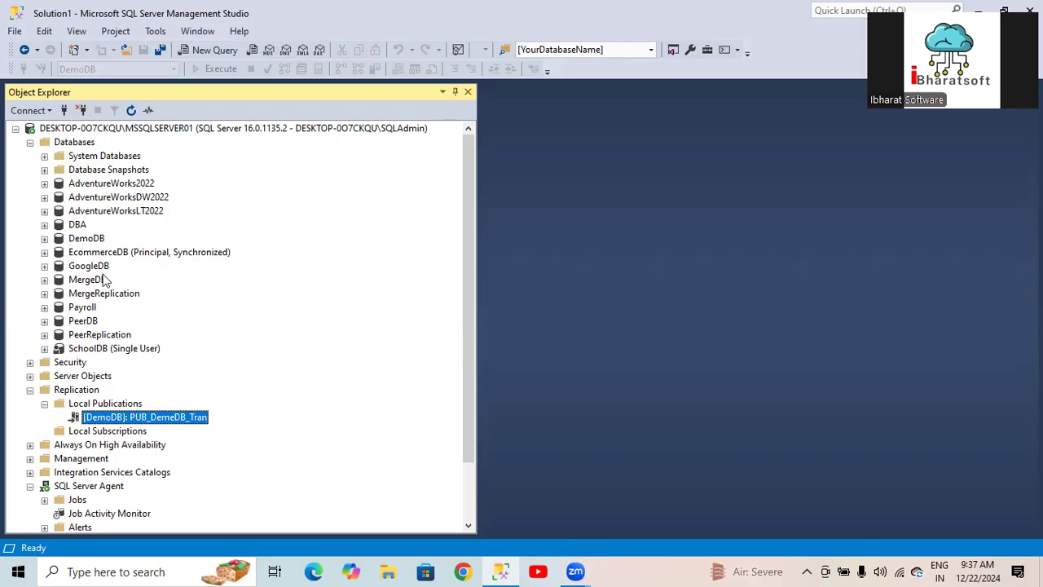
# Examine the tables and stored procedures of the DemoDB database on MSSQLSERVER01
pyautogui.click(45, 238)
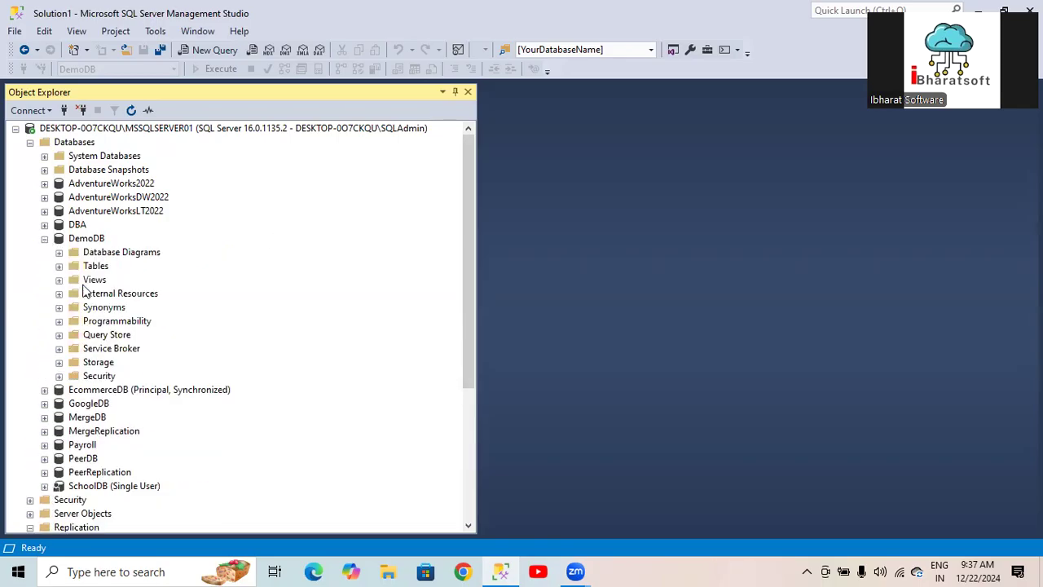
pyautogui.click(59, 266)
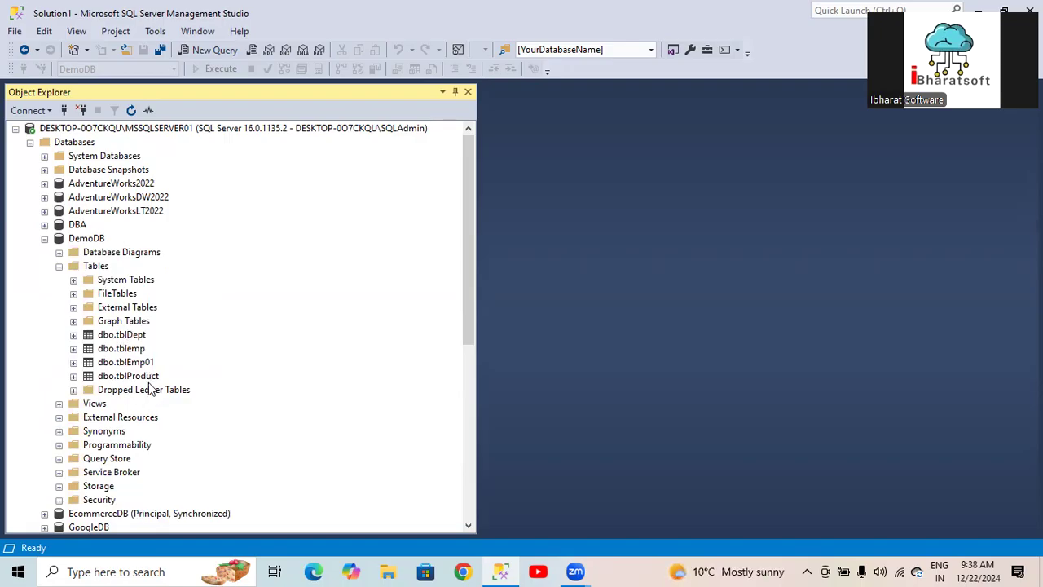
pyautogui.click(58, 445)
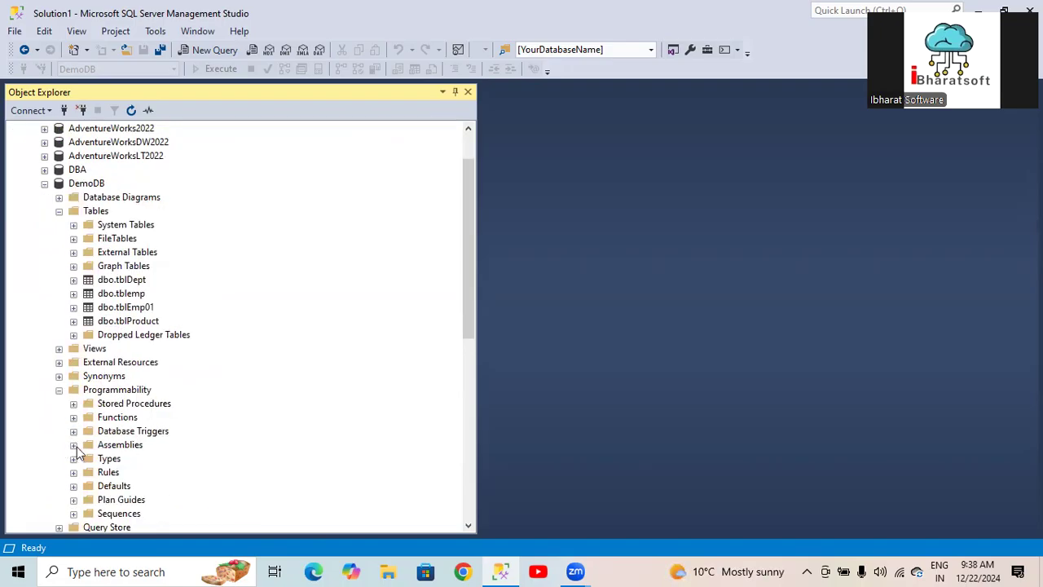
pyautogui.click(74, 403)
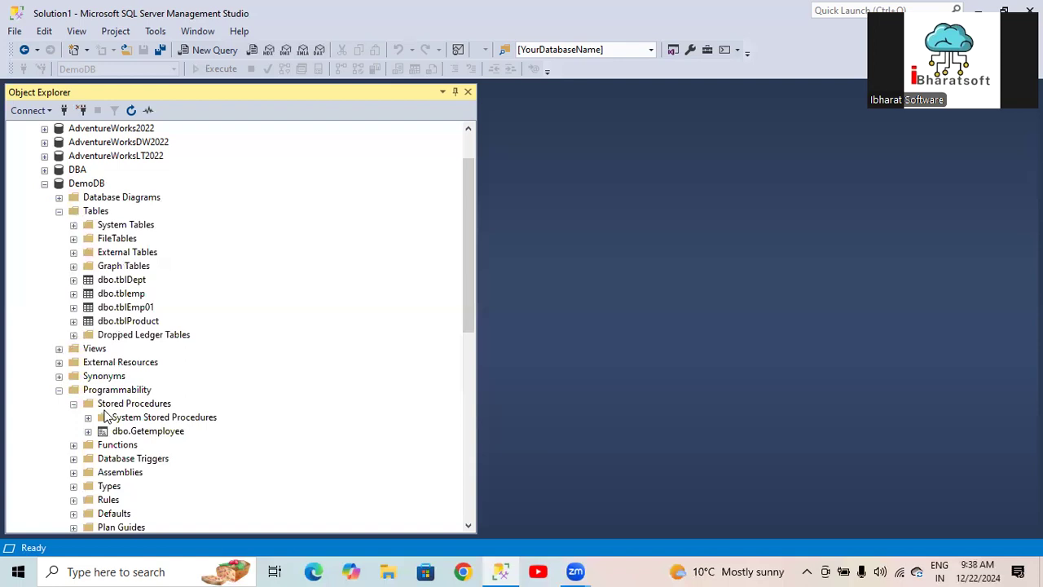
pyautogui.click(134, 431)
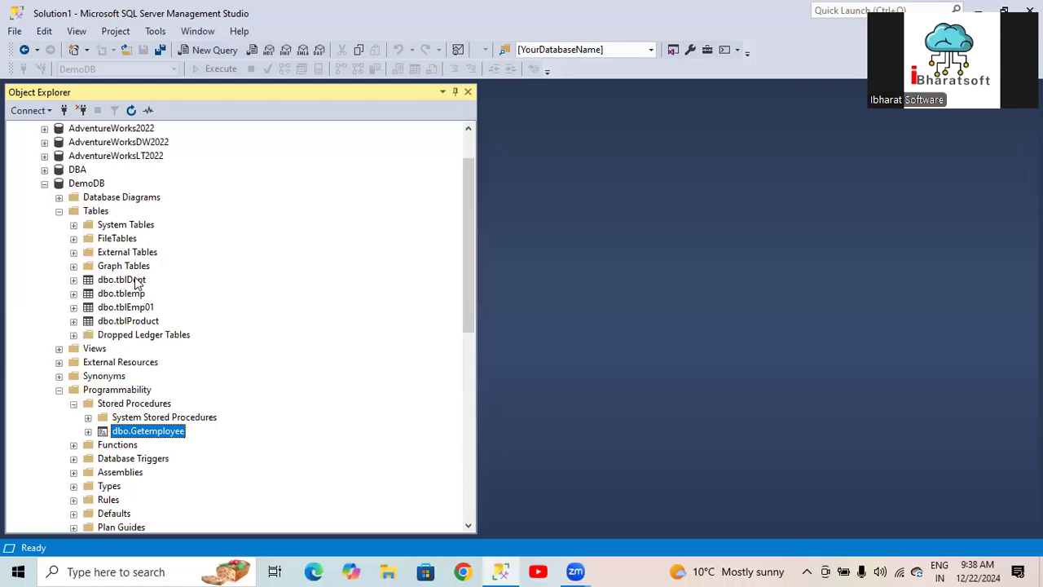
pyautogui.click(99, 212)
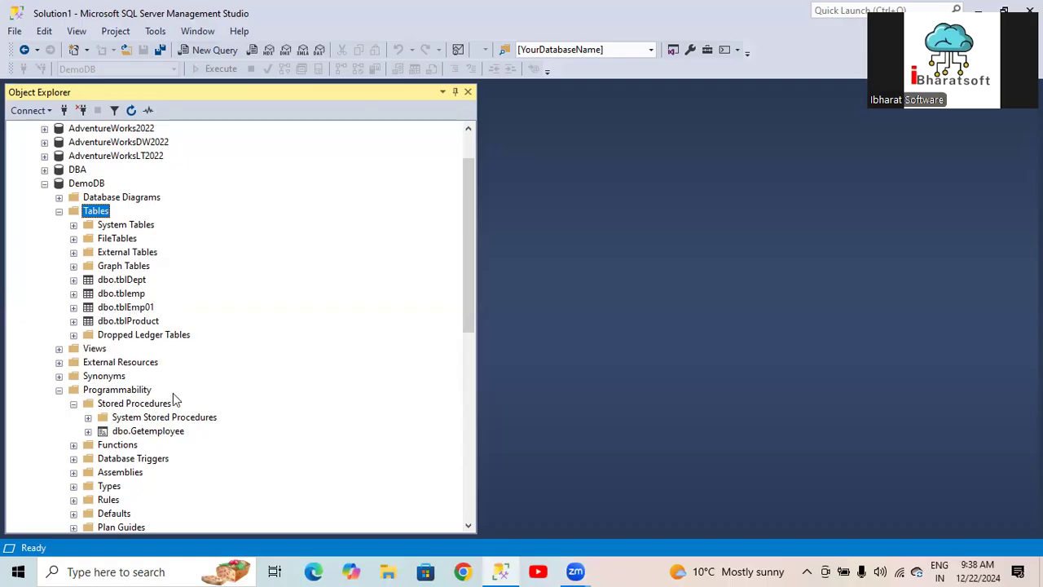
# Connect to the Database Engine instance DESKTOP-0O7CKQU\MSSQLSERVER02 with Windows Authentication, mandatory encryption and a trusted server certificate
pyautogui.scroll(-10, 174, 398)
pyautogui.scroll(10, 174, 398)
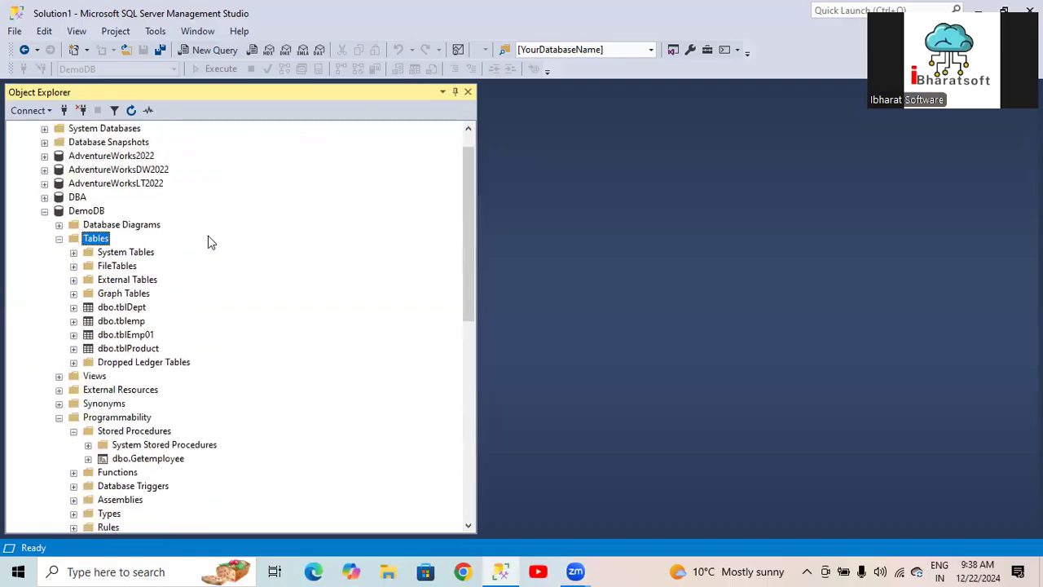
pyautogui.rightClick(302, 132)
pyautogui.click(330, 137)
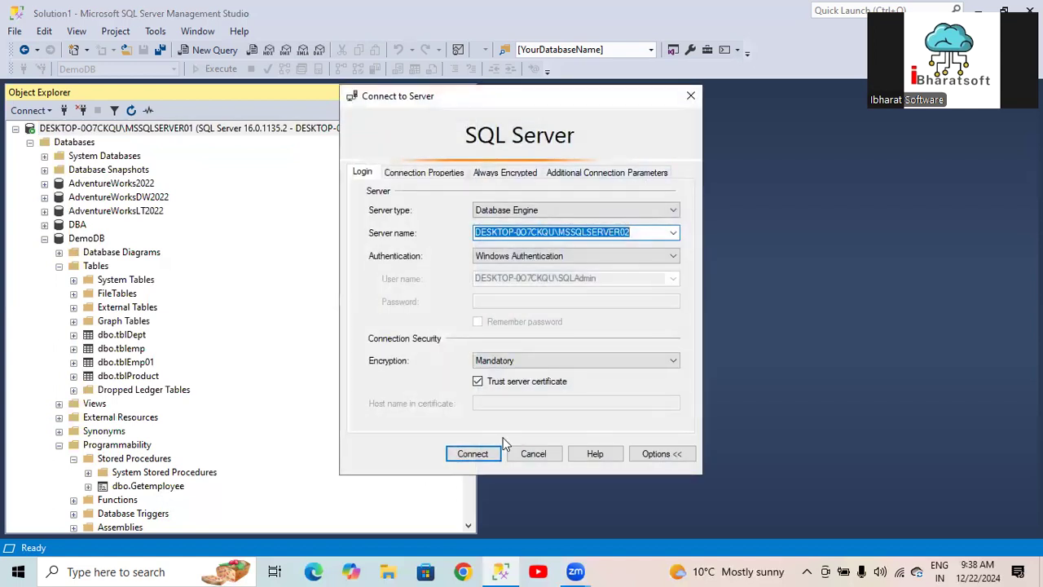
pyautogui.click(488, 457)
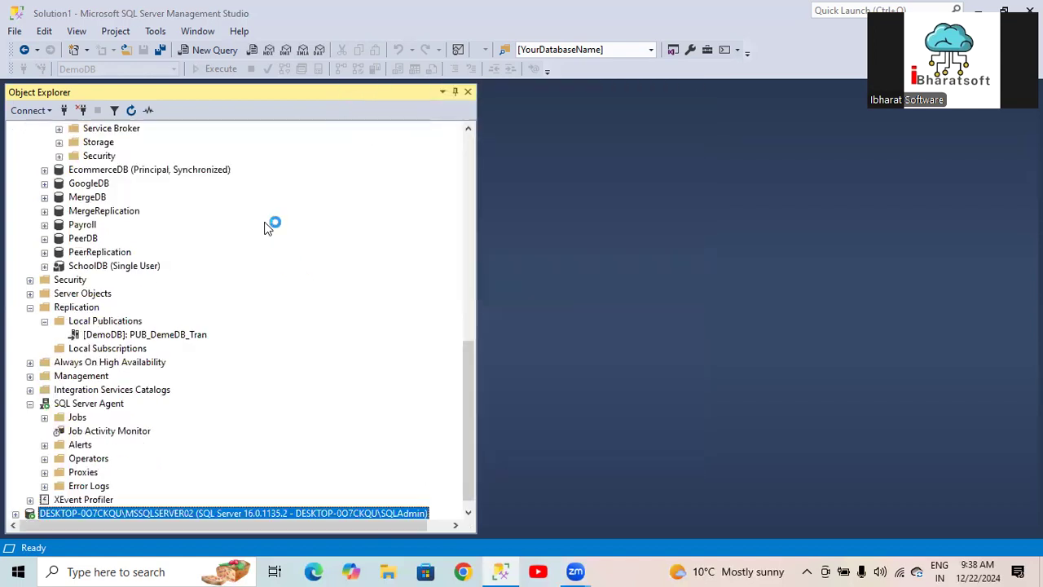
# Collapse the DemoDB database and the Local Publications folder of the MSSQLSERVER01 instance
pyautogui.scroll(2, 192, 264)
pyautogui.scroll(5, 54, 226)
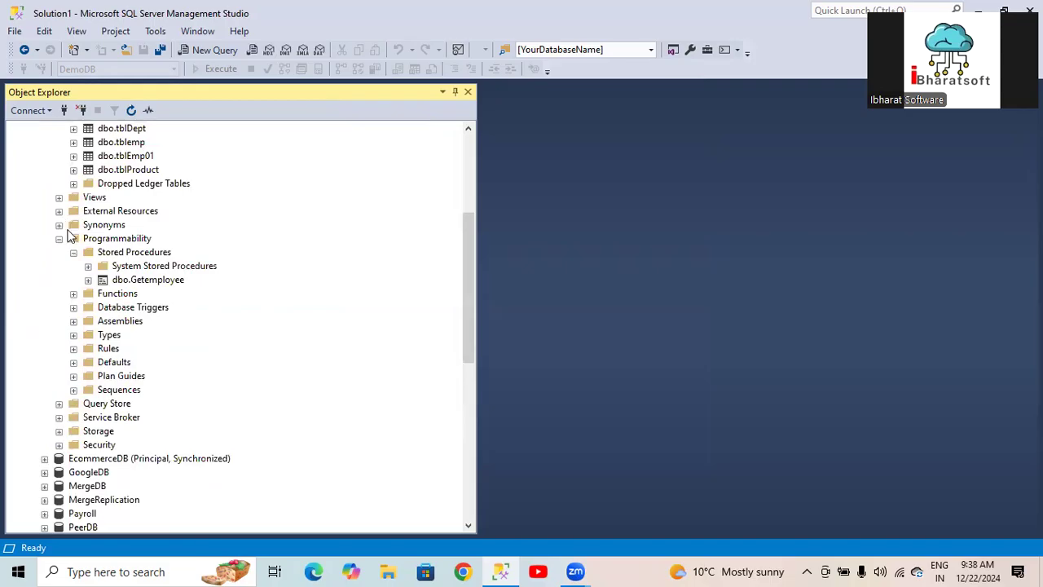
pyautogui.click(59, 238)
pyautogui.scroll(4, 58, 247)
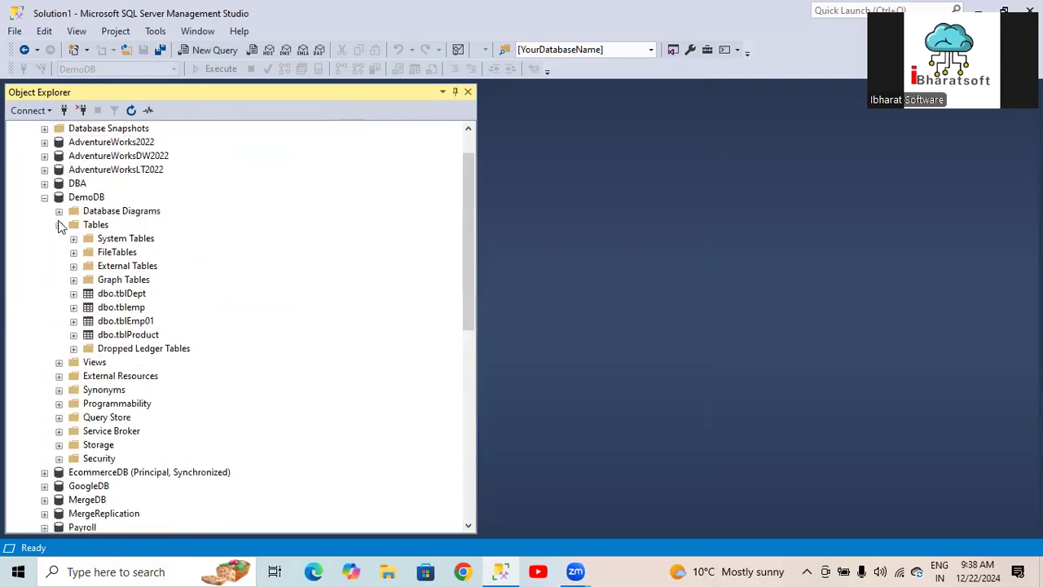
pyautogui.click(59, 225)
pyautogui.click(45, 197)
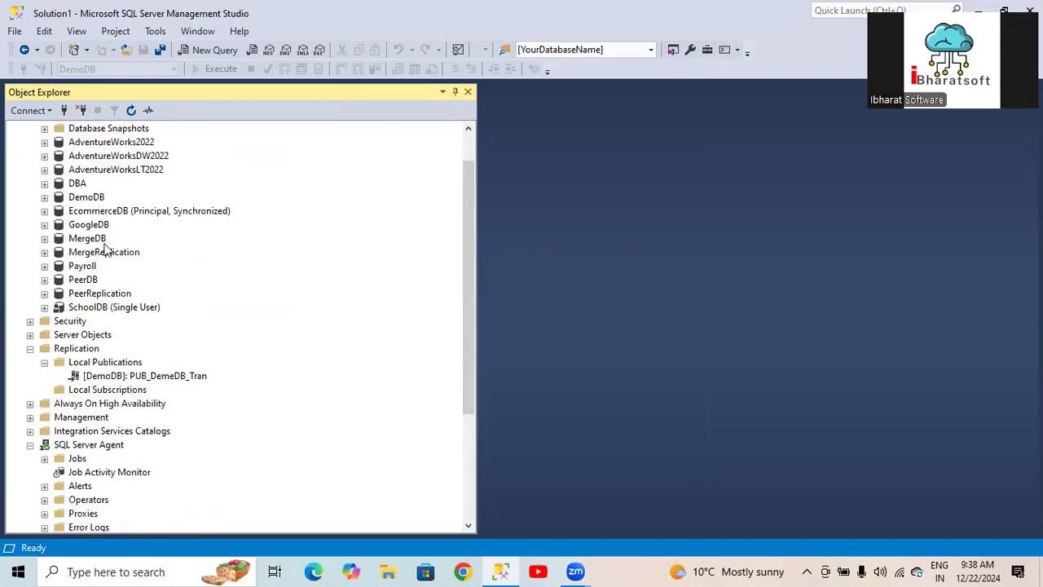
pyautogui.scroll(-1, 114, 252)
pyautogui.click(44, 321)
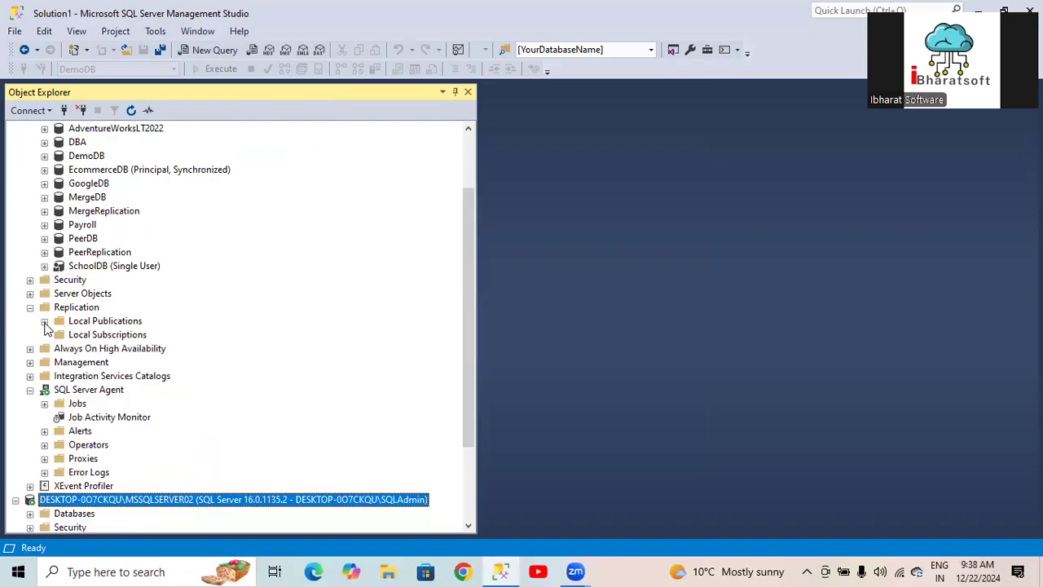
pyautogui.scroll(-3, 85, 424)
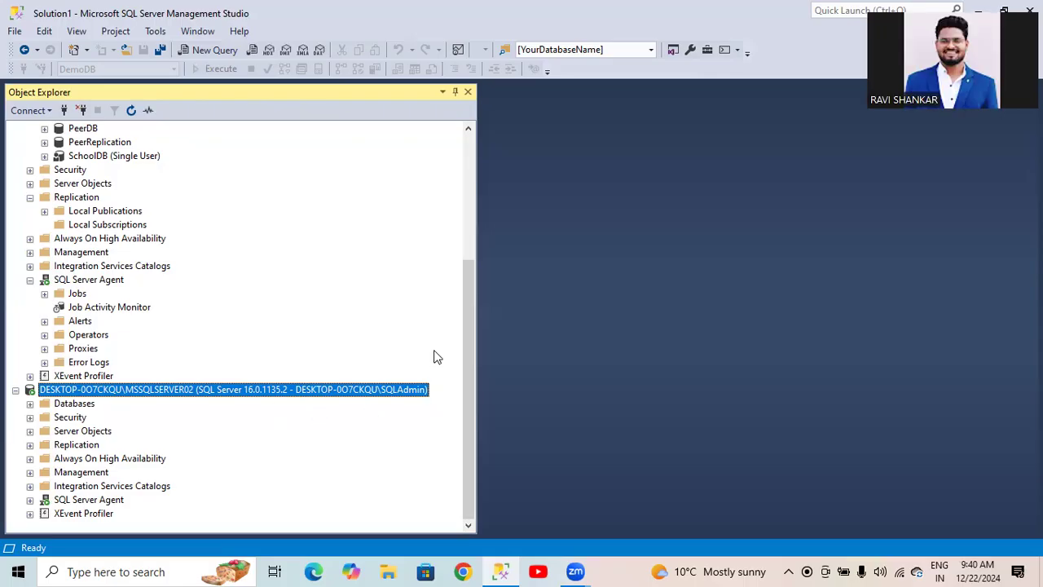
pyautogui.moveTo(468, 347); pyautogui.dragTo(468, 197)
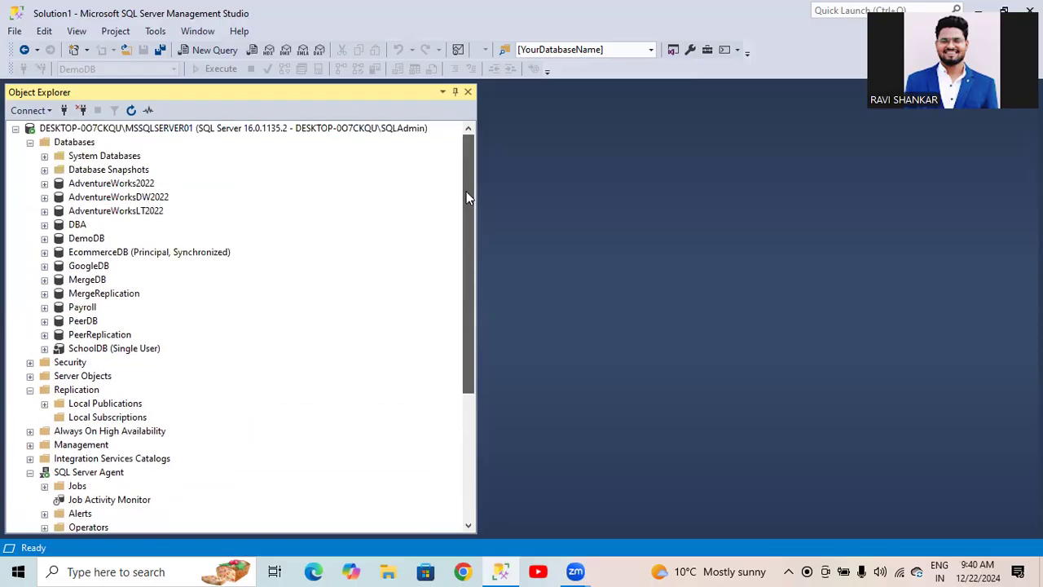
pyautogui.moveTo(472, 202)
pyautogui.mouseDown()
pyautogui.moveTo(472, 255)
pyautogui.moveTo(462, 189)
pyautogui.mouseUp()
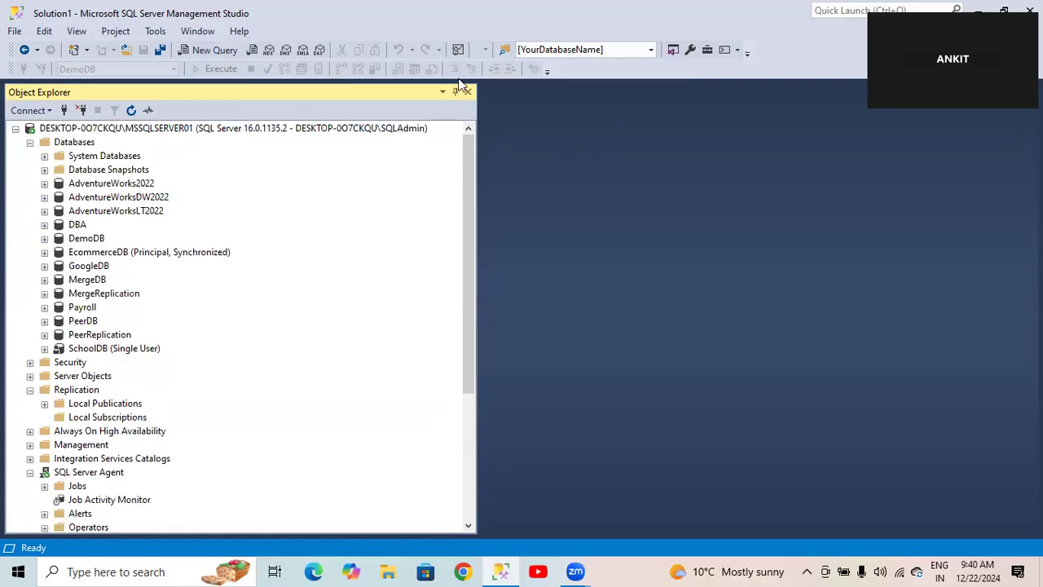
pyautogui.moveTo(470, 152)
pyautogui.mouseDown()
pyautogui.moveTo(472, 201)
pyautogui.moveTo(466, 154)
pyautogui.mouseUp()
pyautogui.moveTo(467, 164)
pyautogui.mouseDown()
pyautogui.moveTo(462, 149)
pyautogui.moveTo(477, 234)
pyautogui.moveTo(474, 154)
pyautogui.mouseUp()
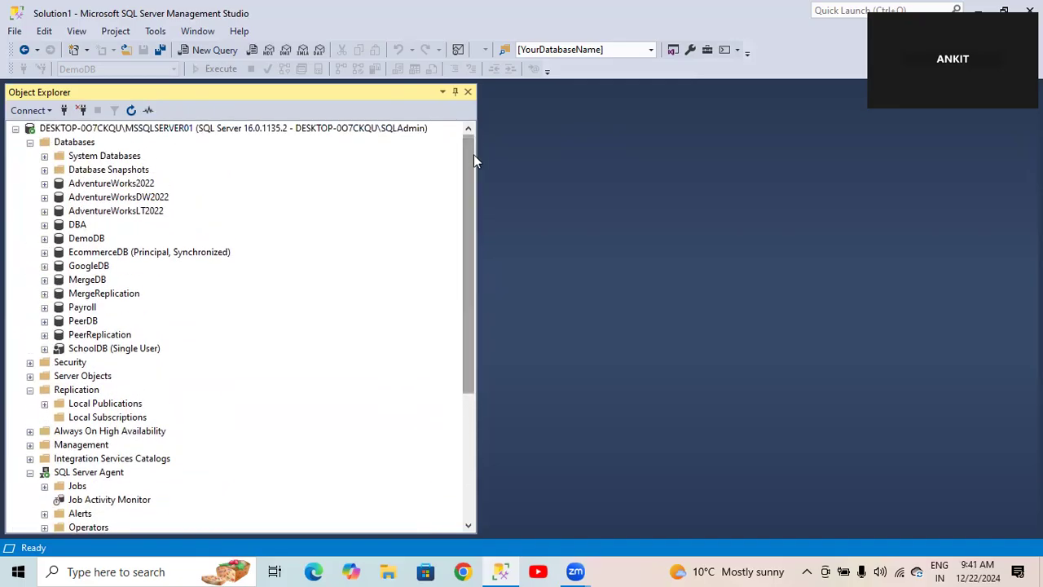
pyautogui.moveTo(471, 159)
pyautogui.mouseDown()
pyautogui.moveTo(483, 273)
pyautogui.moveTo(470, 150)
pyautogui.mouseUp()
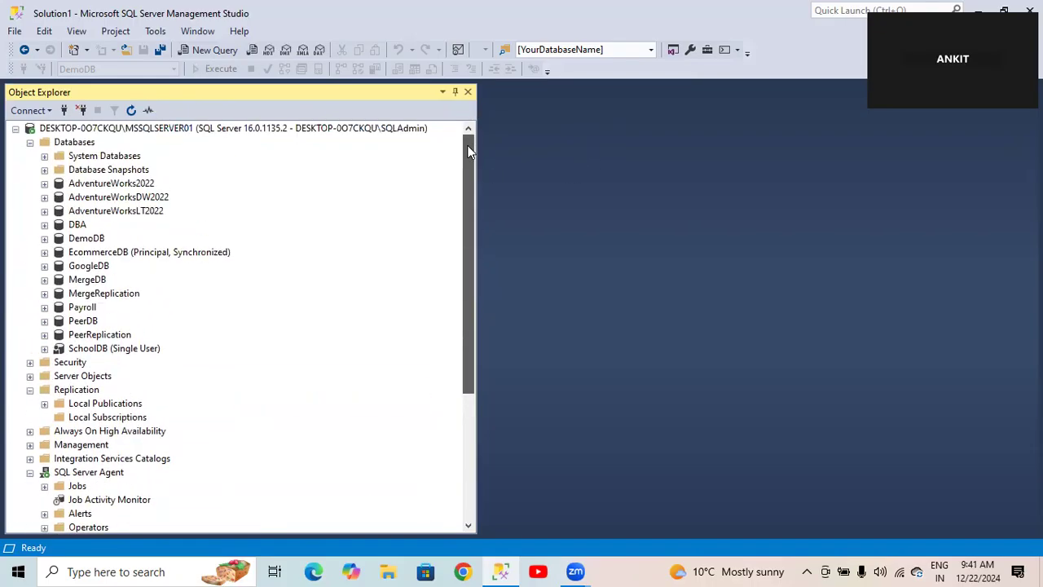
pyautogui.moveTo(470, 151)
pyautogui.mouseDown()
pyautogui.moveTo(477, 213)
pyautogui.moveTo(473, 145)
pyautogui.moveTo(476, 176)
pyautogui.moveTo(465, 145)
pyautogui.mouseUp()
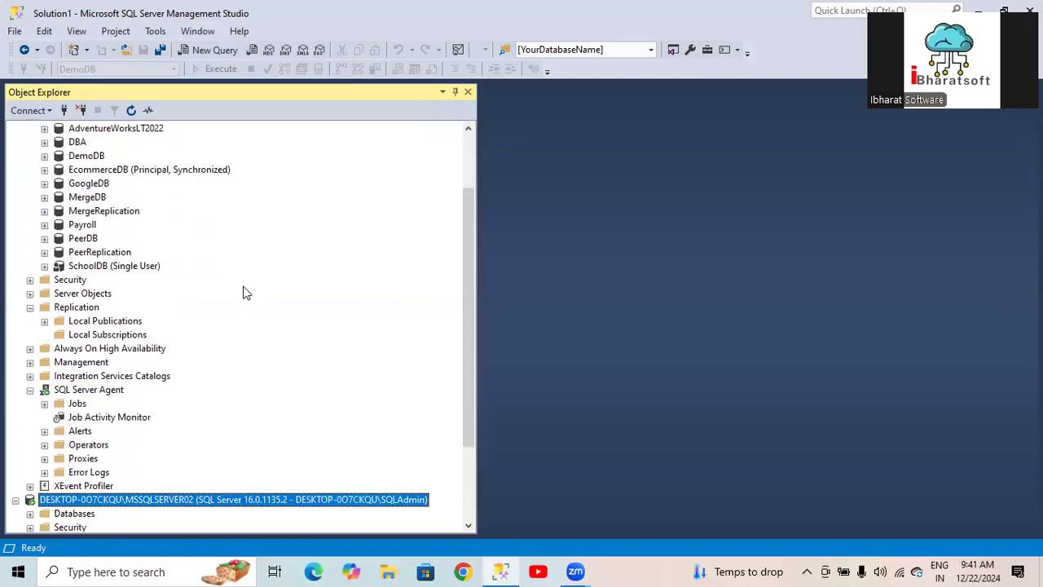
# Expand the Local Publications folder on MSSQLSERVER01 and refresh it
pyautogui.scroll(1, 244, 293)
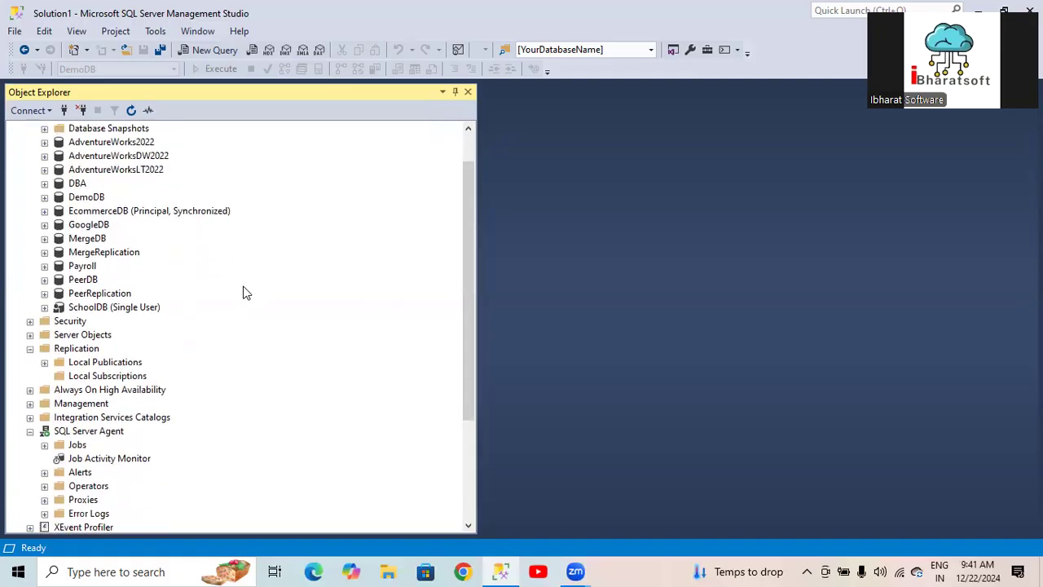
pyautogui.click(45, 362)
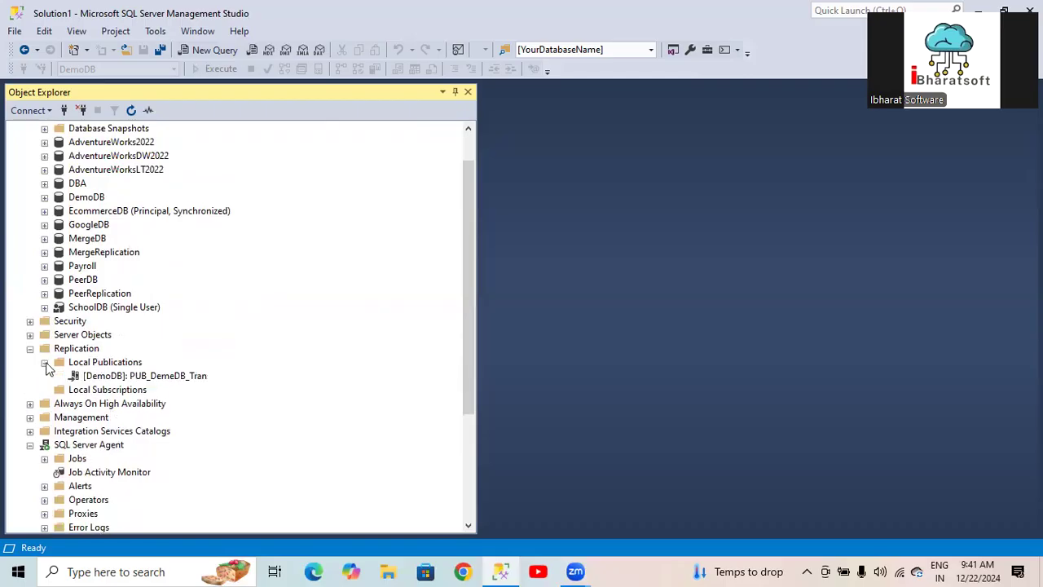
pyautogui.click(80, 365)
pyautogui.click(134, 108)
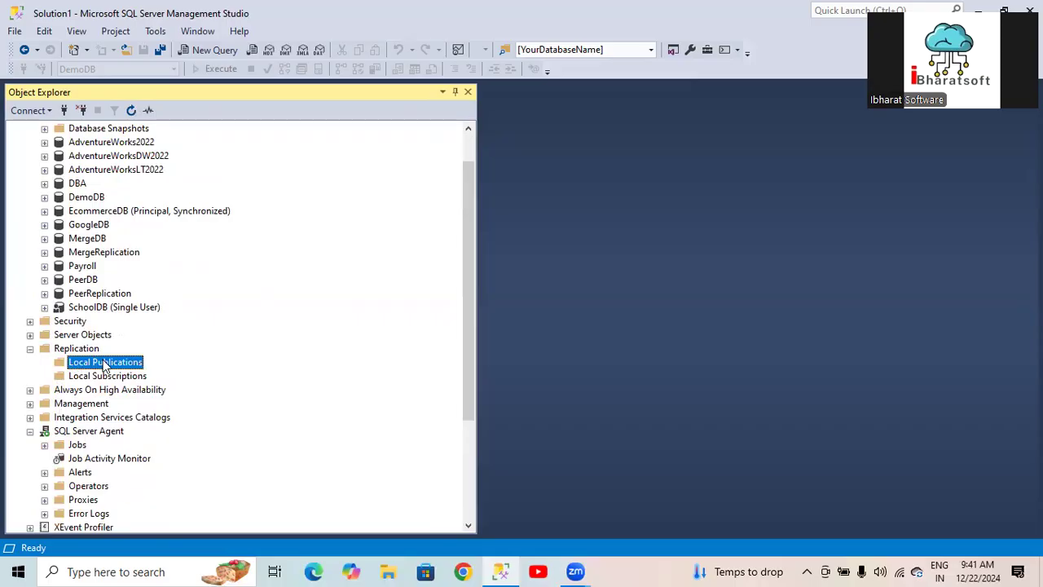
# Start a new local publication on MSSQLSERVER01 for the DemoDB database with the type Transactional publication
pyautogui.scroll(-4, 227, 373)
pyautogui.scroll(5, 227, 373)
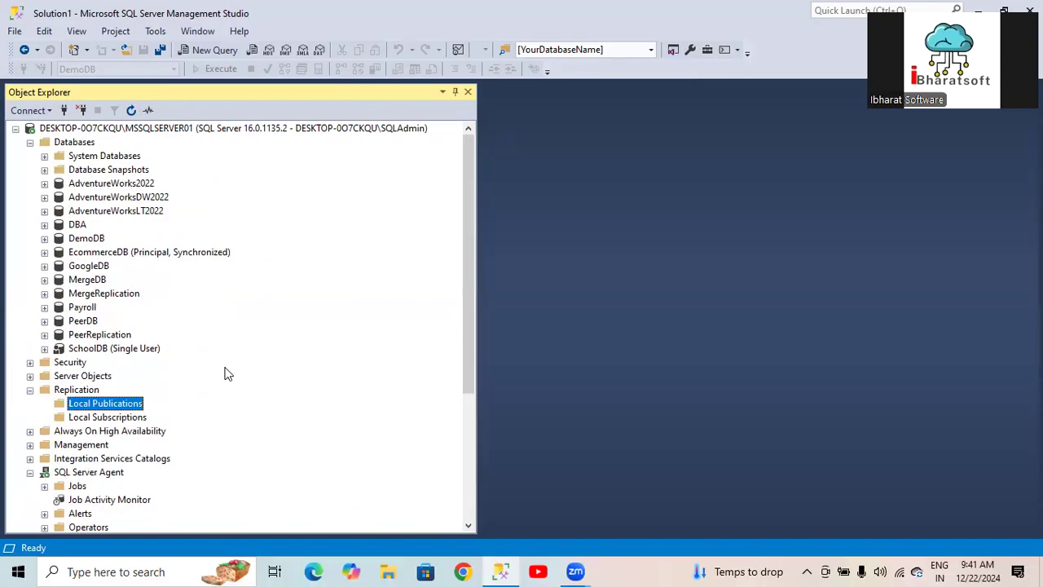
pyautogui.rightClick(118, 403)
pyautogui.click(180, 408)
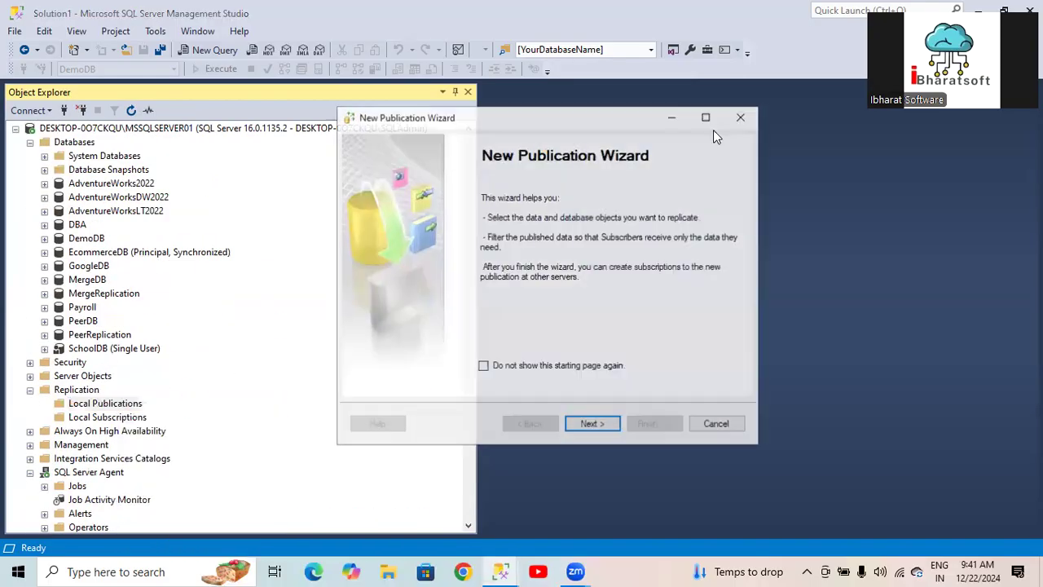
pyautogui.click(592, 423)
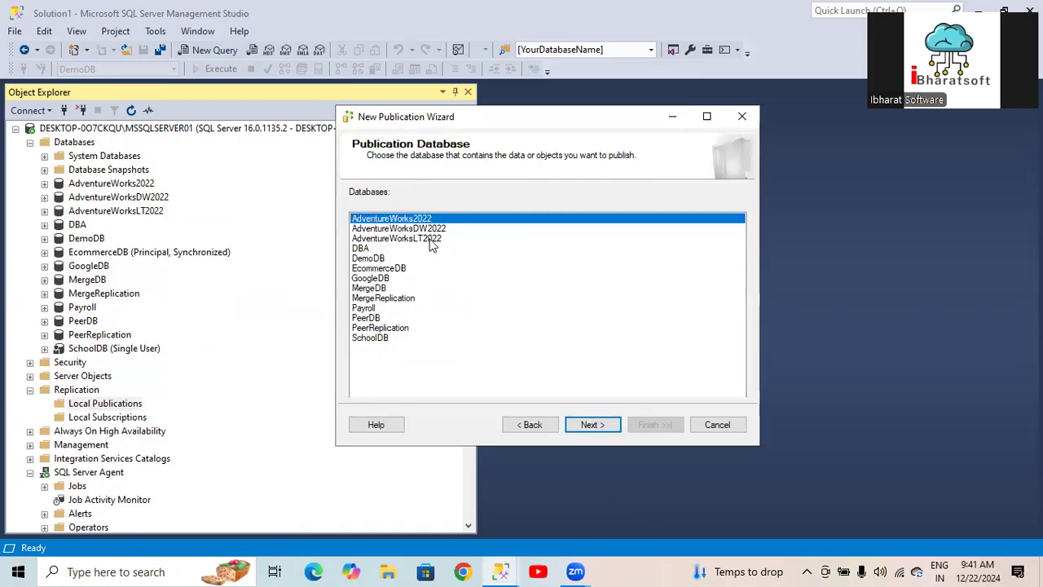
pyautogui.click(371, 258)
pyautogui.click(587, 425)
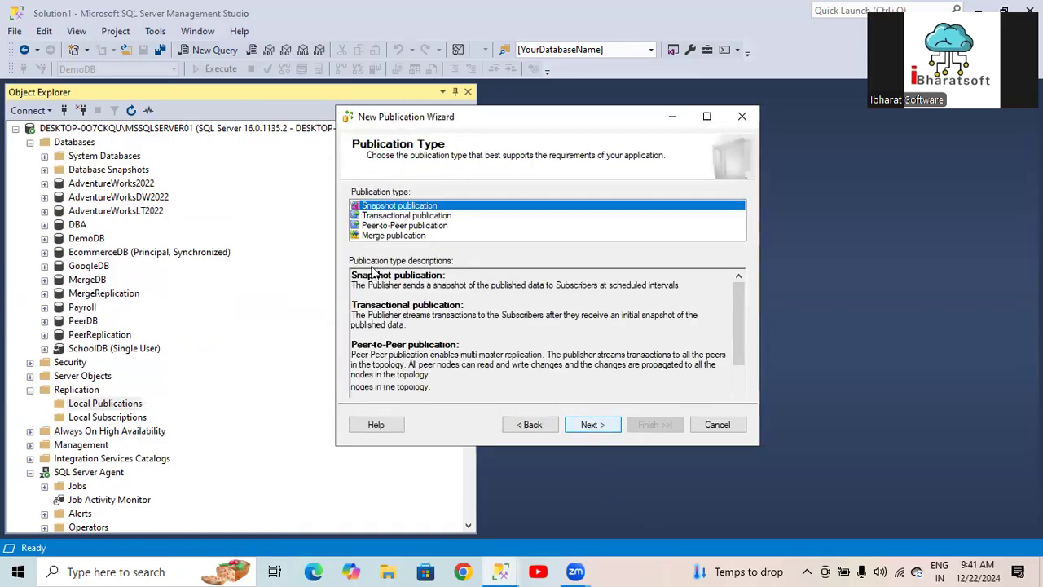
pyautogui.click(415, 217)
pyautogui.click(587, 425)
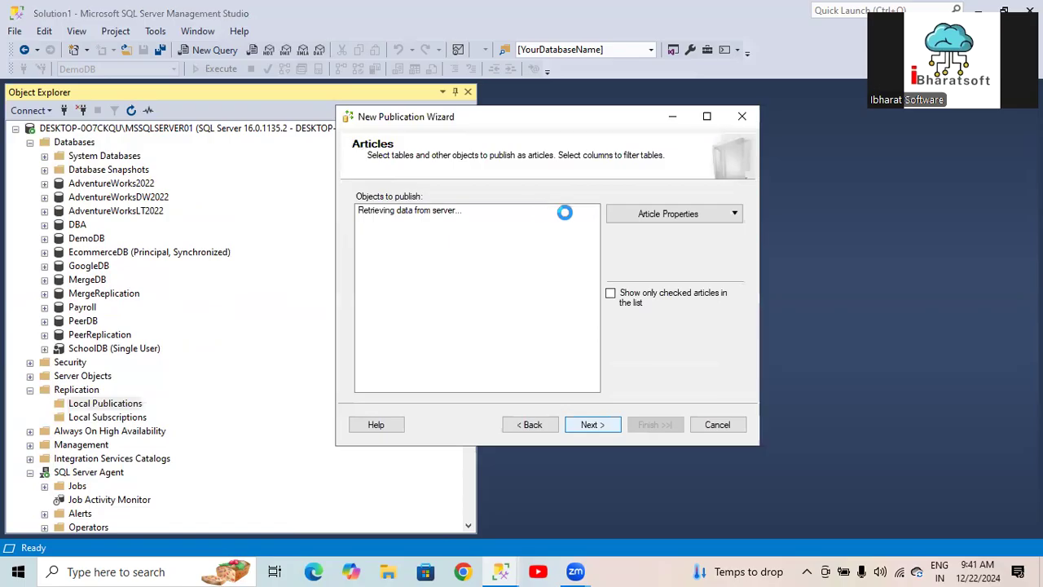
# Select all DemoDB tables, tblDept, tblemp, tblEmp01 and tblProduct, as the publication's articles
pyautogui.click(365, 212)
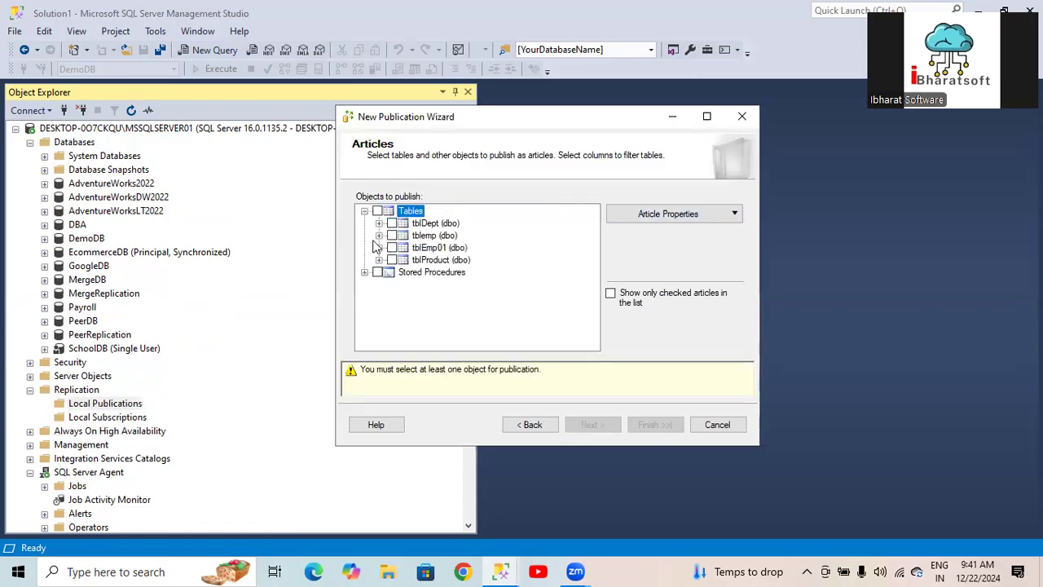
pyautogui.click(392, 223)
pyautogui.click(392, 236)
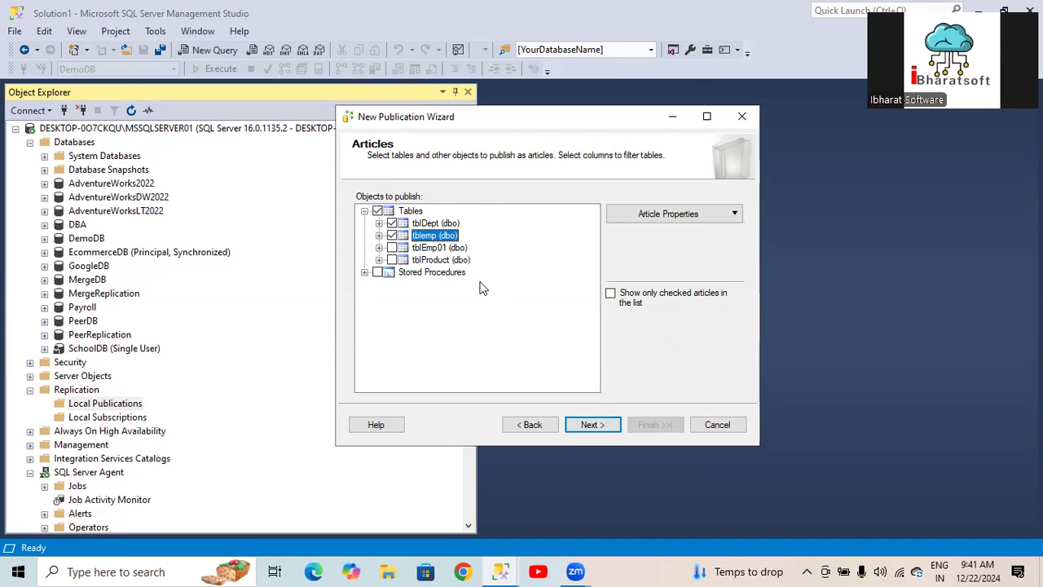
pyautogui.click(588, 424)
pyautogui.click(531, 423)
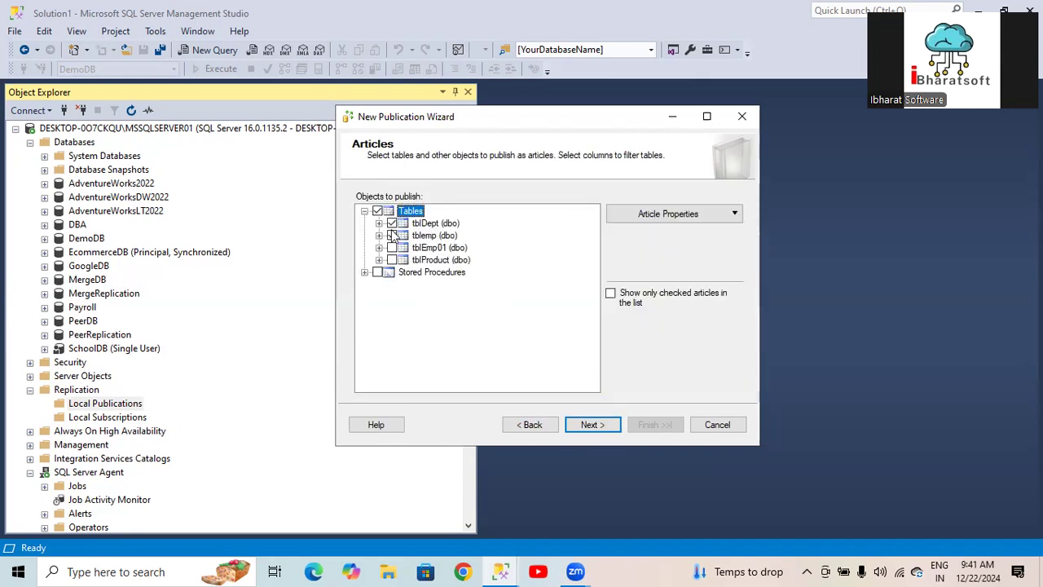
pyautogui.doubleClick(380, 213)
pyautogui.doubleClick(379, 214)
pyautogui.click(380, 214)
pyautogui.click(378, 212)
pyautogui.click(600, 430)
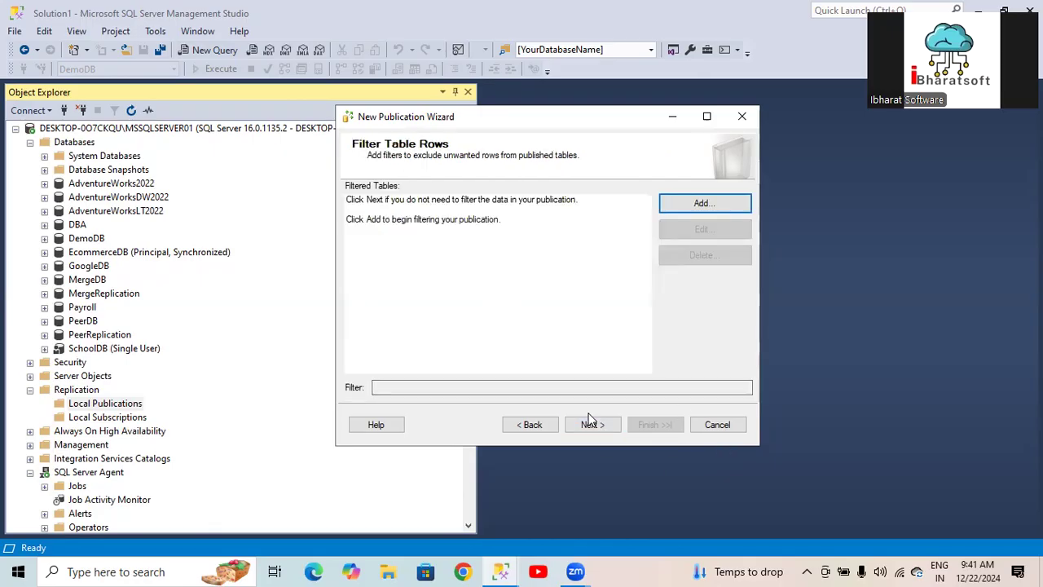
# Have a snapshot created immediately without row filters, and run the Snapshot Agent under the SQL Server Agent service account
pyautogui.click(591, 420)
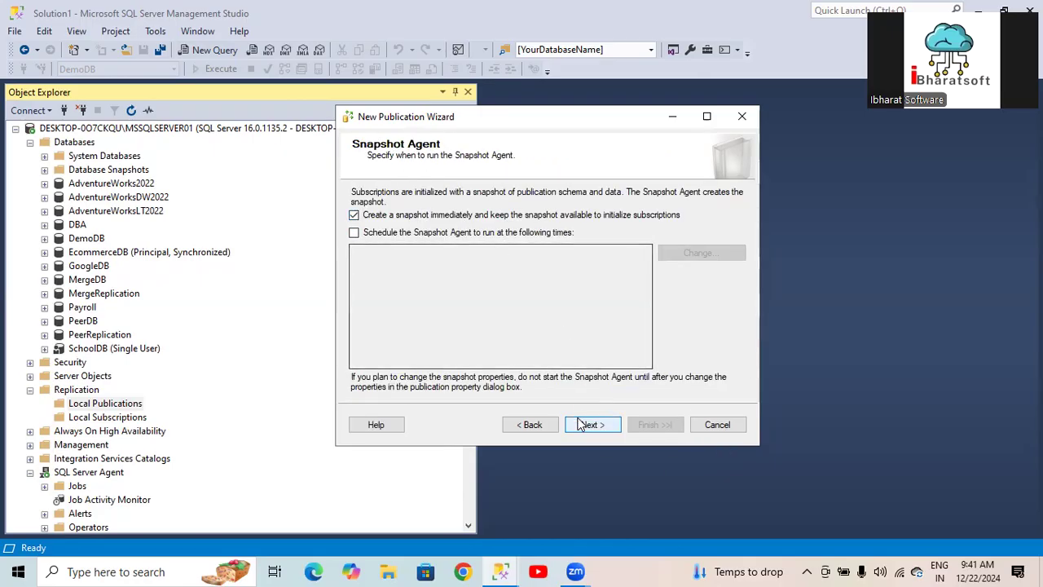
pyautogui.click(580, 425)
pyautogui.click(675, 203)
pyautogui.click(507, 258)
pyautogui.click(538, 454)
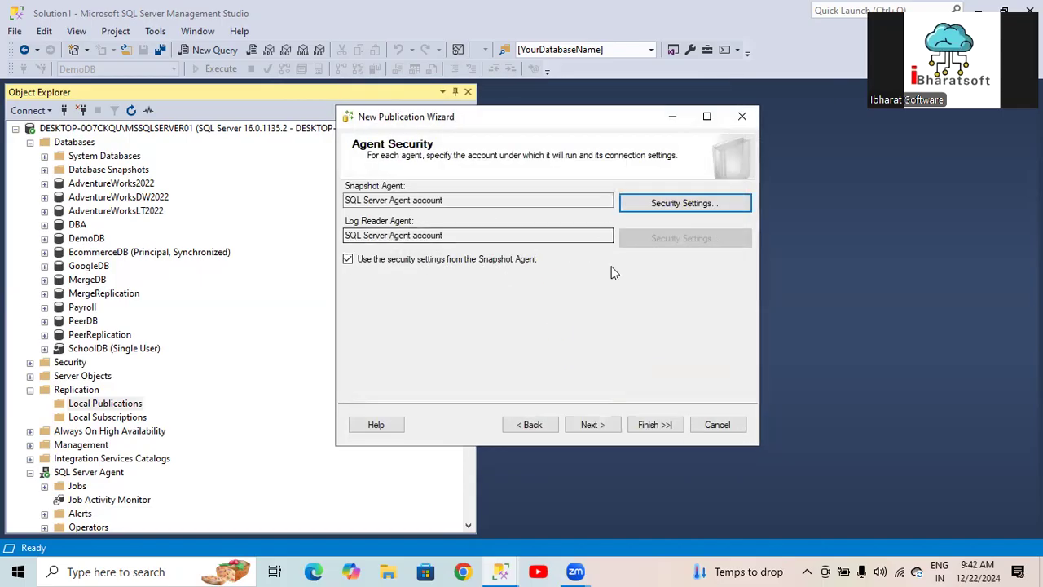
# Name the publication PUB_DemoDB_REP, create it with the configured options, and close the wizard once it is done
pyautogui.click(593, 424)
pyautogui.click(640, 426)
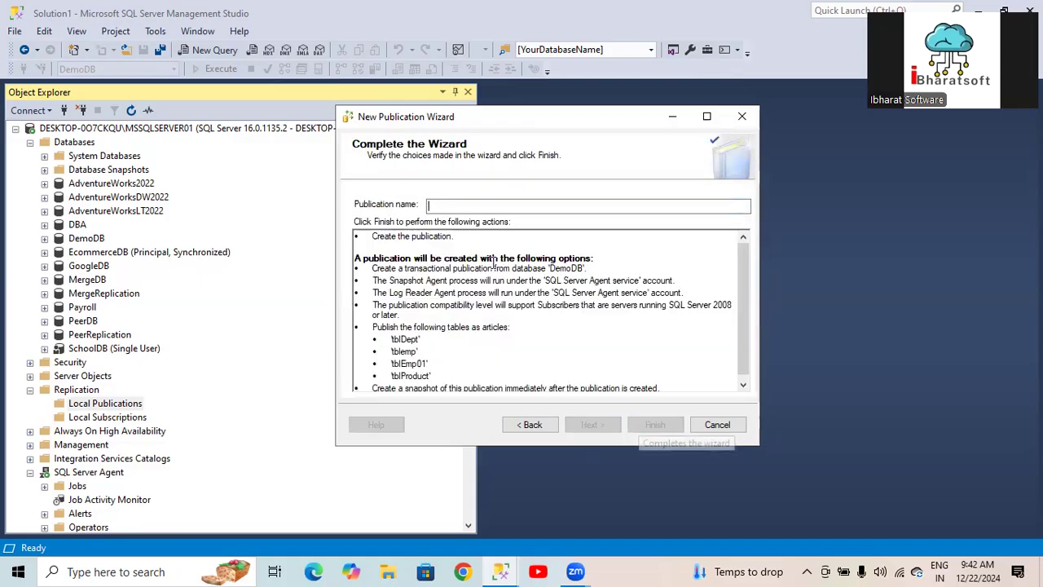
pyautogui.write('PUB')
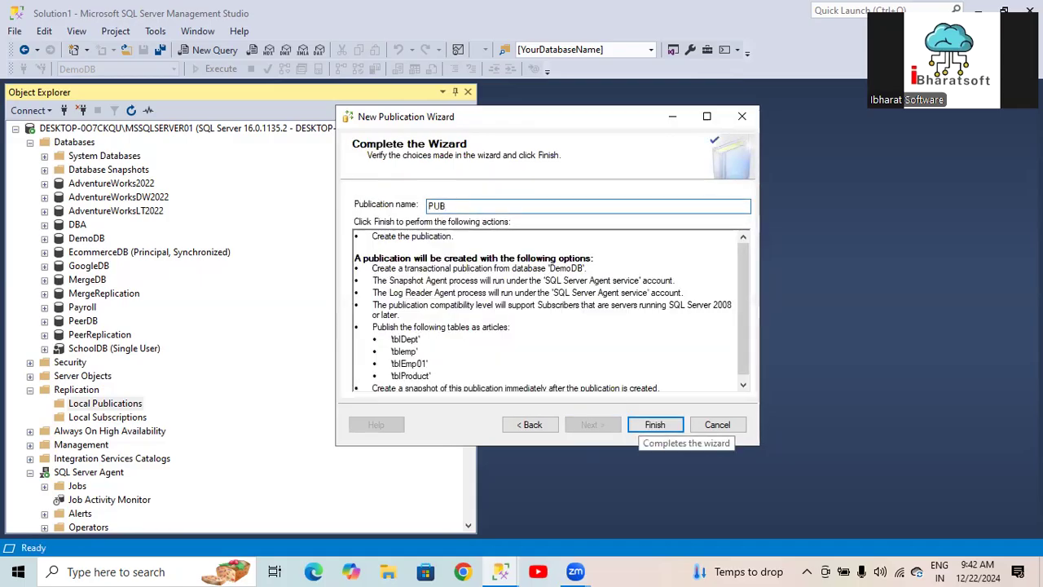
pyautogui.write('_DemoDB_REP')
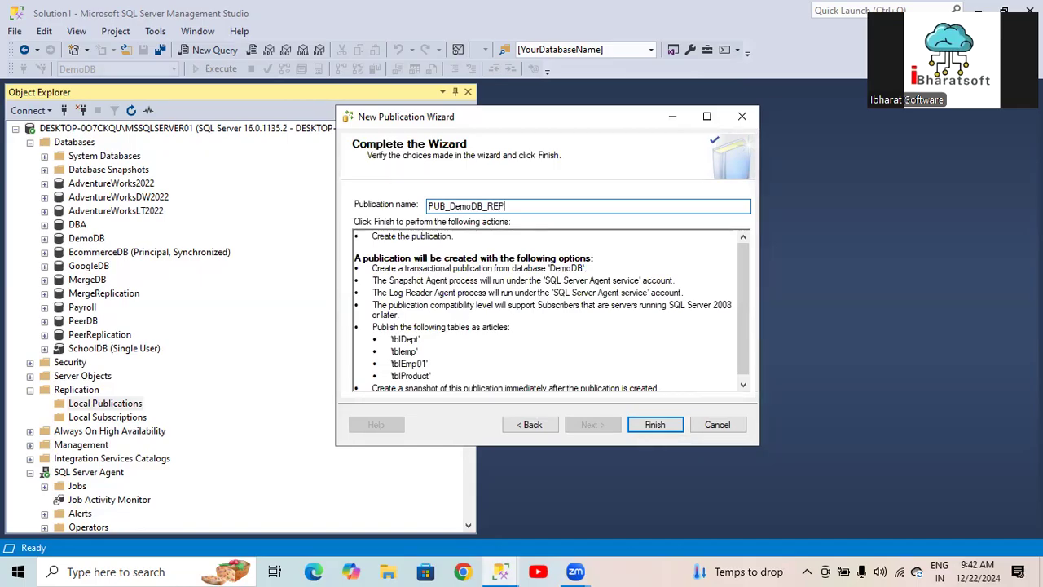
pyautogui.click(637, 420)
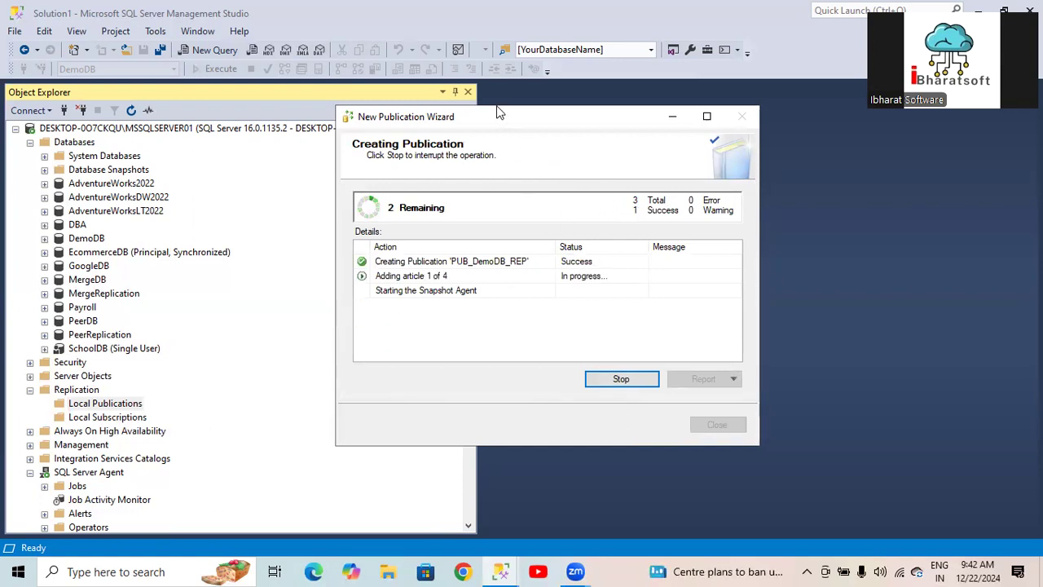
pyautogui.moveTo(500, 112); pyautogui.dragTo(497, 100)
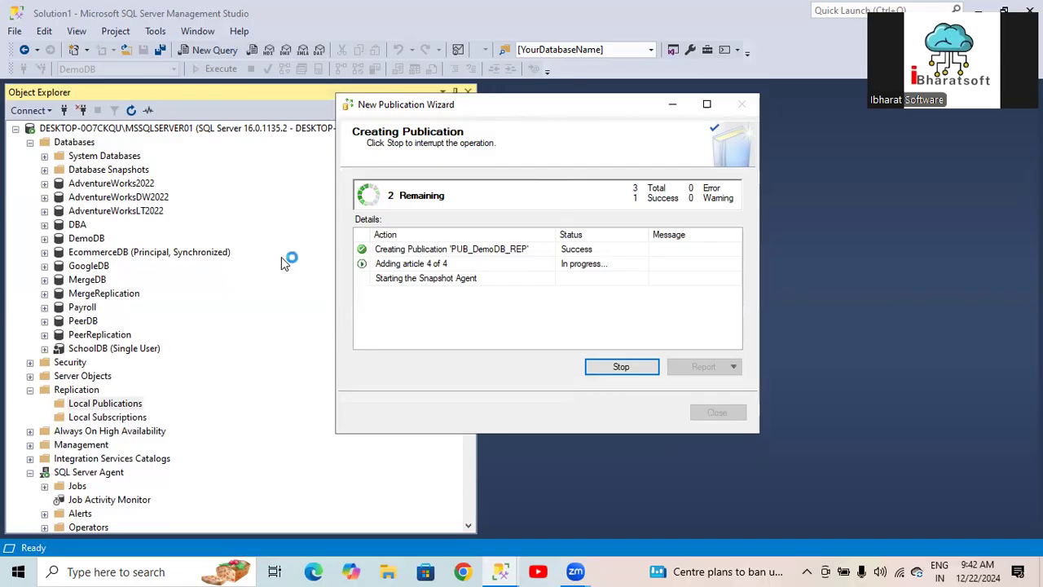
pyautogui.click(715, 411)
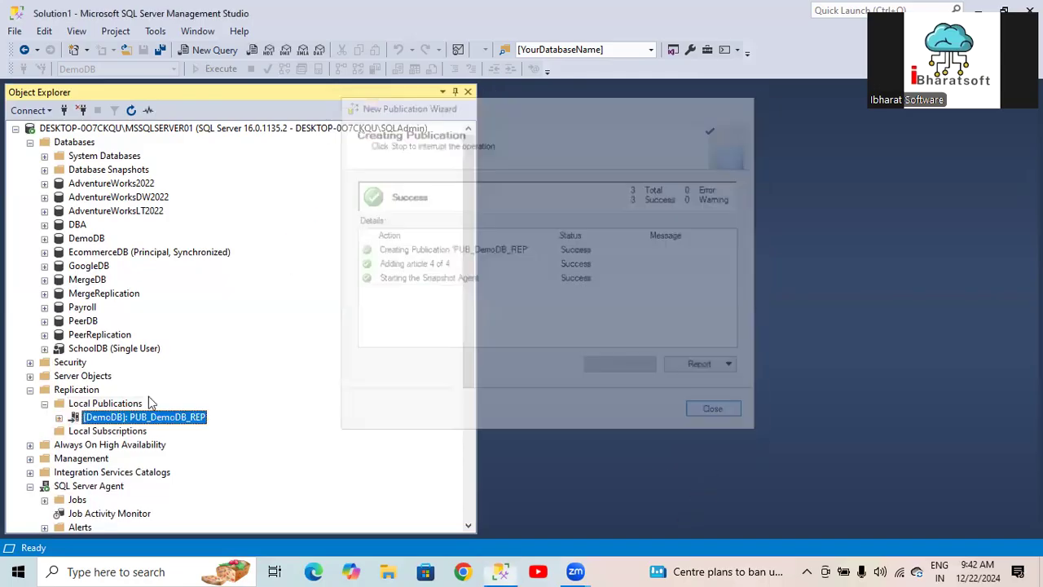
# Start a new subscription for the PUB_DemoDB_REP publication, running all agents at the Distributor as push subscriptions
pyautogui.scroll(-1, 149, 402)
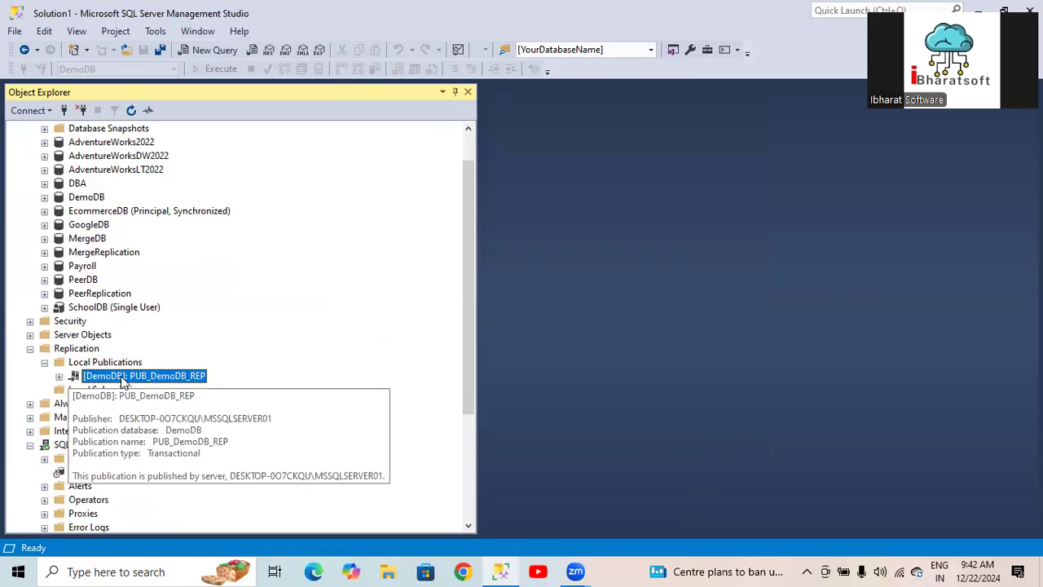
pyautogui.rightClick(123, 380)
pyautogui.click(204, 337)
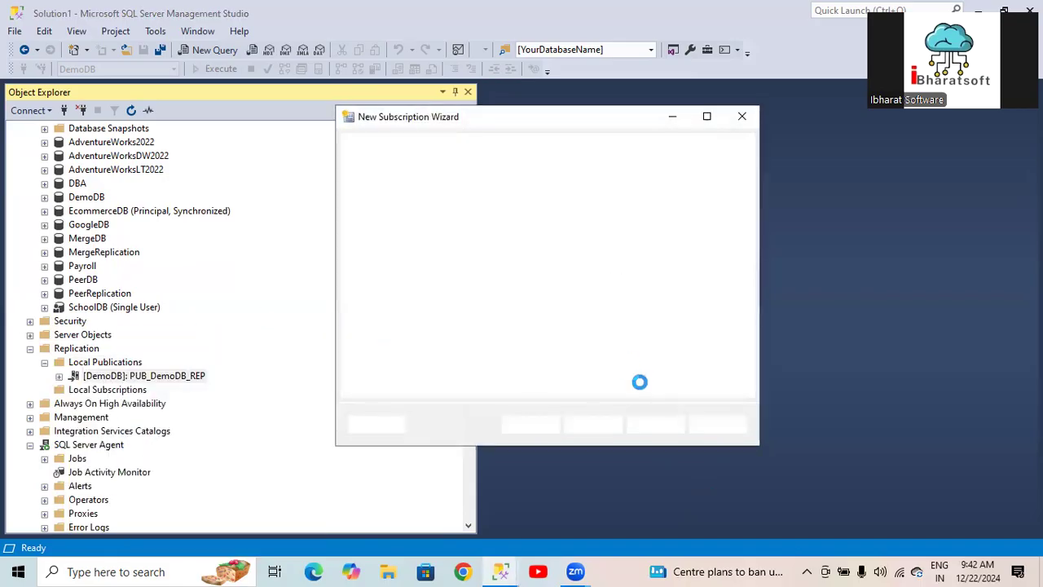
pyautogui.click(592, 424)
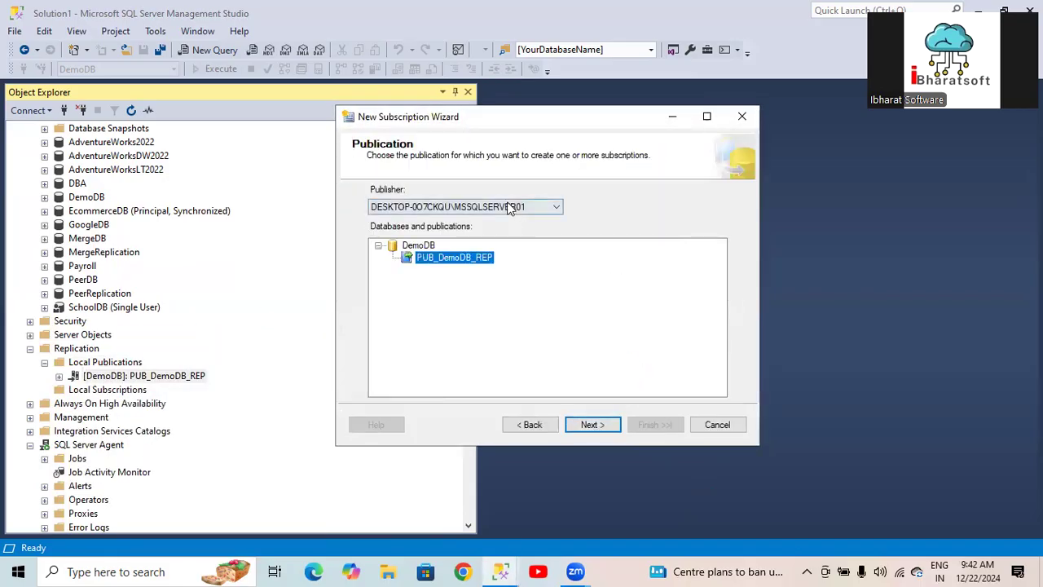
pyautogui.click(592, 425)
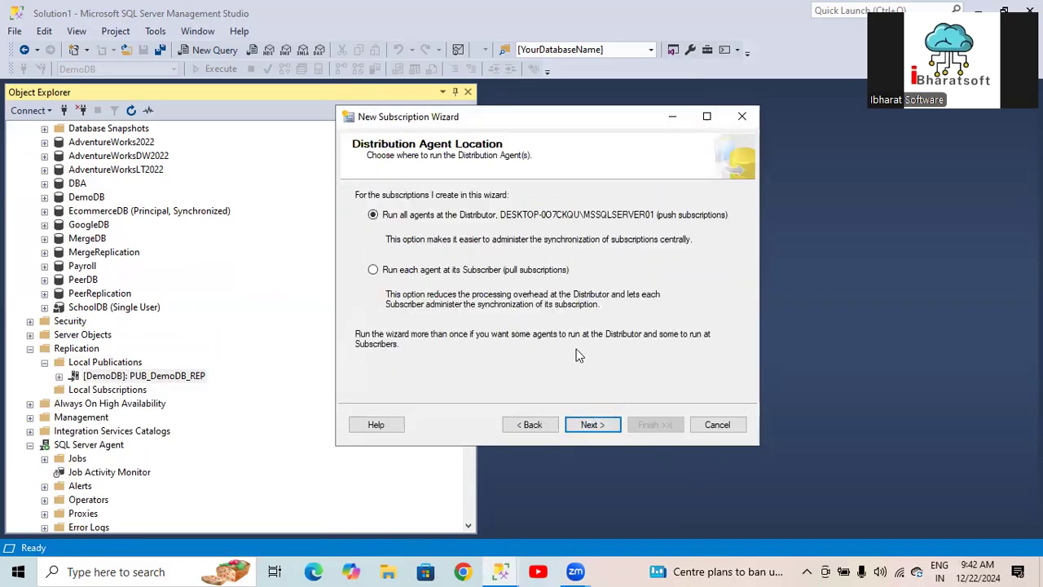
pyautogui.click(591, 424)
# Add MSSQLSERVER02 as a SQL Server subscriber and choose its subscription database
pyautogui.click(666, 342)
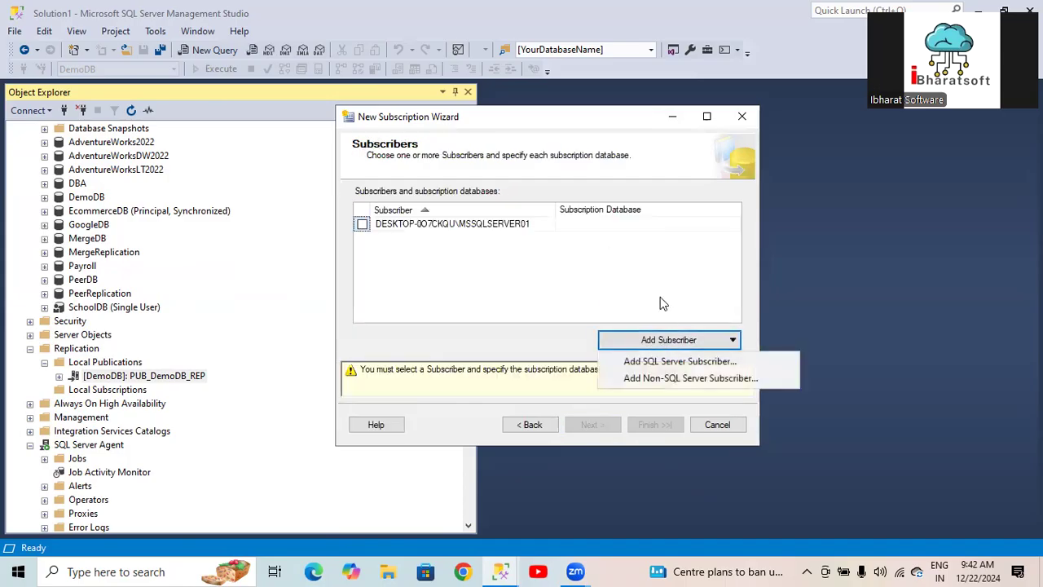
pyautogui.click(677, 361)
pyautogui.click(498, 453)
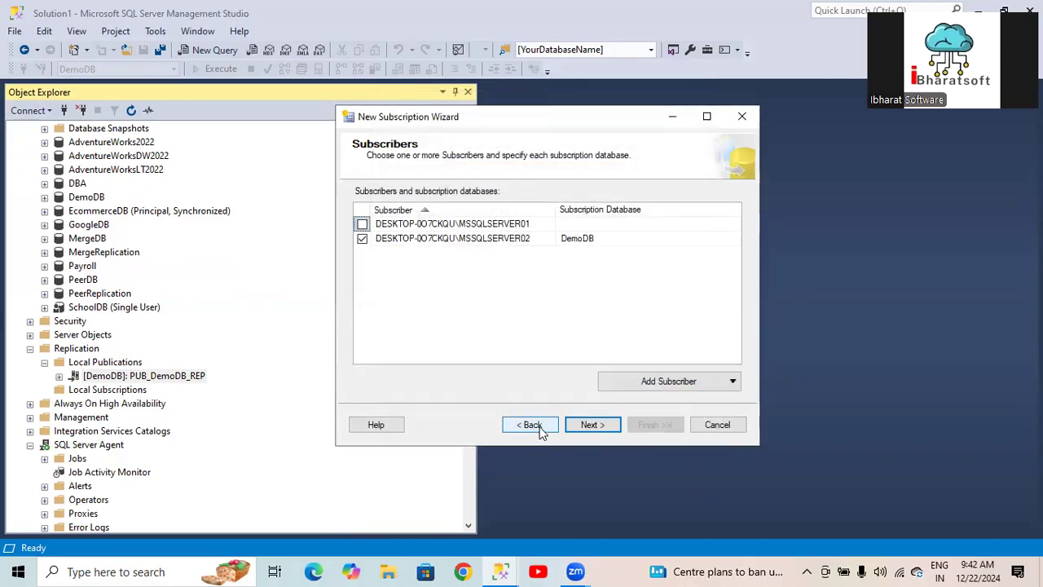
pyautogui.click(673, 243)
pyautogui.click(733, 238)
pyautogui.click(603, 266)
pyautogui.click(585, 432)
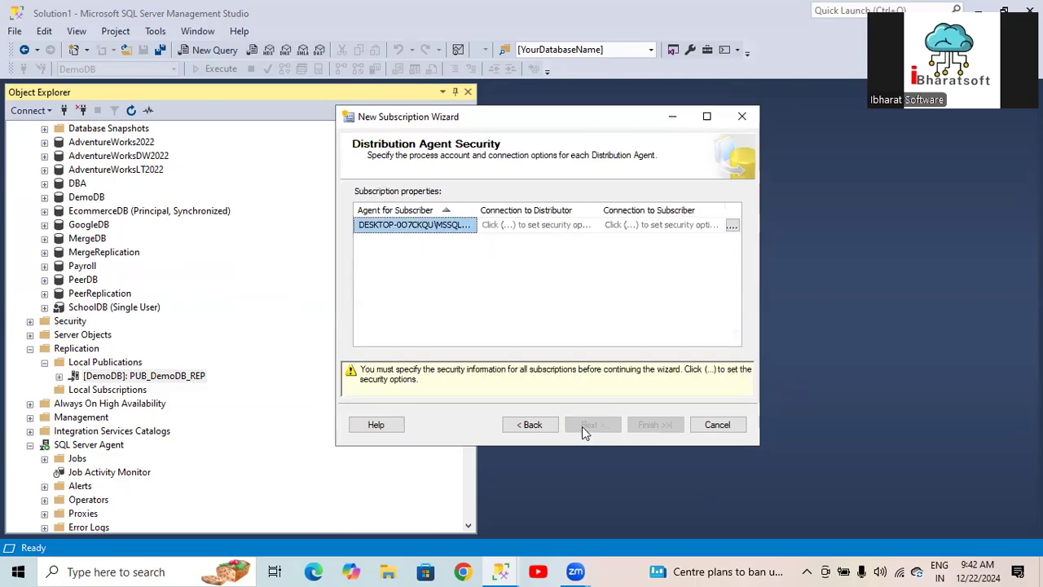
# Run the Distribution Agent under the SQL Server Agent service account, create the subscription, and close the wizard
pyautogui.click(732, 225)
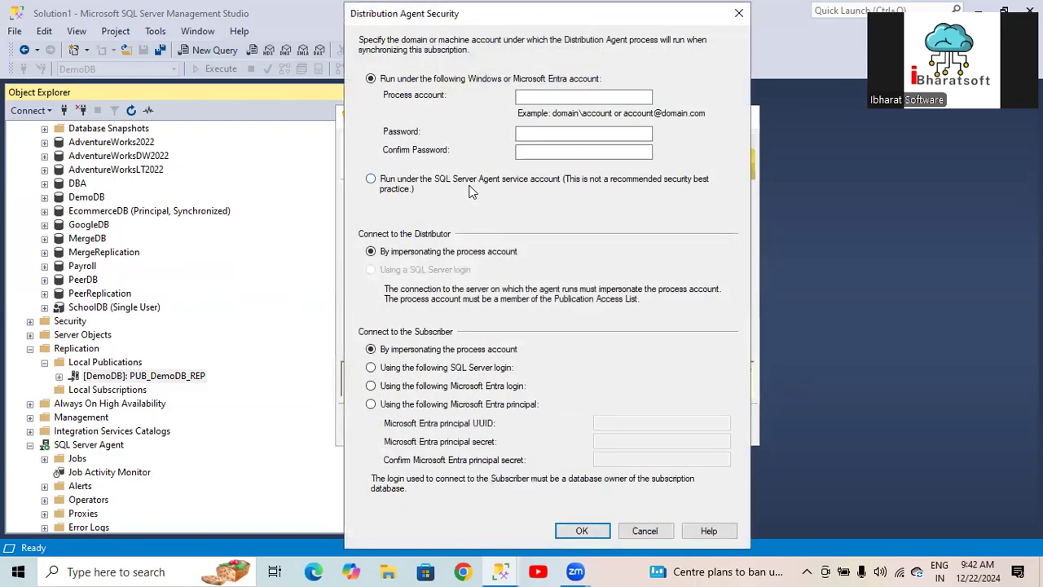
pyautogui.click(573, 529)
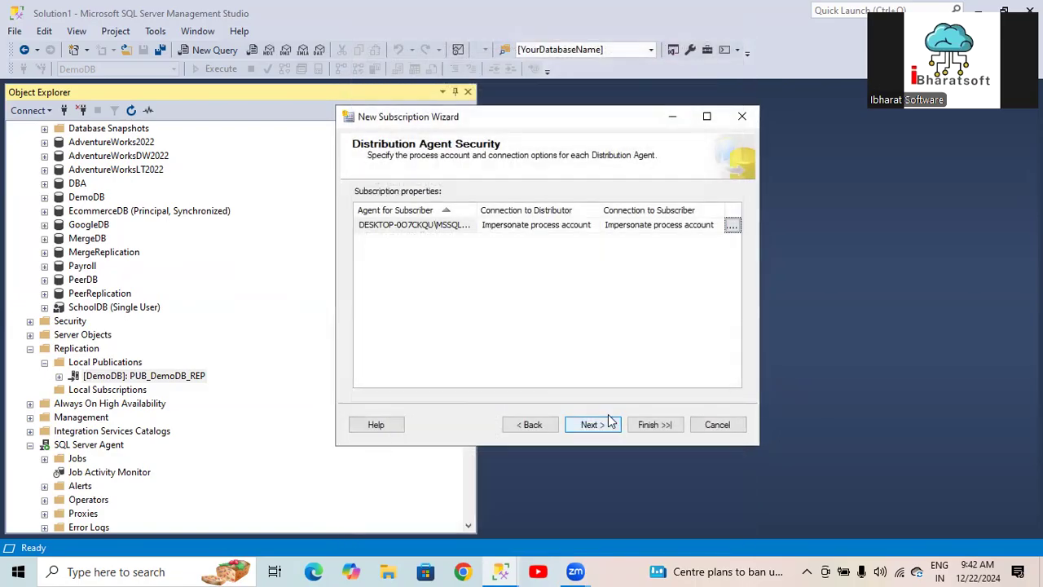
pyautogui.click(648, 429)
pyautogui.click(650, 425)
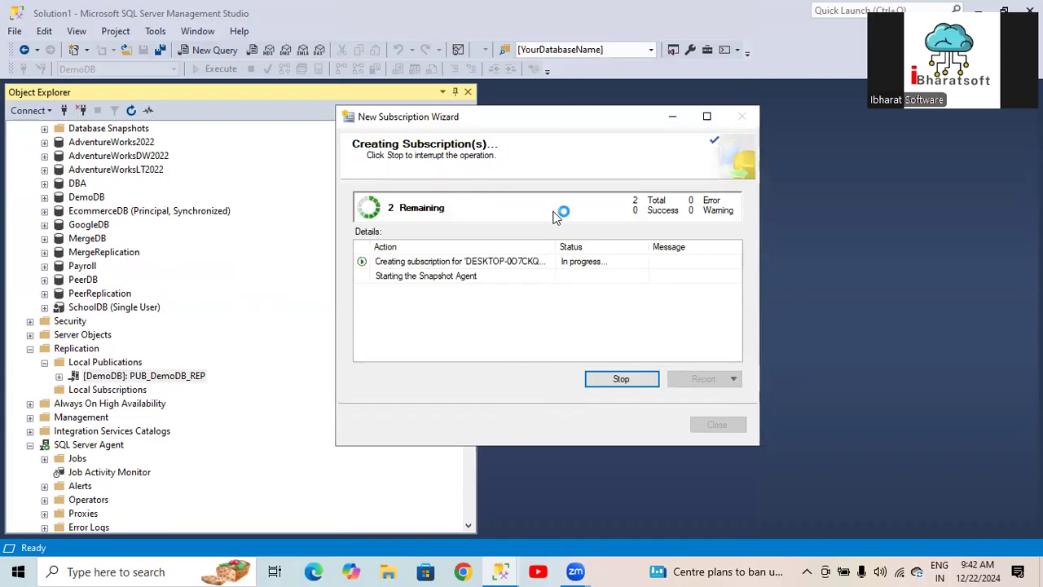
pyautogui.click(718, 424)
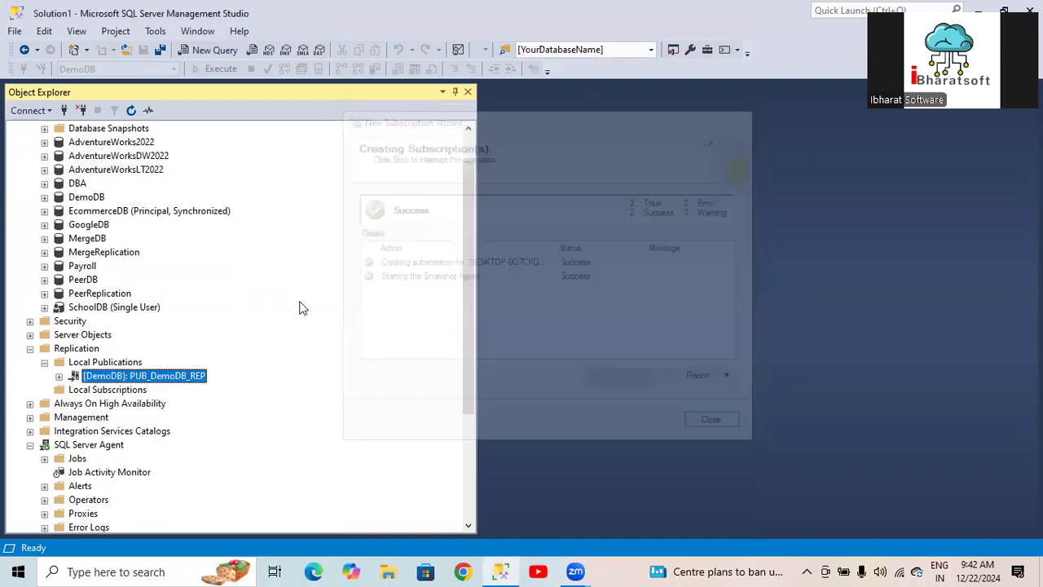
# Start a new table in DemoDB on MSSQLSERVER01 and define an orderid column of type int
pyautogui.scroll(1, 217, 269)
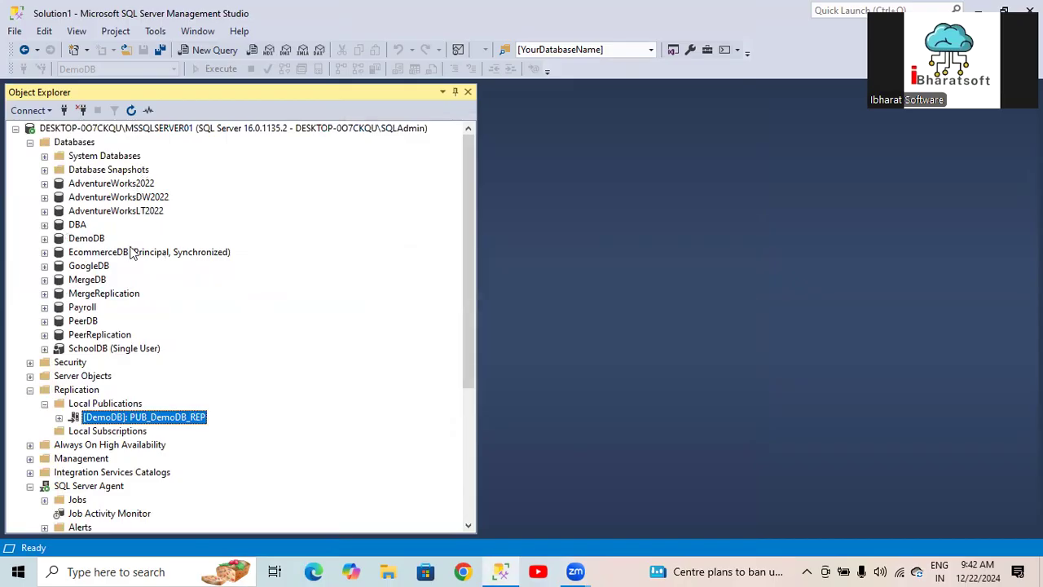
pyautogui.click(47, 239)
pyautogui.click(58, 265)
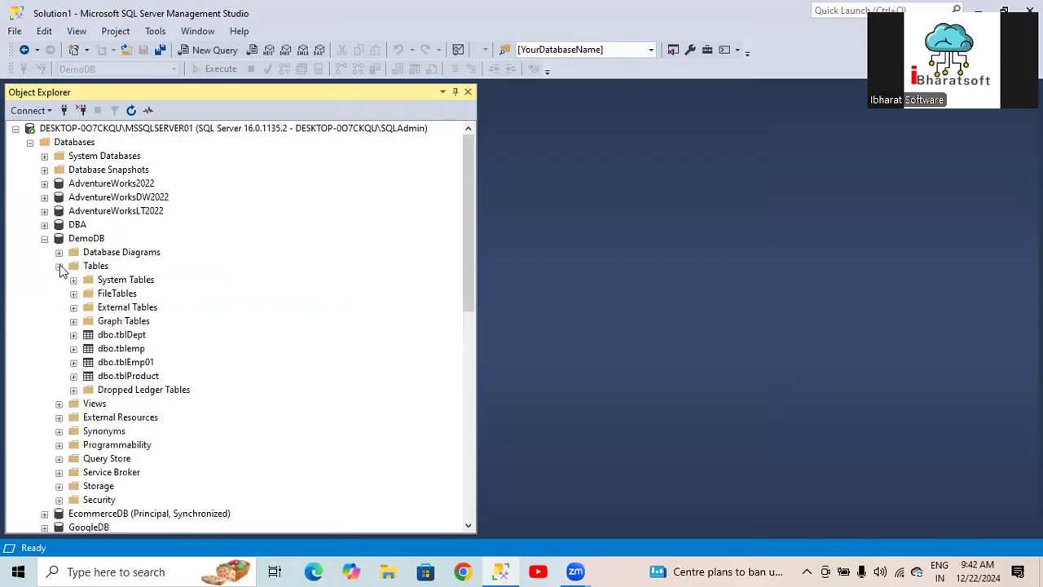
pyautogui.rightClick(97, 268)
pyautogui.moveTo(183, 283)
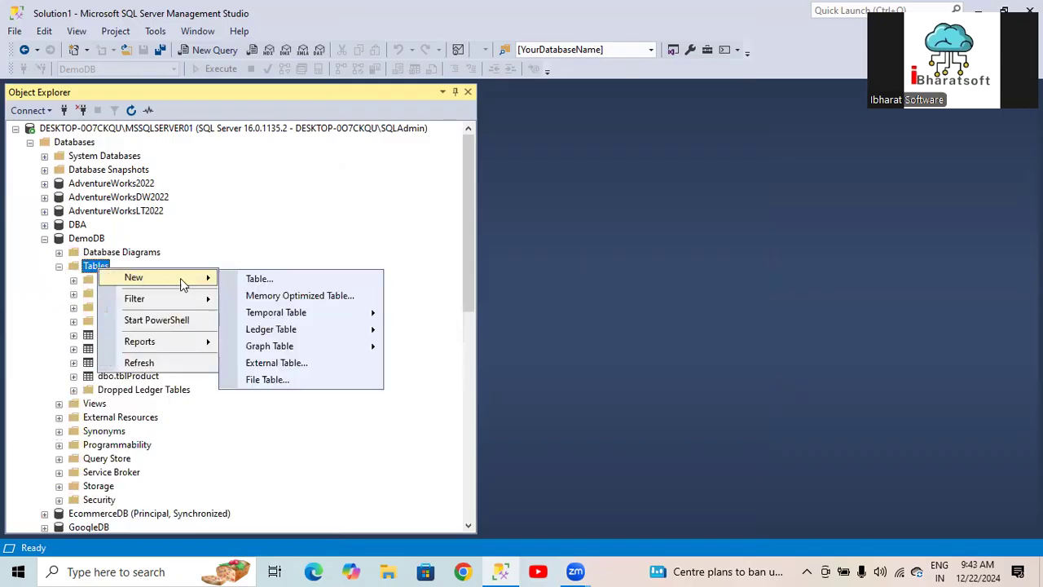
pyautogui.click(261, 278)
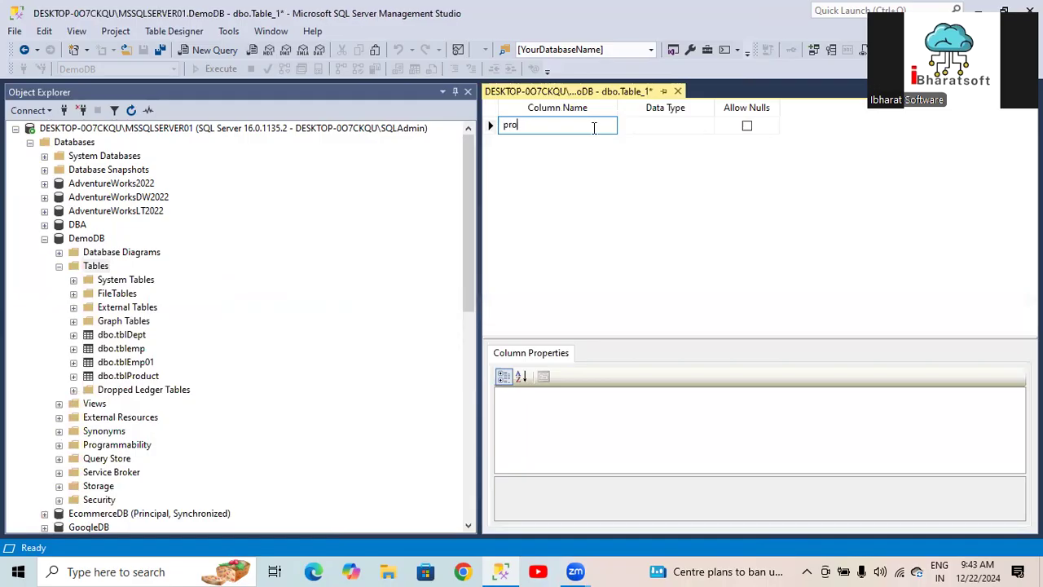
pyautogui.write('orderid')
pyautogui.press('Tab')
pyautogui.write('int')
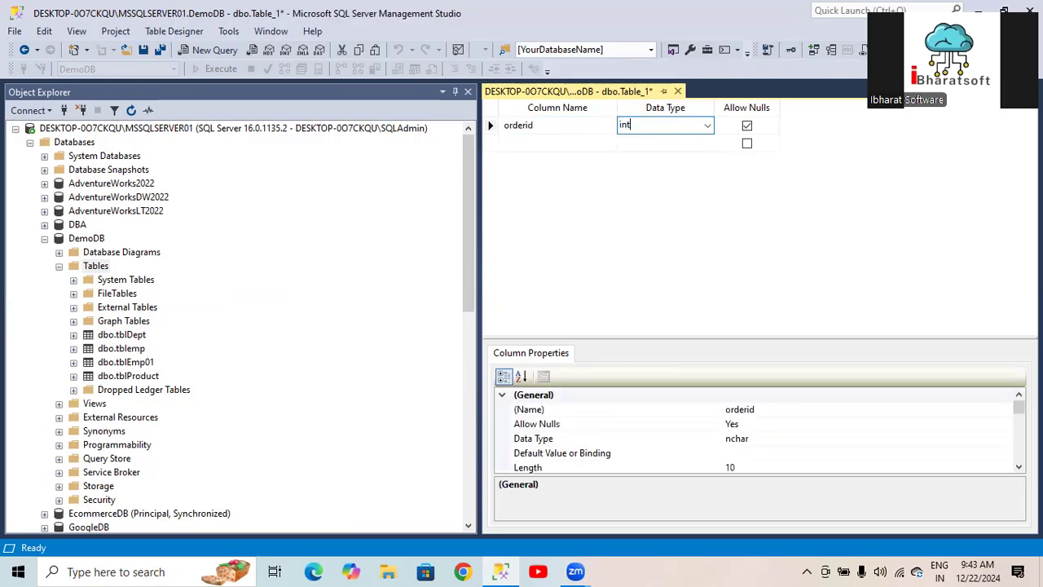
# Add a nullable Productid column of type int below orderid
pyautogui.click(581, 140)
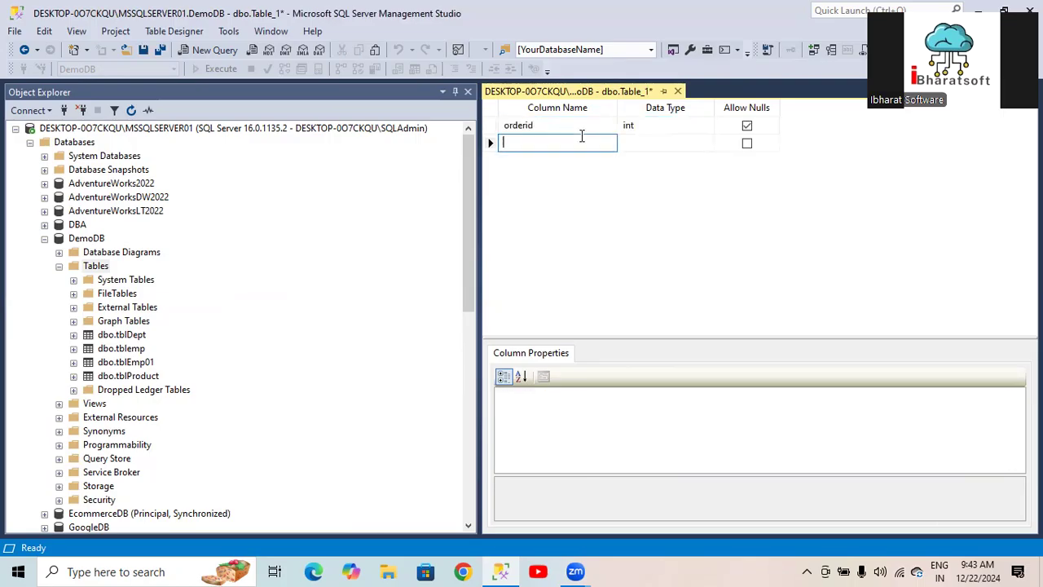
pyautogui.write('Produ')
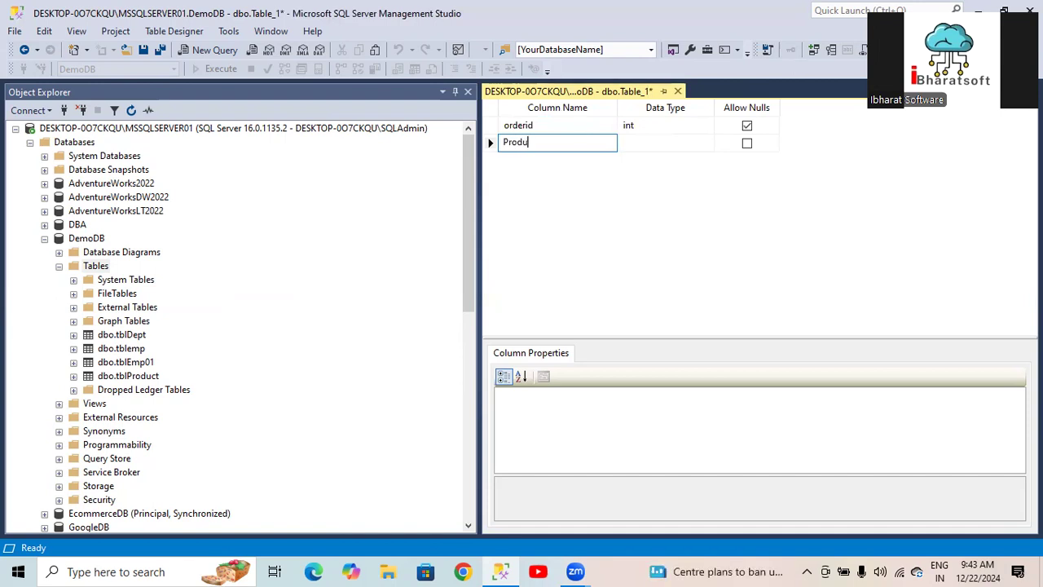
pyautogui.write('ctid')
pyautogui.press('Tab')
pyautogui.write('int')
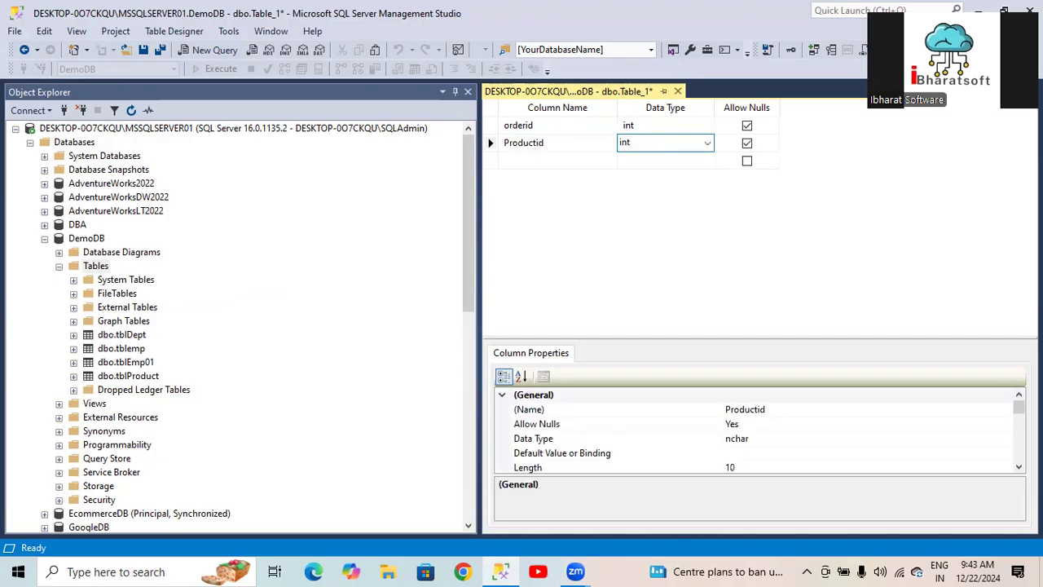
pyautogui.press('Tab')
pyautogui.press('Tab')
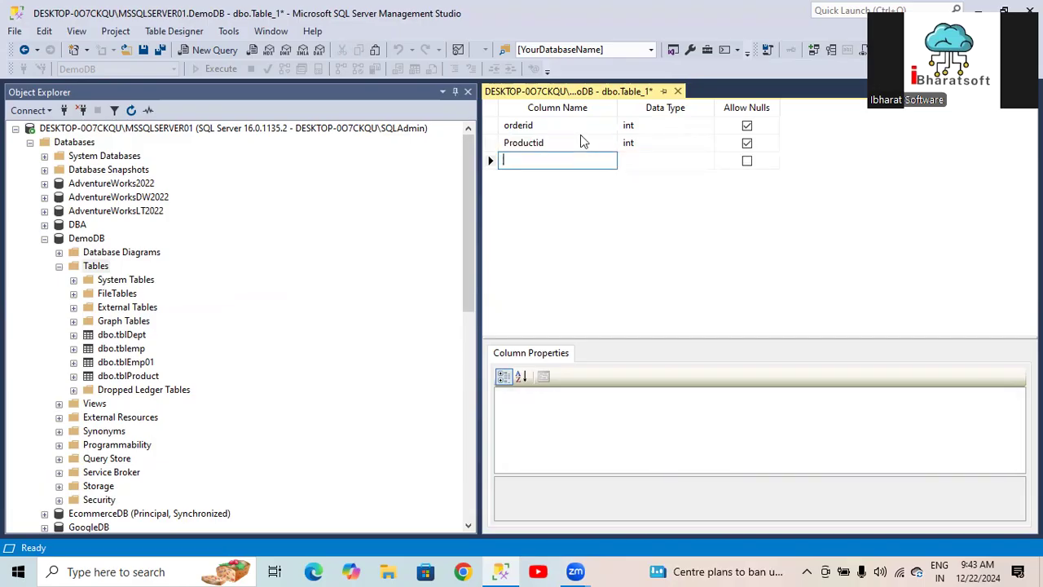
# Add a nullable Qty column of type int below Productid
pyautogui.write('Qty')
pyautogui.press('Tab')
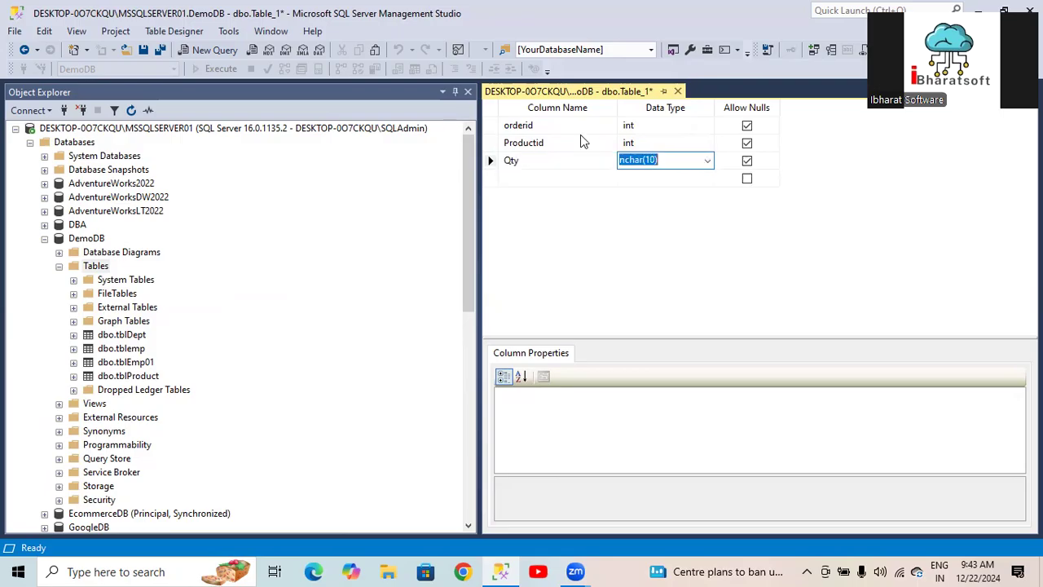
pyautogui.write('int')
pyautogui.press('Tab')
pyautogui.press('Tab')
pyautogui.press('Tab')
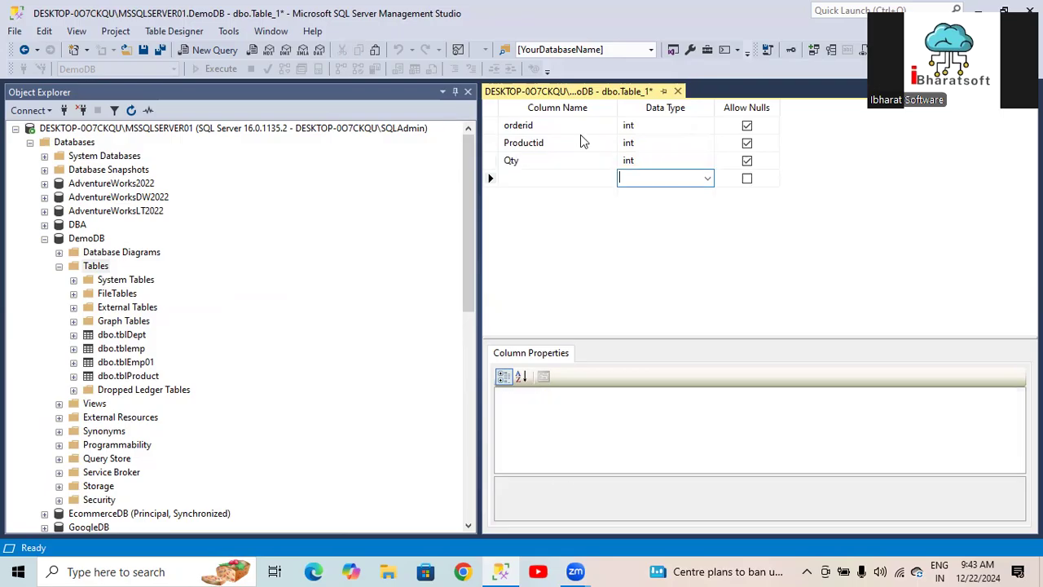
# Make orderid the primary key, then close the table design and save it as tblOrder
pyautogui.rightClick(493, 126)
pyautogui.click(546, 135)
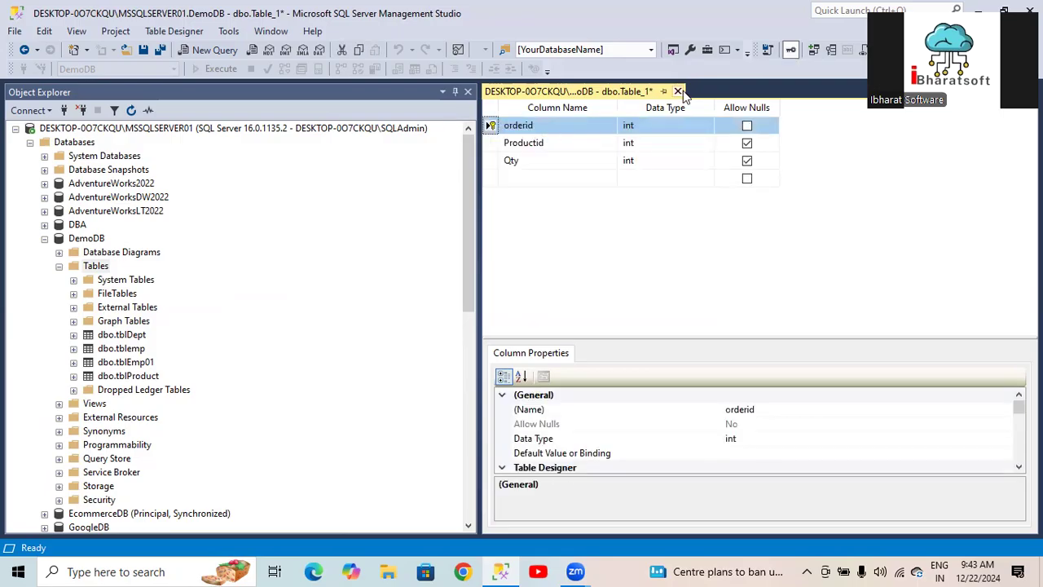
pyautogui.click(677, 91)
pyautogui.click(499, 375)
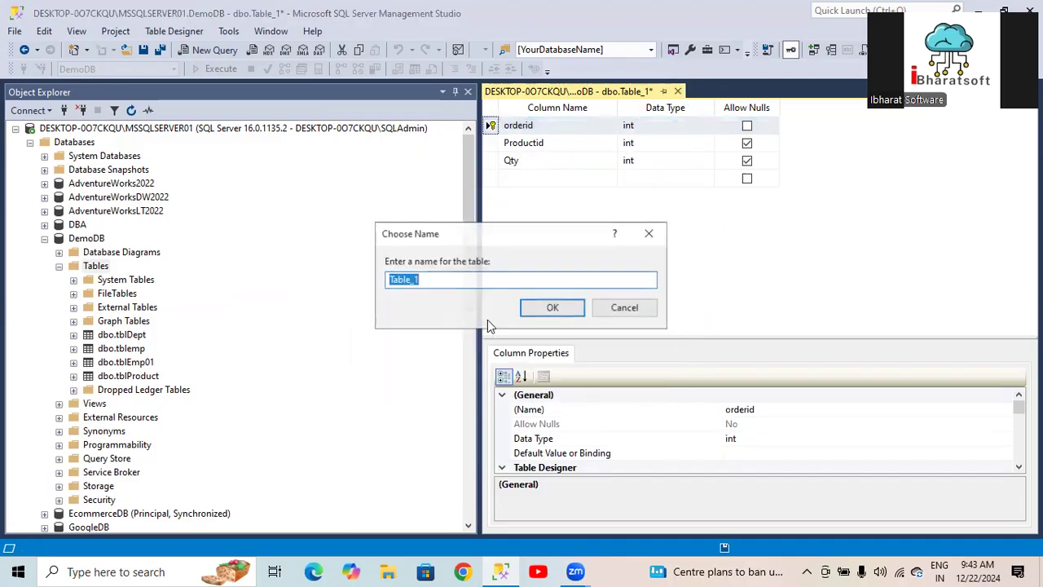
pyautogui.write('tblOrder')
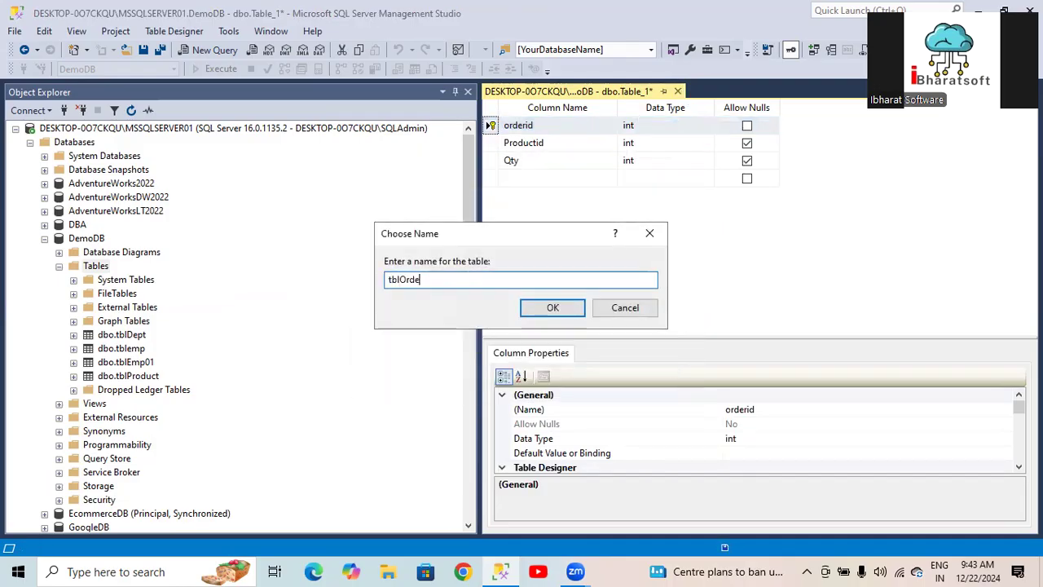
pyautogui.click(537, 307)
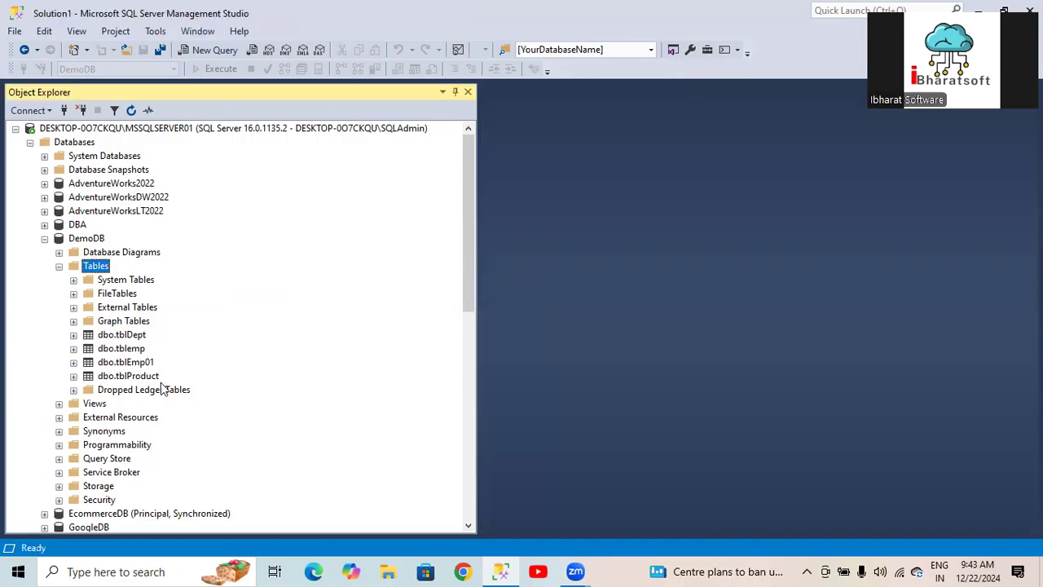
# Refresh the Tables folder of DemoDB on MSSQLSERVER01
pyautogui.click(131, 110)
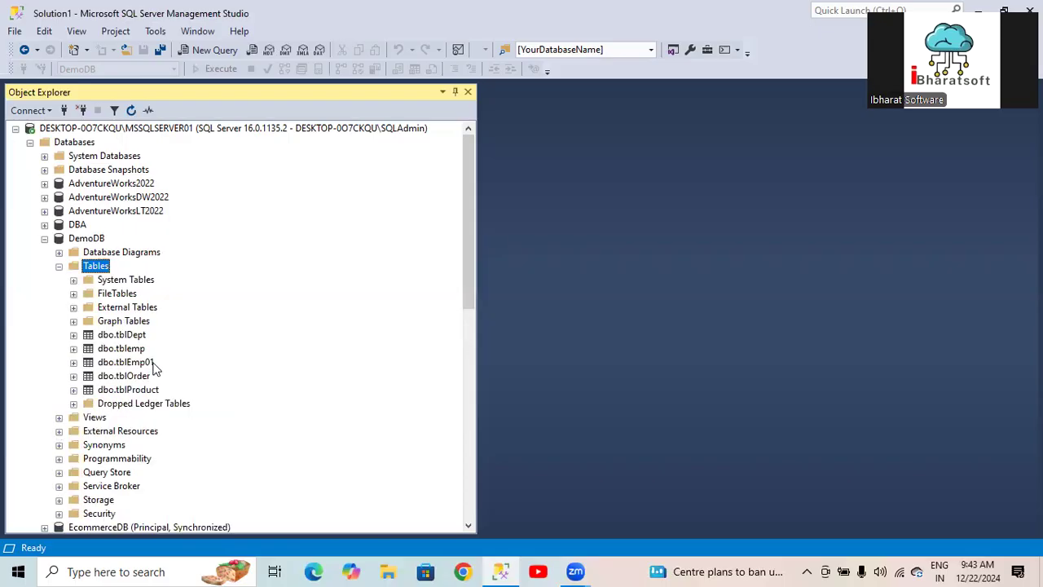
pyautogui.rightClick(135, 378)
pyautogui.click(361, 204)
# Collapse DemoDB on MSSQLSERVER01 and expand the Databases folder of MSSQLSERVER02
pyautogui.click(45, 239)
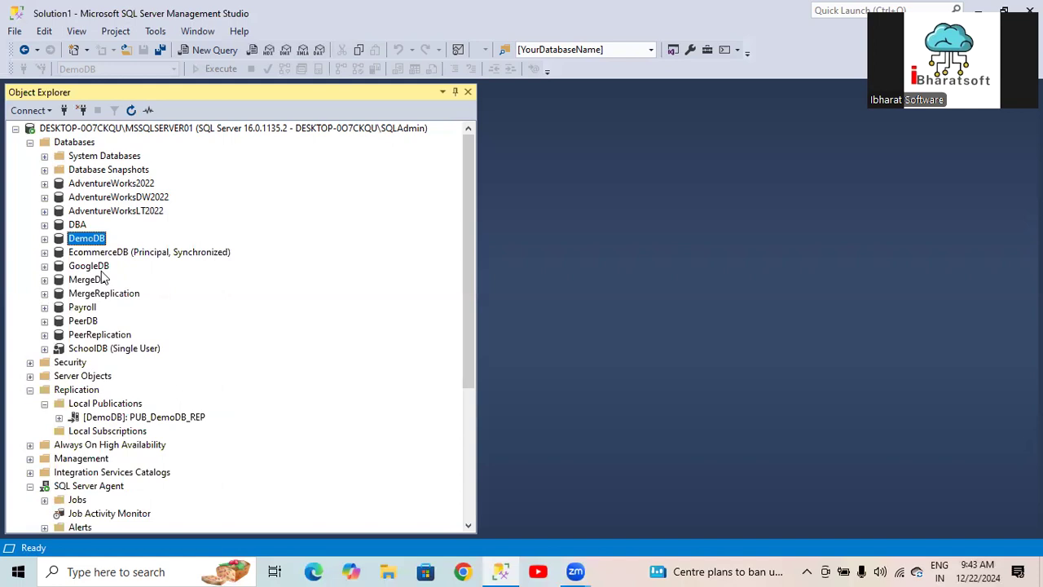
pyautogui.scroll(-5, 114, 276)
pyautogui.click(30, 404)
pyautogui.scroll(-4, 69, 371)
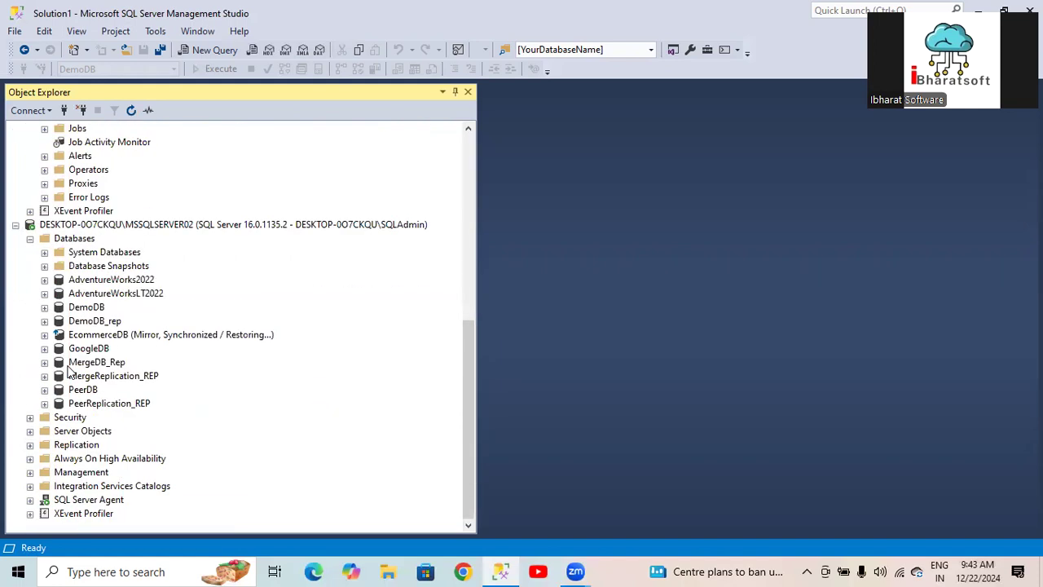
# Expand the Tables folder of DemoDB_rep on MSSQLSERVER02 and check whether tblOrder is listed
pyautogui.click(45, 322)
pyautogui.click(59, 349)
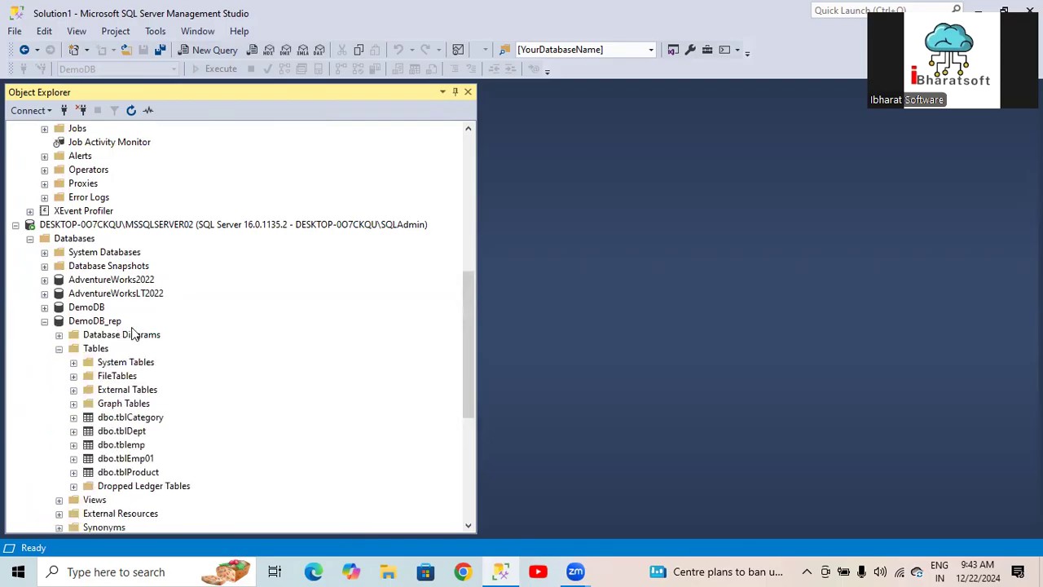
pyautogui.scroll(-2, 133, 336)
pyautogui.click(131, 390)
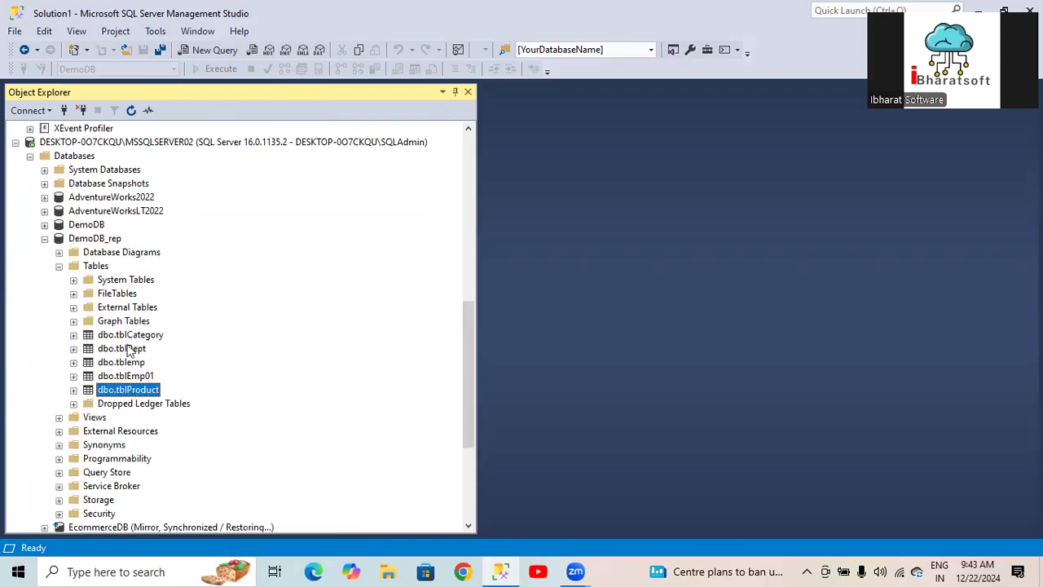
pyautogui.click(96, 267)
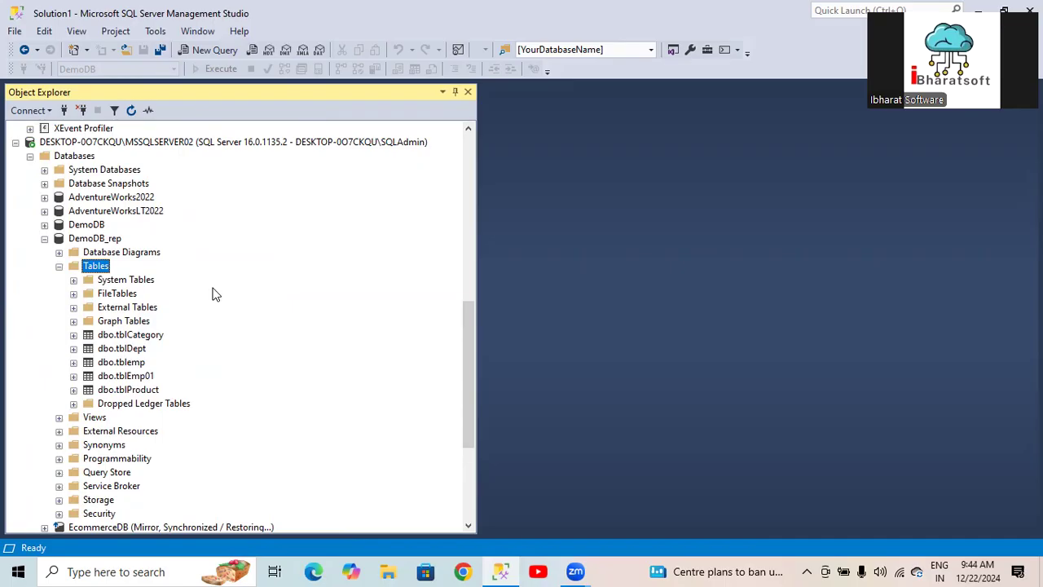
# Open the Articles page in the properties of the PUB_DemoDB_REP publication on MSSQLSERVER01
pyautogui.scroll(4, 215, 295)
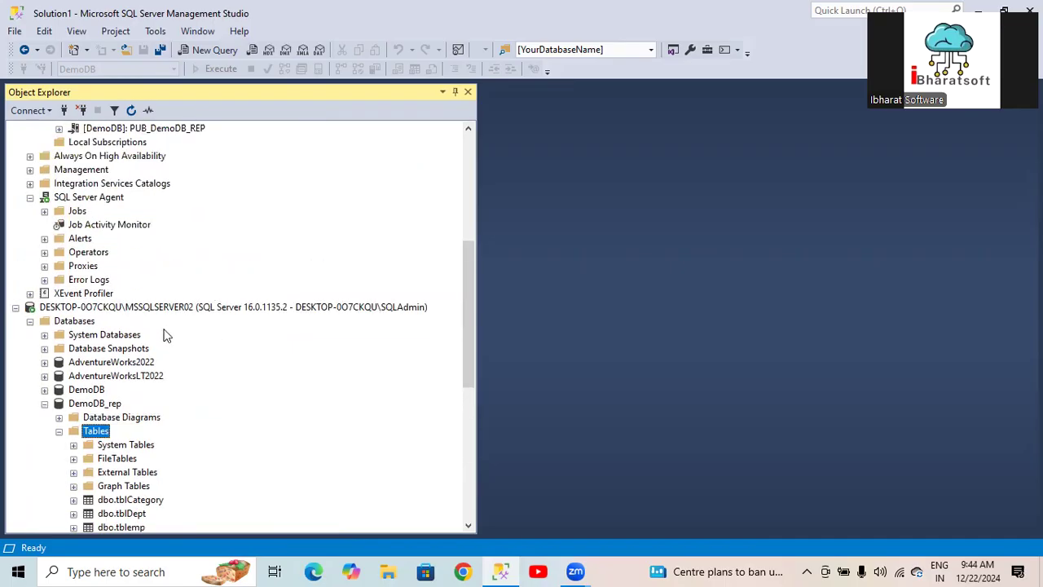
pyautogui.scroll(3, 167, 231)
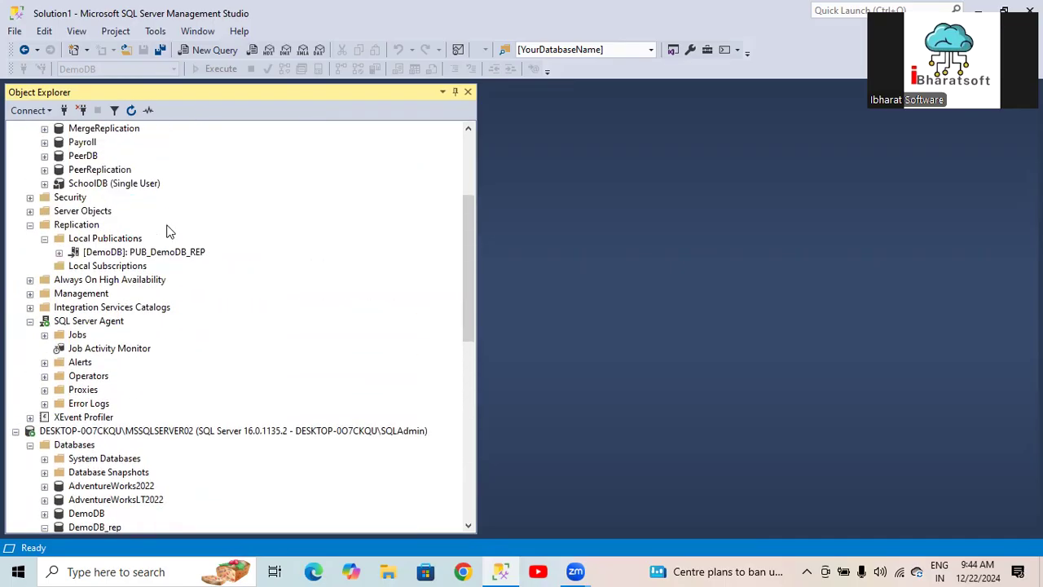
pyautogui.rightClick(120, 257)
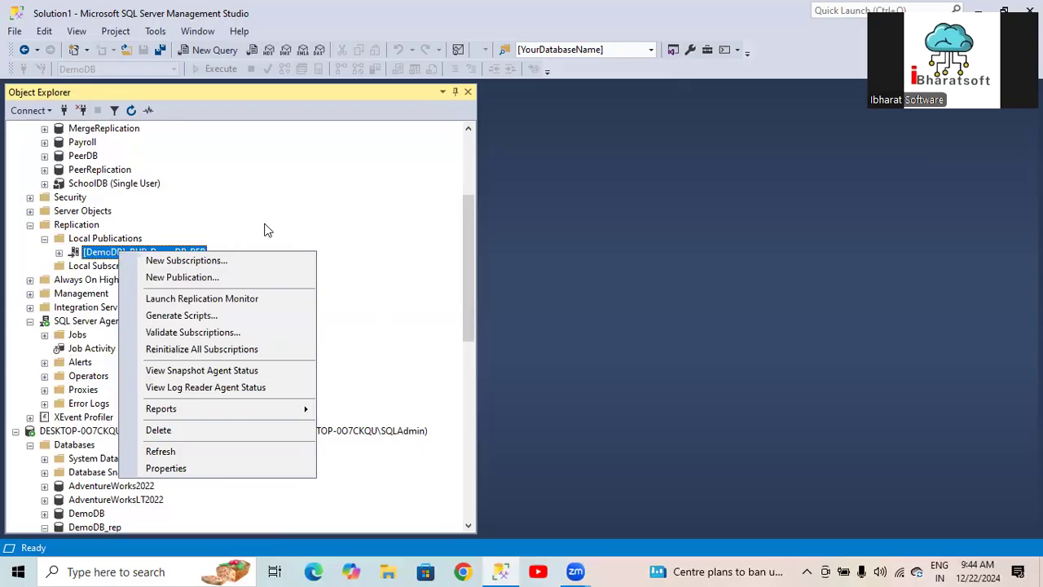
pyautogui.click(197, 225)
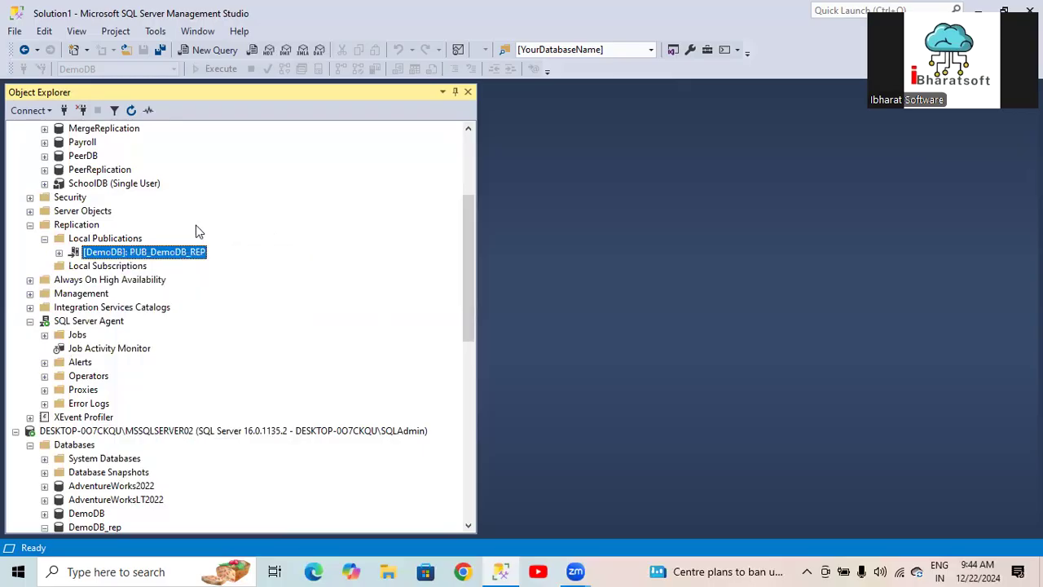
pyautogui.click(60, 252)
pyautogui.rightClick(122, 254)
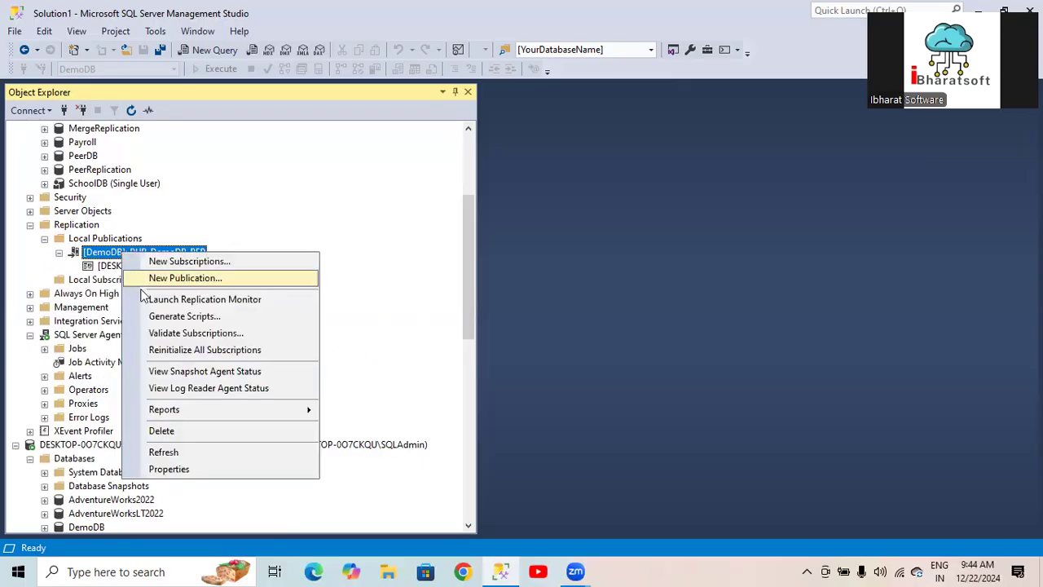
pyautogui.click(167, 468)
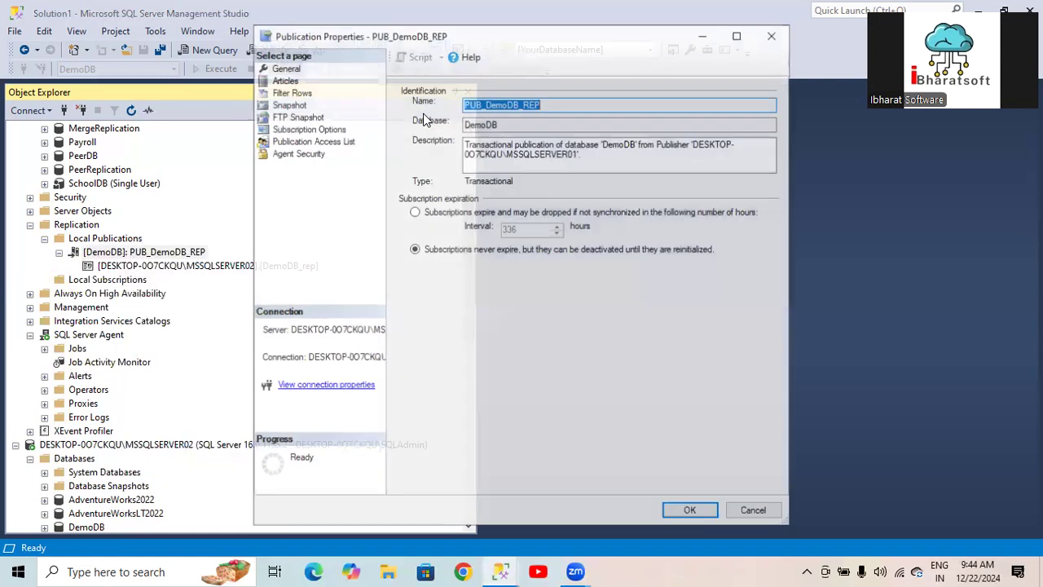
pyautogui.click(285, 80)
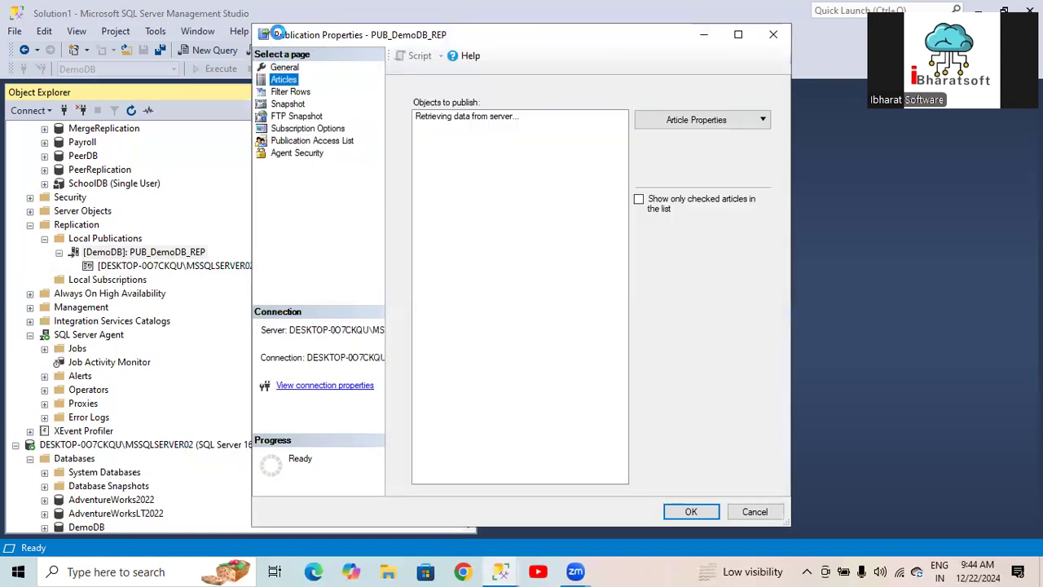
pyautogui.moveTo(279, 42); pyautogui.dragTo(232, 85)
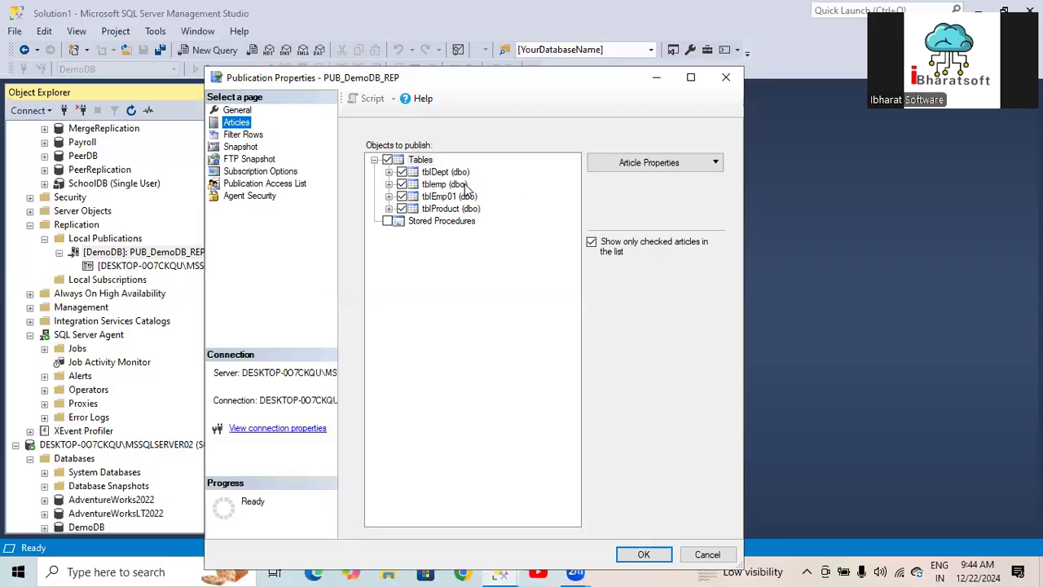
# List the unpublished objects as well, add tblOrder to the publication's articles and save the properties
pyautogui.click(592, 243)
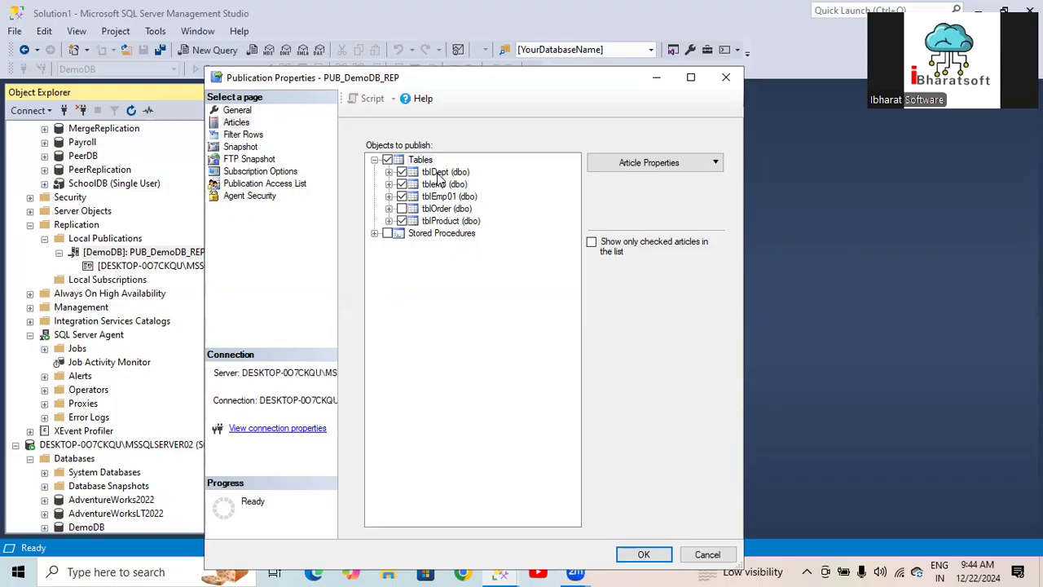
pyautogui.click(403, 210)
pyautogui.click(403, 210)
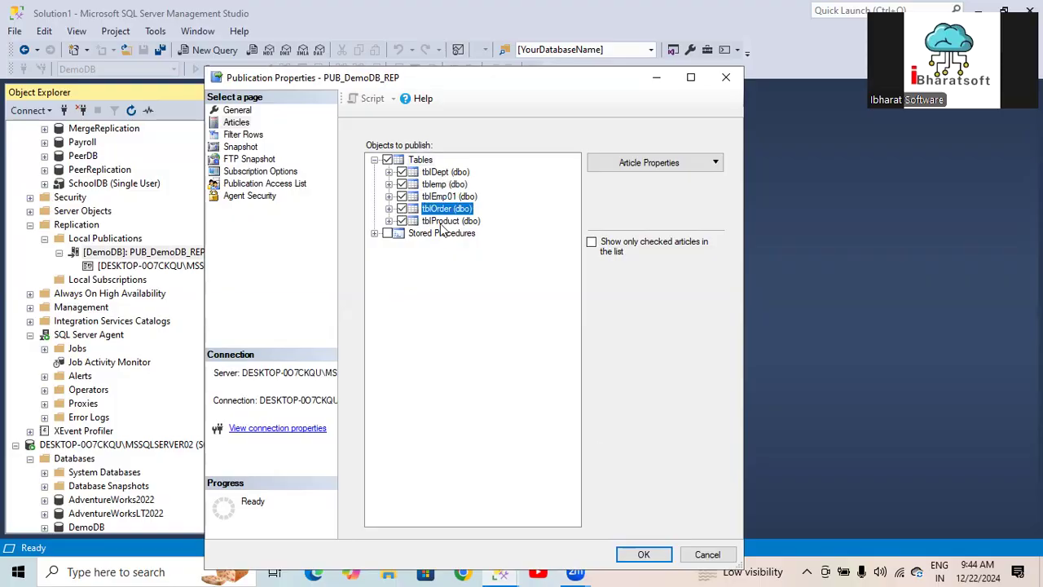
pyautogui.click(650, 556)
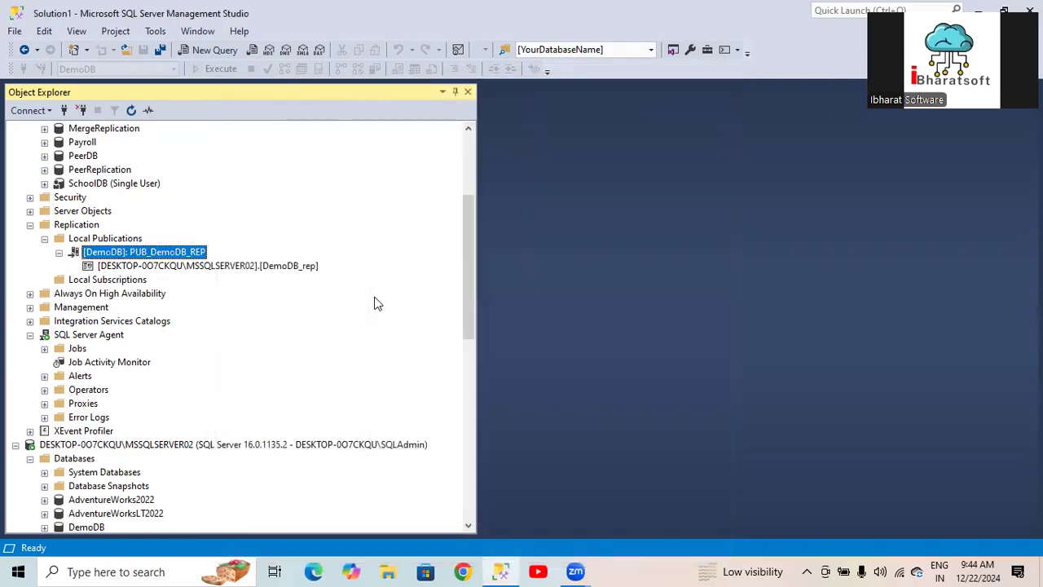
# Run the Snapshot Agent for PUB_DemoDB_REP to generate a new snapshot, and close its status window when finished
pyautogui.rightClick(157, 257)
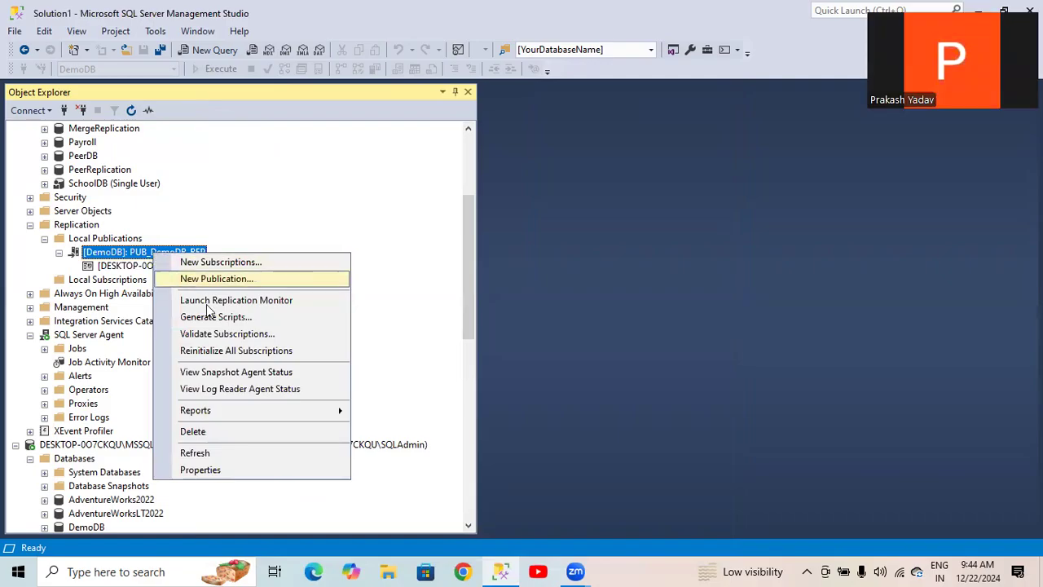
pyautogui.click(217, 374)
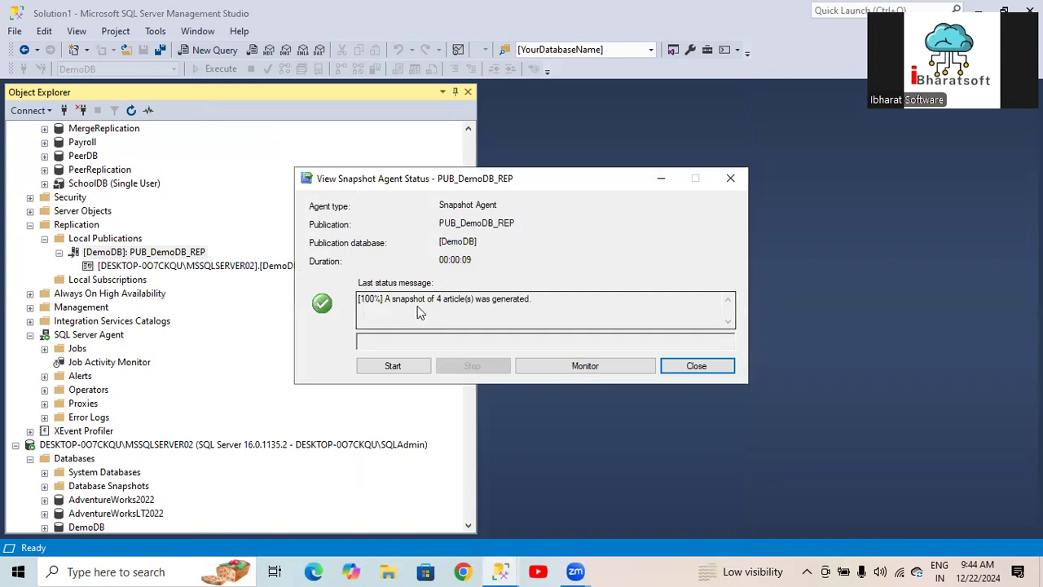
pyautogui.moveTo(437, 300); pyautogui.dragTo(555, 299)
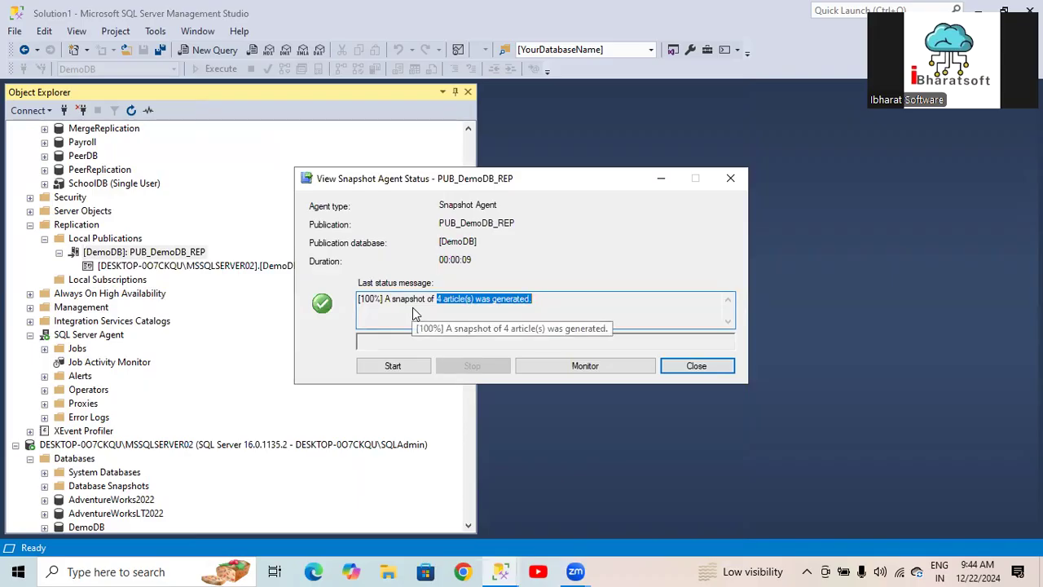
pyautogui.click(379, 369)
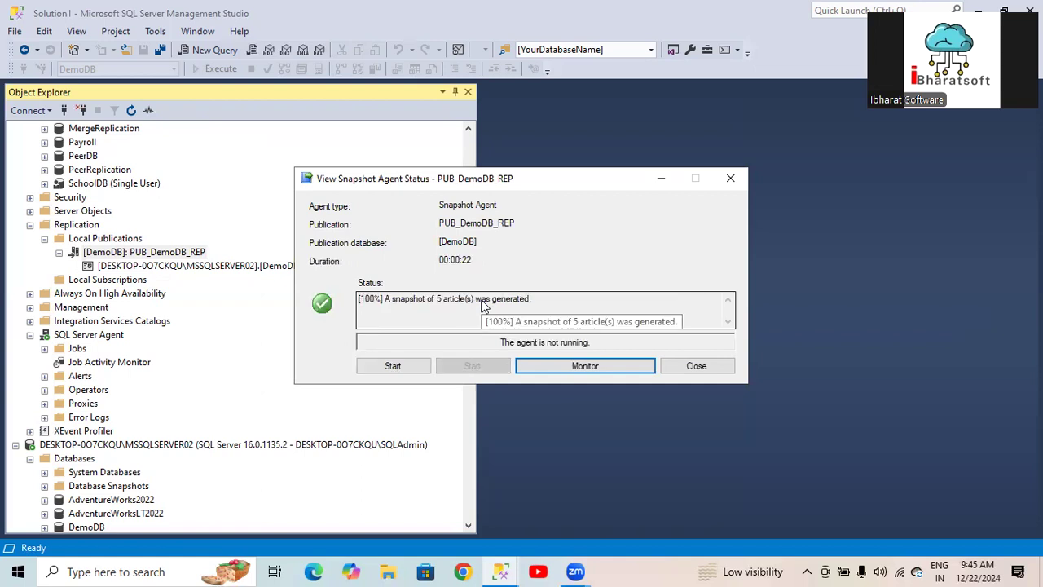
pyautogui.moveTo(399, 304); pyautogui.dragTo(495, 303)
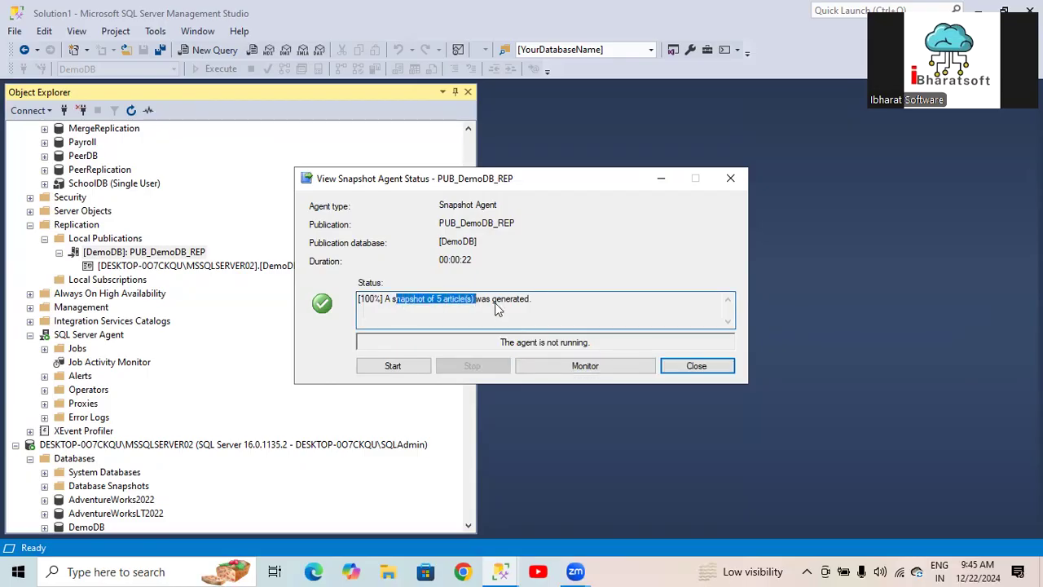
pyautogui.click(696, 366)
# Refresh DemoDB_rep on MSSQLSERVER02 and expand its Tables folder to check for the replicated tblOrder
pyautogui.scroll(-8, 138, 352)
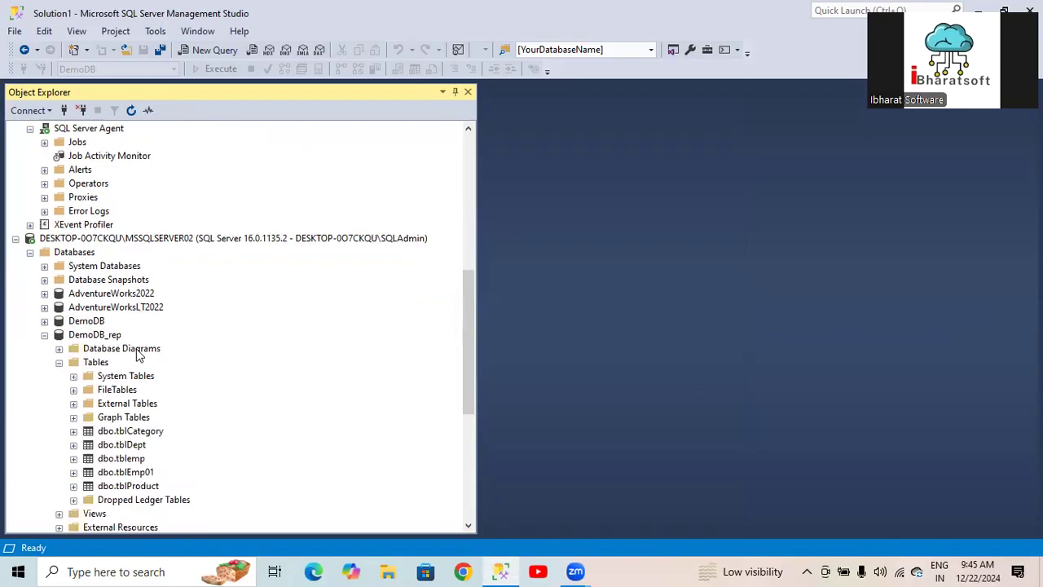
pyautogui.click(96, 238)
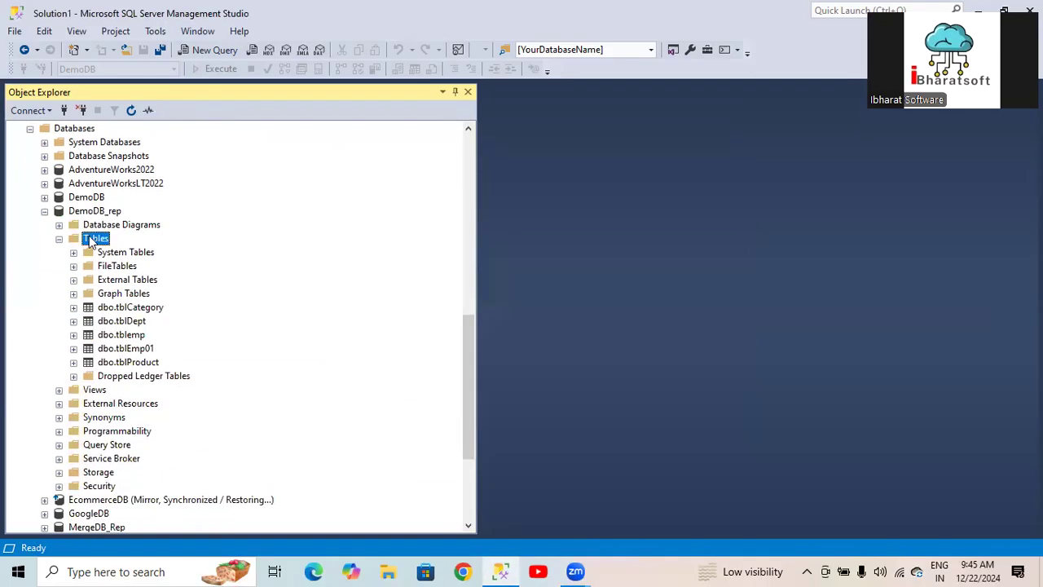
pyautogui.click(131, 111)
pyautogui.click(99, 202)
pyautogui.click(103, 211)
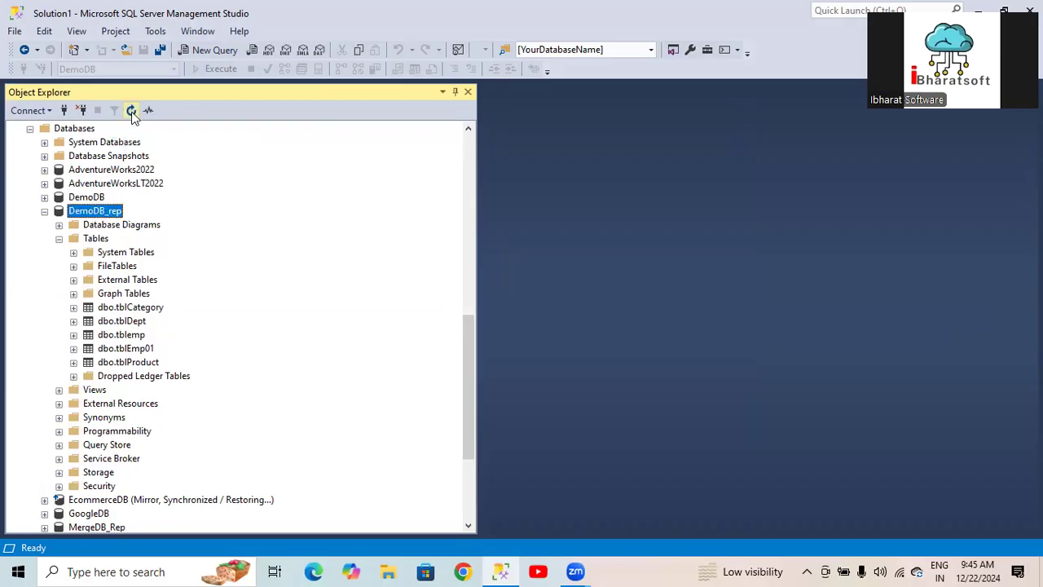
pyautogui.click(132, 113)
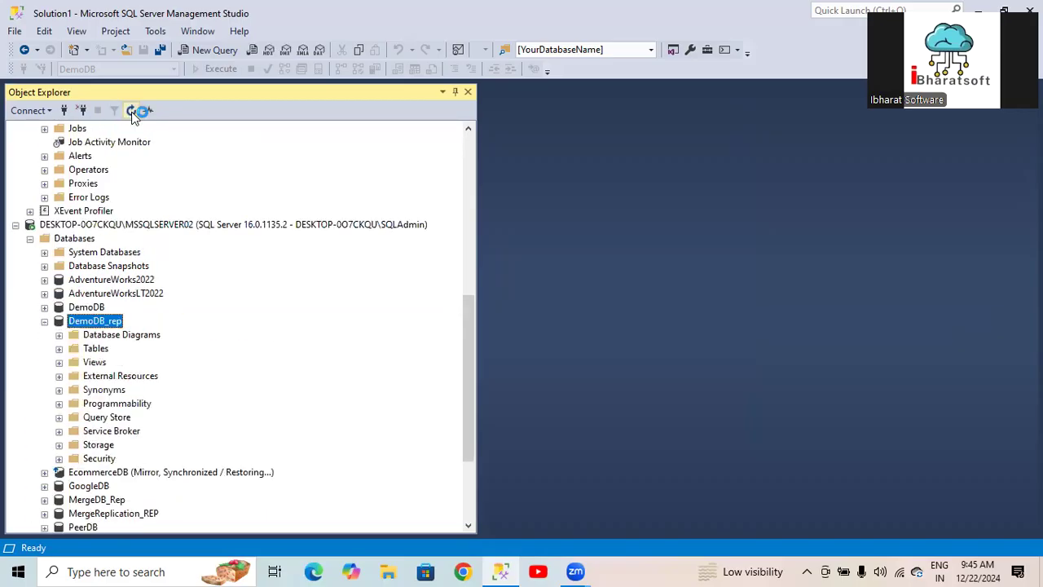
pyautogui.click(59, 362)
pyautogui.click(59, 348)
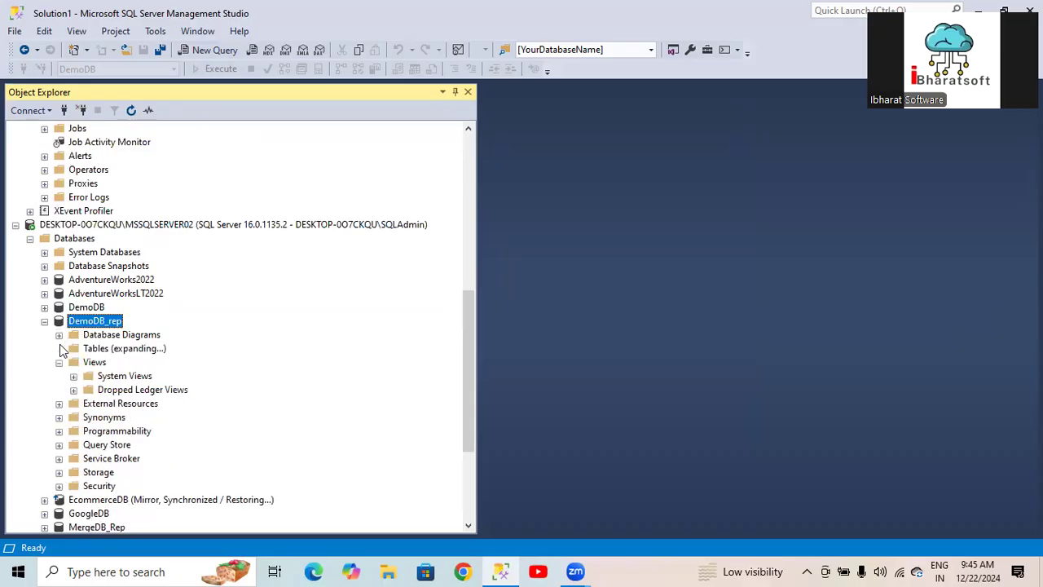
pyautogui.scroll(-1, 166, 404)
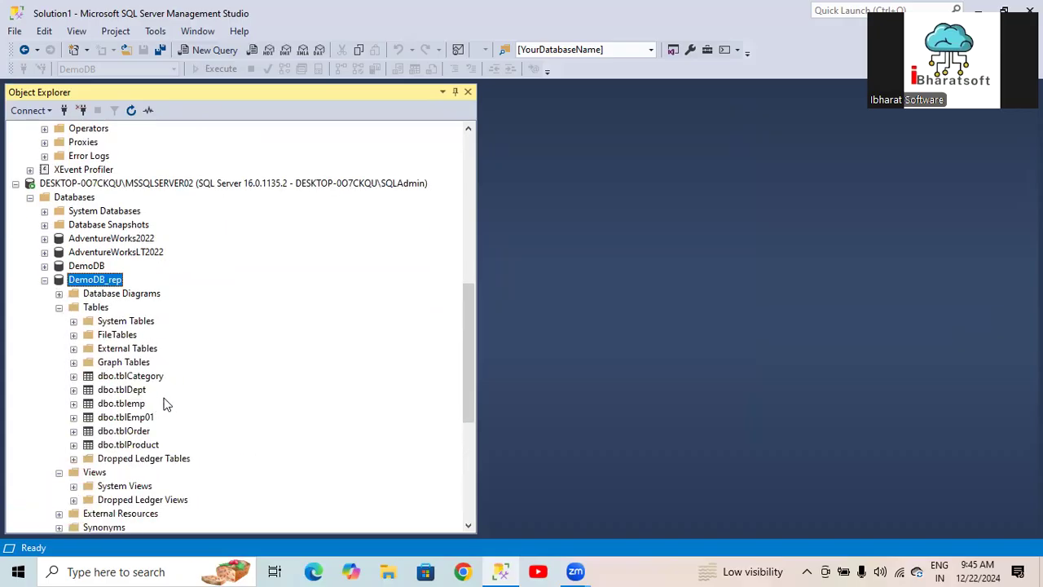
pyautogui.rightClick(114, 432)
pyautogui.click(411, 220)
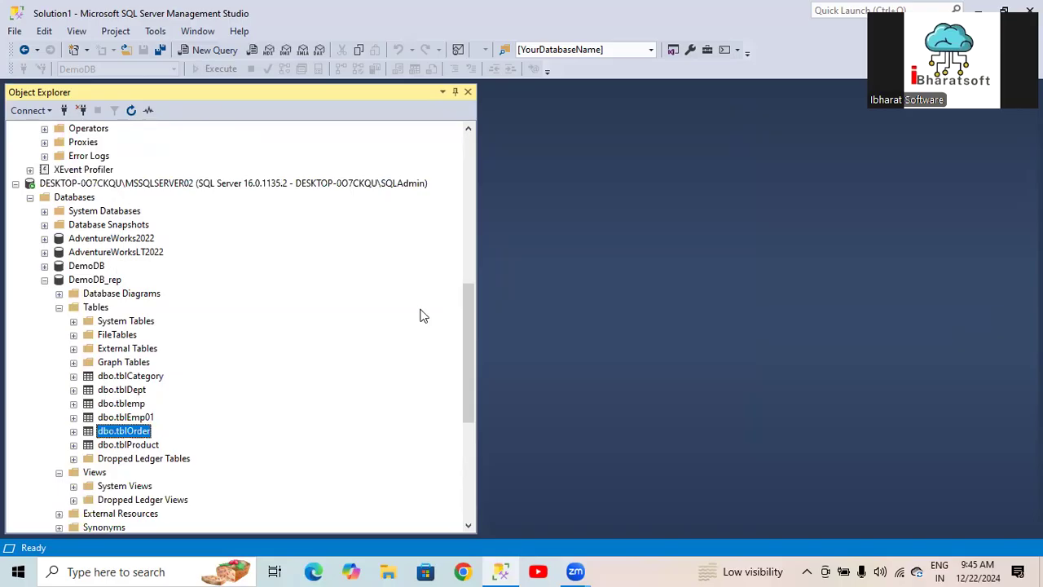
# Expand DemoDB on MSSQLSERVER01 and refresh its Tables folder
pyautogui.moveTo(469, 347); pyautogui.dragTo(412, 357)
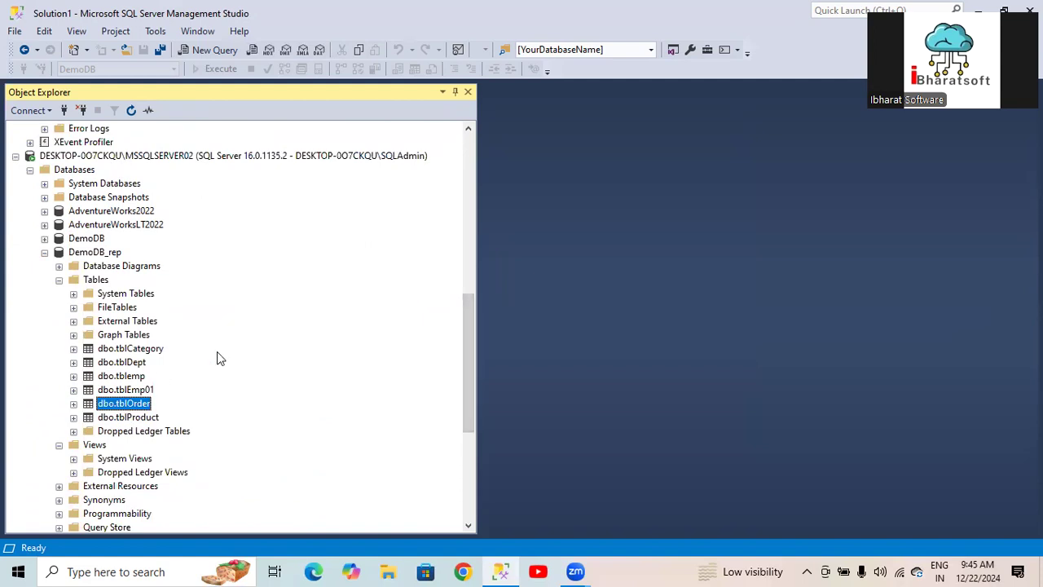
pyautogui.scroll(4, 219, 334)
pyautogui.scroll(-2, 222, 318)
pyautogui.scroll(7, 221, 318)
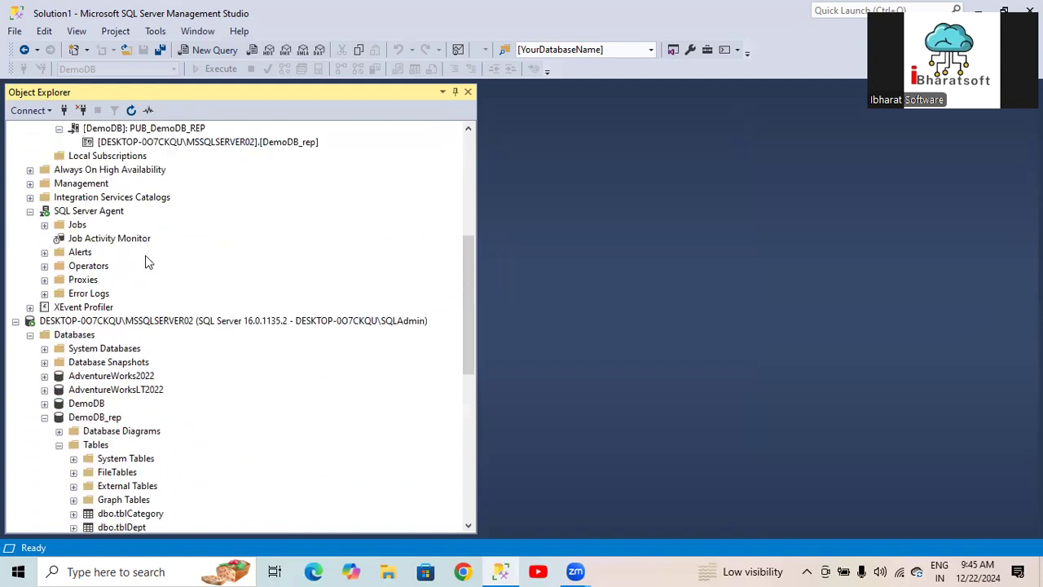
pyautogui.rightClick(150, 335)
pyautogui.click(196, 272)
pyautogui.scroll(2, 163, 258)
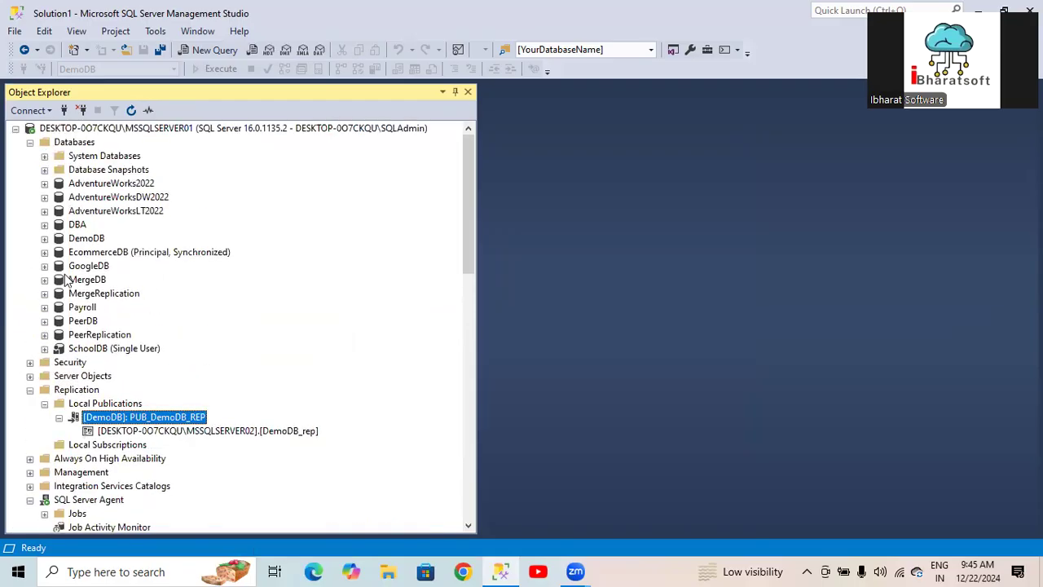
pyautogui.click(44, 238)
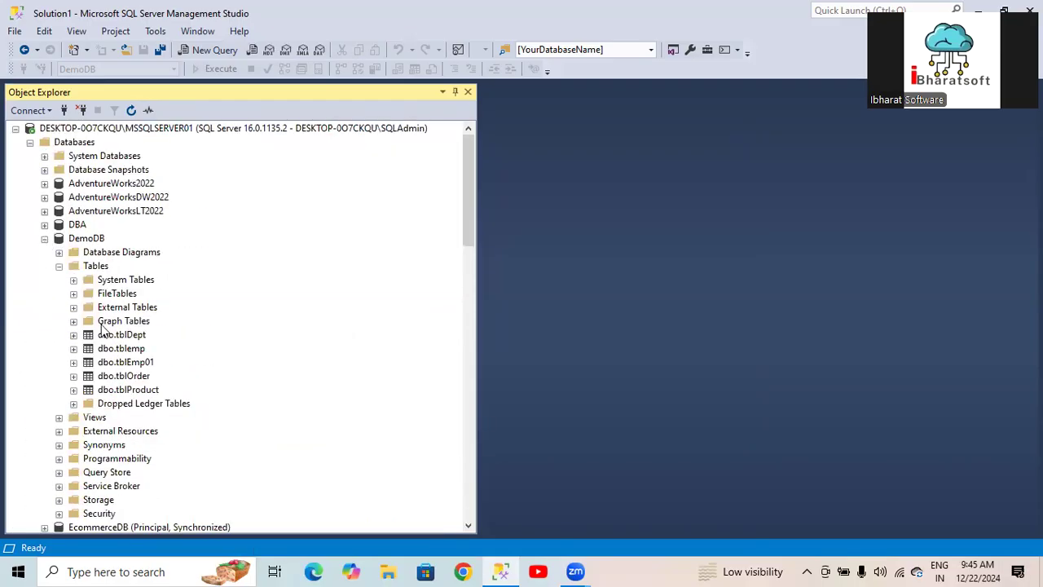
pyautogui.scroll(-1, 137, 339)
pyautogui.click(97, 225)
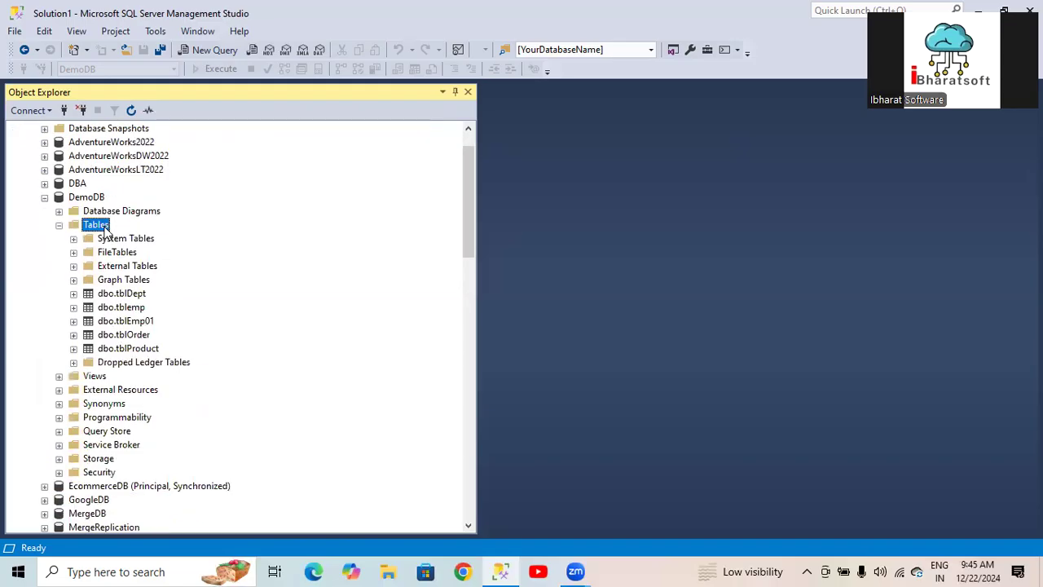
pyautogui.click(131, 110)
# Try to delete the tblDept table from DemoDB on MSSQLSERVER01 and read the details of the status message
pyautogui.click(131, 299)
pyautogui.rightClick(130, 298)
pyautogui.click(172, 505)
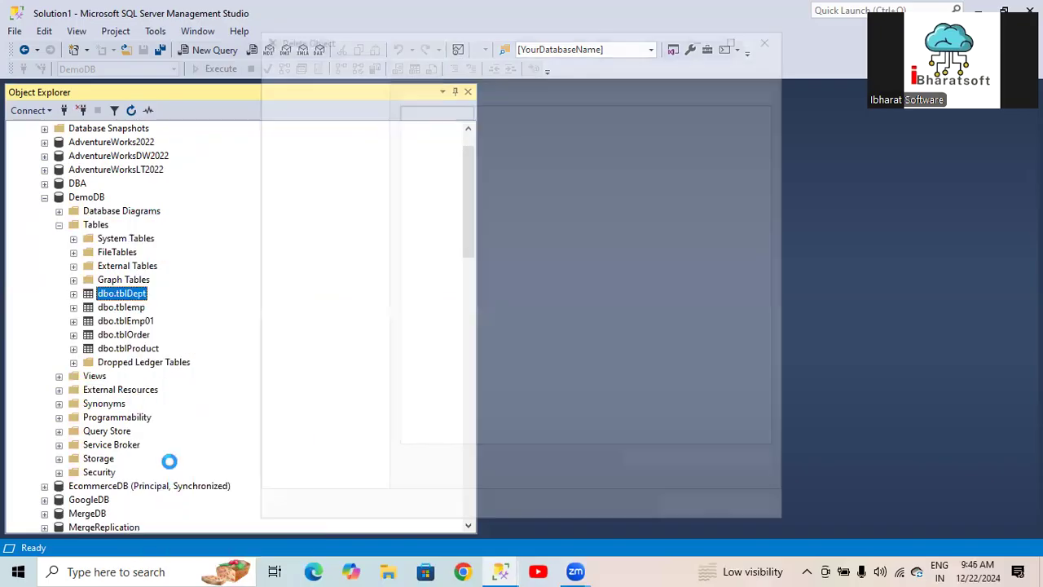
pyautogui.click(691, 511)
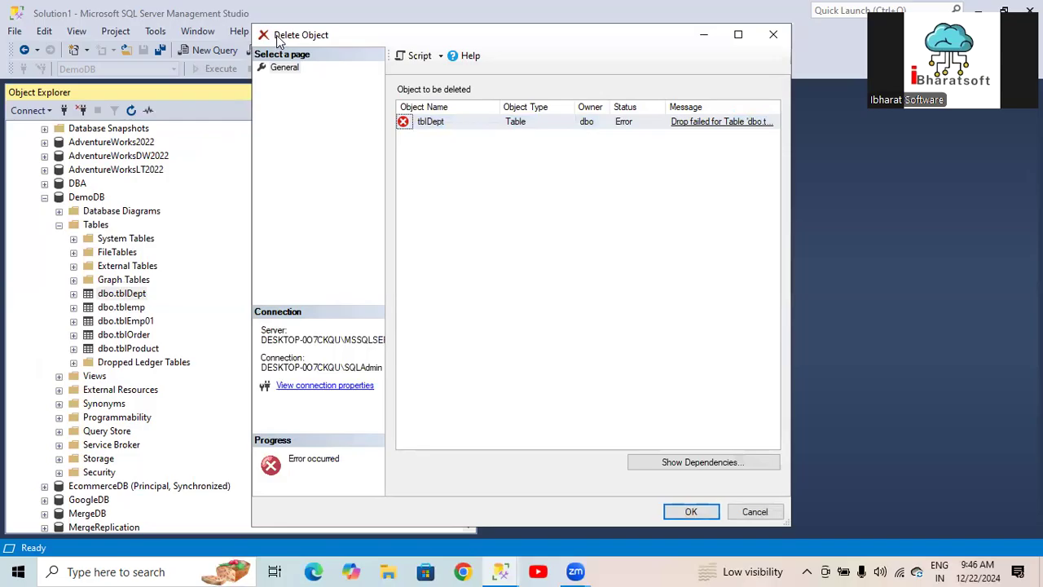
pyautogui.moveTo(277, 35); pyautogui.dragTo(248, 176)
pyautogui.click(674, 266)
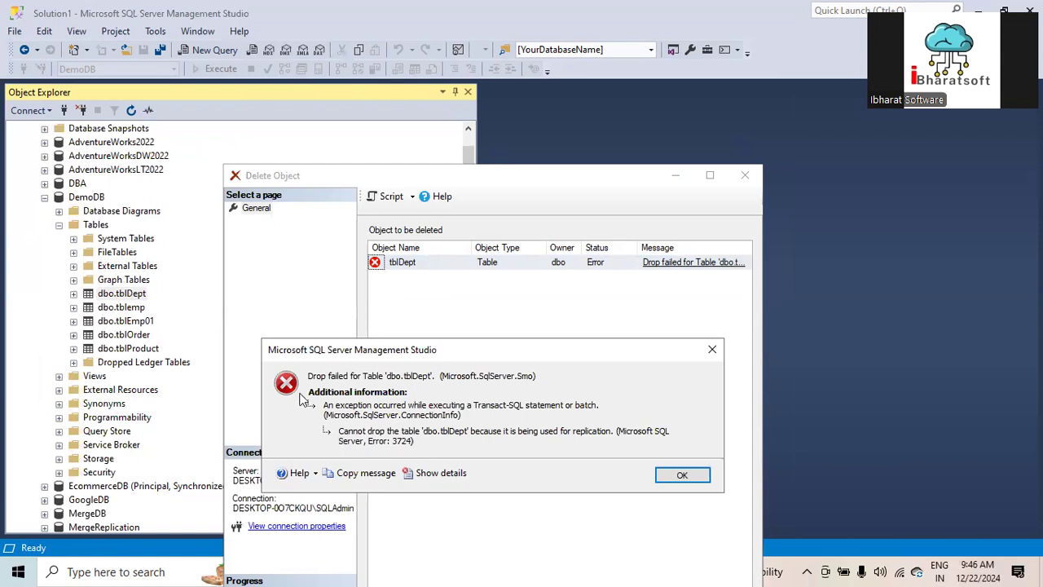
pyautogui.click(712, 350)
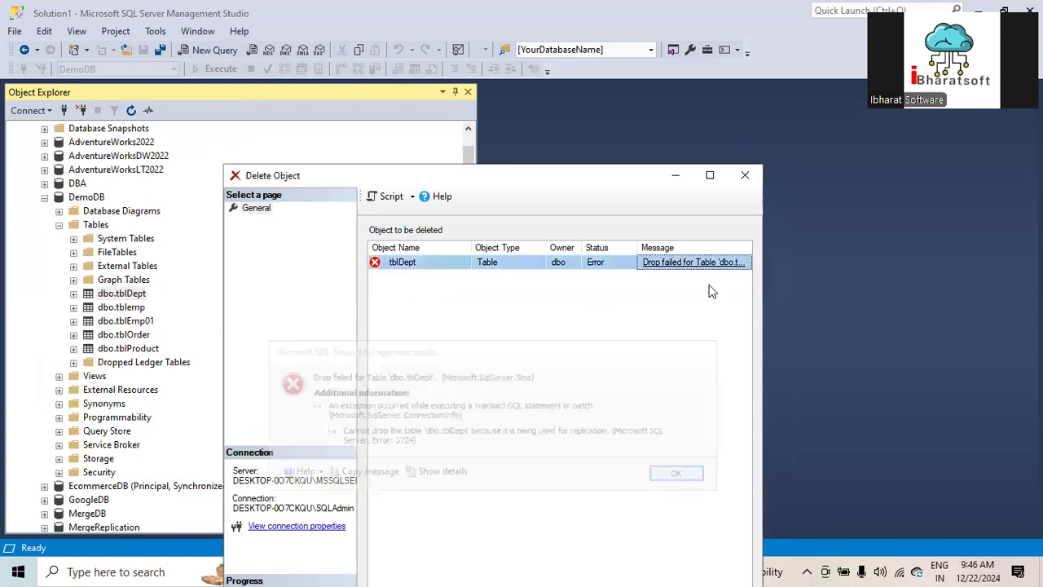
# Close the tblDept deletion dialog and try to delete the tblEmp01 table from DemoDB on MSSQLSERVER01
pyautogui.click(746, 176)
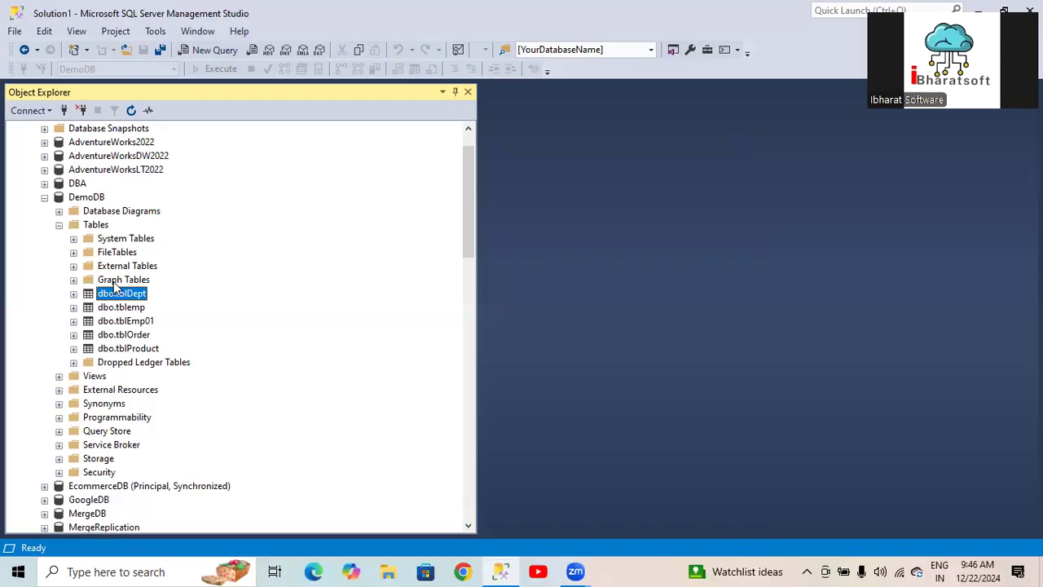
pyautogui.rightClick(120, 321)
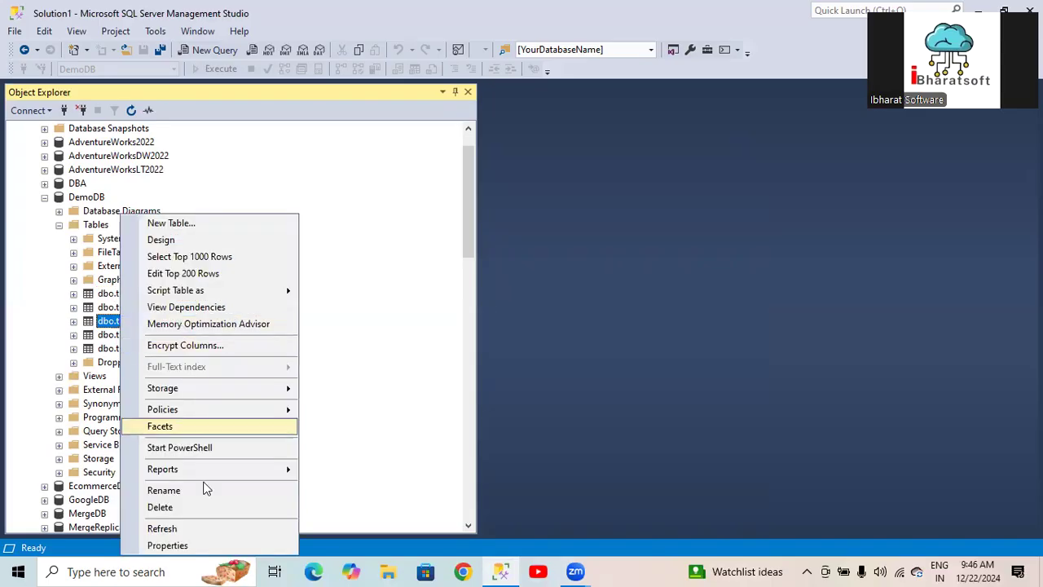
pyautogui.click(163, 507)
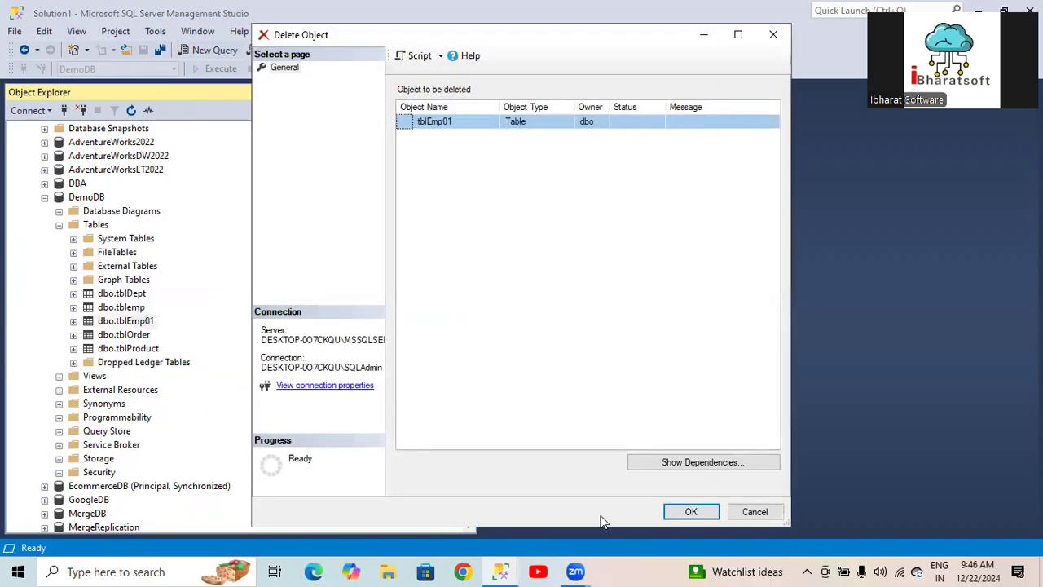
pyautogui.click(691, 512)
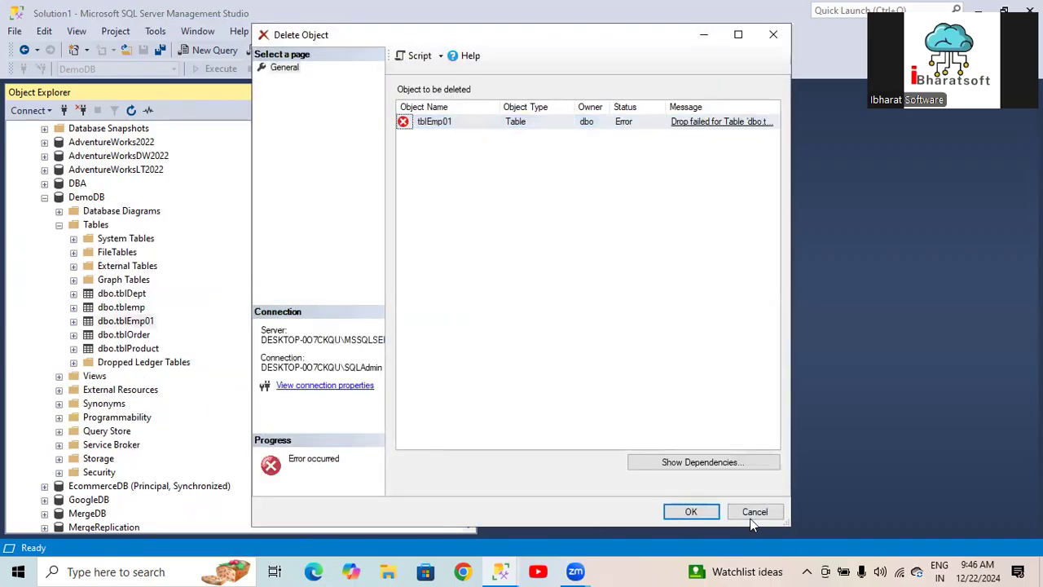
pyautogui.click(752, 515)
# Delete the replicated tblDept table from DemoDB_rep on MSSQLSERVER02
pyautogui.scroll(-10, 152, 436)
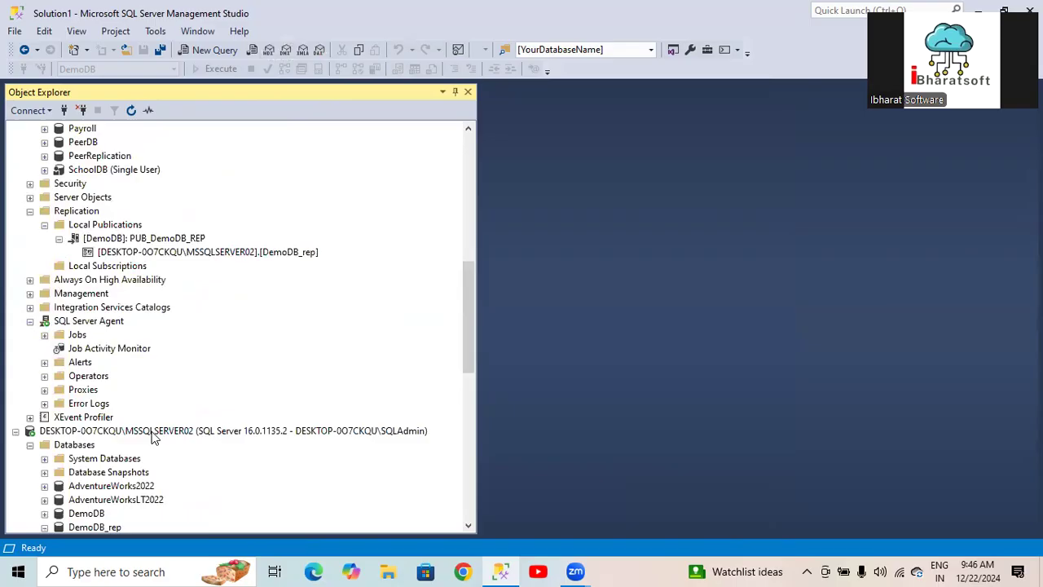
pyautogui.scroll(-6, 152, 436)
pyautogui.rightClick(123, 392)
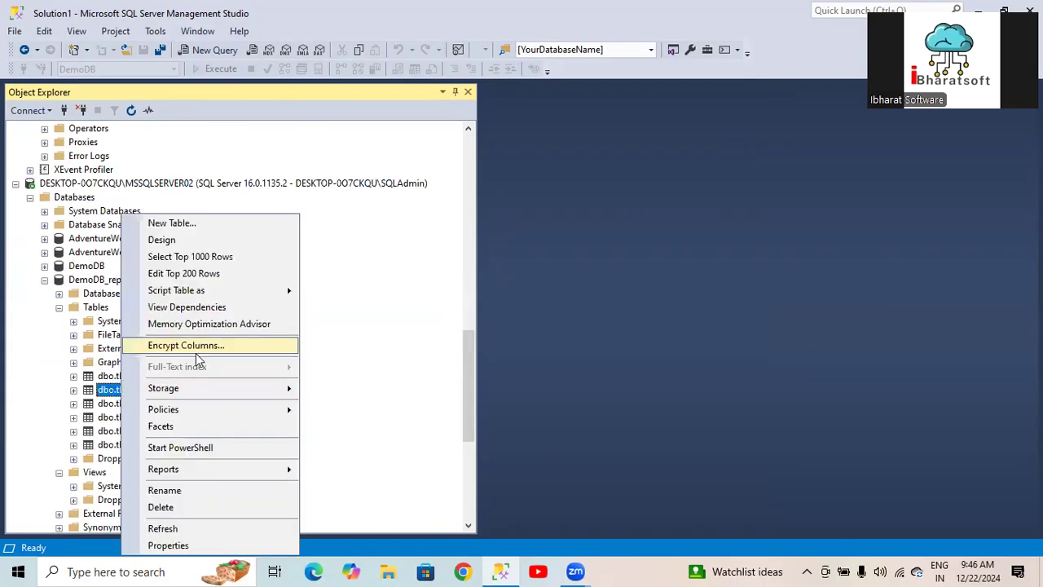
pyautogui.click(171, 507)
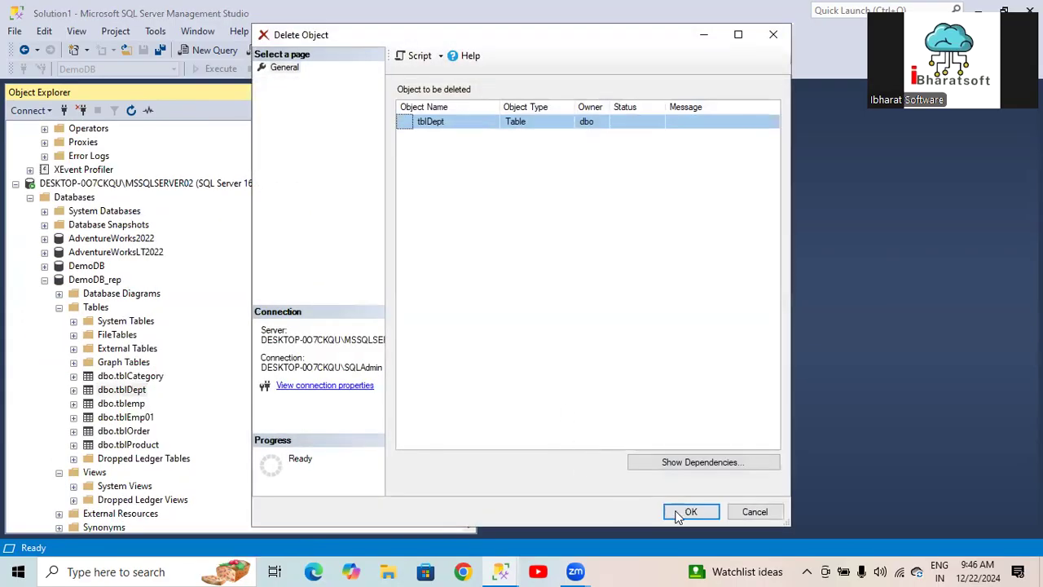
pyautogui.click(676, 515)
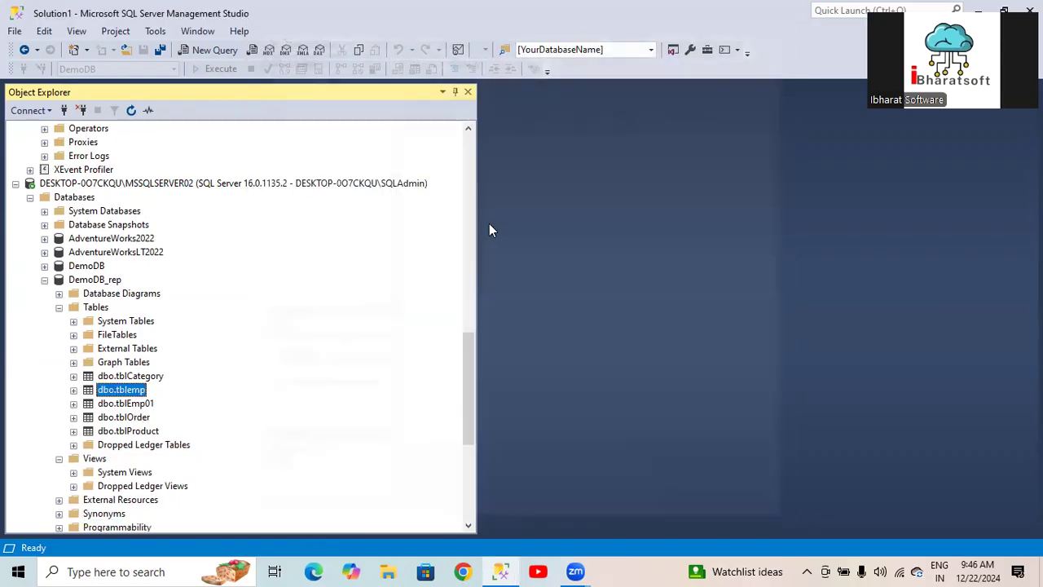
# Compare the tables of DemoDB on MSSQLSERVER01 with those of DemoDB_rep on MSSQLSERVER02, and review the PUB_DemoDB_REP publication and its subscription
pyautogui.scroll(6, 100, 277)
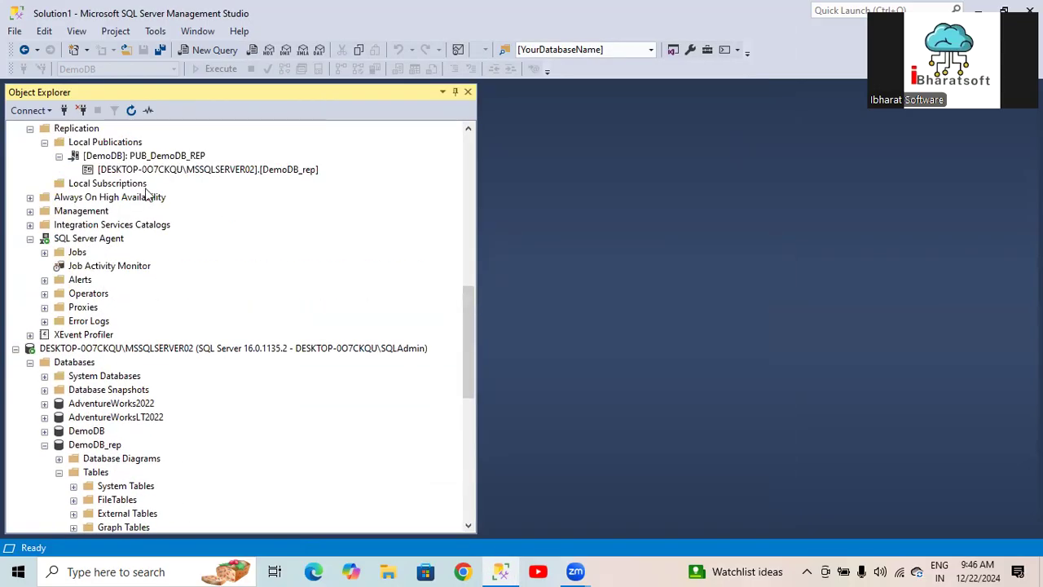
pyautogui.click(145, 239)
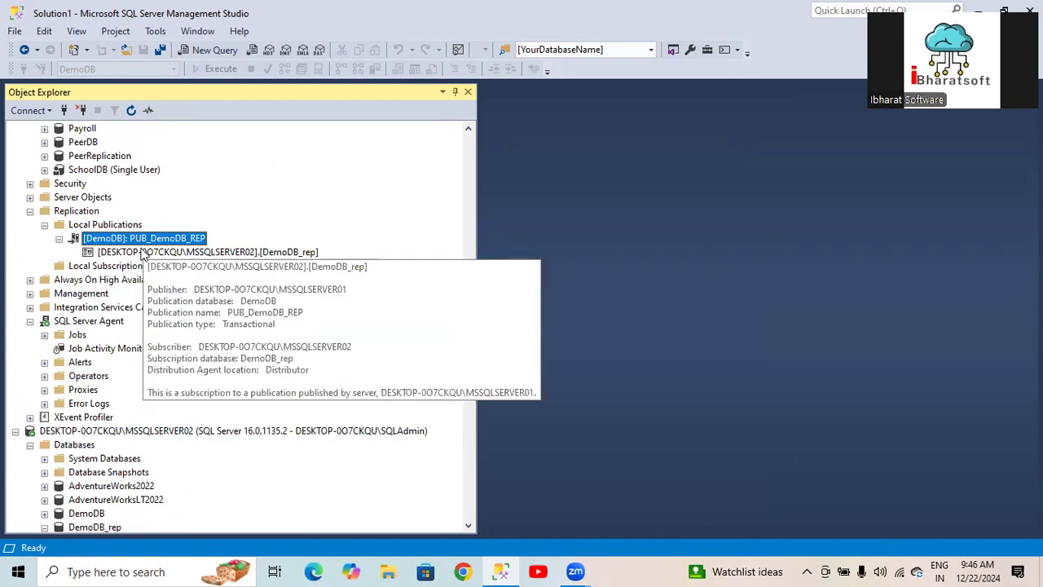
pyautogui.scroll(-7, 146, 383)
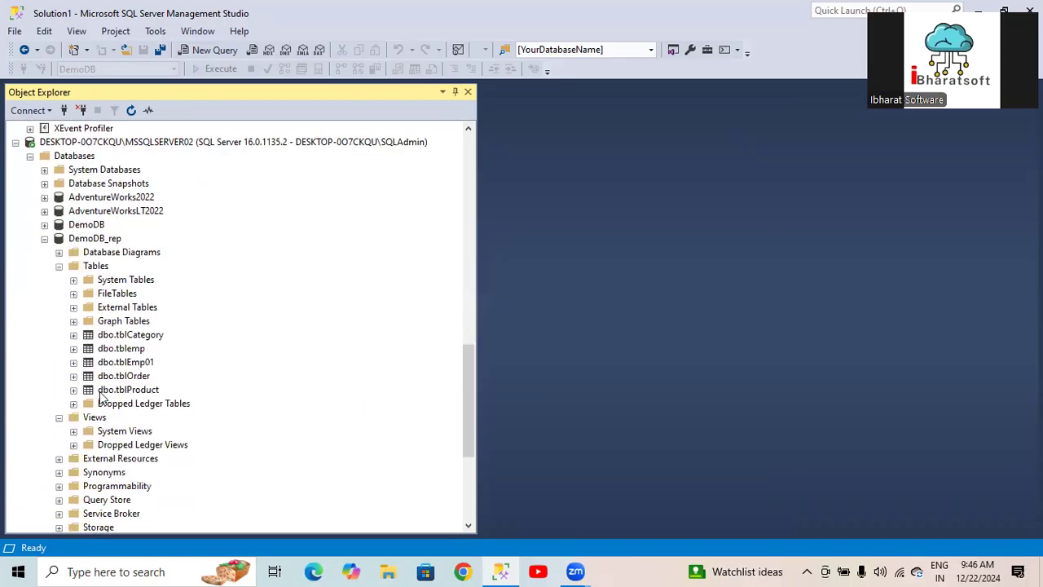
pyautogui.scroll(12, 131, 359)
pyautogui.moveTo(98, 380)
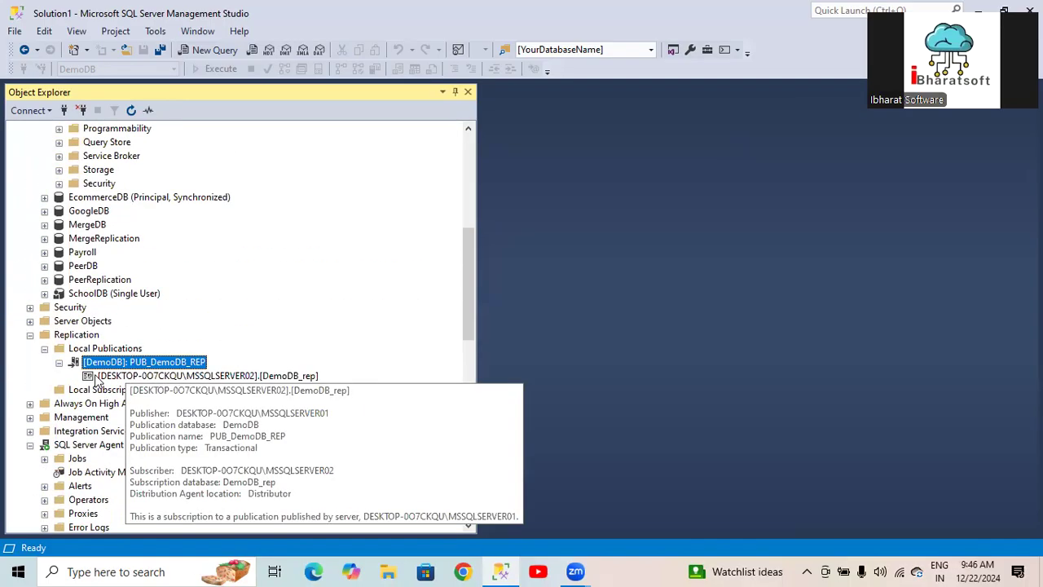
pyautogui.scroll(3, 81, 277)
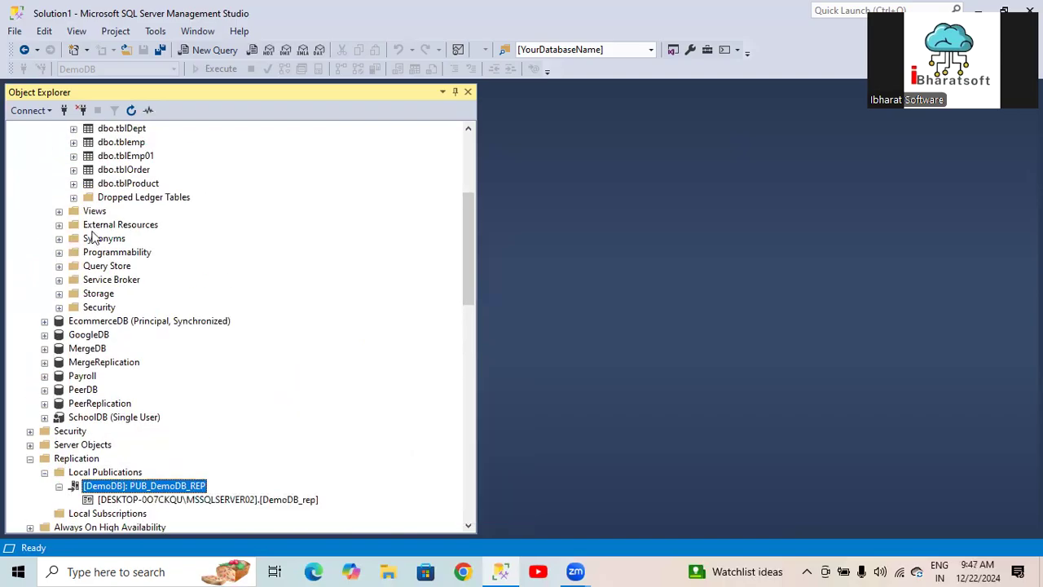
pyautogui.scroll(3, 106, 243)
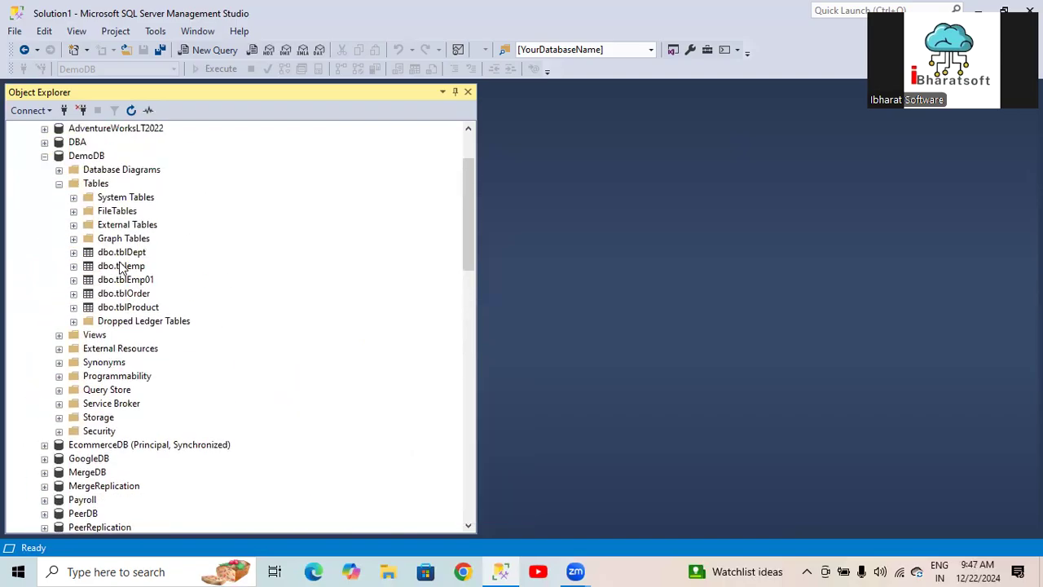
pyautogui.scroll(-10, 149, 330)
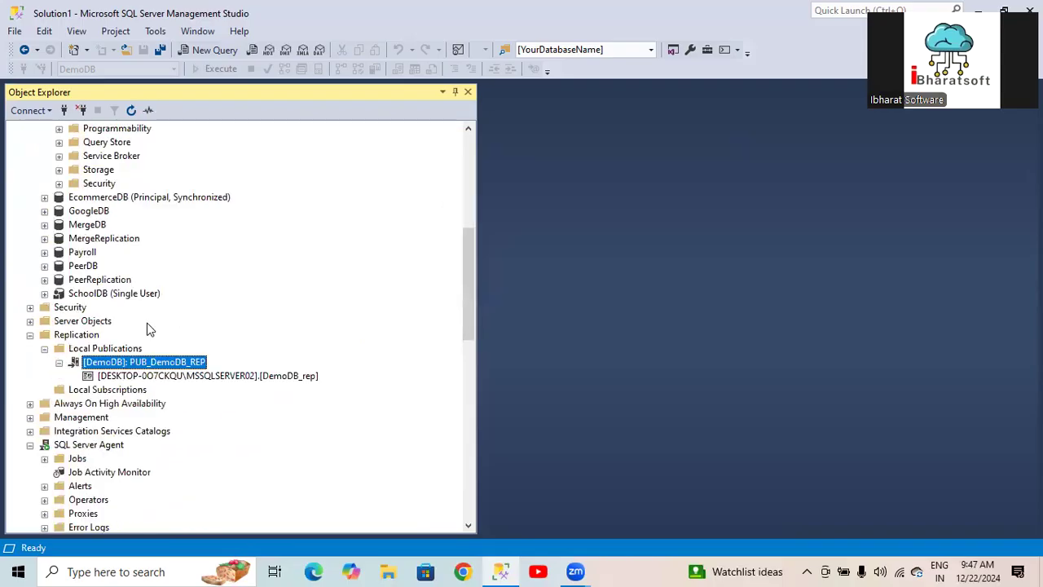
pyautogui.scroll(-5, 149, 330)
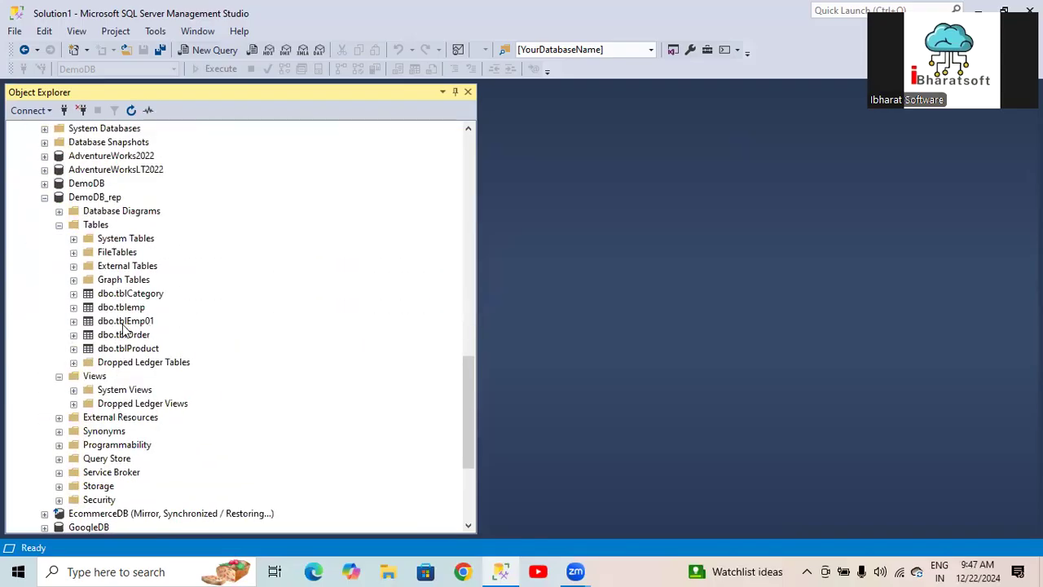
pyautogui.click(137, 323)
pyautogui.scroll(15, 212, 307)
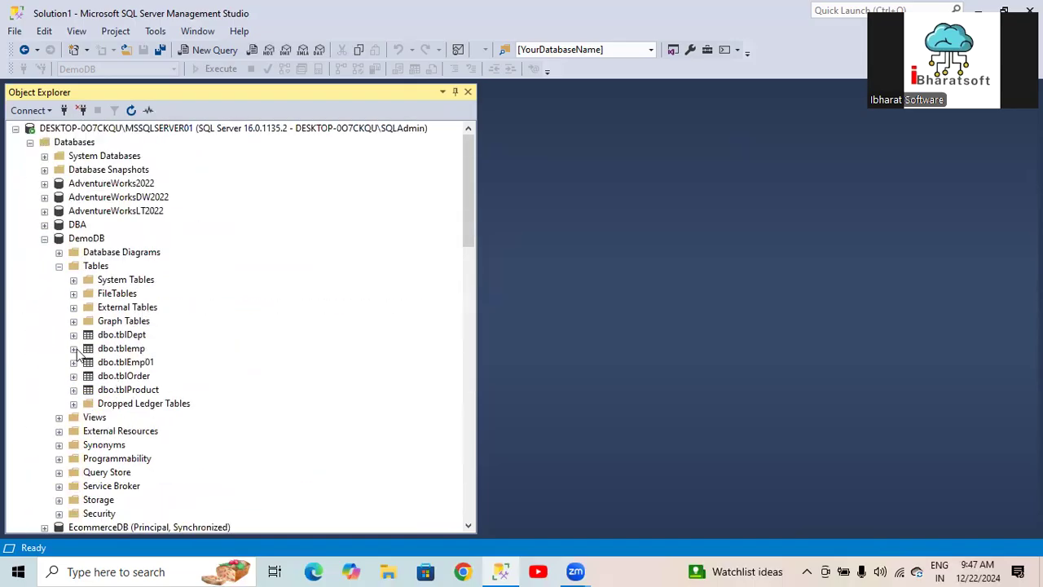
pyautogui.scroll(-7, 112, 363)
pyautogui.scroll(-5, 110, 360)
# Try again to delete tblEmp01 from the source DemoDB on MSSQLSERVER01, check the status message, and cancel the deletion
pyautogui.scroll(5, 108, 356)
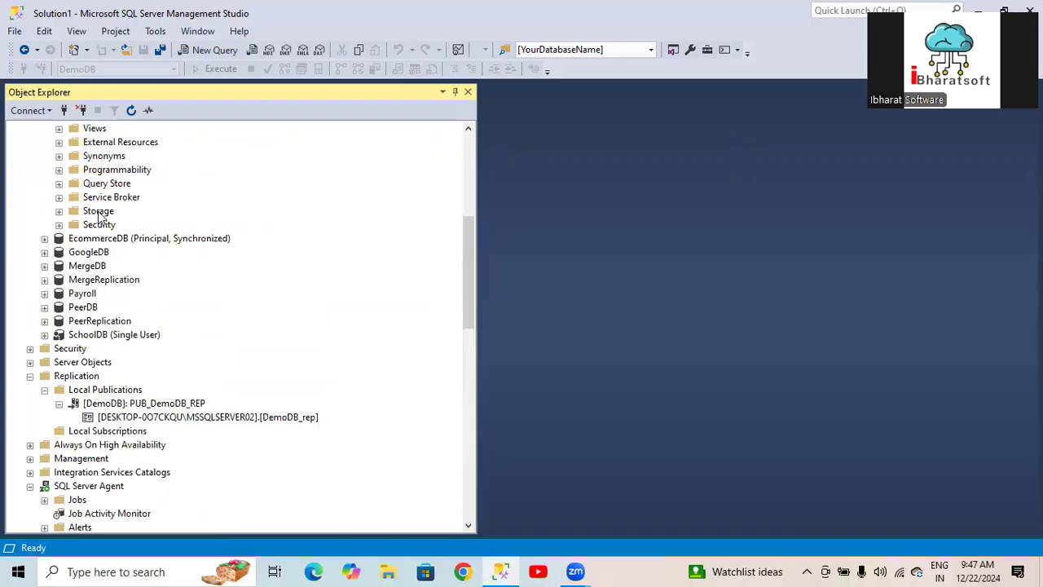
pyautogui.scroll(3, 101, 216)
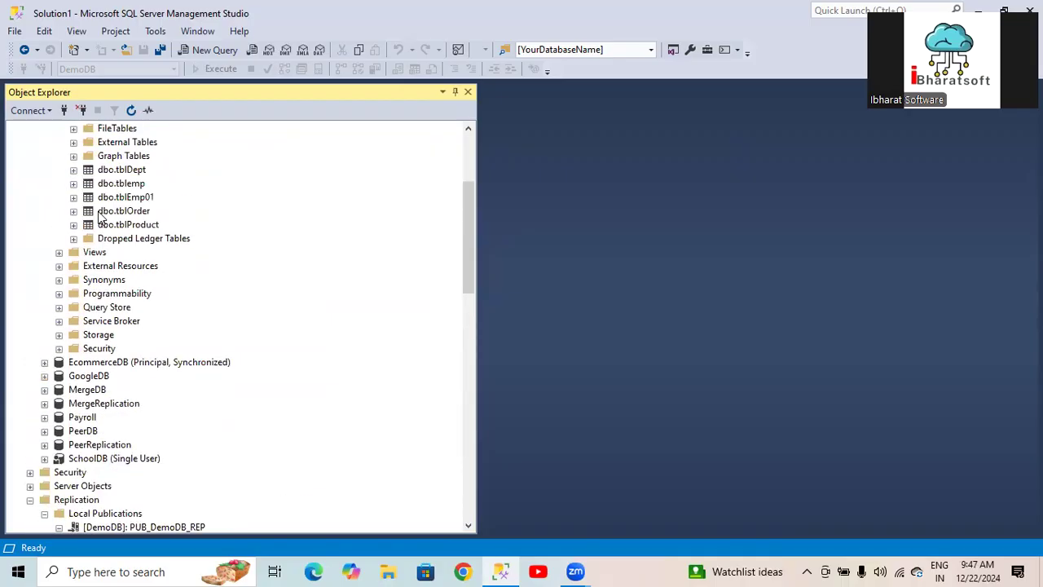
pyautogui.rightClick(113, 201)
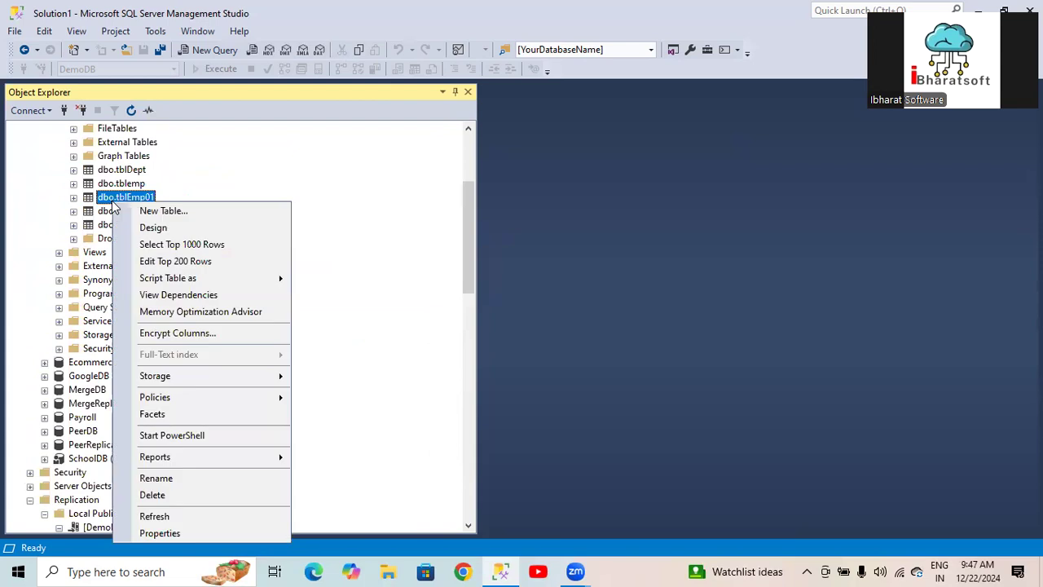
pyautogui.click(163, 495)
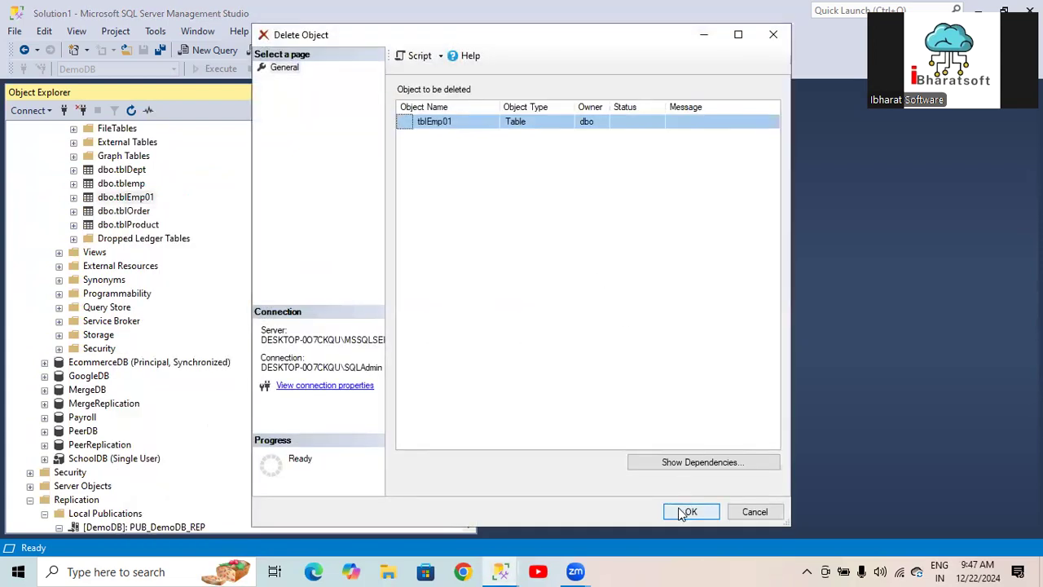
pyautogui.click(691, 510)
pyautogui.click(706, 126)
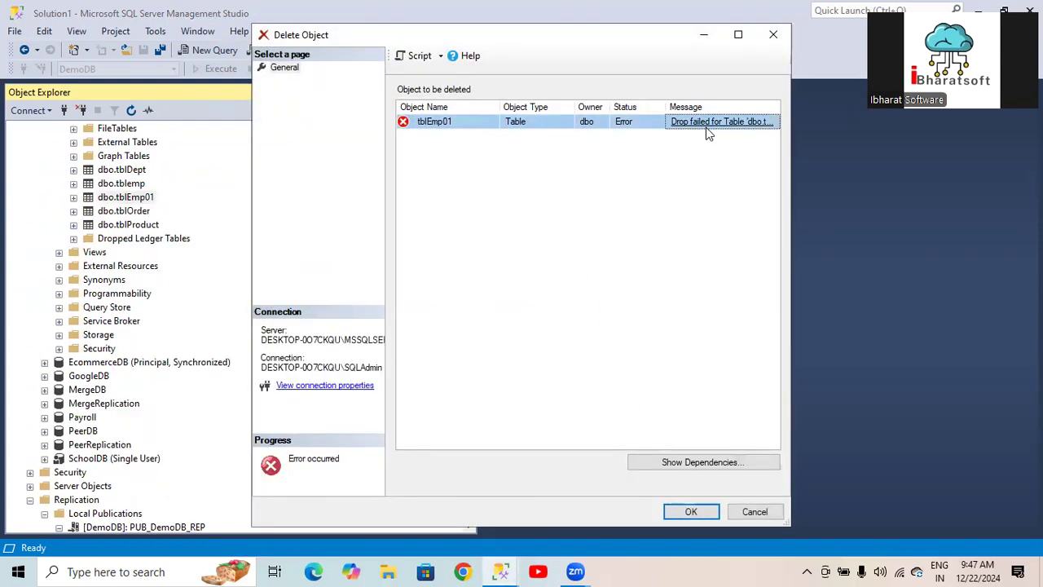
pyautogui.click(742, 514)
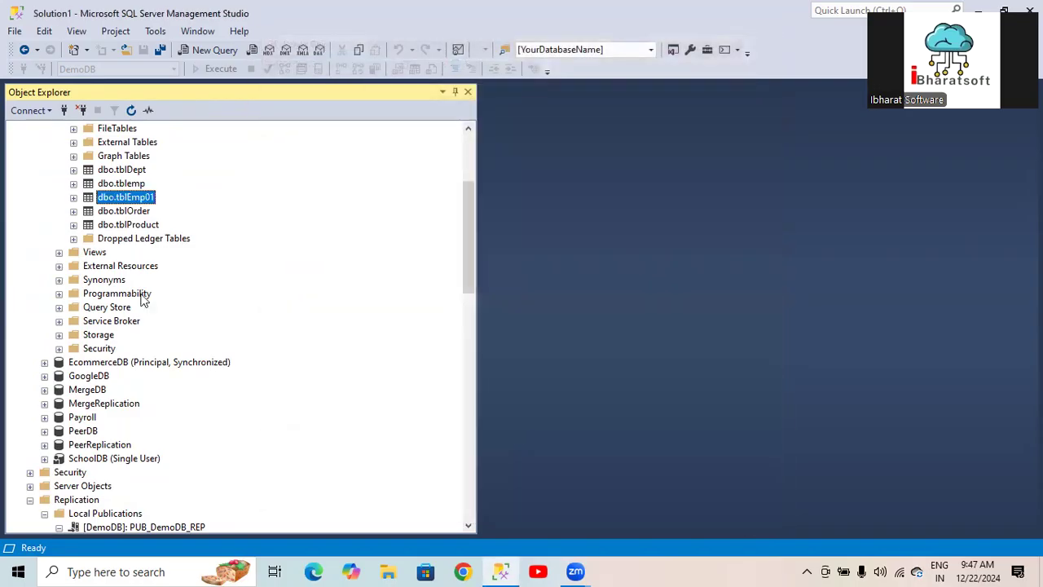
# Remove the tblEmp01 article from the PUB_DemoDB_REP publication, accept dropping it, and save the publication properties
pyautogui.scroll(2, 141, 296)
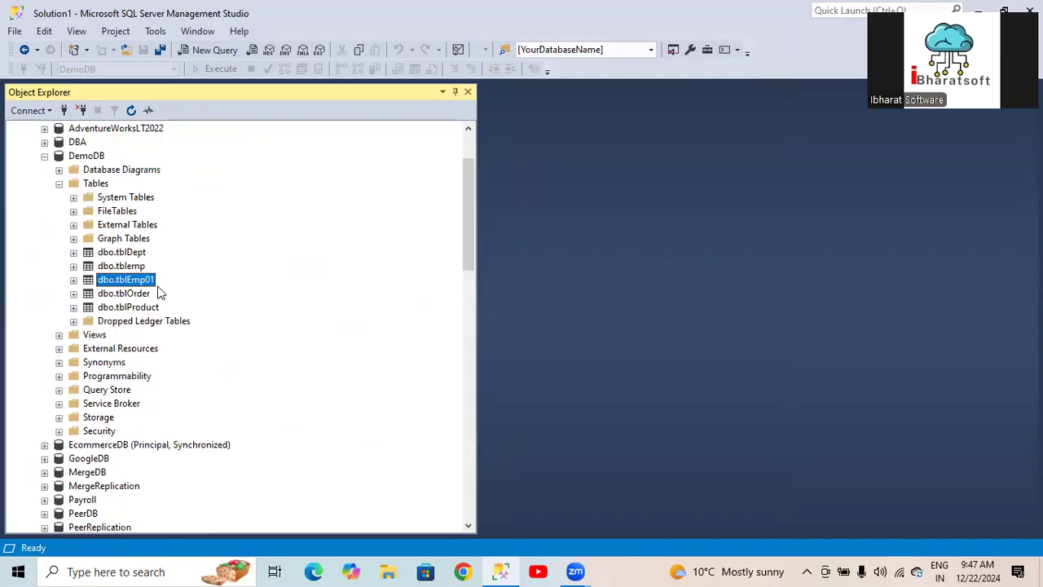
pyautogui.scroll(-7, 137, 287)
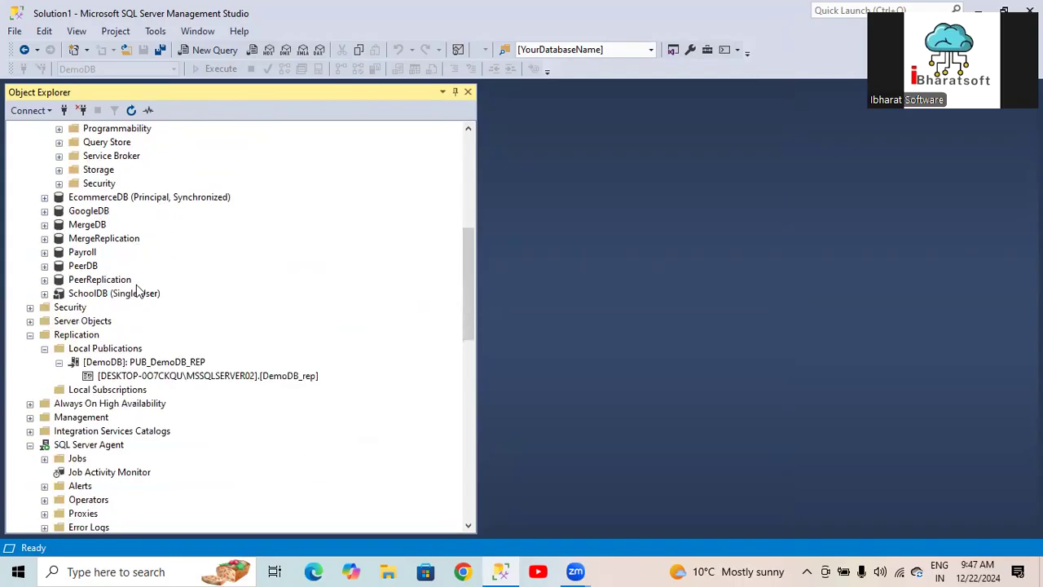
pyautogui.rightClick(162, 324)
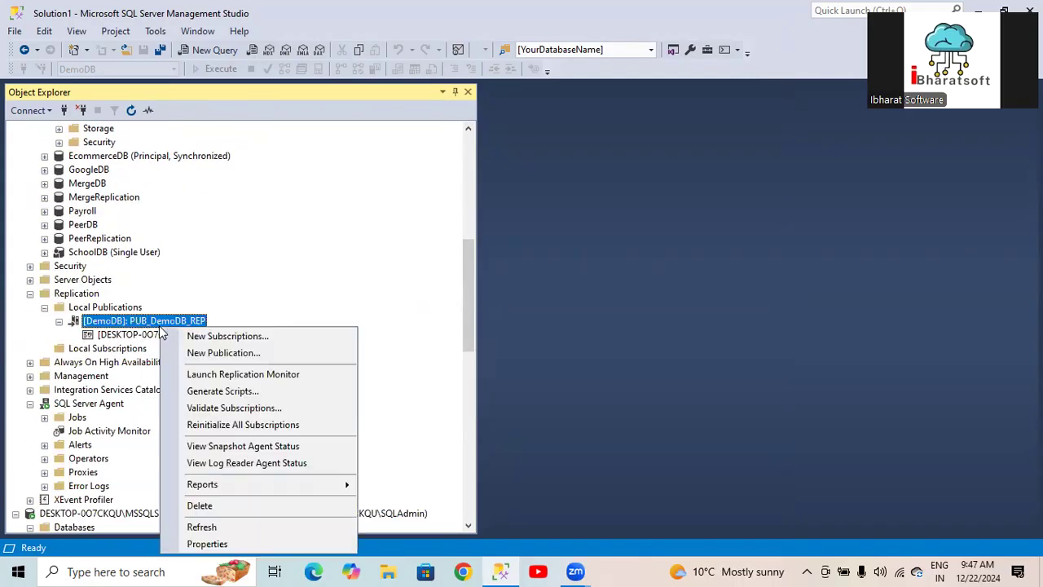
pyautogui.click(207, 544)
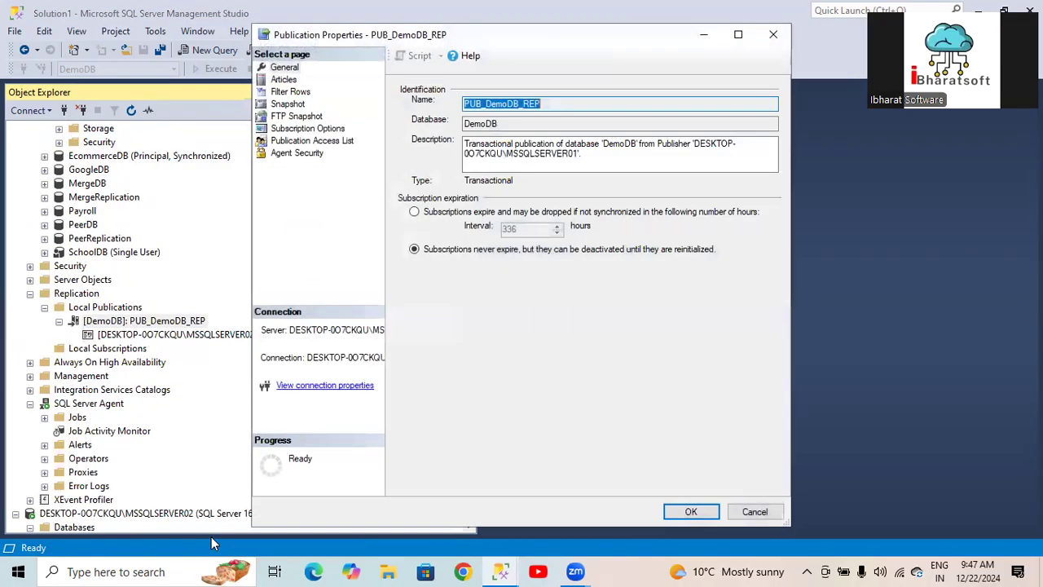
pyautogui.click(278, 80)
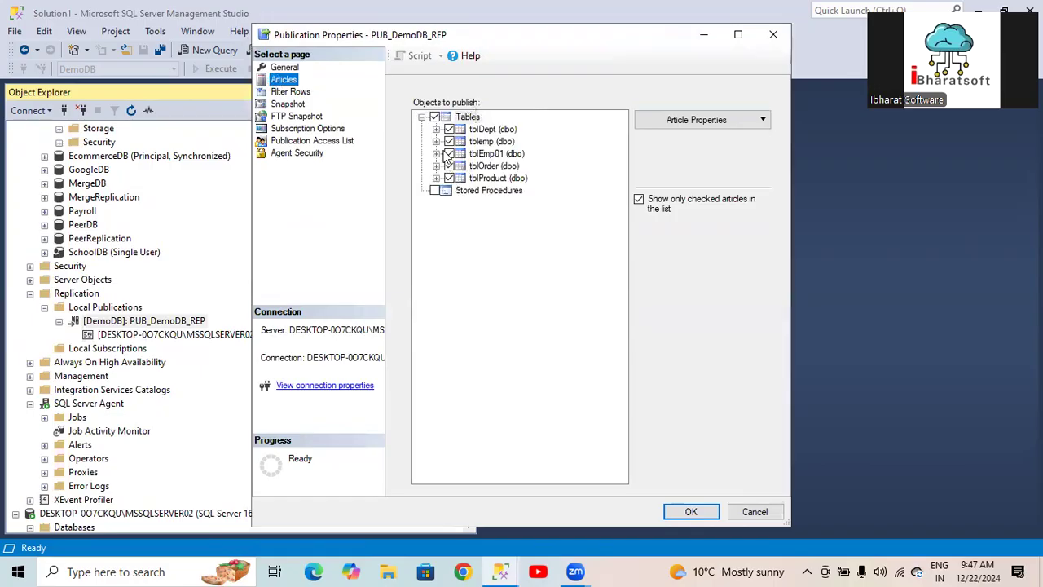
pyautogui.click(449, 154)
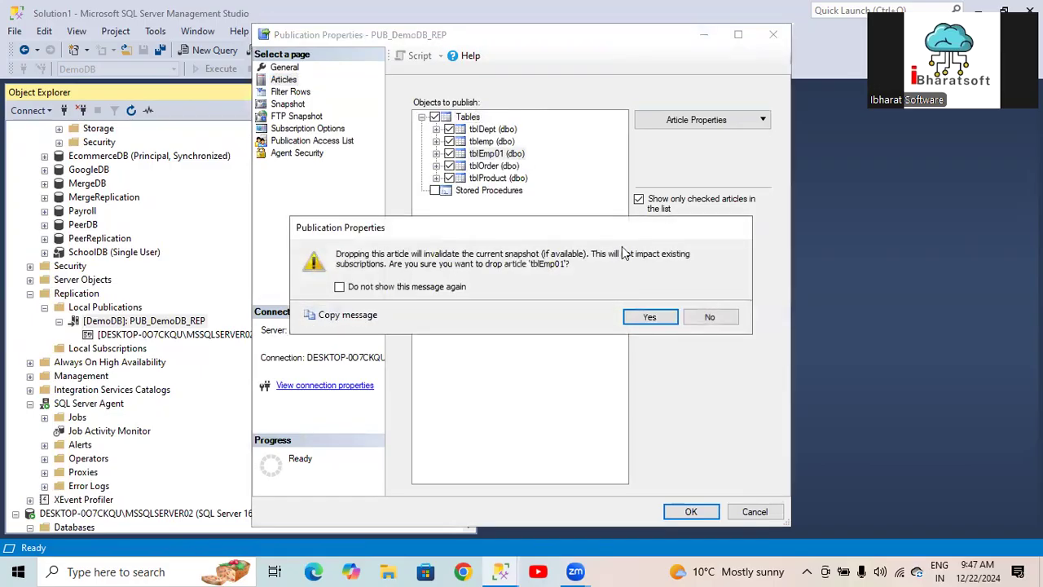
pyautogui.click(648, 317)
pyautogui.click(685, 508)
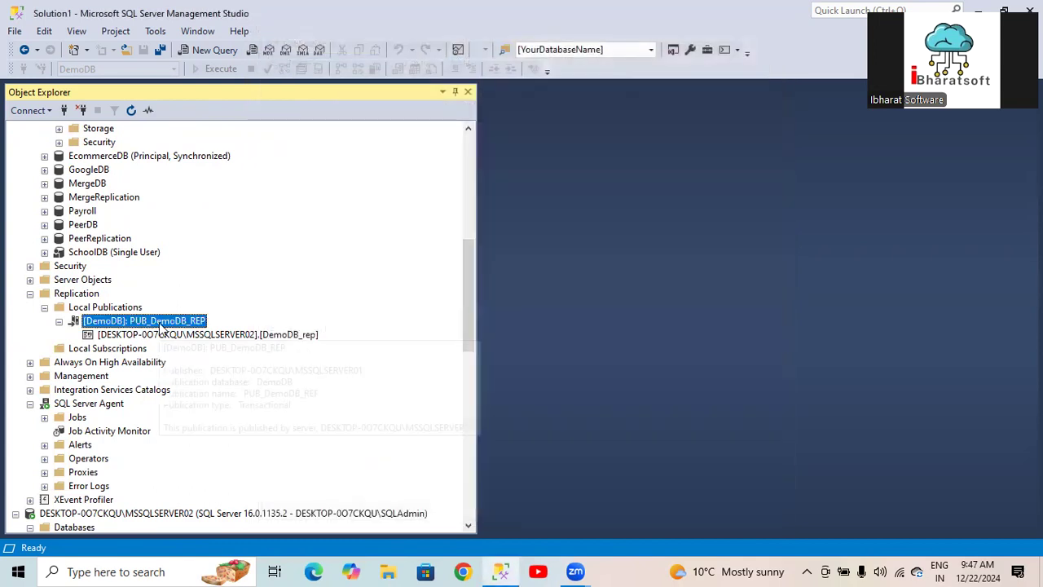
# Run the Snapshot Agent for PUB_DemoDB_REP again without the tblEmp01 article, and close its status window once the snapshot is generated
pyautogui.rightClick(161, 327)
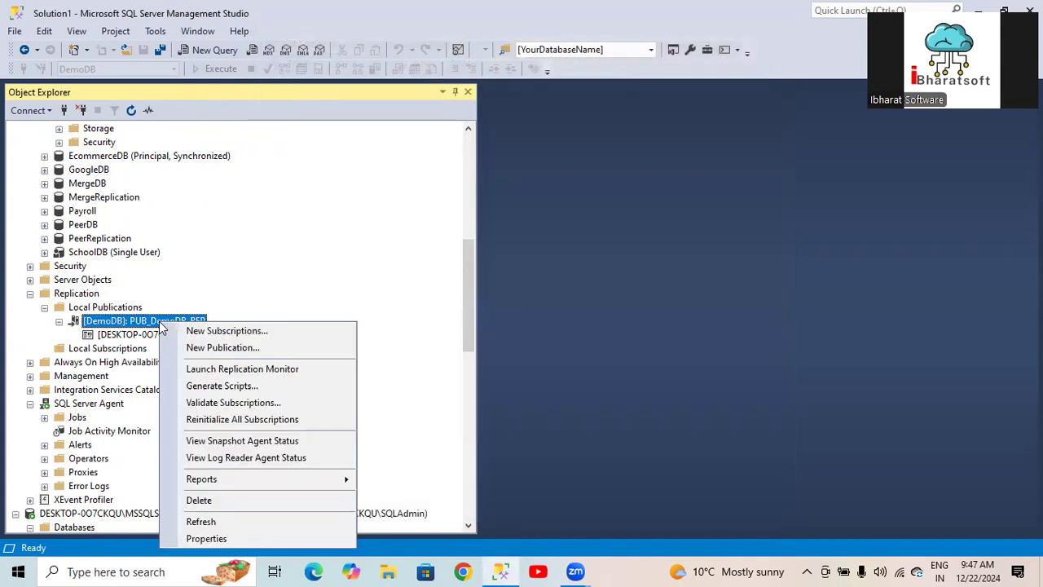
pyautogui.click(241, 441)
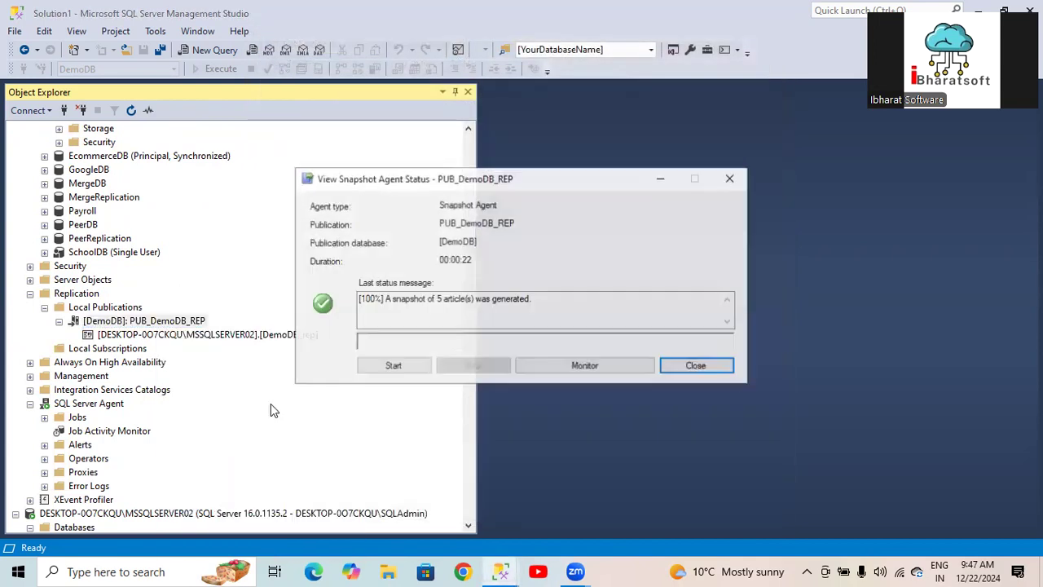
pyautogui.click(394, 366)
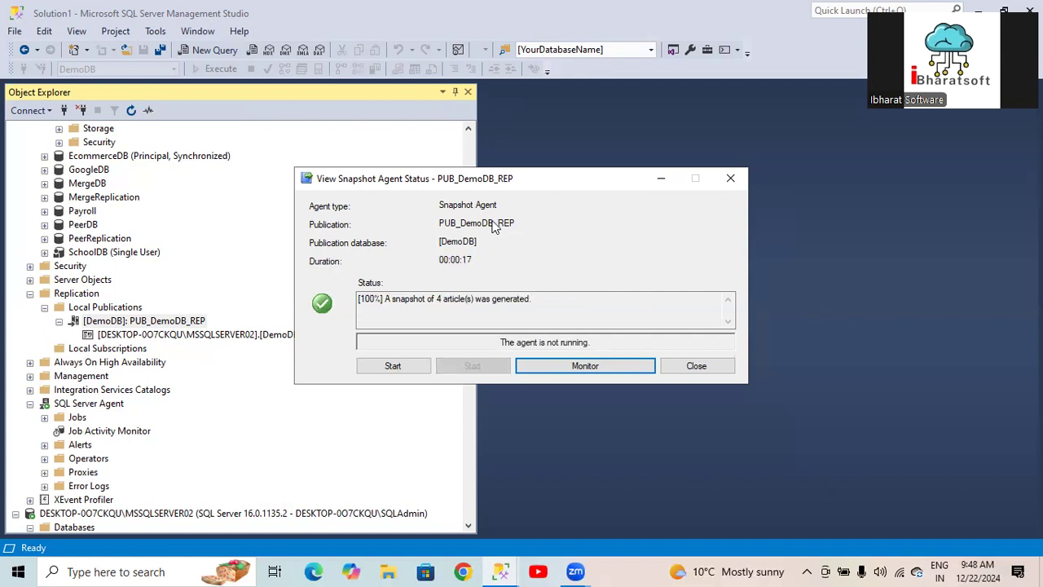
pyautogui.click(692, 366)
# Open the properties of the PUB_DemoDB_REP publication and view its list of published articles
pyautogui.scroll(4, 163, 299)
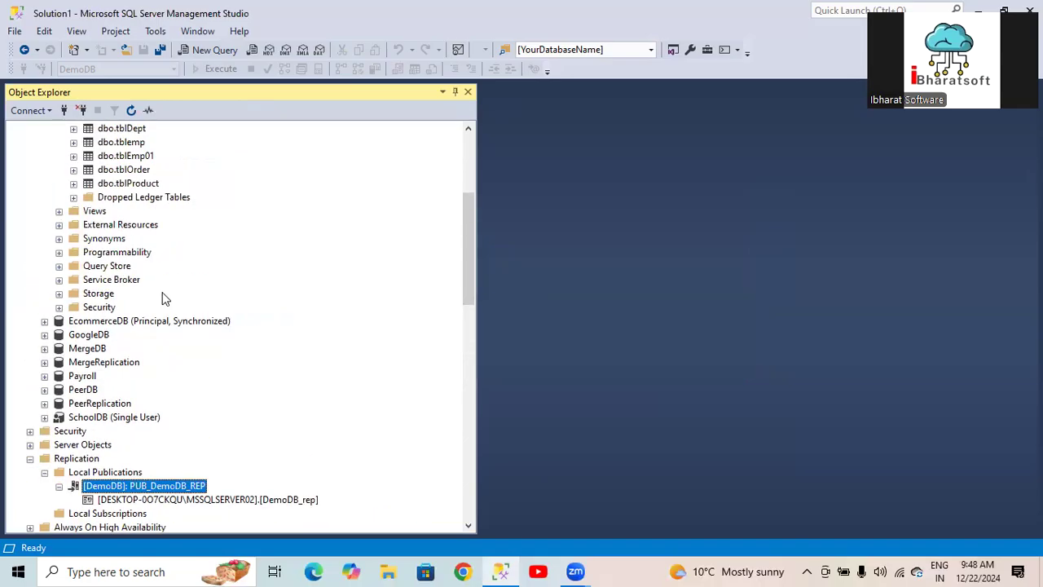
pyautogui.scroll(3, 162, 299)
pyautogui.scroll(-5, 163, 297)
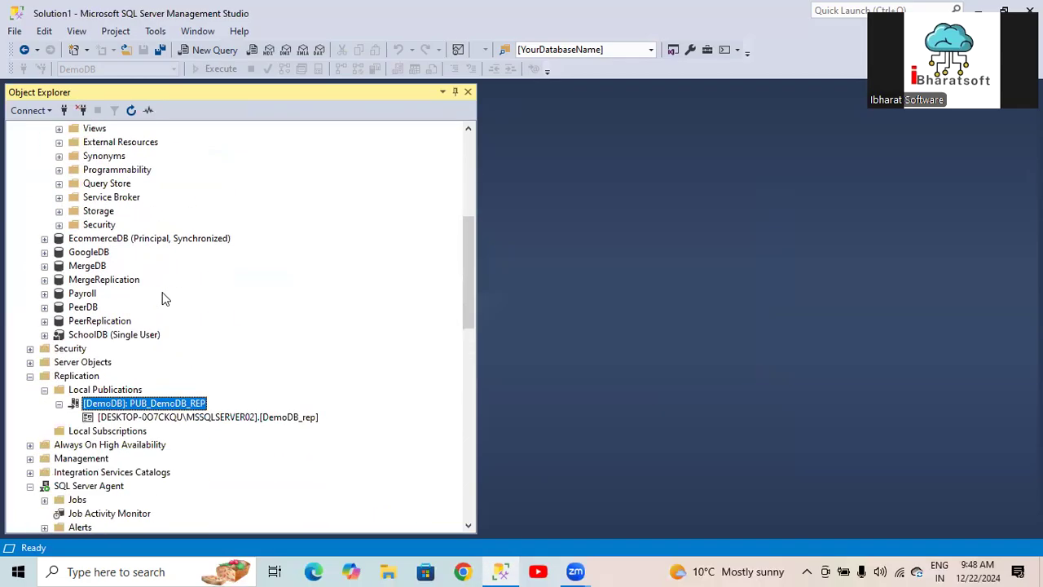
pyautogui.rightClick(155, 405)
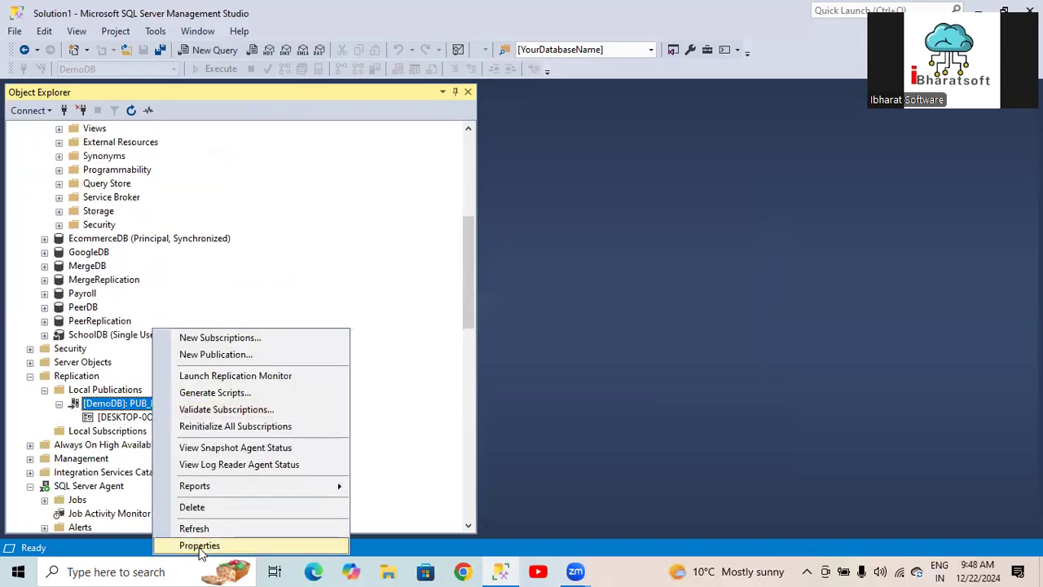
pyautogui.click(204, 545)
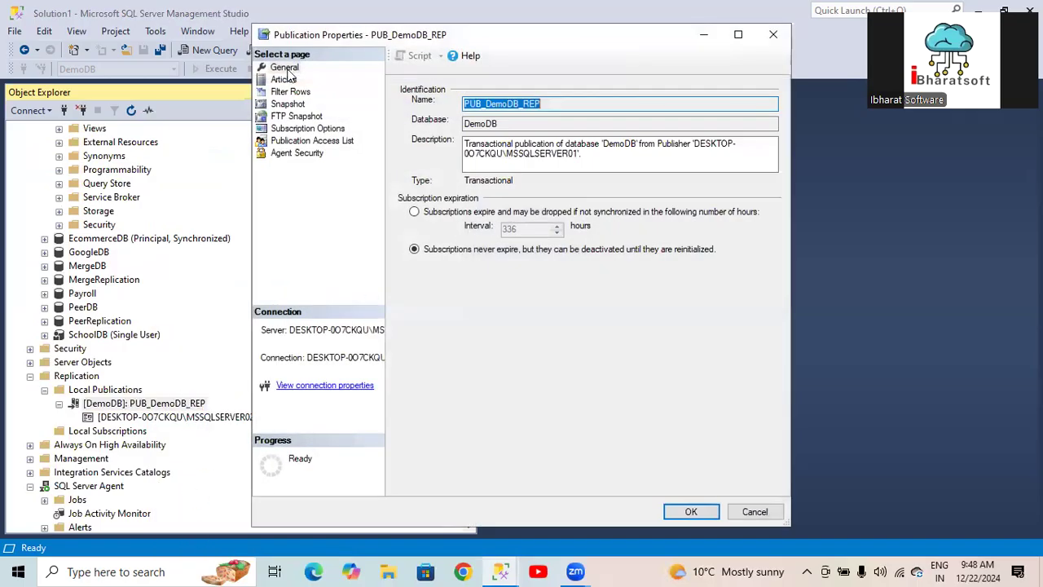
pyautogui.click(283, 79)
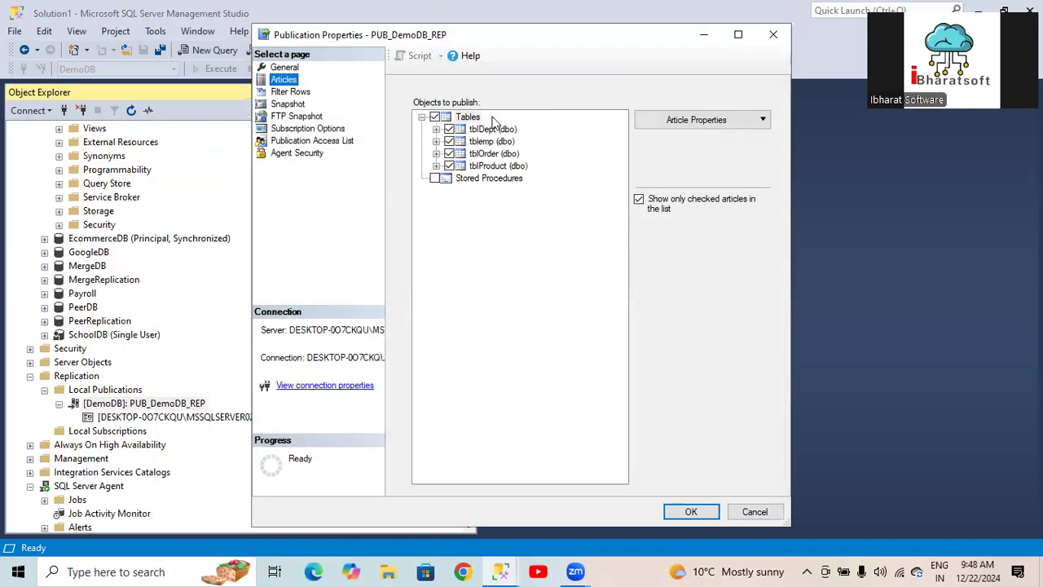
# Examine which objects and settings the tblDept article copies to the subscriber, and close the article and publication properties without changes
pyautogui.click(485, 130)
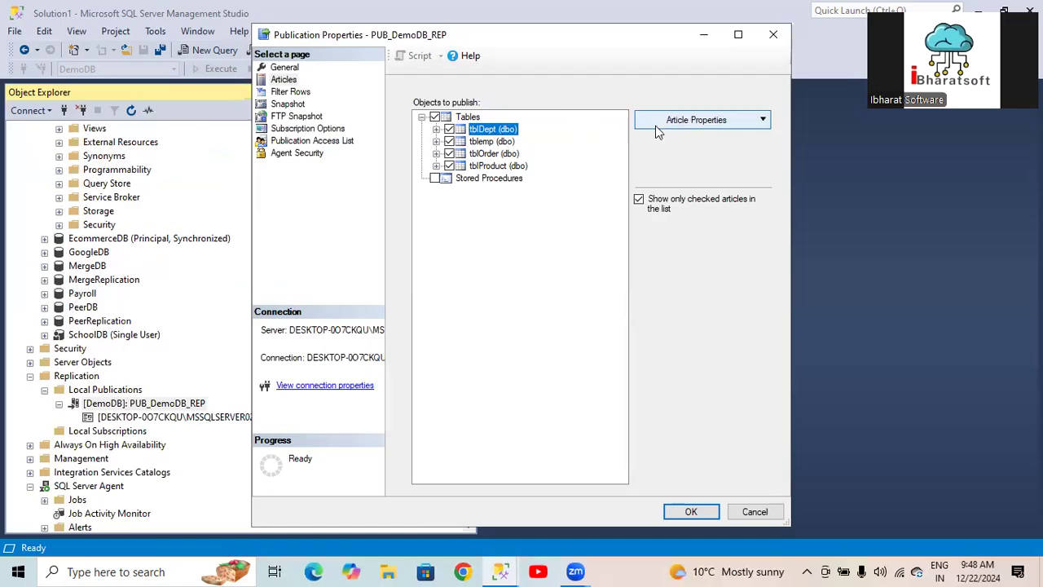
pyautogui.click(765, 124)
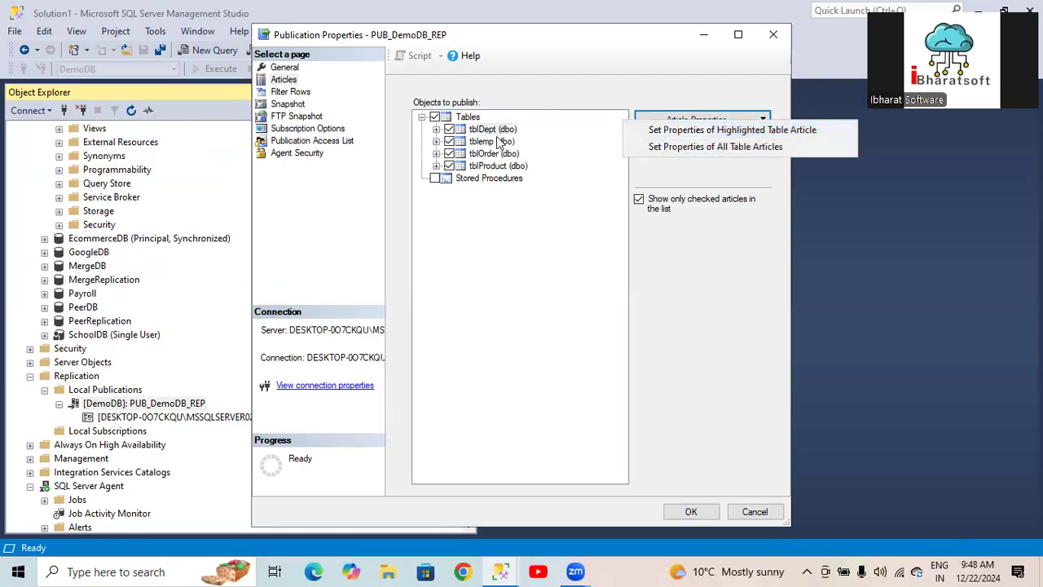
pyautogui.click(699, 130)
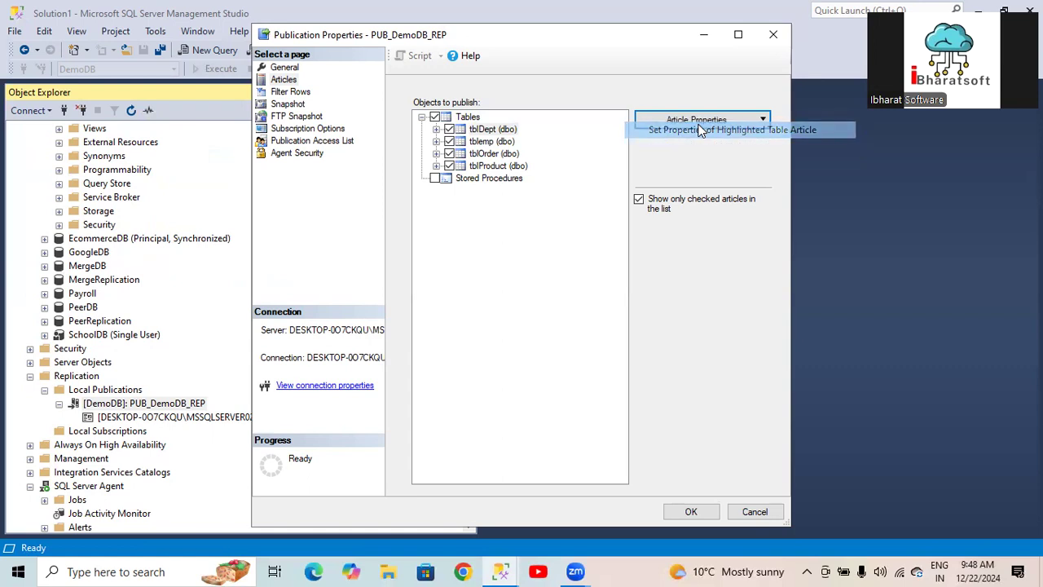
pyautogui.click(637, 95)
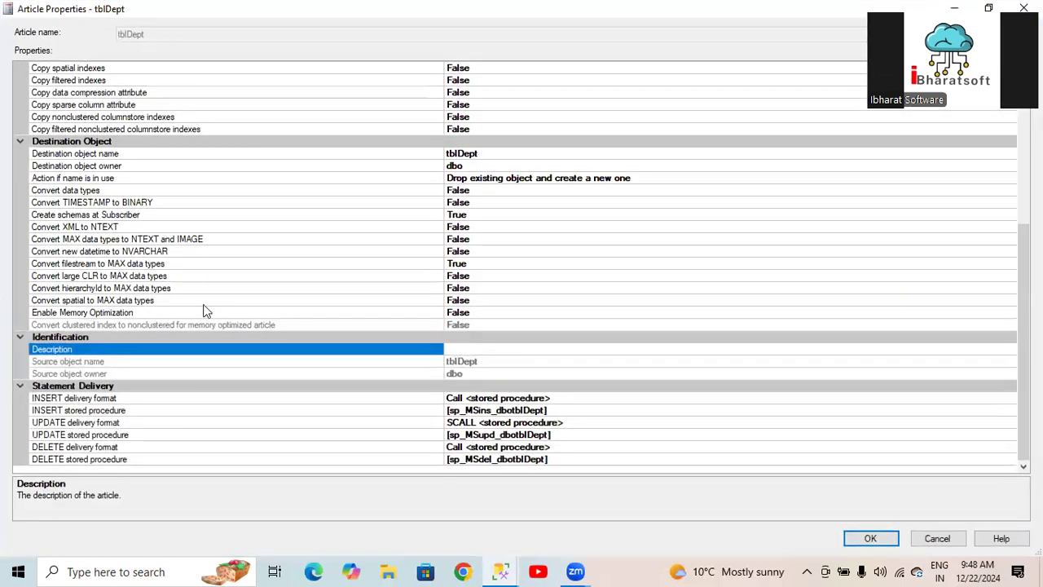
pyautogui.doubleClick(160, 11)
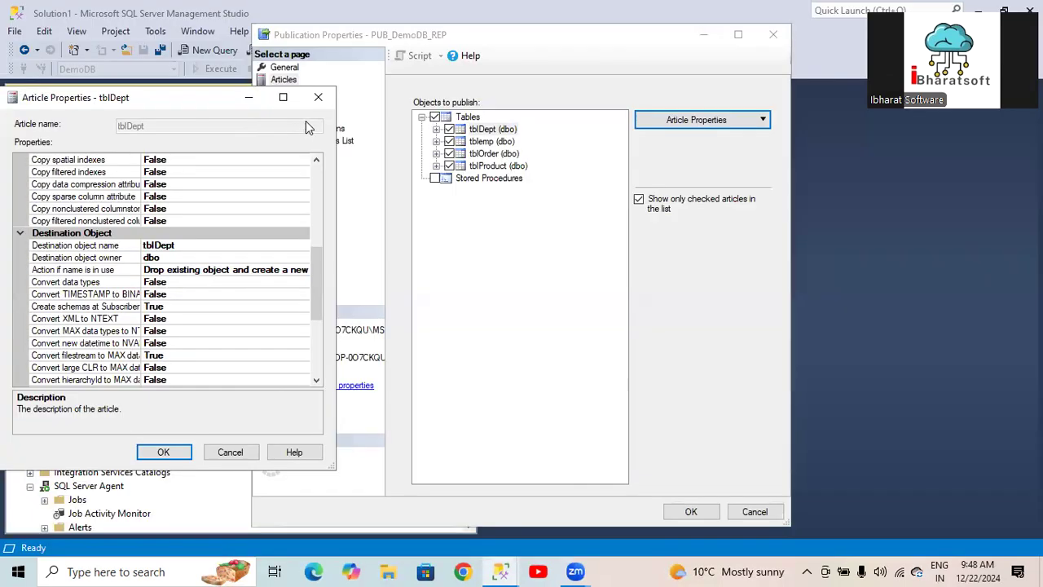
pyautogui.moveTo(312, 275); pyautogui.dragTo(314, 188)
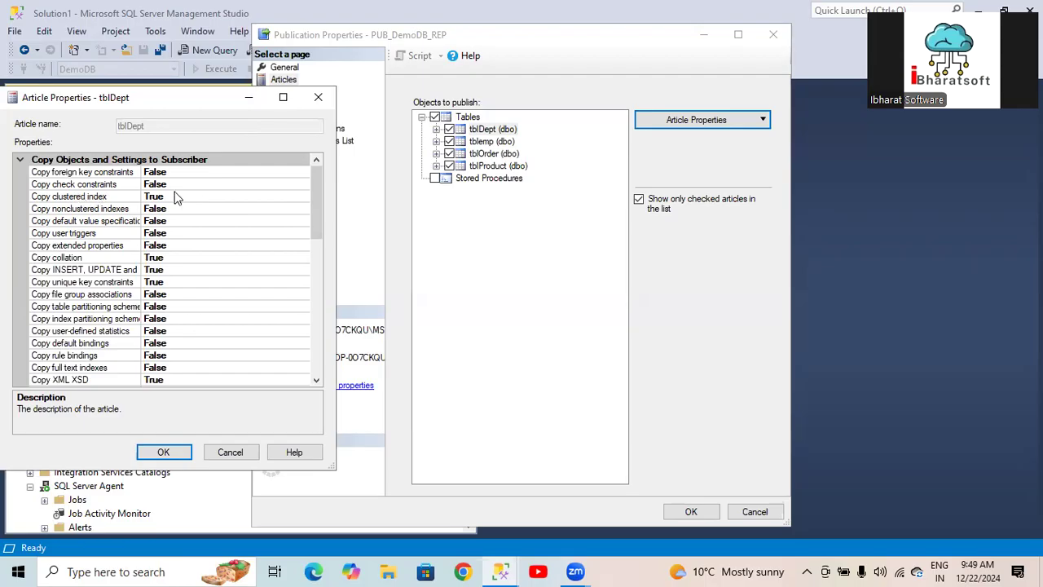
pyautogui.click(231, 450)
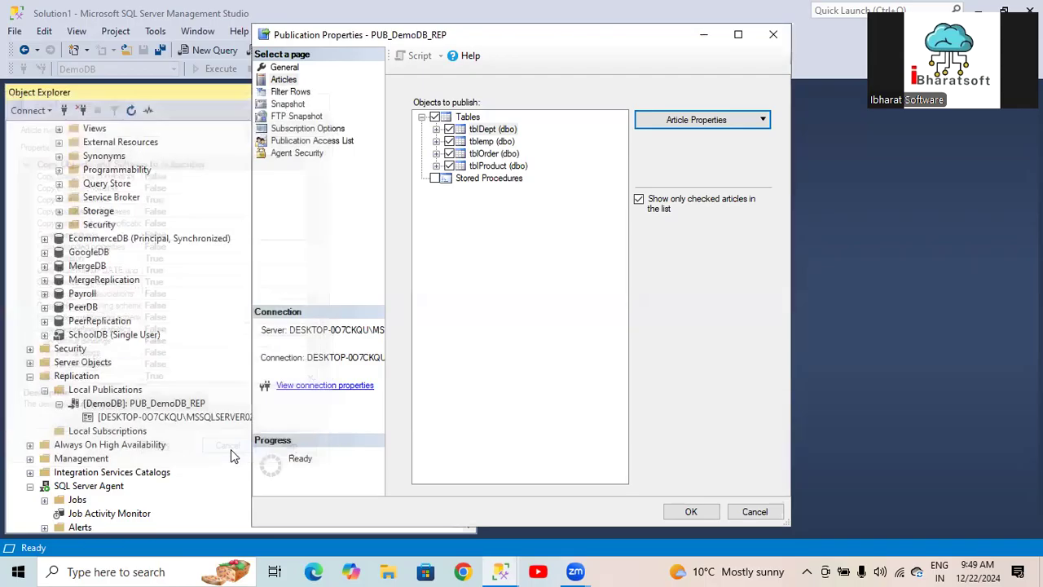
pyautogui.click(755, 512)
# Examine the indexes of dbo.tblDept in the source DemoDB on MSSQLSERVER01
pyautogui.scroll(5, 155, 387)
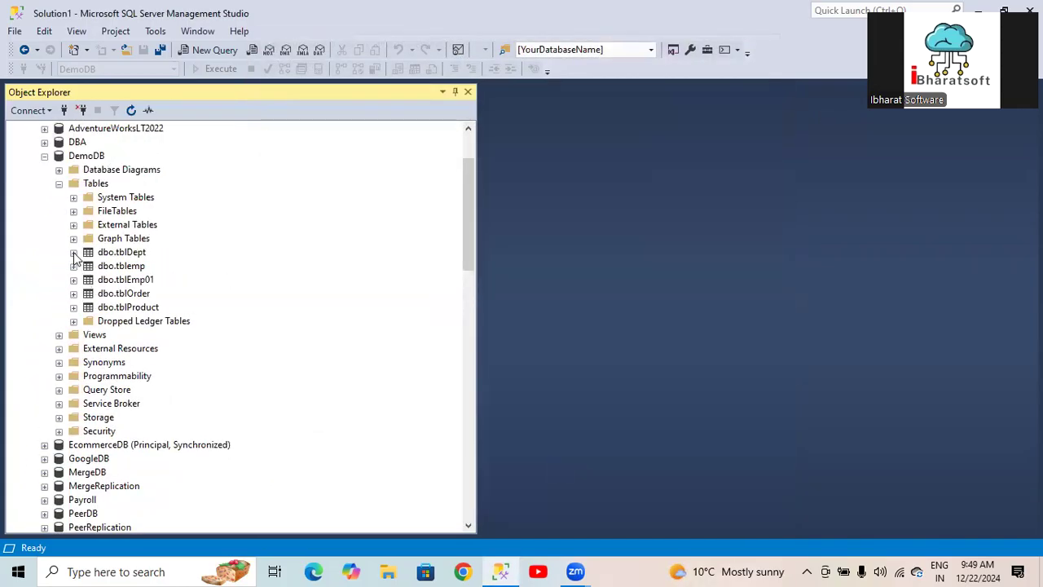
pyautogui.click(74, 252)
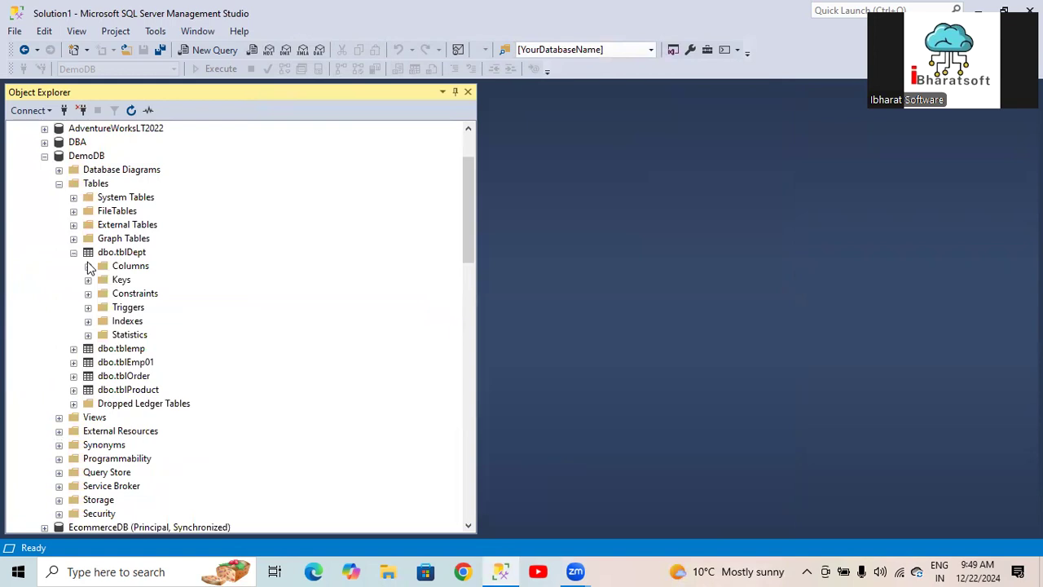
pyautogui.click(88, 322)
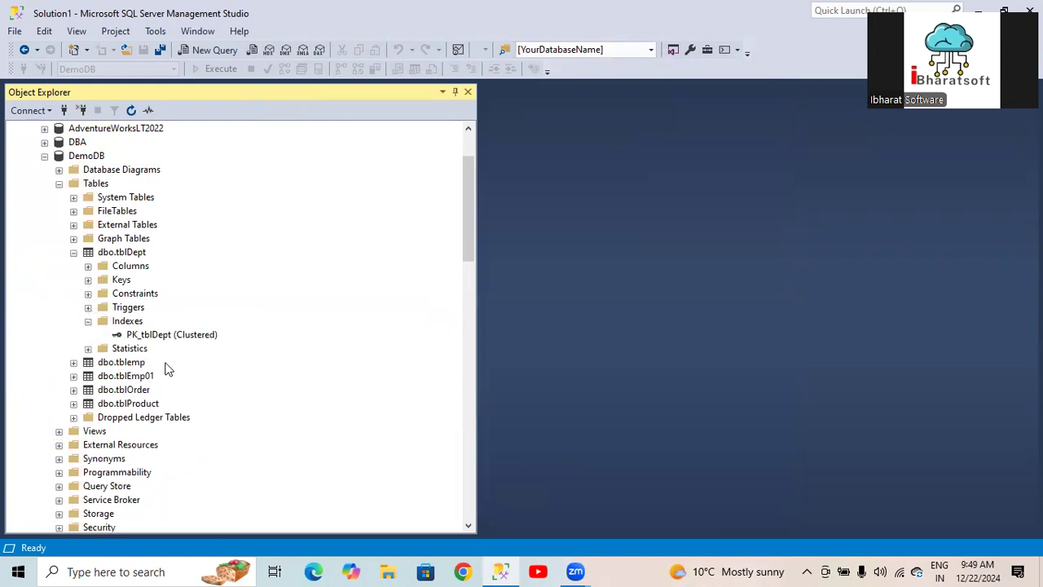
pyautogui.click(151, 336)
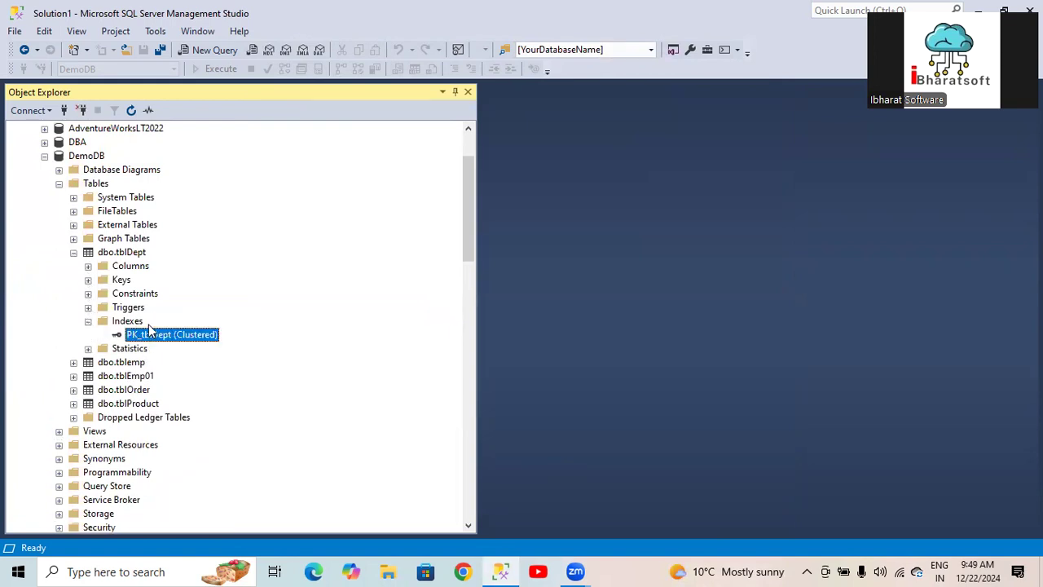
# Look for tblDept among the DemoDB_rep tables on MSSQLSERVER02 to compare its indexes with the source table
pyautogui.scroll(-8, 147, 330)
pyautogui.scroll(-7, 148, 324)
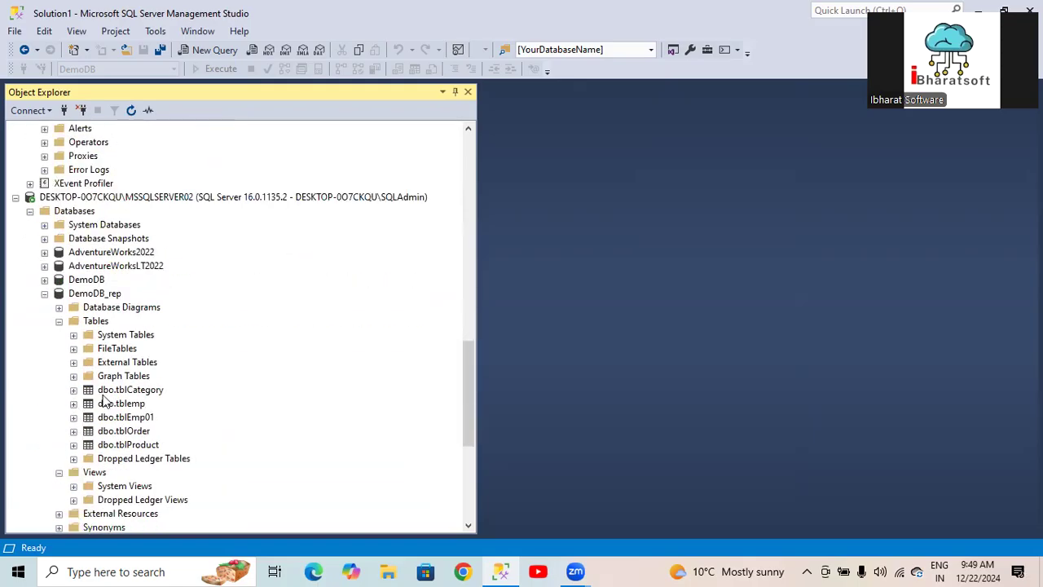
pyautogui.scroll(13, 229, 252)
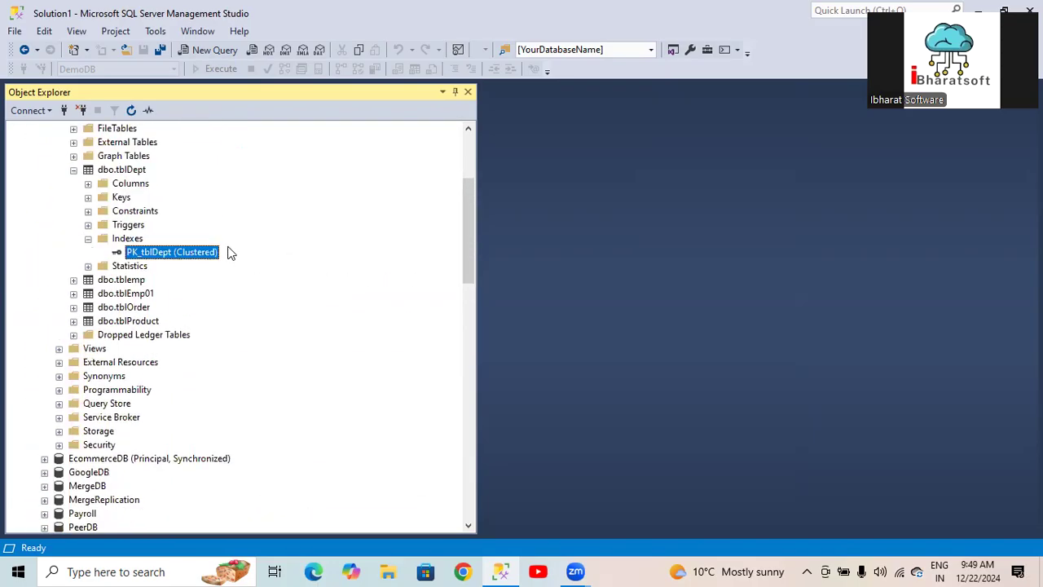
pyautogui.scroll(-12, 110, 464)
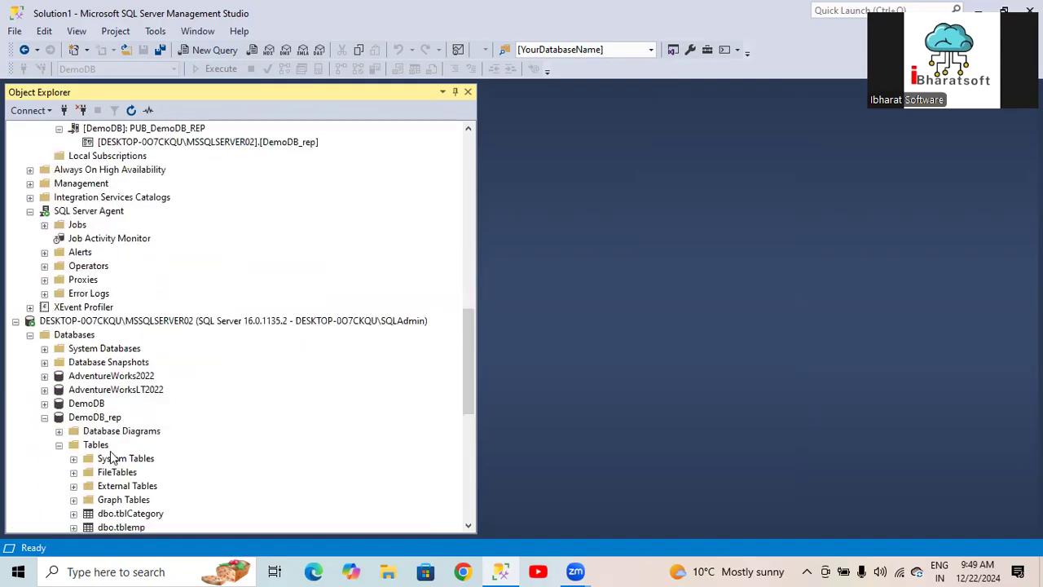
pyautogui.scroll(-2, 75, 454)
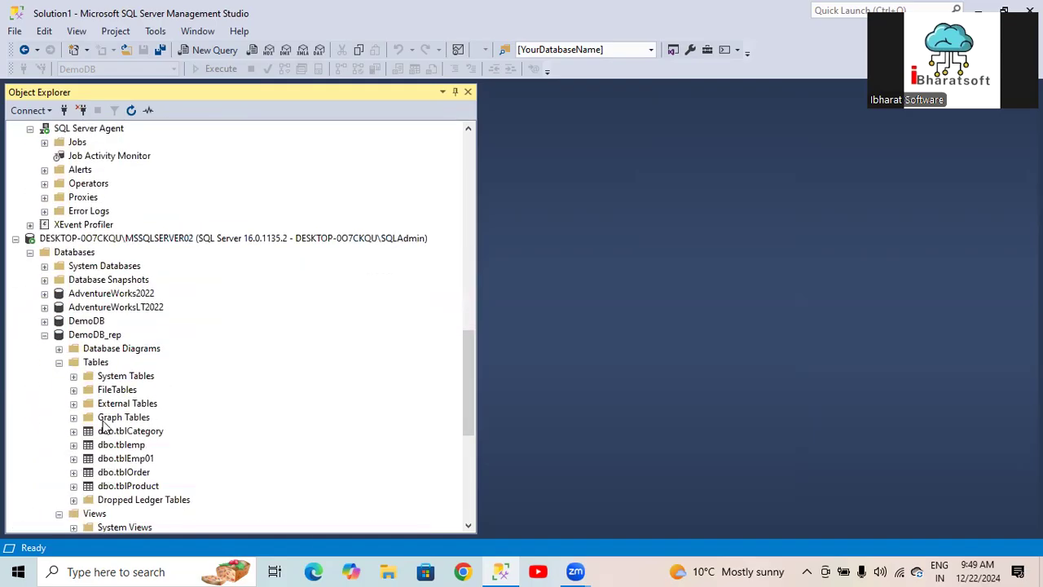
pyautogui.scroll(-1, 112, 466)
# Compare the indexes of dbo.tblemp in DemoDB on MSSQLSERVER01 with those of dbo.tblemp in DemoDB_rep on MSSQLSERVER02
pyautogui.click(74, 403)
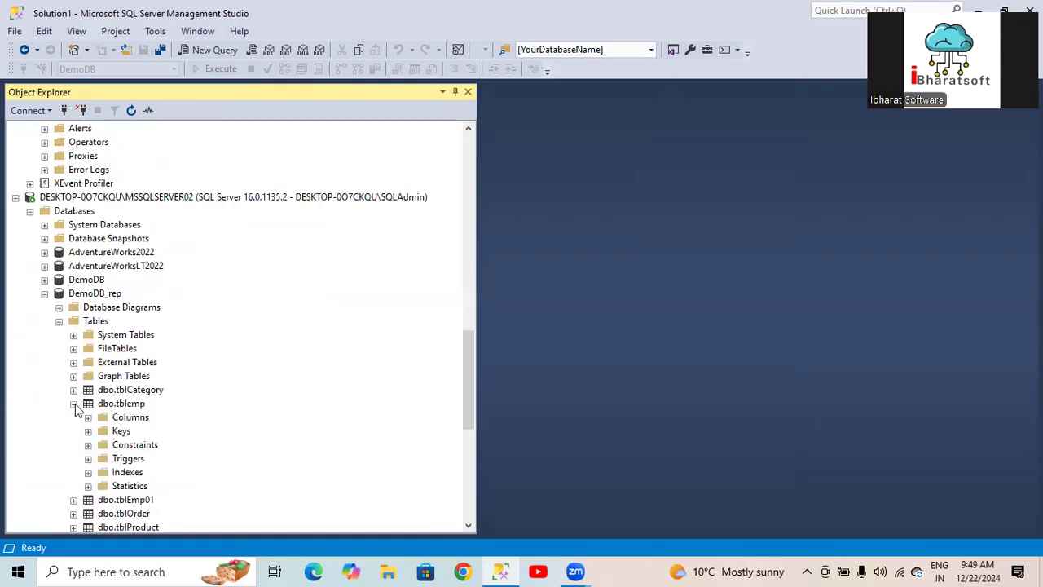
pyautogui.scroll(15, 229, 304)
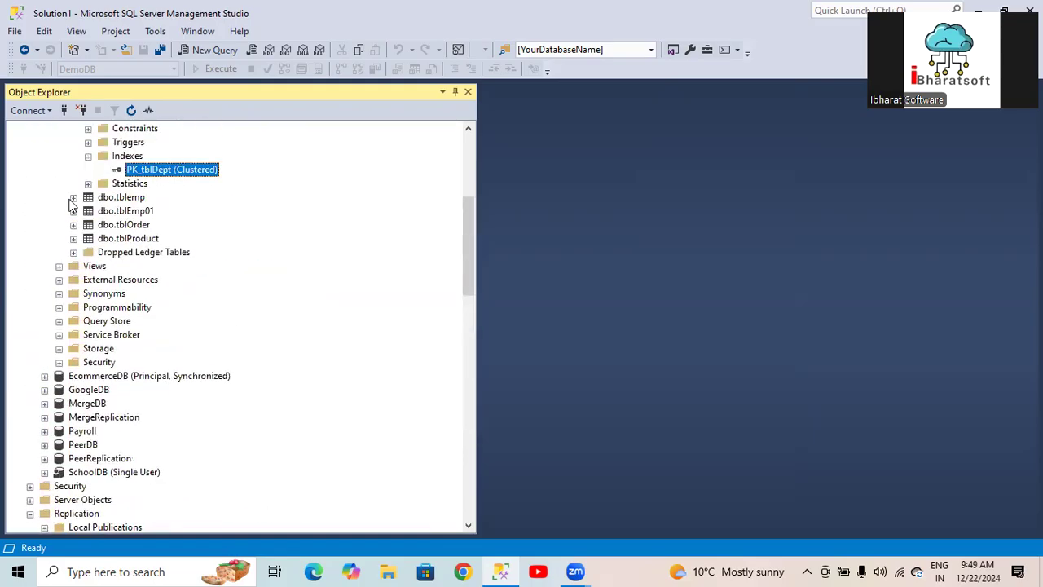
pyautogui.click(74, 197)
pyautogui.click(88, 266)
pyautogui.click(160, 279)
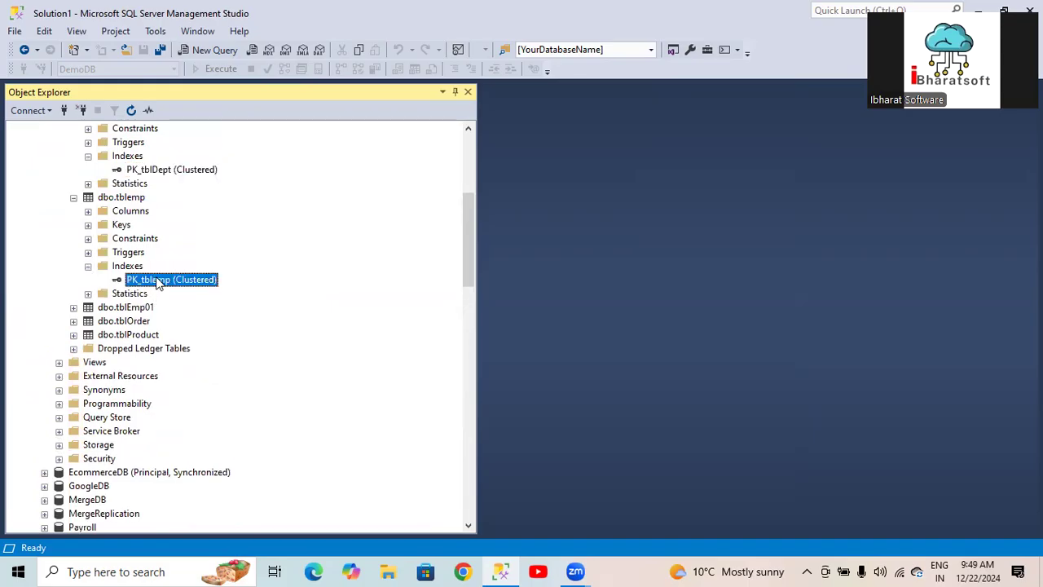
pyautogui.scroll(-15, 170, 340)
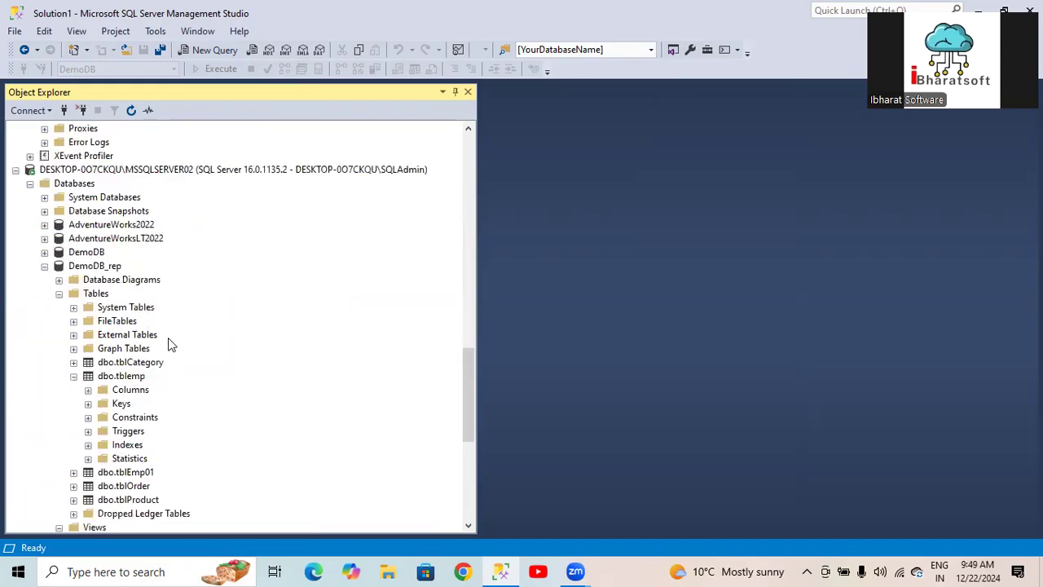
pyautogui.click(88, 445)
pyautogui.click(140, 458)
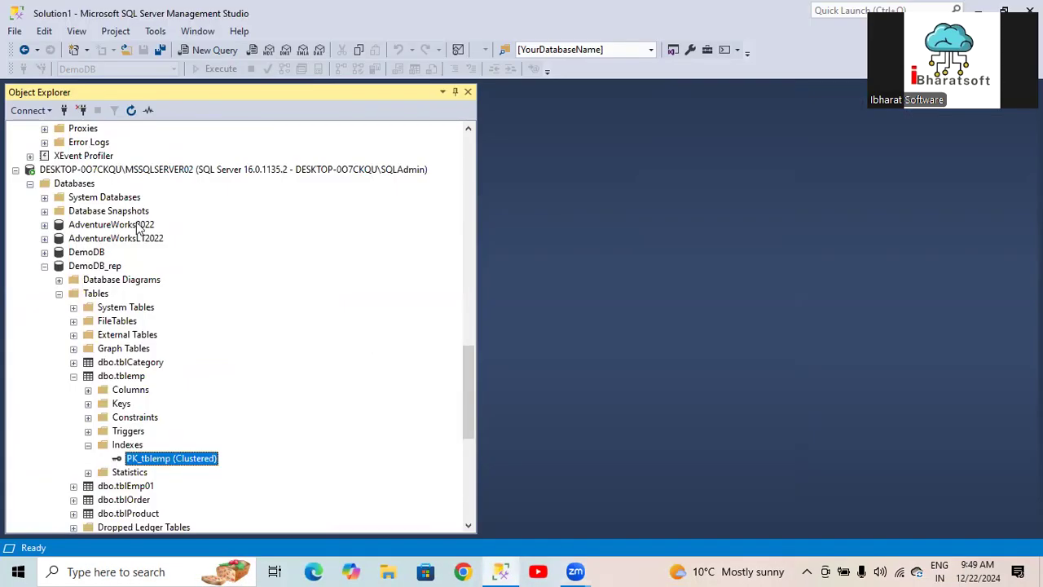
# Open the article properties of the tblemp table in the PUB_DemoDB_REP publication
pyautogui.scroll(8, 196, 334)
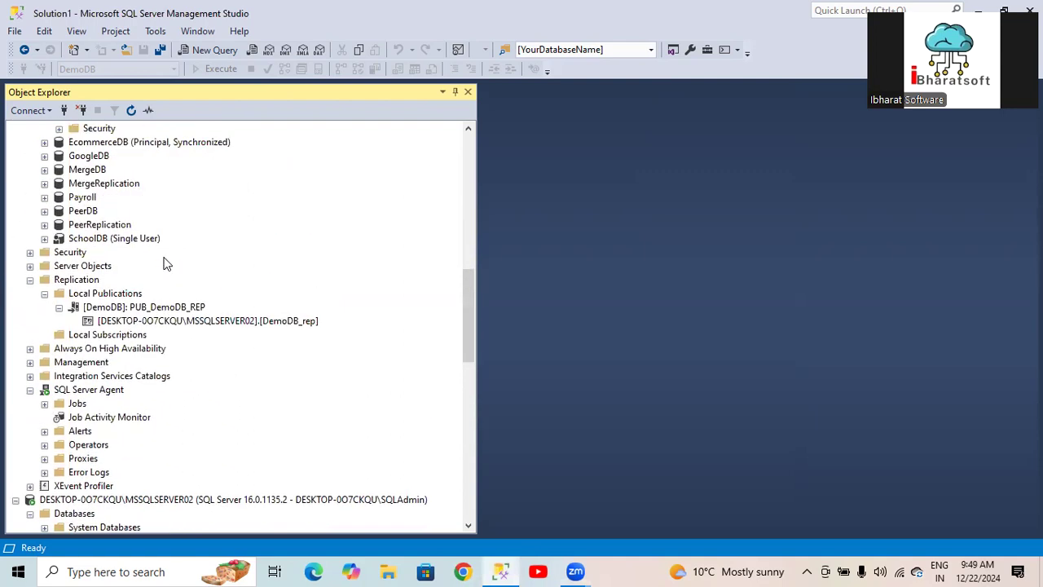
pyautogui.rightClick(154, 313)
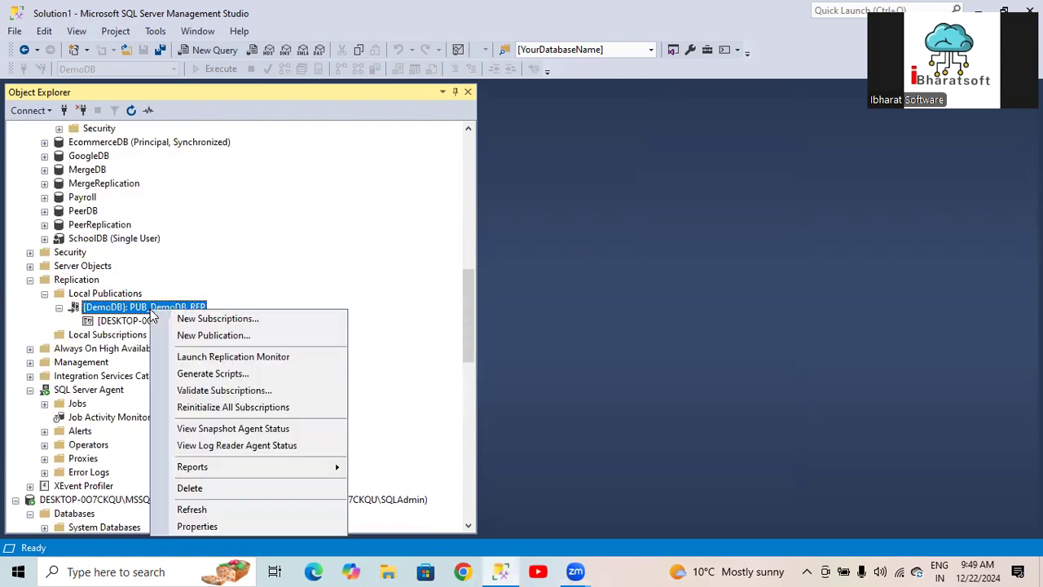
pyautogui.click(196, 523)
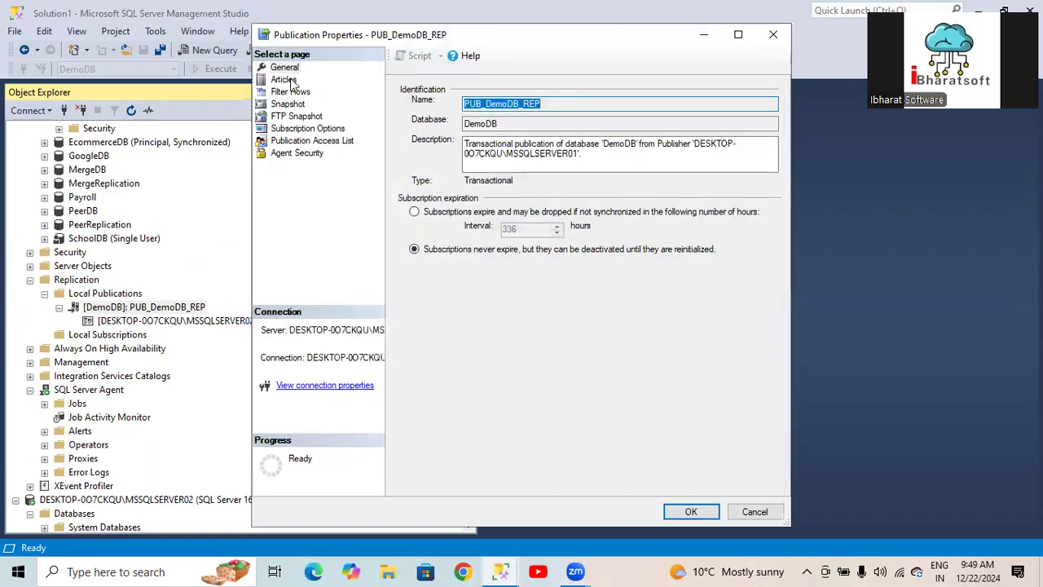
pyautogui.click(287, 79)
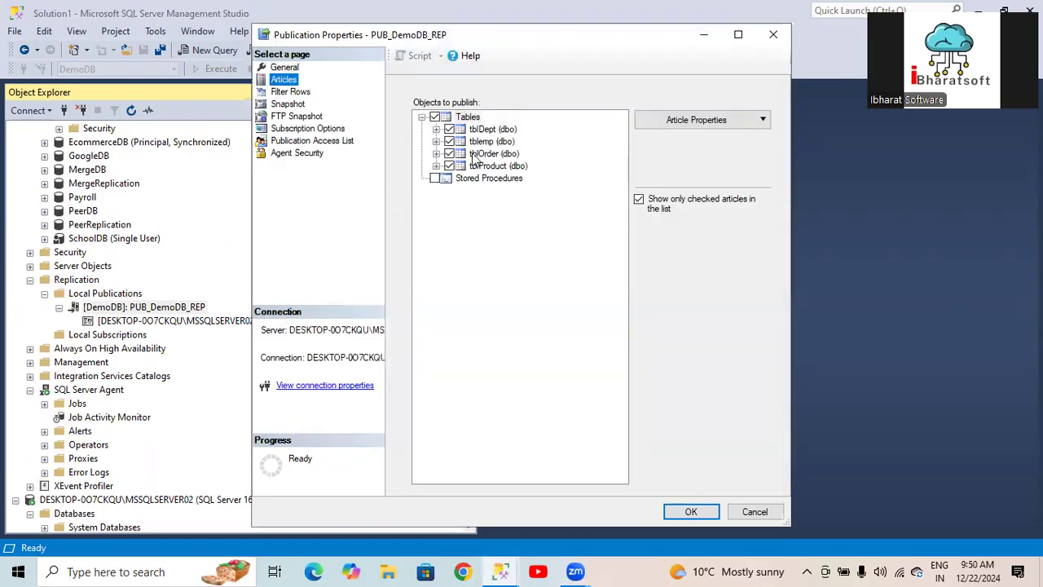
pyautogui.click(484, 142)
pyautogui.click(678, 120)
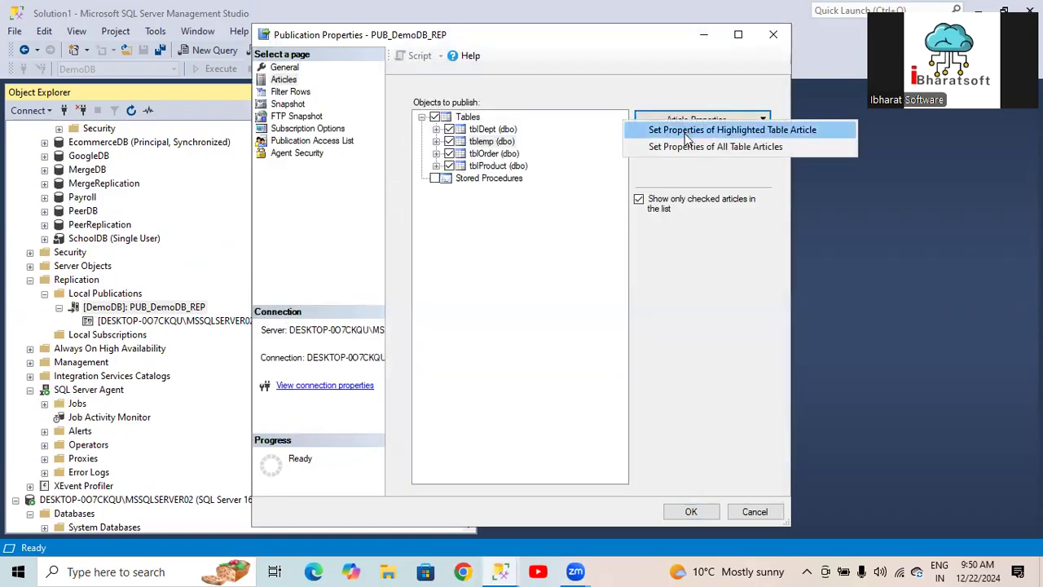
pyautogui.click(665, 131)
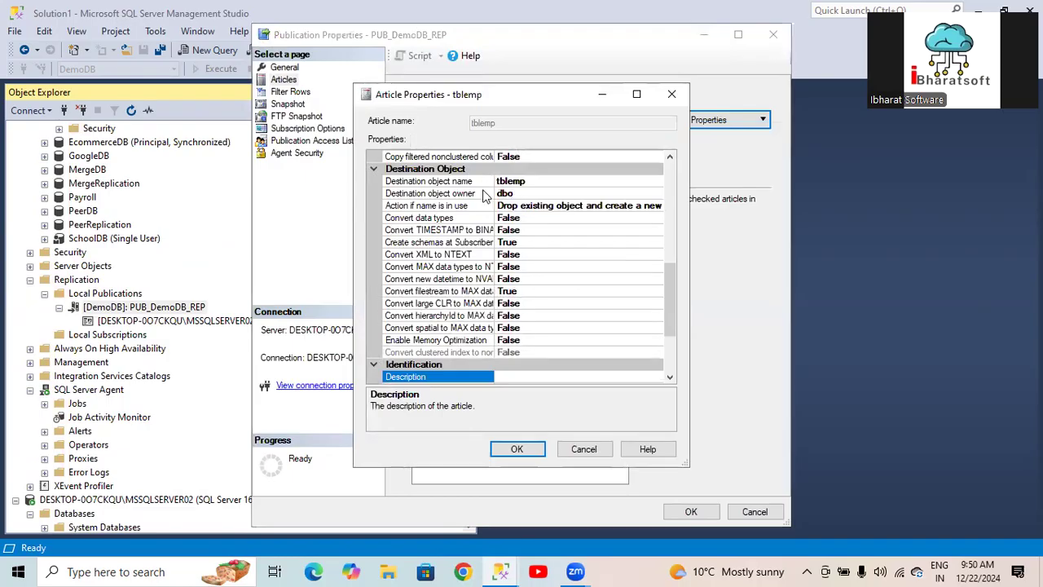
# Review the tblemp article's copy settings, including nonclustered indexes and default value specifications, and close its properties without changes
pyautogui.moveTo(666, 266); pyautogui.dragTo(681, 144)
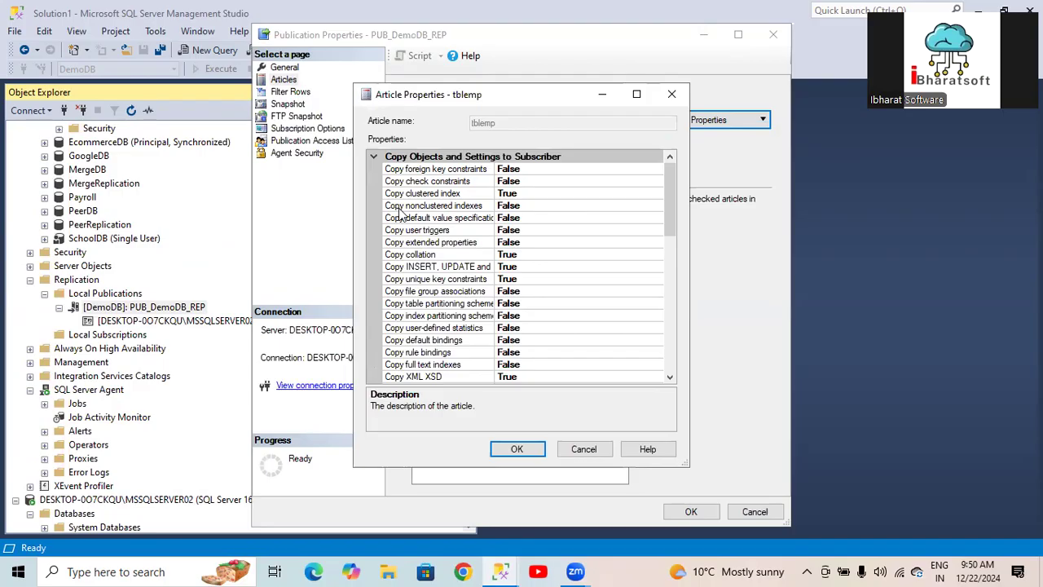
pyautogui.click(540, 205)
pyautogui.click(428, 218)
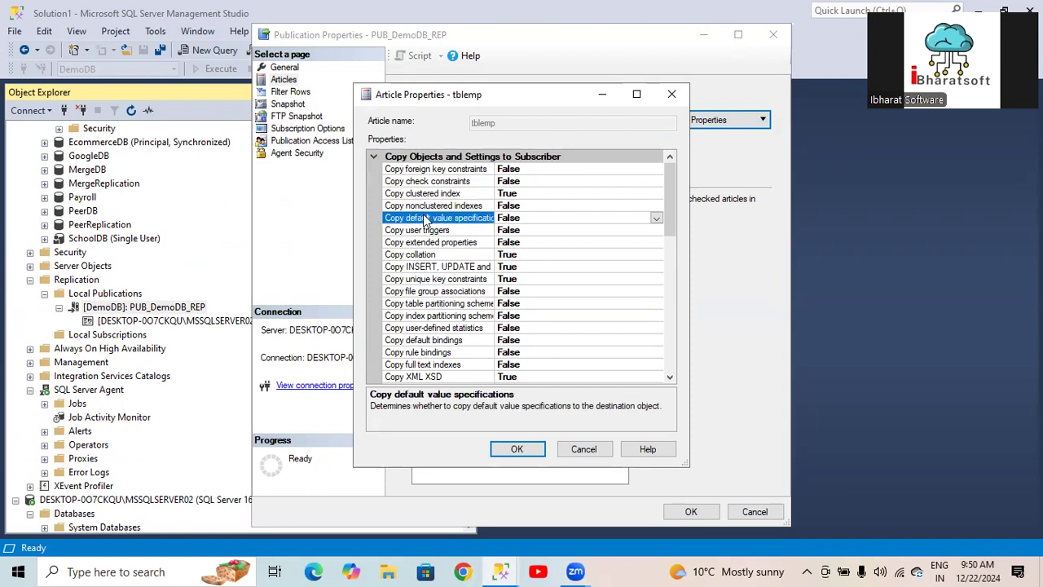
pyautogui.scroll(-1, 435, 265)
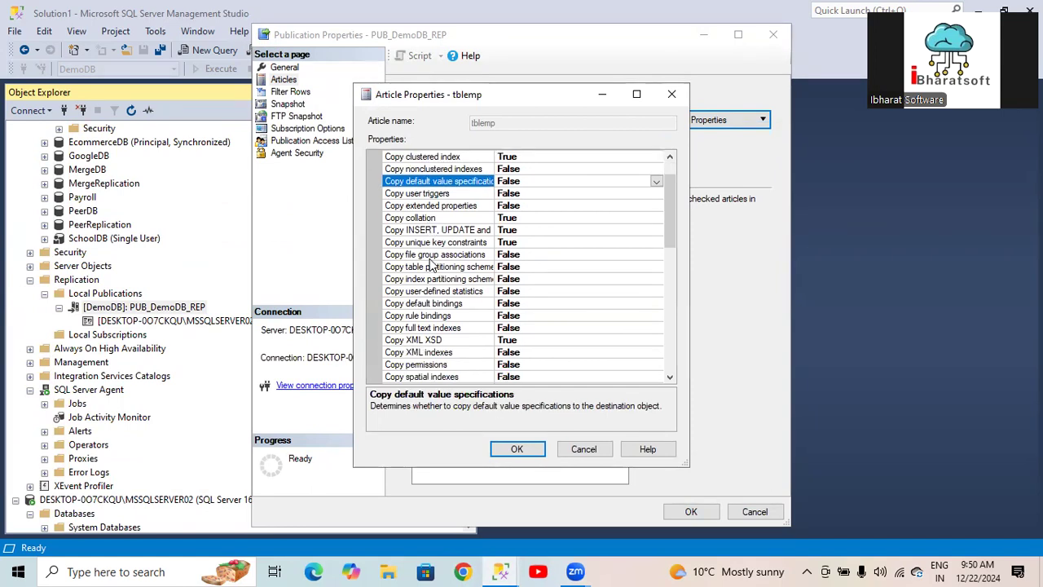
pyautogui.scroll(1, 447, 196)
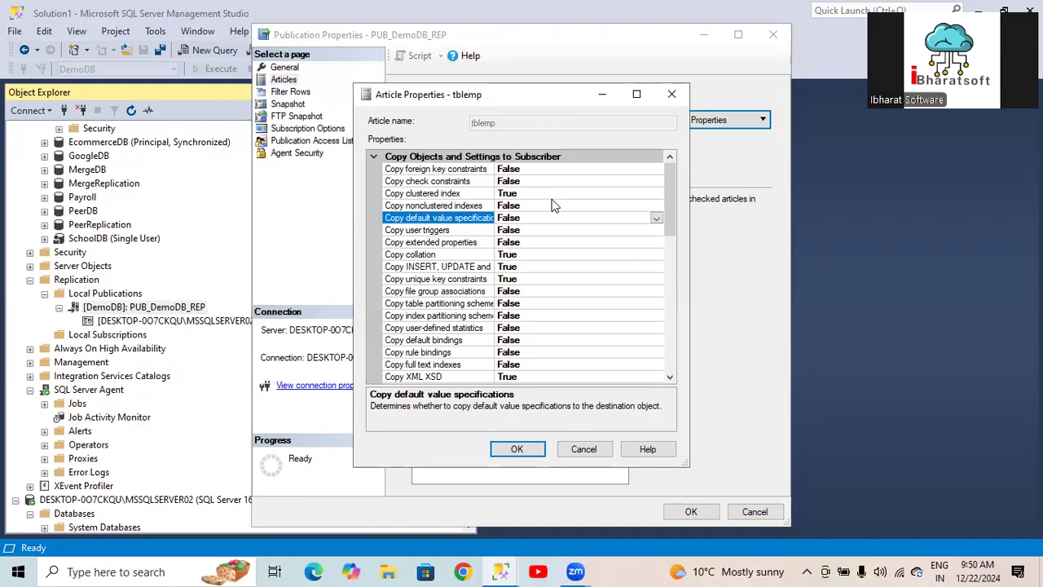
pyautogui.click(471, 206)
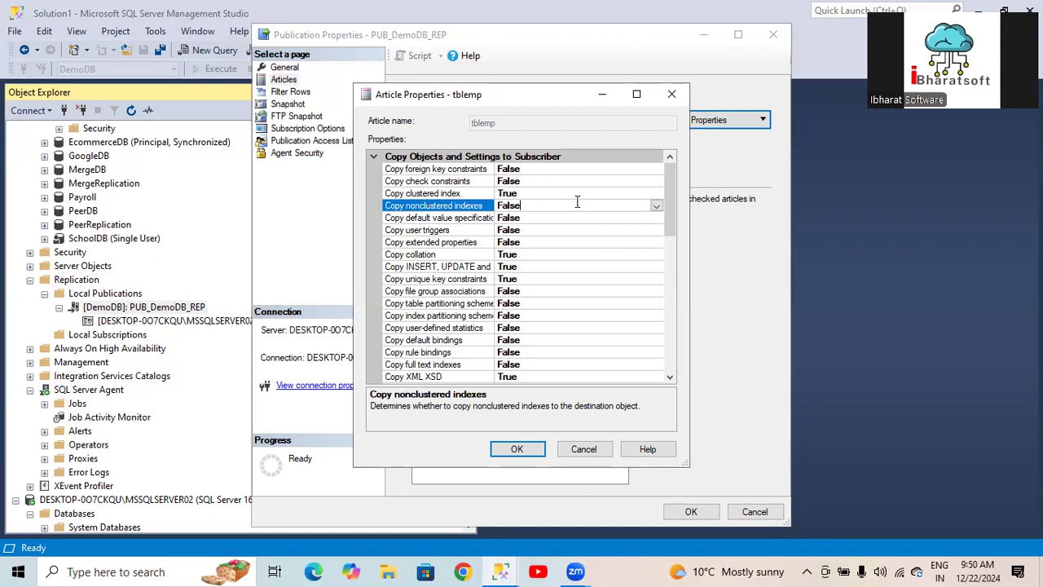
pyautogui.click(585, 451)
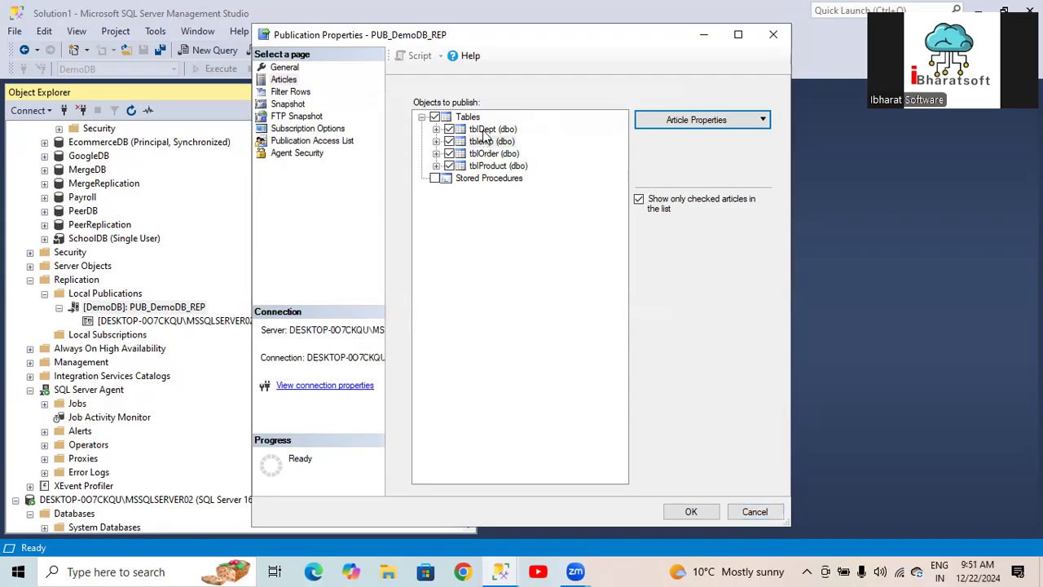
# Look through the article properties of tblDept, and close the publication properties without saving
pyautogui.click(697, 121)
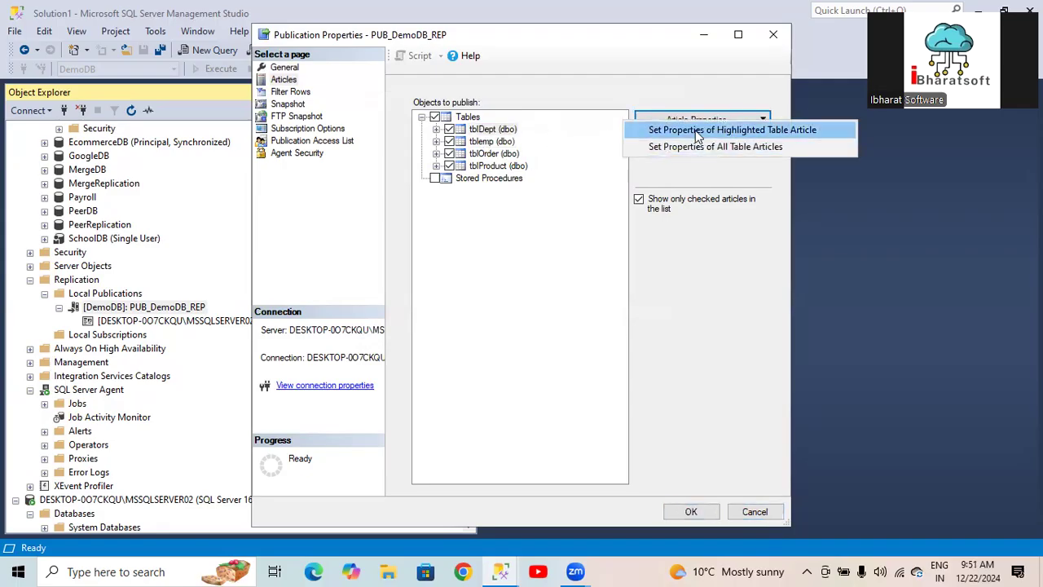
pyautogui.click(697, 131)
pyautogui.scroll(-3, 568, 286)
pyautogui.scroll(3, 568, 285)
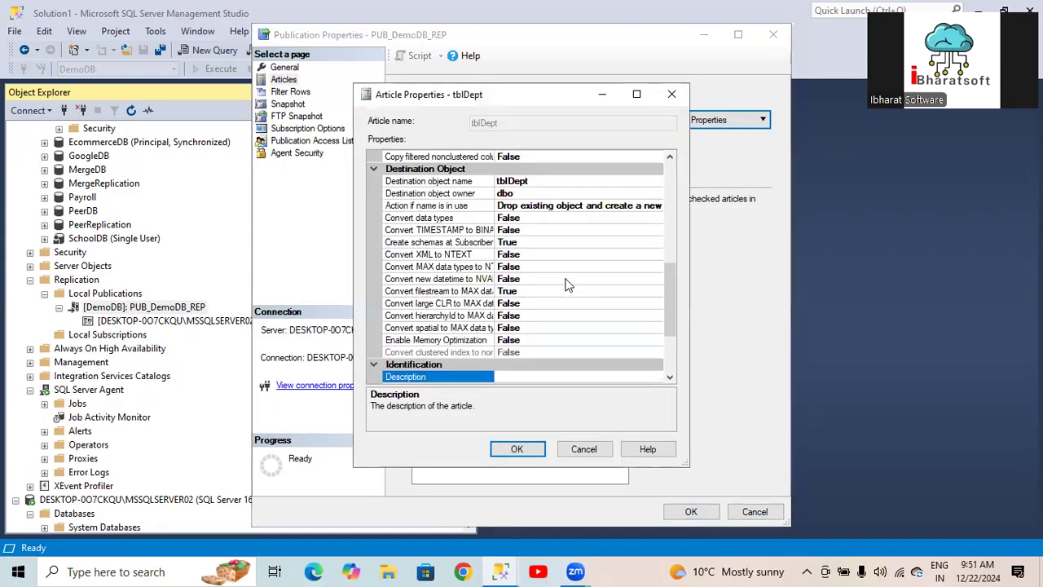
pyautogui.scroll(4, 568, 285)
pyautogui.click(670, 93)
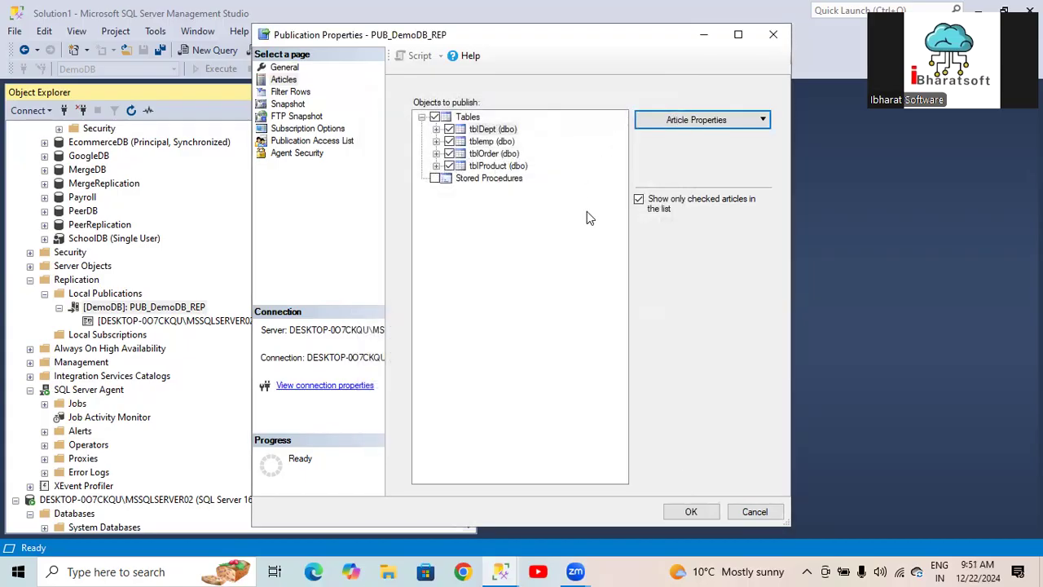
pyautogui.click(751, 513)
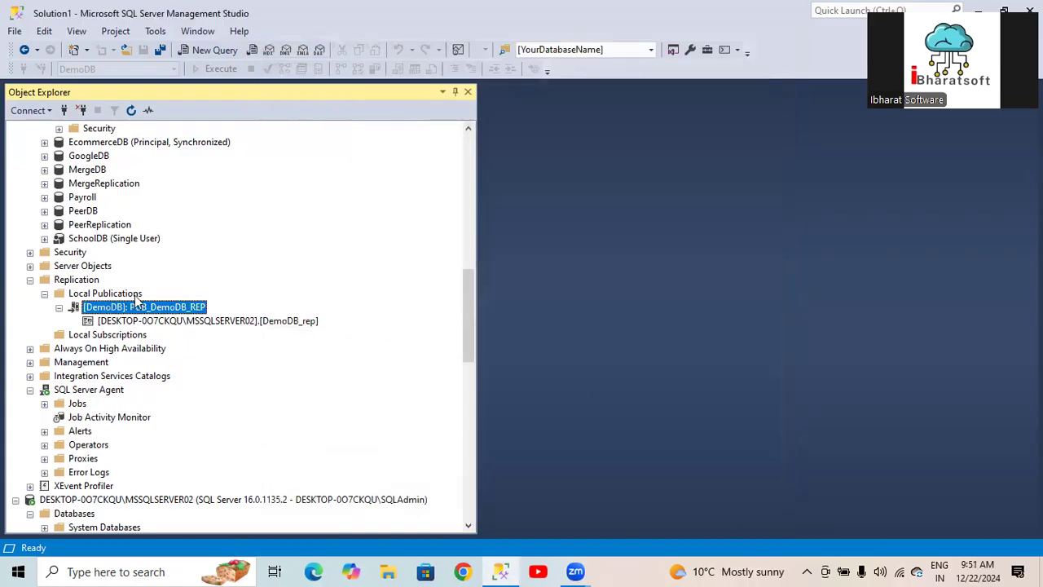
# Reopen the PUB_DemoDB_REP publication properties and display the article properties of the tblemp table
pyautogui.scroll(3, 175, 277)
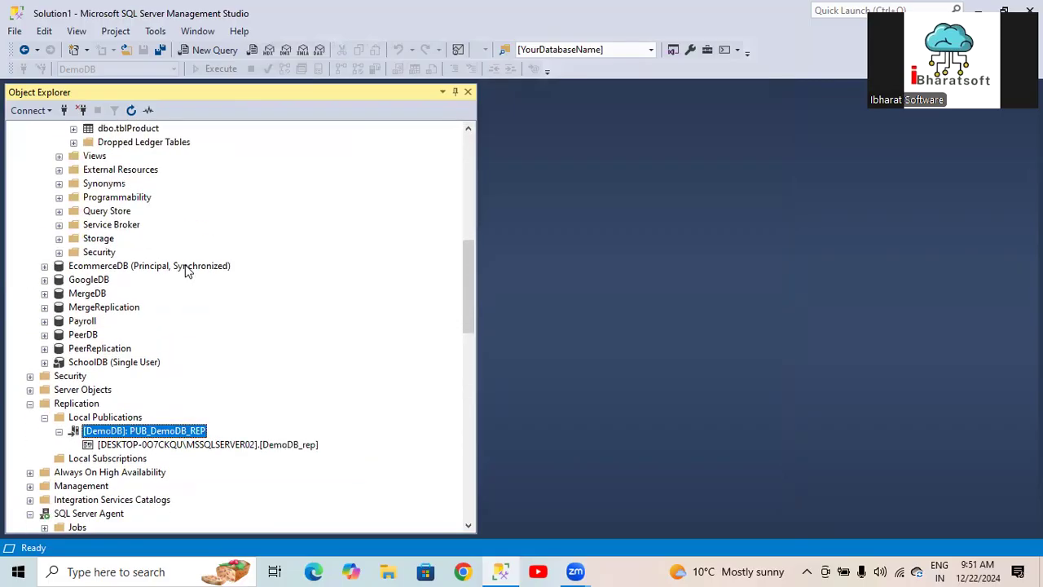
pyautogui.scroll(-2, 186, 271)
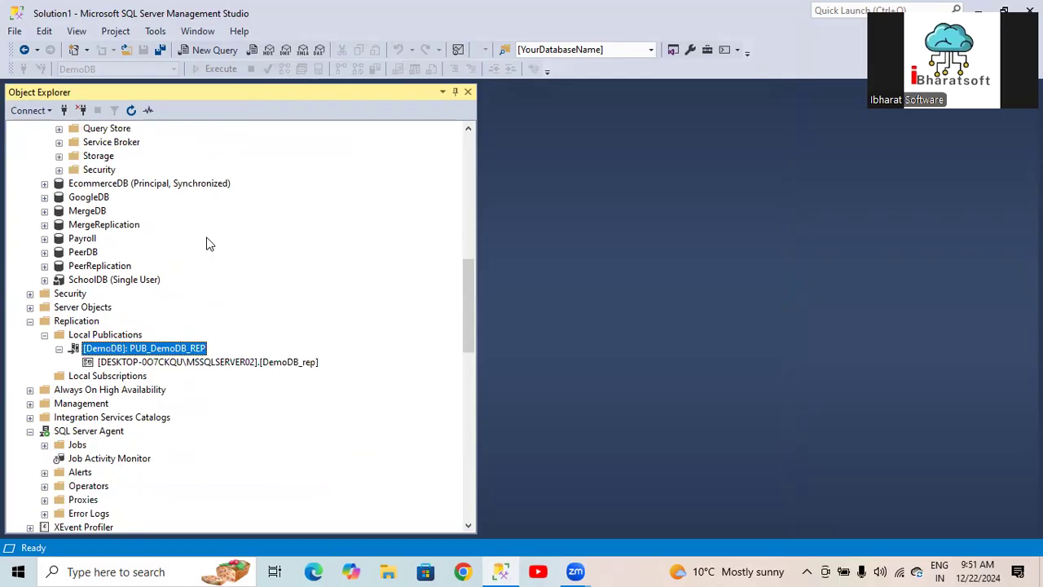
pyautogui.scroll(2, 206, 243)
pyautogui.scroll(-2, 207, 243)
pyautogui.rightClick(165, 350)
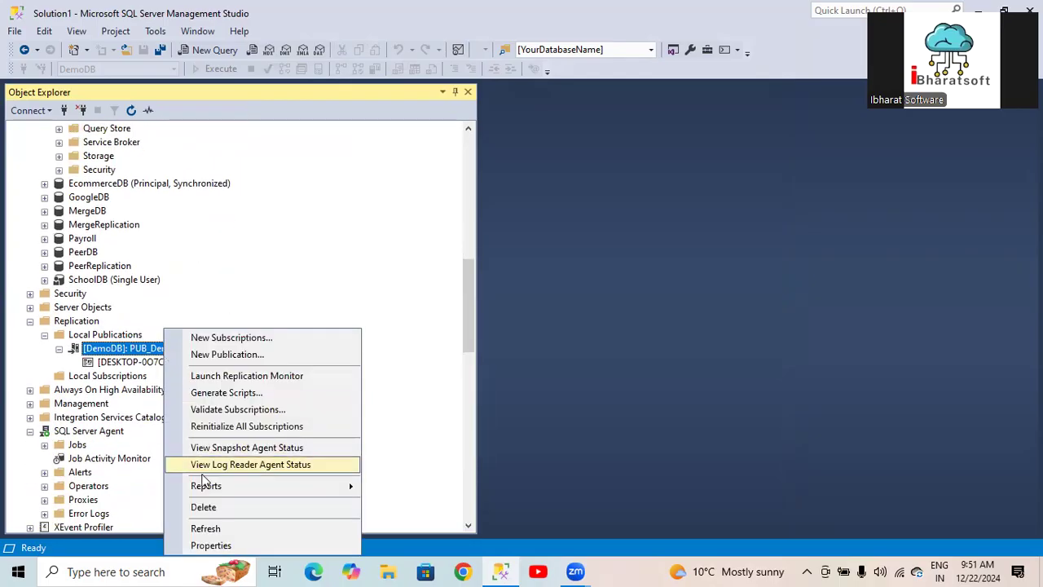
pyautogui.click(211, 545)
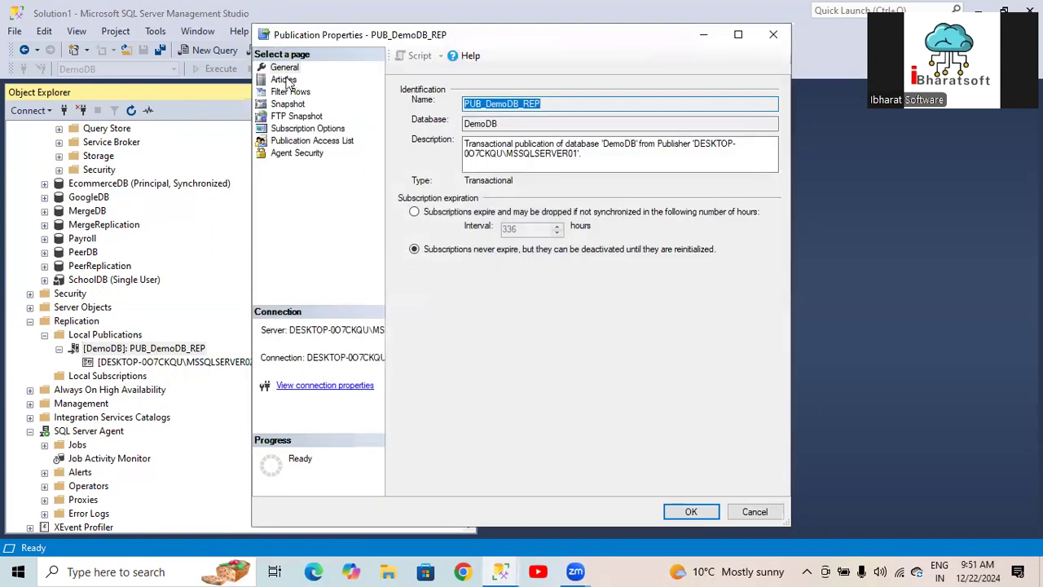
pyautogui.click(283, 80)
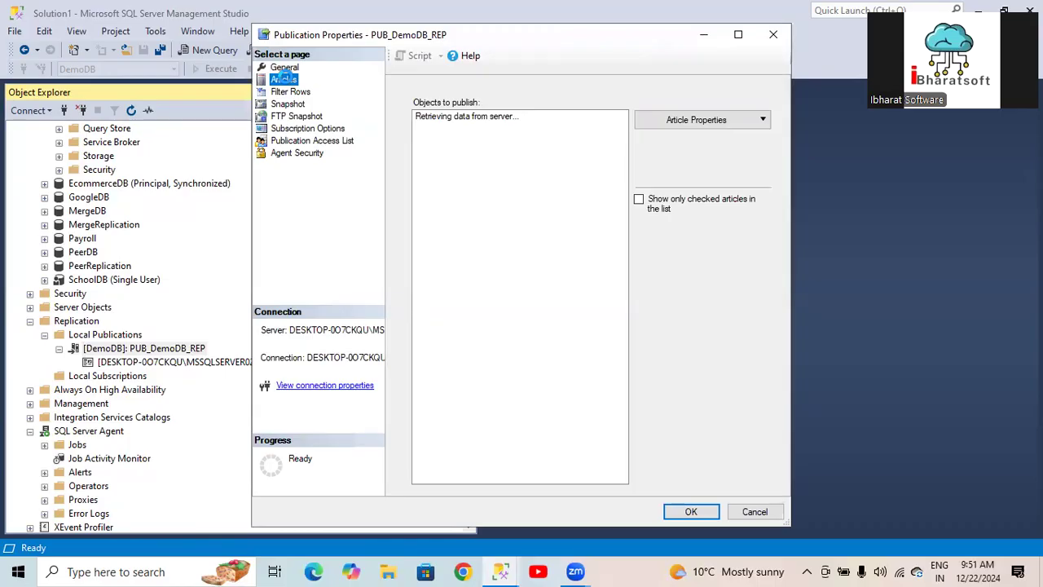
pyautogui.click(490, 143)
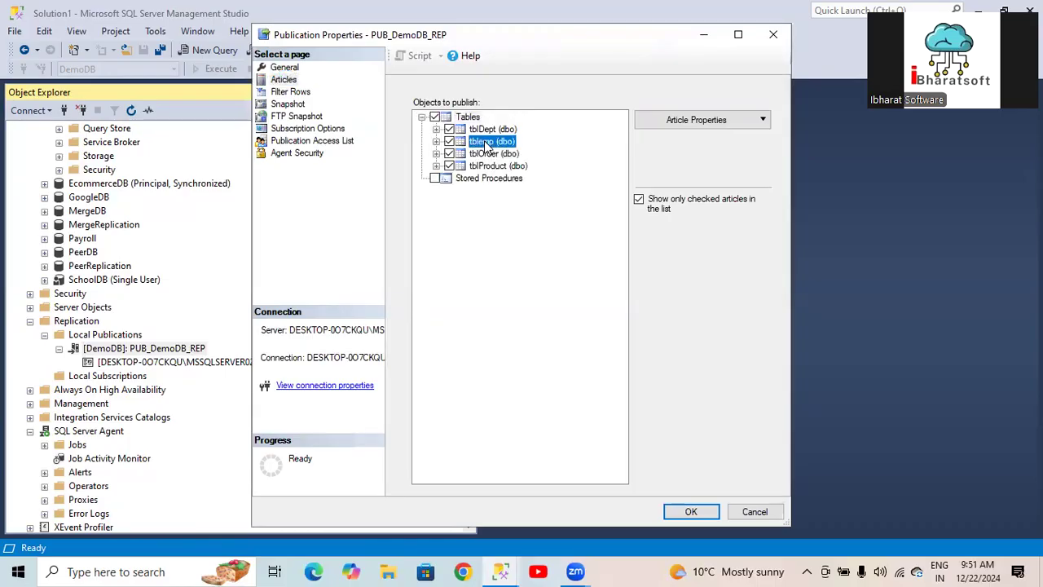
pyautogui.click(677, 122)
pyautogui.click(688, 131)
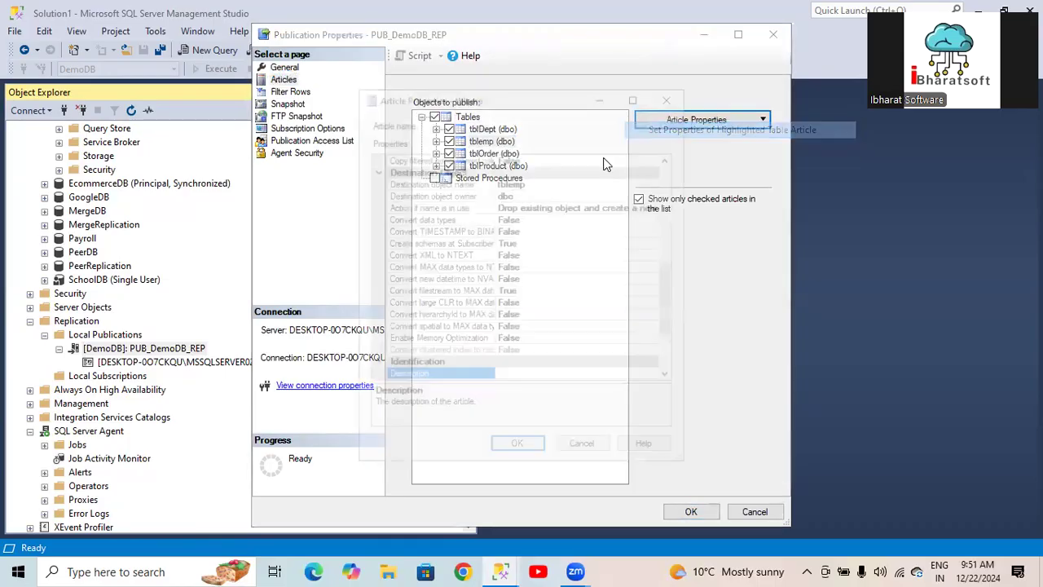
# Copy the INSERT stored procedure name from the tblemp article's Statement Delivery settings
pyautogui.scroll(-3, 664, 278)
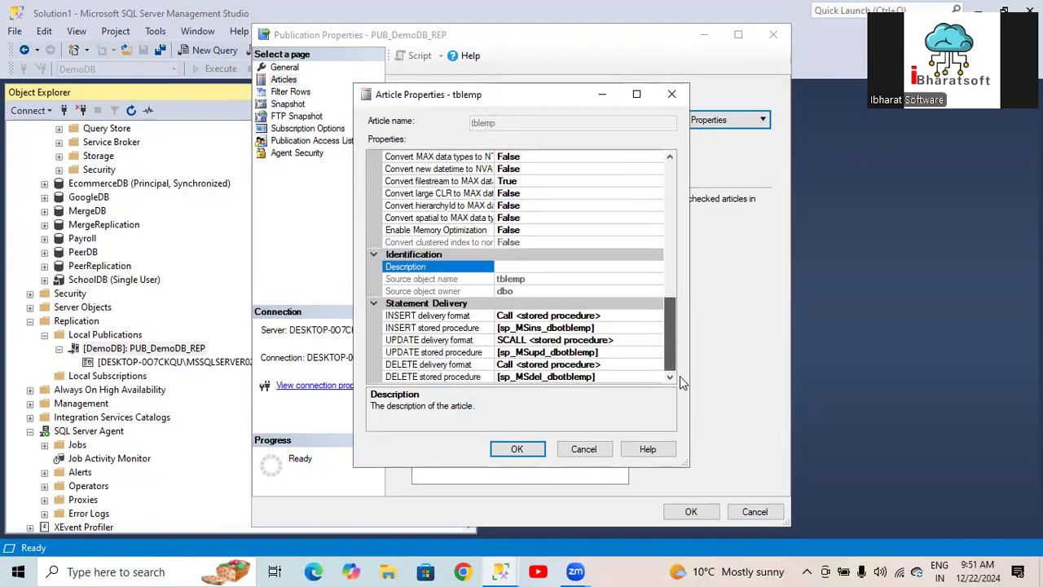
pyautogui.click(419, 319)
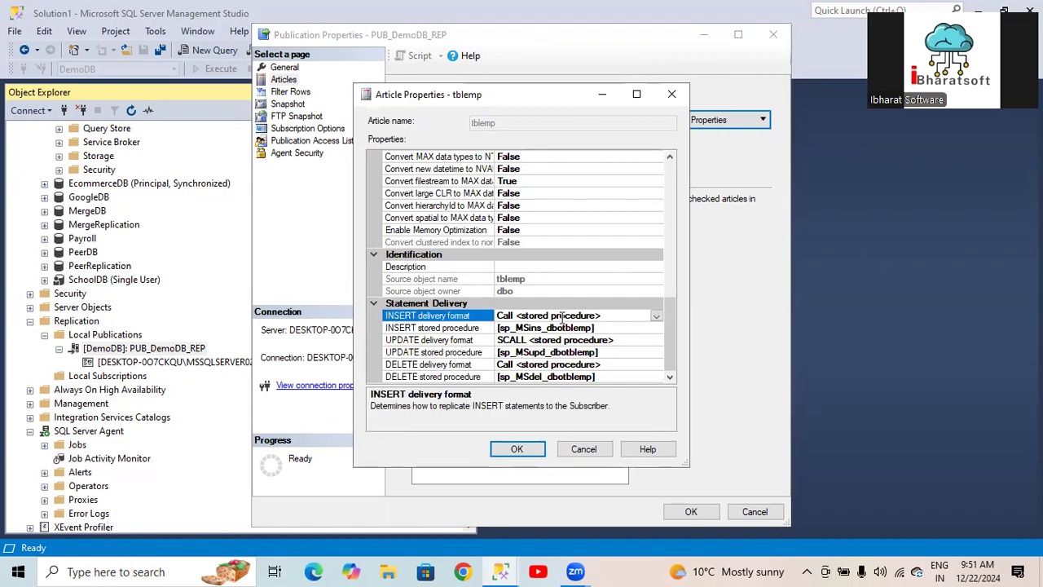
pyautogui.click(610, 329)
pyautogui.hotkey('ctrl', 'c')
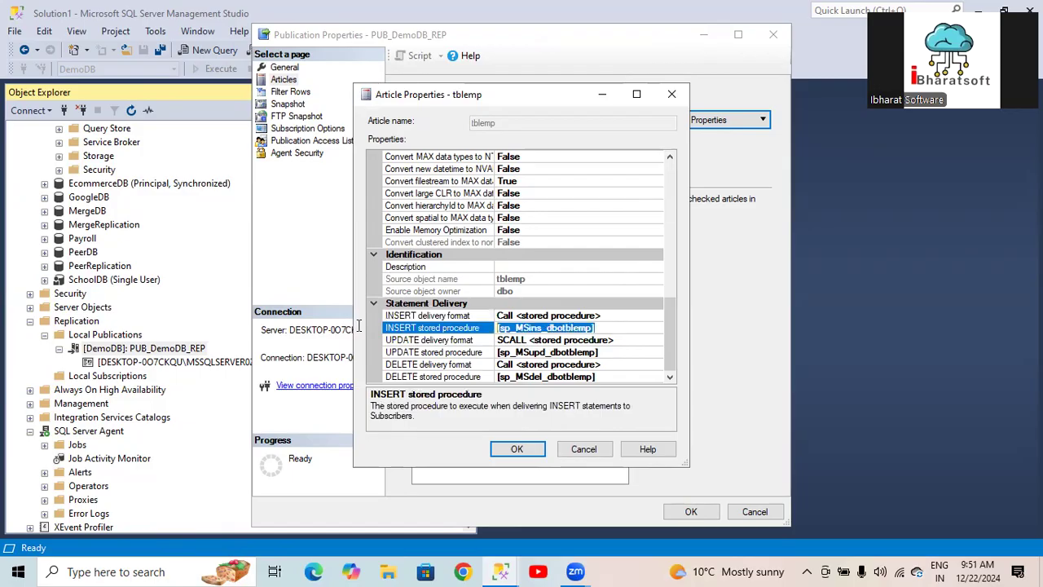
# Paste the copied procedure name [sp_MSins_dbotblemp] into a new query window, leaving two blank lines above it
pyautogui.click(504, 570)
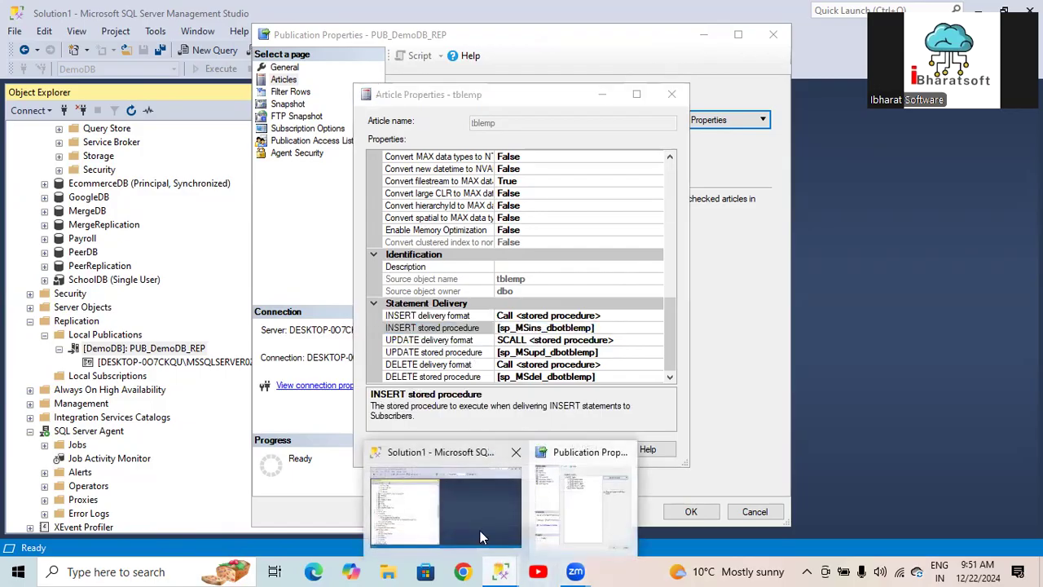
pyautogui.click(444, 500)
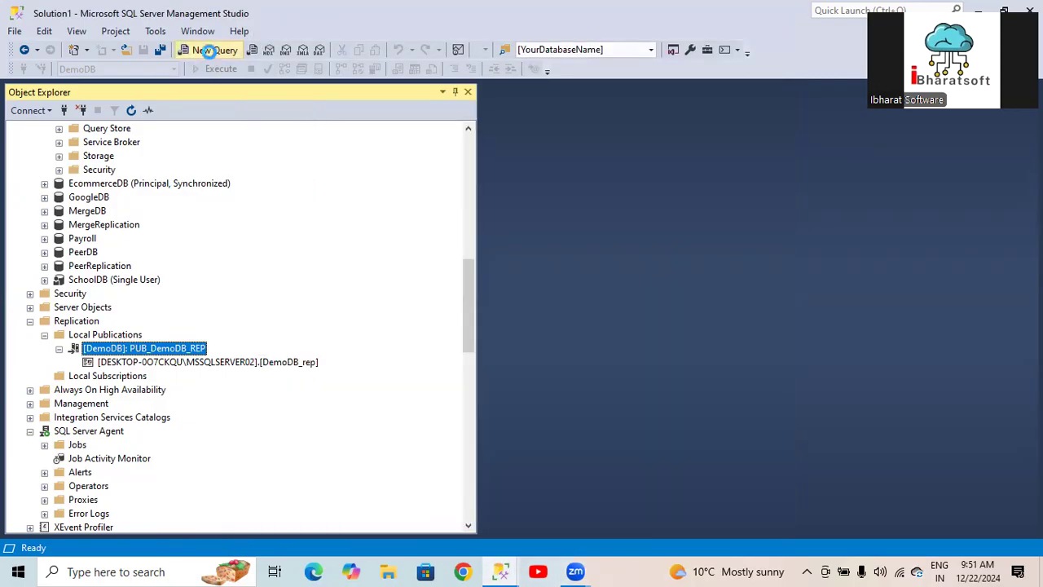
pyautogui.click(210, 51)
pyautogui.hotkey('ctrl', 'v')
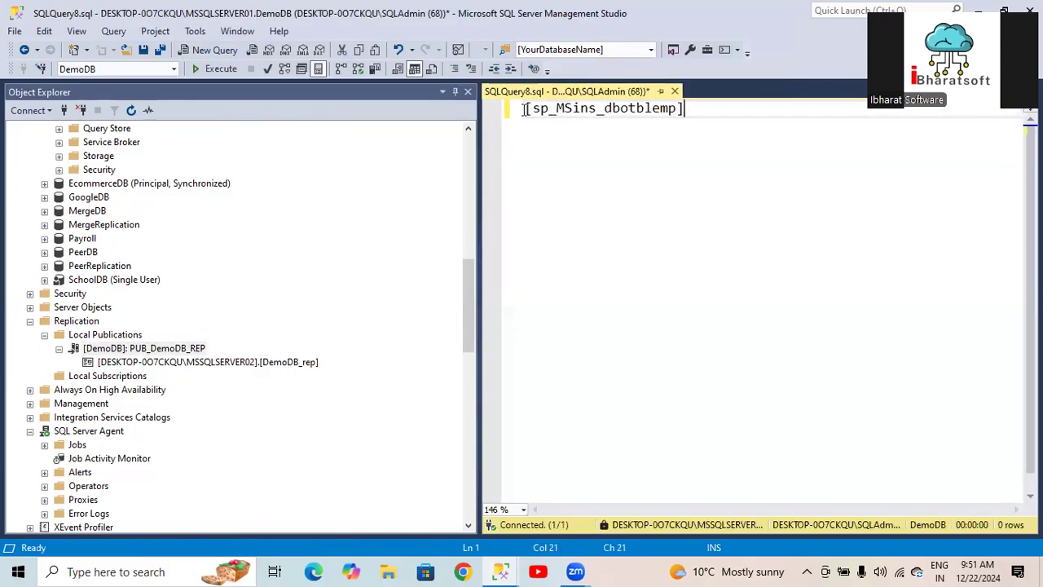
pyautogui.press('Home')
pyautogui.press('Return')
pyautogui.press('Return')
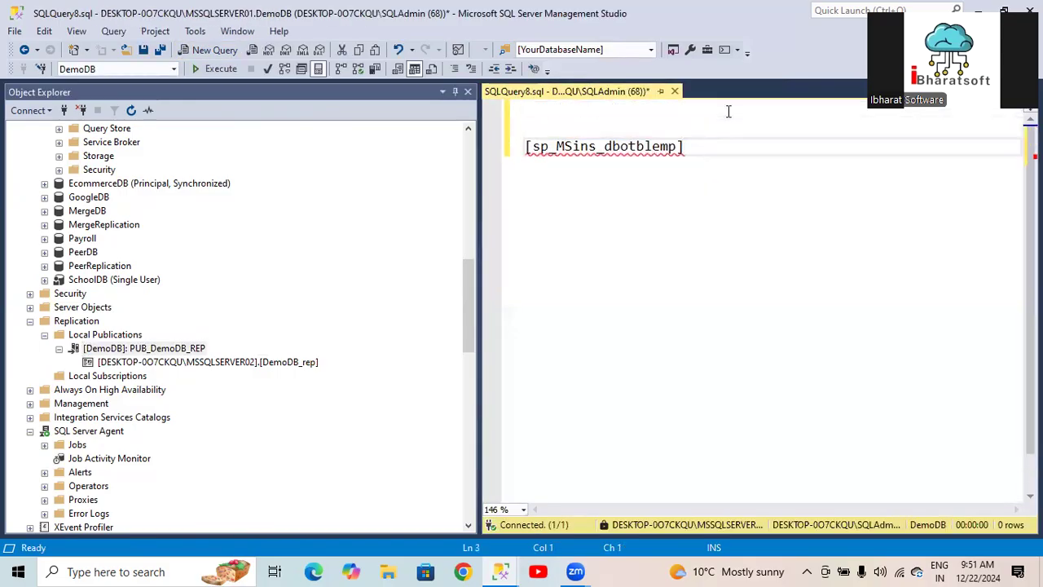
# Add the comment "--Stored Procedure" below the procedure name, separated by a blank line, to explain the sp prefix
pyautogui.click(589, 124)
pyautogui.click(535, 147)
pyautogui.doubleClick(536, 147)
pyautogui.click(716, 154)
pyautogui.press('Return')
pyautogui.press('Return')
pyautogui.write('S')
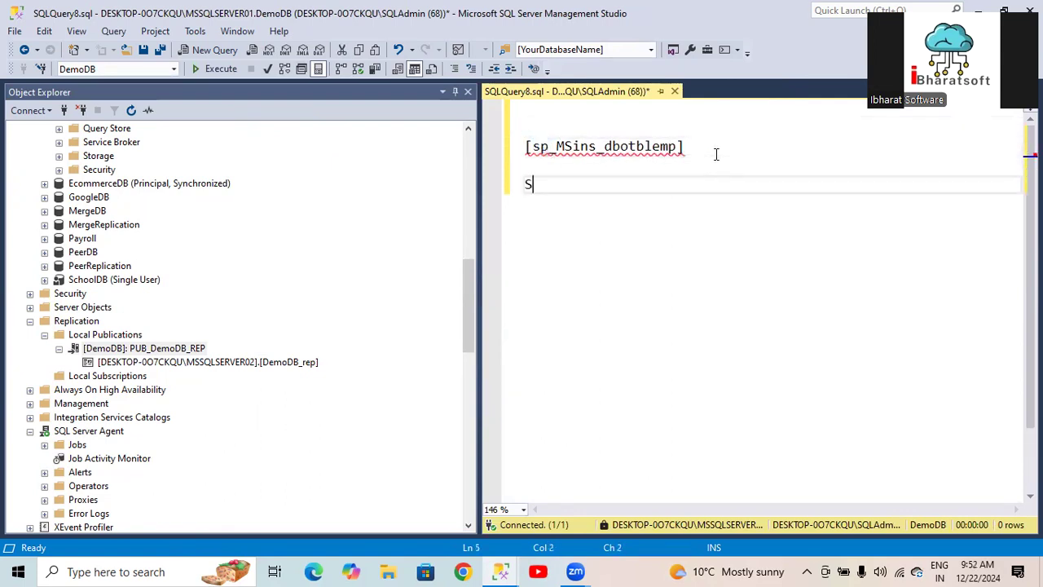
pyautogui.write('tored ')
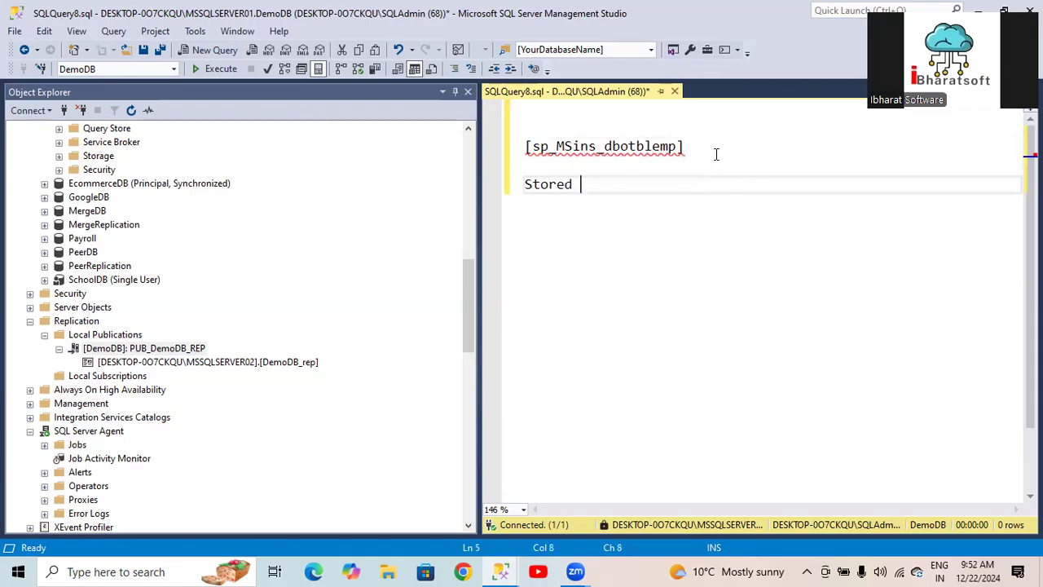
pyautogui.write('Procedure')
pyautogui.press('Home')
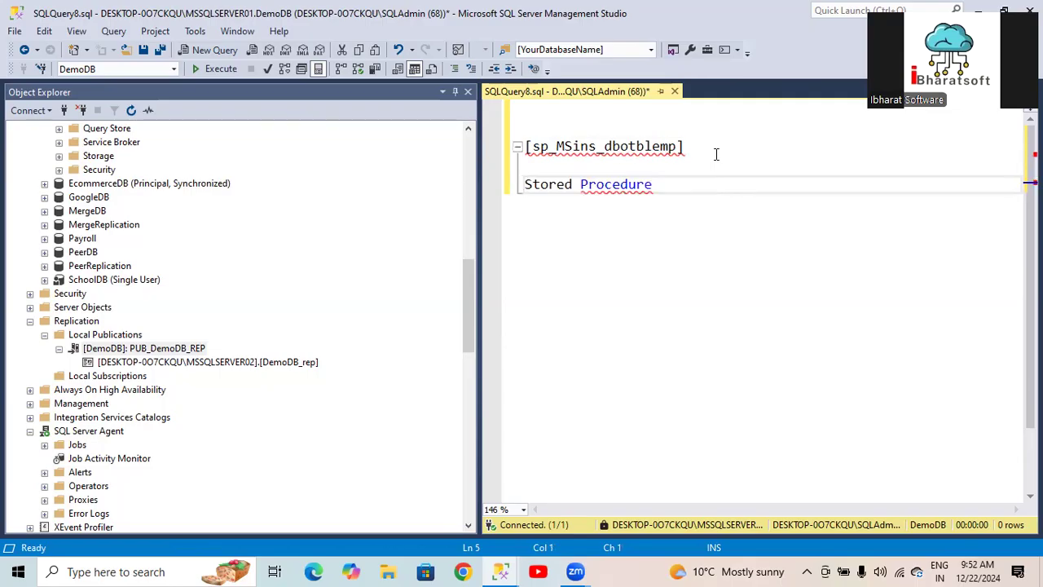
pyautogui.write('--')
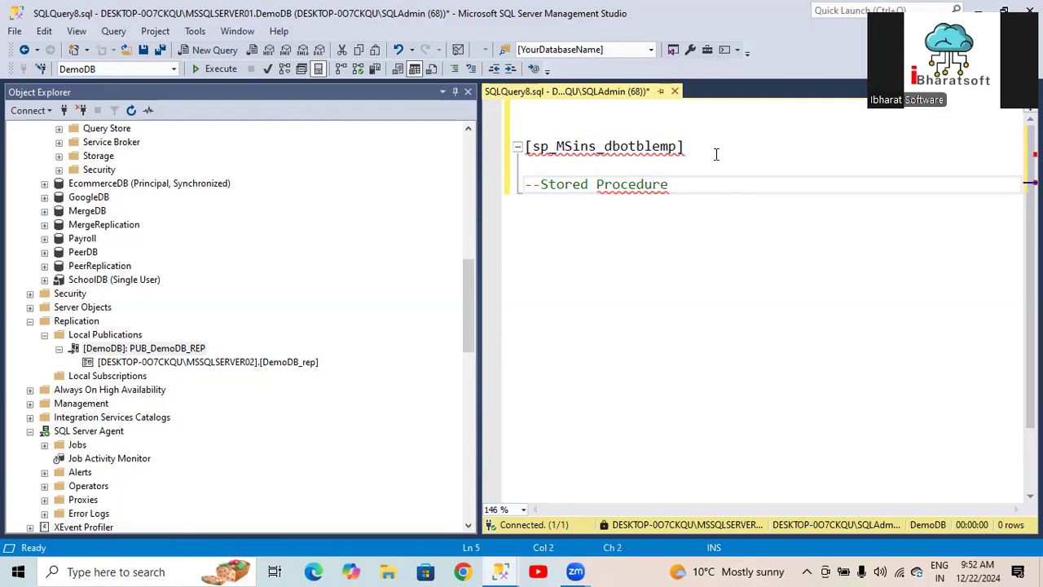
# Add the comment line "--Microsft" under the stored procedure comment to explain the MS part of the name
pyautogui.click(560, 150)
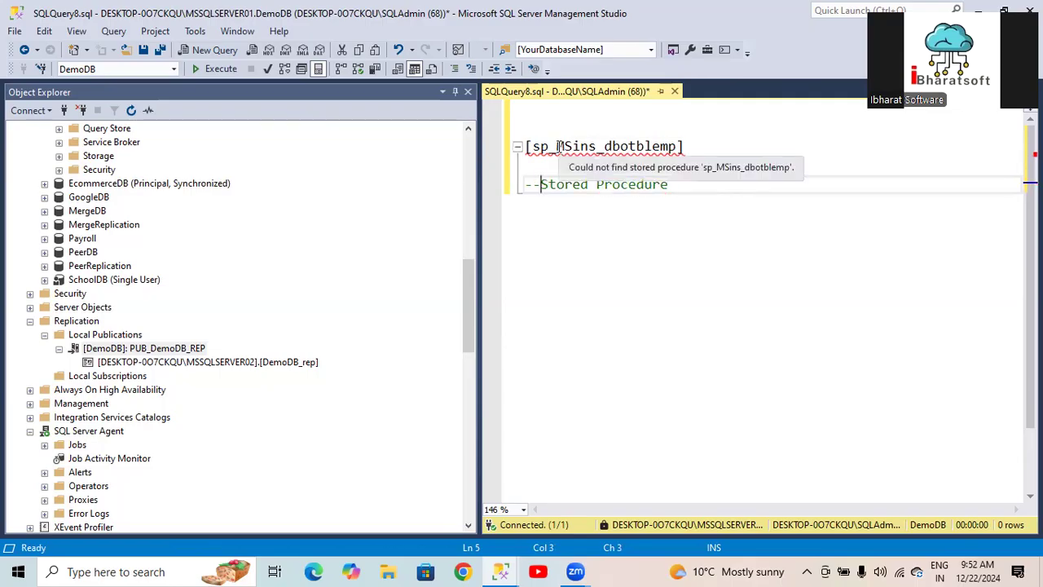
pyautogui.click(723, 186)
pyautogui.press('Return')
pyautogui.write('--MS')
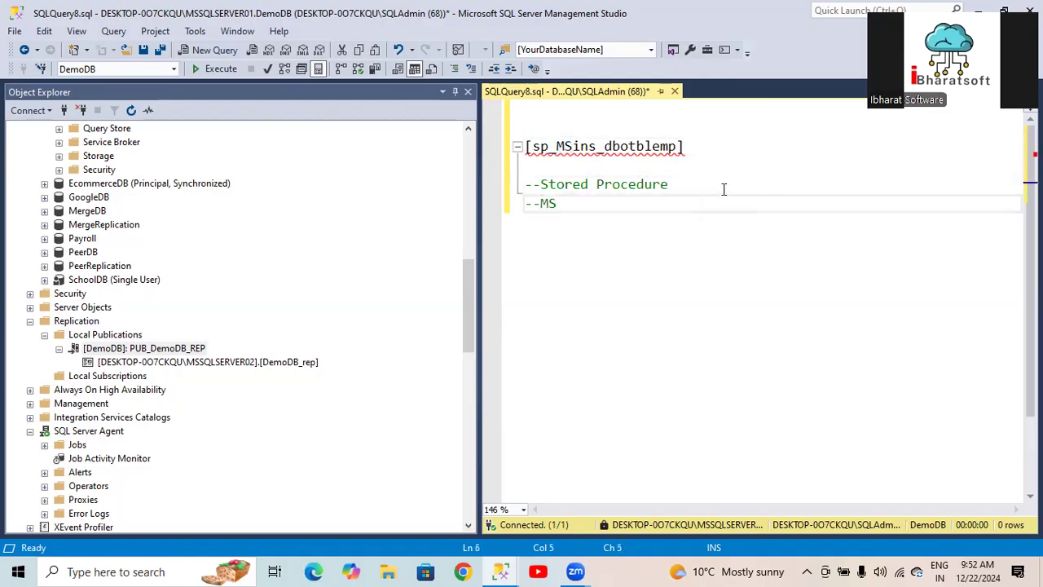
pyautogui.press('BackSpace')
pyautogui.write('icrosft')
pyautogui.press('Return')
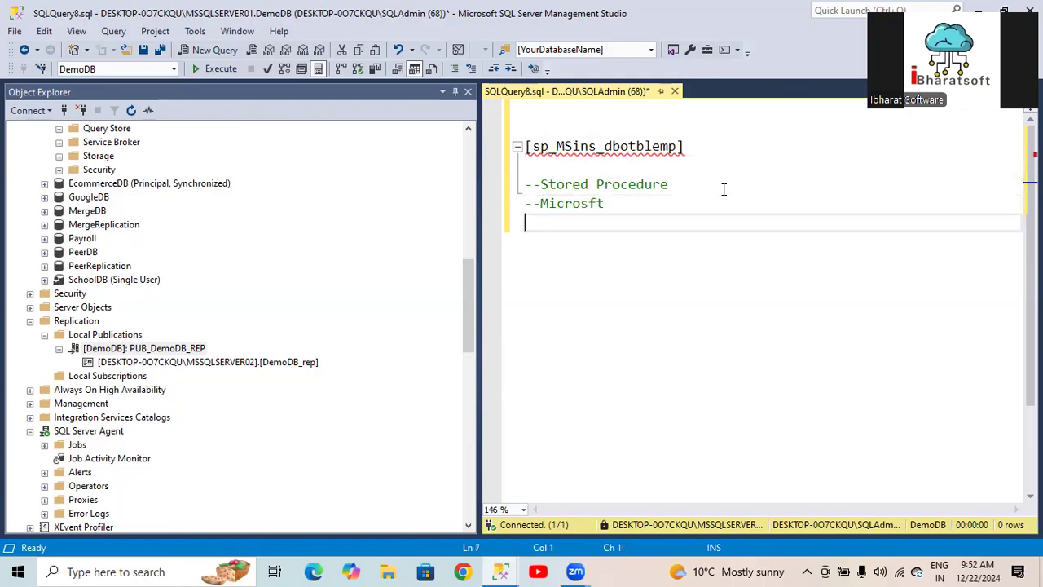
# Add the comment lines "-- INSERT" and "--Schema Name" to explain the ins and dbo parts of the name
pyautogui.write('-- INSERT')
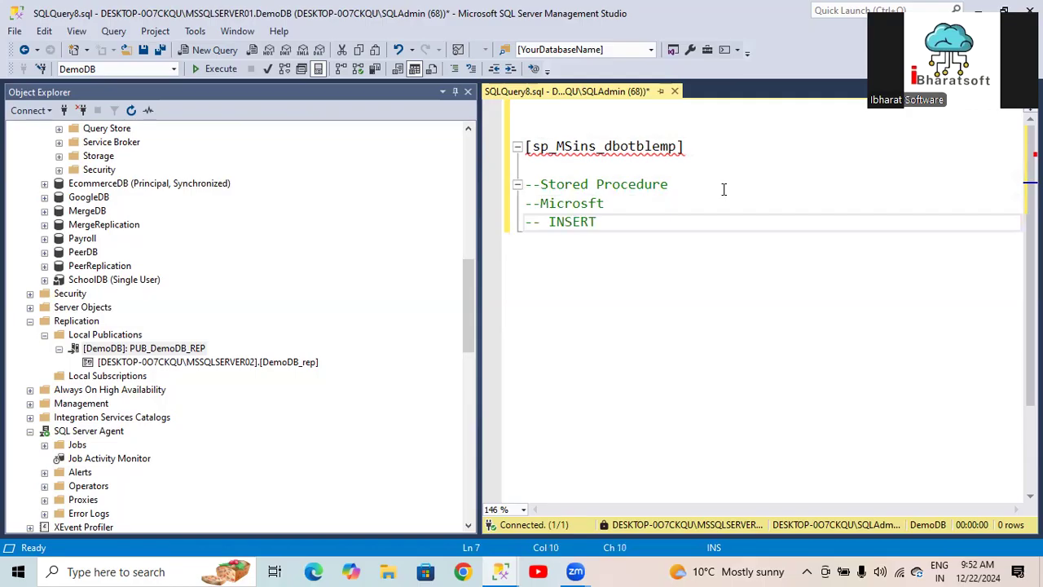
pyautogui.press('Return')
pyautogui.write('--')
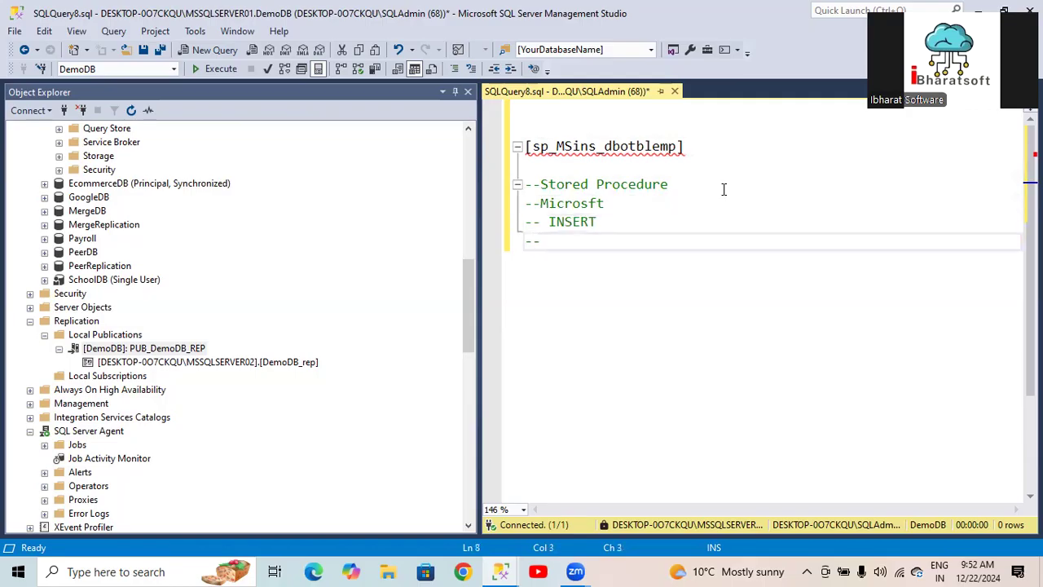
pyautogui.write('Sche')
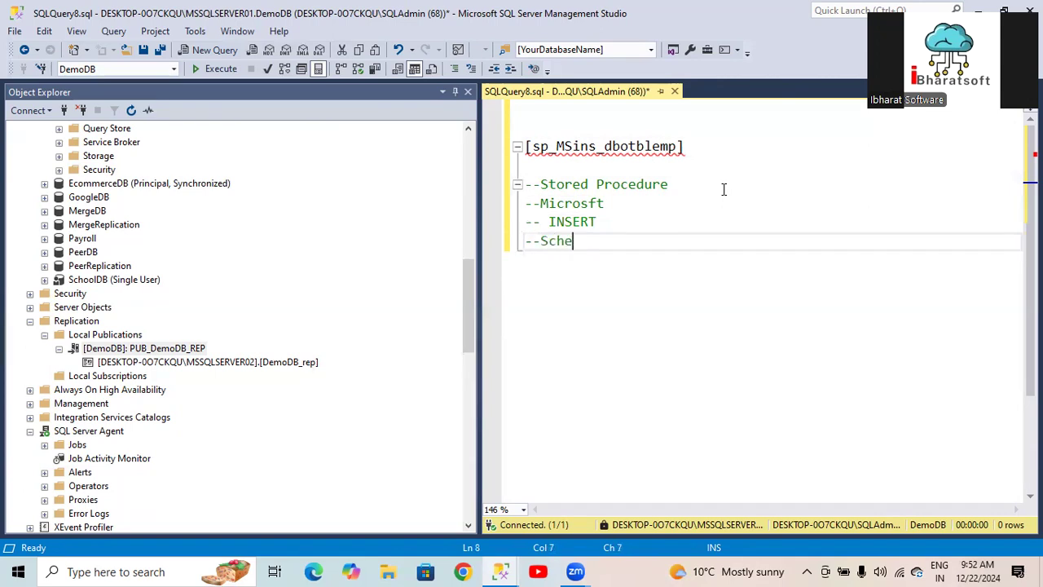
pyautogui.write('ma Name')
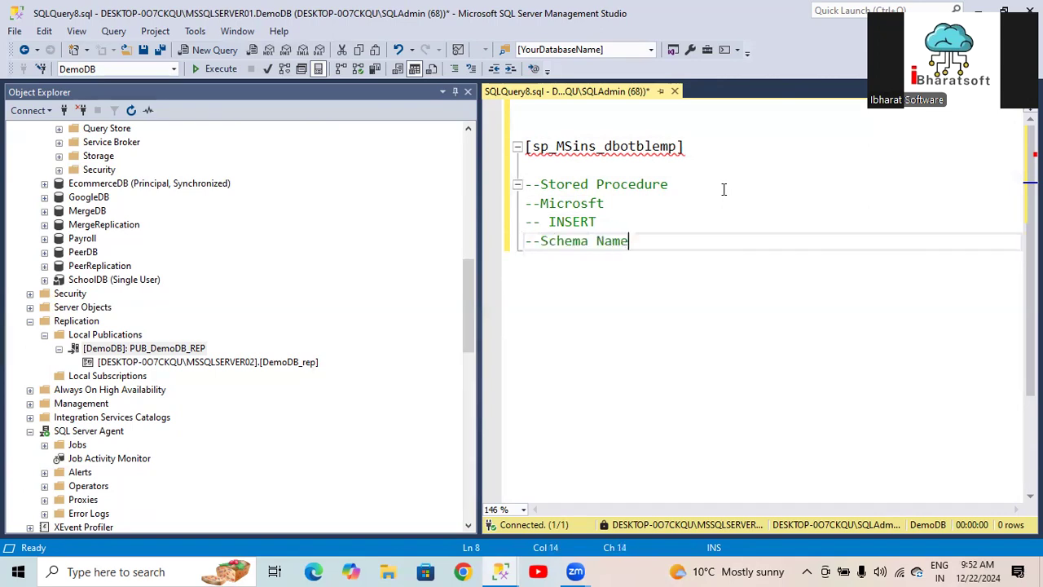
# Add the comment line "--Table Name" below the schema comment and remove the space before INSERT in its comment
pyautogui.press('Return')
pyautogui.write('--Tab')
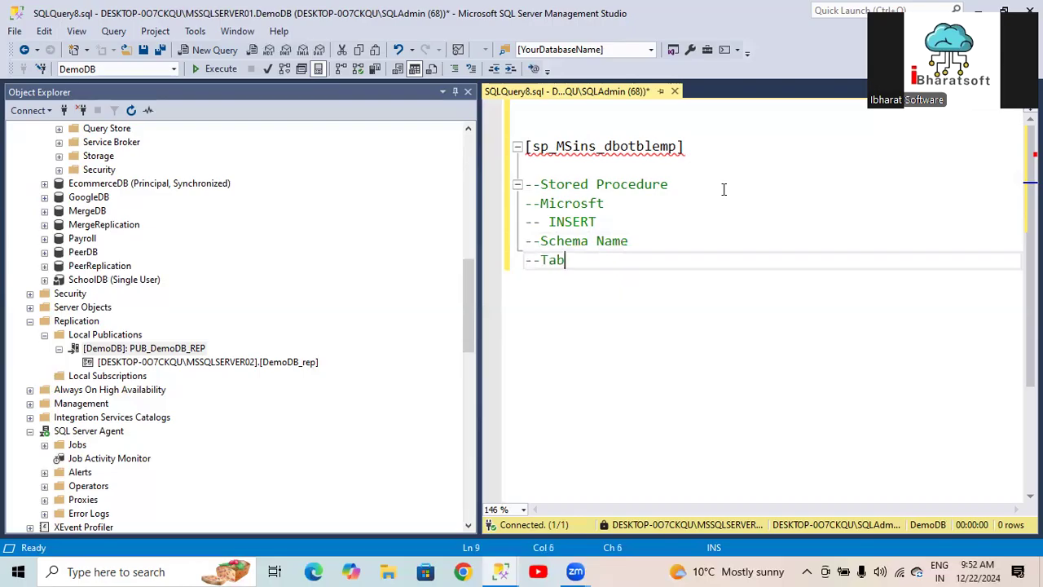
pyautogui.write('le Nam')
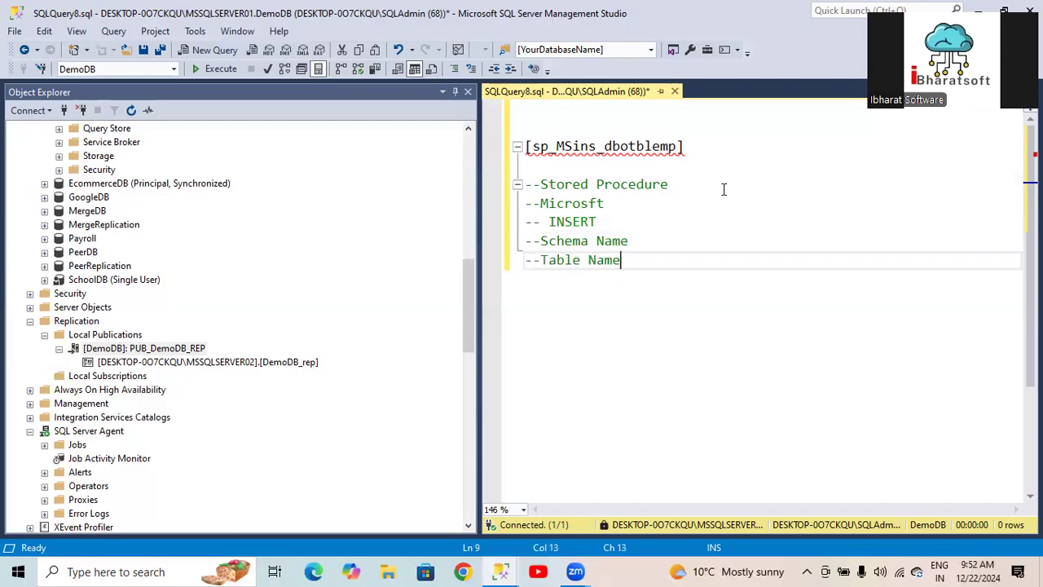
pyautogui.write('e')
pyautogui.press('Up')
pyautogui.press('Up')
pyautogui.hotkey('ctrl', 'Left')
pyautogui.press('BackSpace')
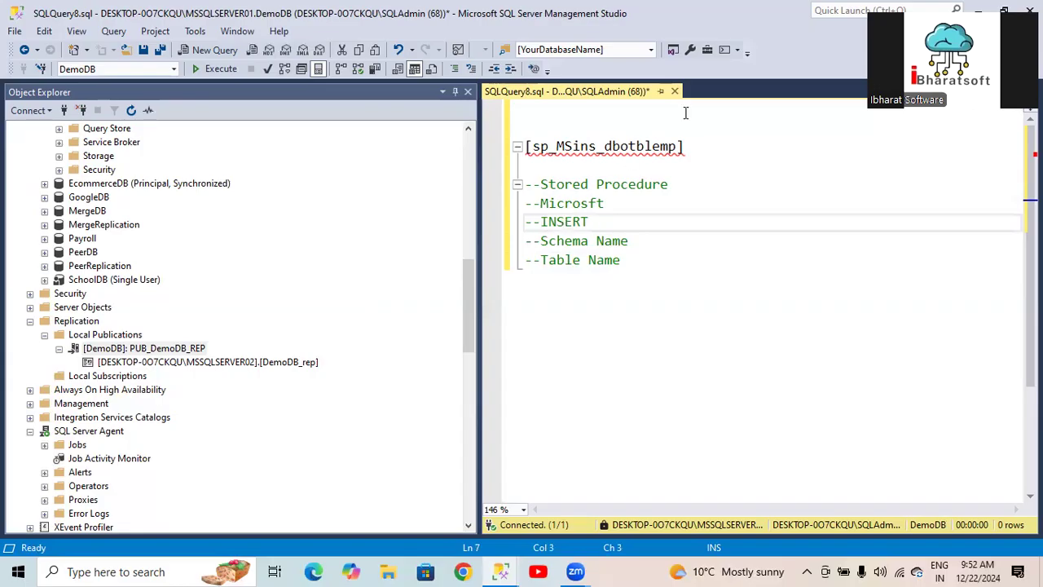
# Copy the procedure name [sp_MSins_dbotblemp] and paste it below the comments, separated by a blank line
pyautogui.moveTo(689, 149); pyautogui.dragTo(524, 148)
pyautogui.hotkey('ctrl', 'c')
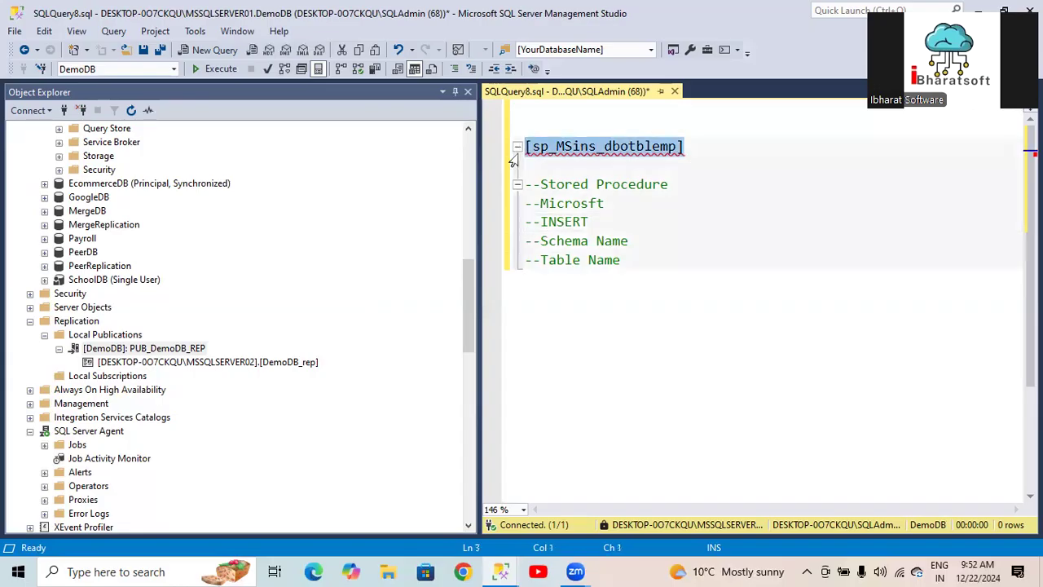
pyautogui.click(654, 264)
pyautogui.press('Return')
pyautogui.press('Return')
pyautogui.hotkey('ctrl', 'v')
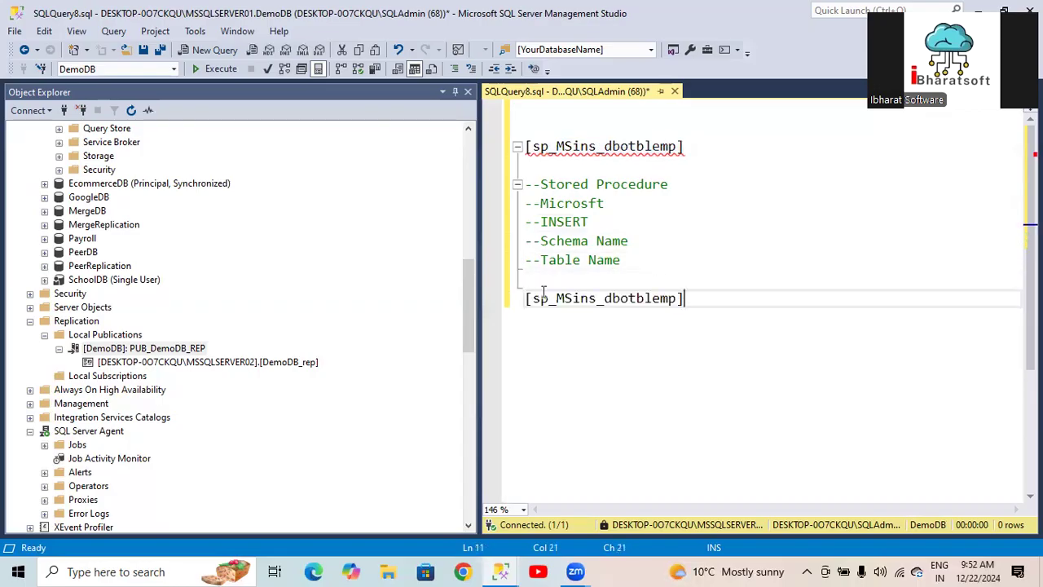
# Duplicate the pasted procedure name twice on the lines directly below it
pyautogui.moveTo(691, 300); pyautogui.dragTo(429, 305)
pyautogui.hotkey('ctrl', 'c')
pyautogui.click(704, 303)
pyautogui.press('Return')
pyautogui.hotkey('ctrl', 'v')
pyautogui.press('Return')
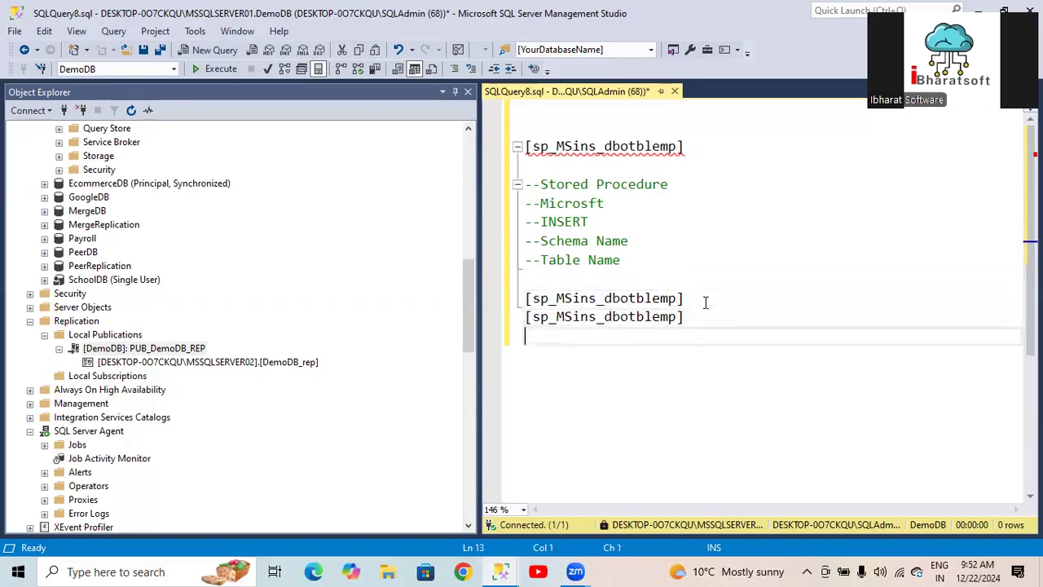
pyautogui.hotkey('ctrl', 'v')
# Rename the three procedure copies to [sp_MSINS_dbotblemp], [sp_MSDEL_dbotblemp] and [sp_MSUPD_dbotblemp] by replacing "ins" in each
pyautogui.click(576, 316)
pyautogui.keyDown('shift'); pyautogui.click(595, 318); pyautogui.keyUp('shift')
pyautogui.write('DEL')
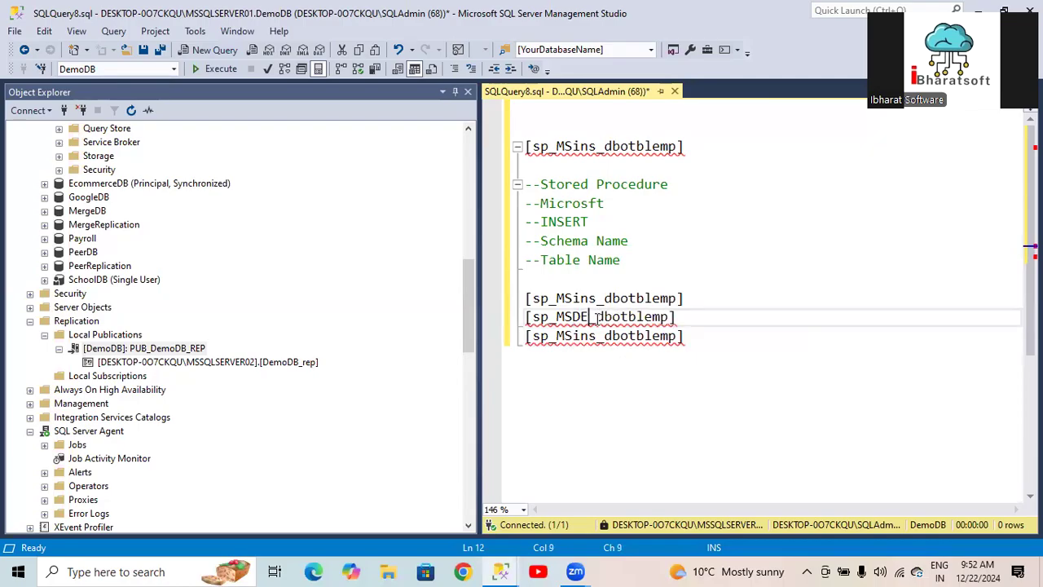
pyautogui.click(576, 298)
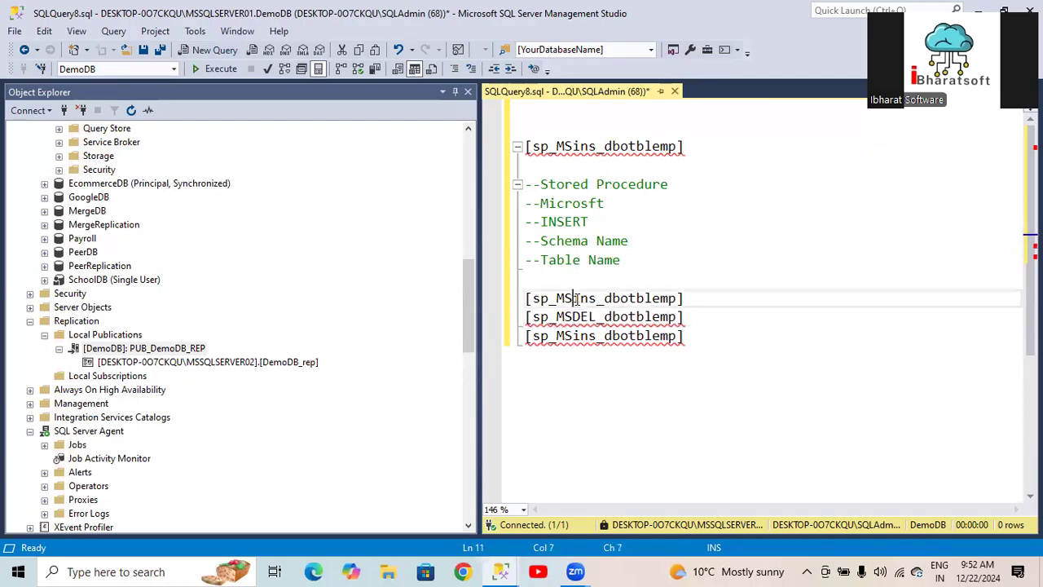
pyautogui.keyDown('shift'); pyautogui.click(597, 300); pyautogui.keyUp('shift')
pyautogui.write('INS')
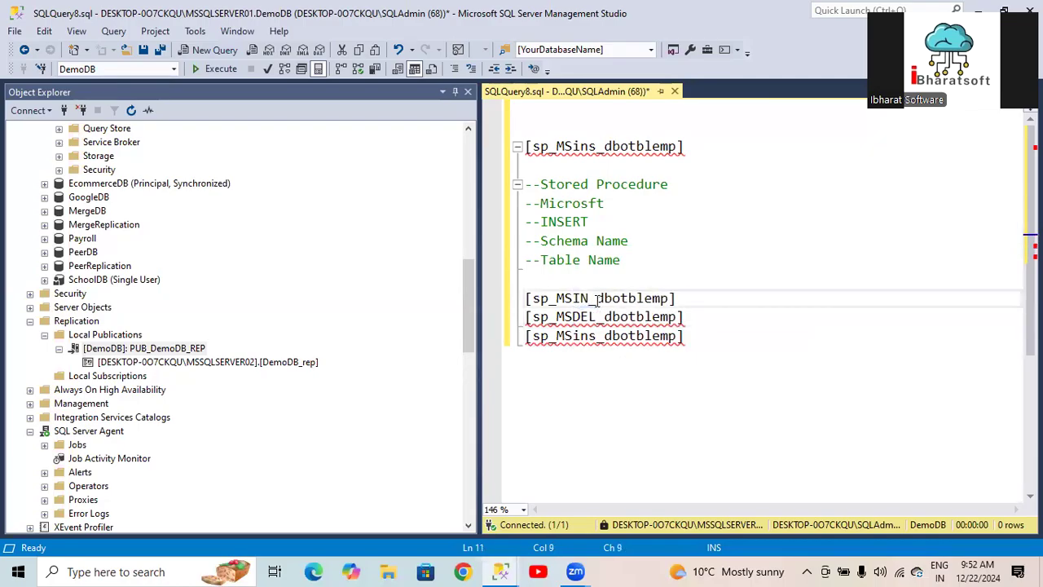
pyautogui.click(573, 335)
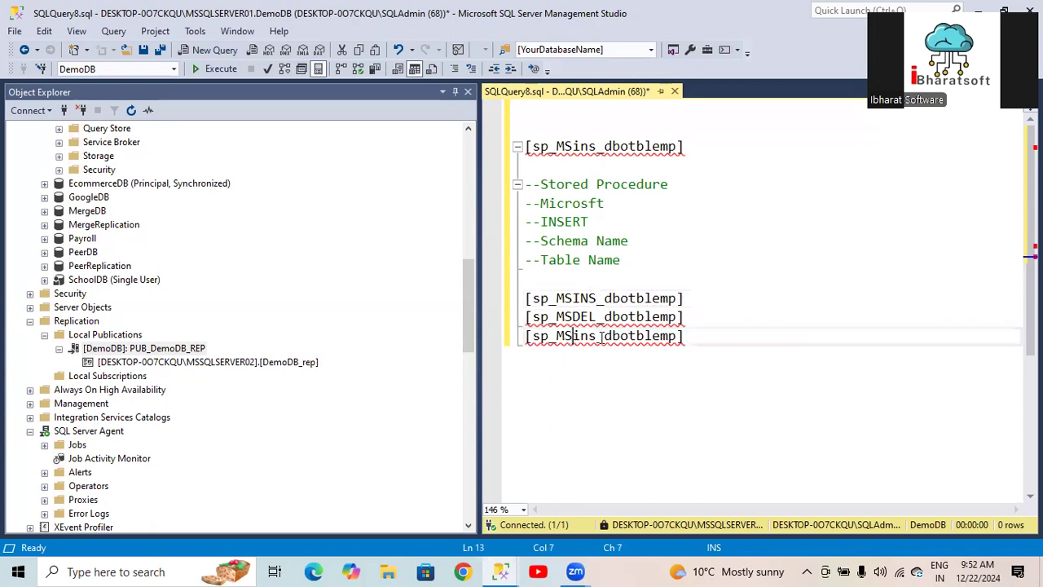
pyautogui.keyDown('shift'); pyautogui.click(599, 336); pyautogui.keyUp('shift')
pyautogui.write('UPD')
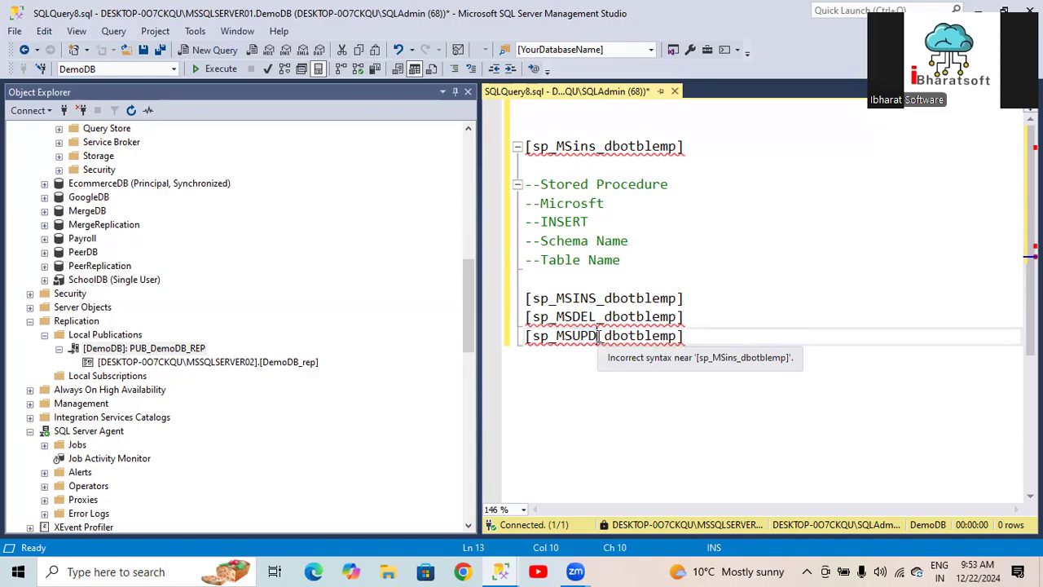
# Compare the procedure names in the query with the UPDATE stored procedure in the tblemp article properties, then close those properties without changes
pyautogui.moveTo(689, 298); pyautogui.dragTo(511, 311)
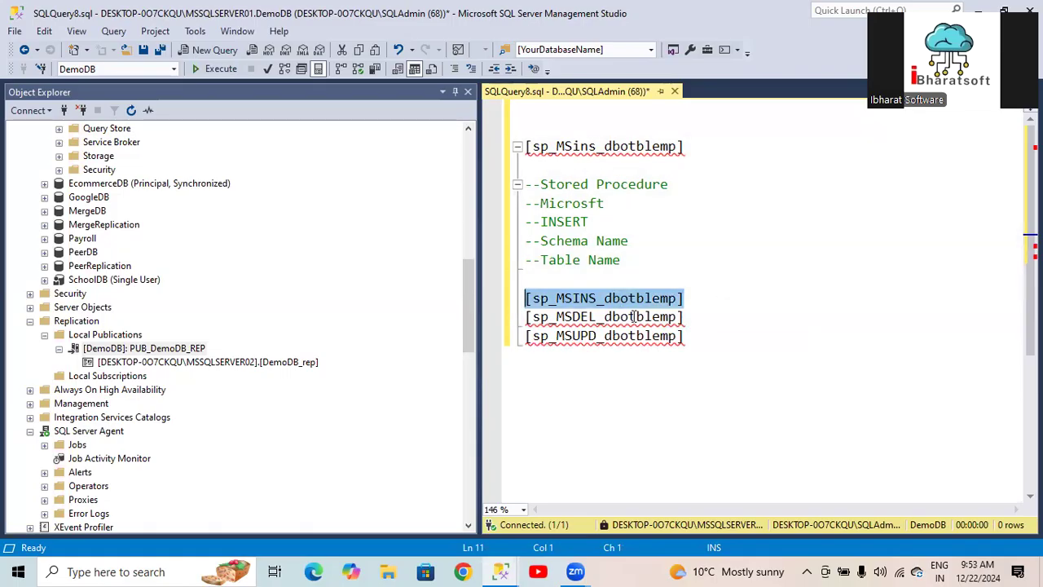
pyautogui.click(558, 317)
pyautogui.moveTo(698, 317); pyautogui.dragTo(486, 328)
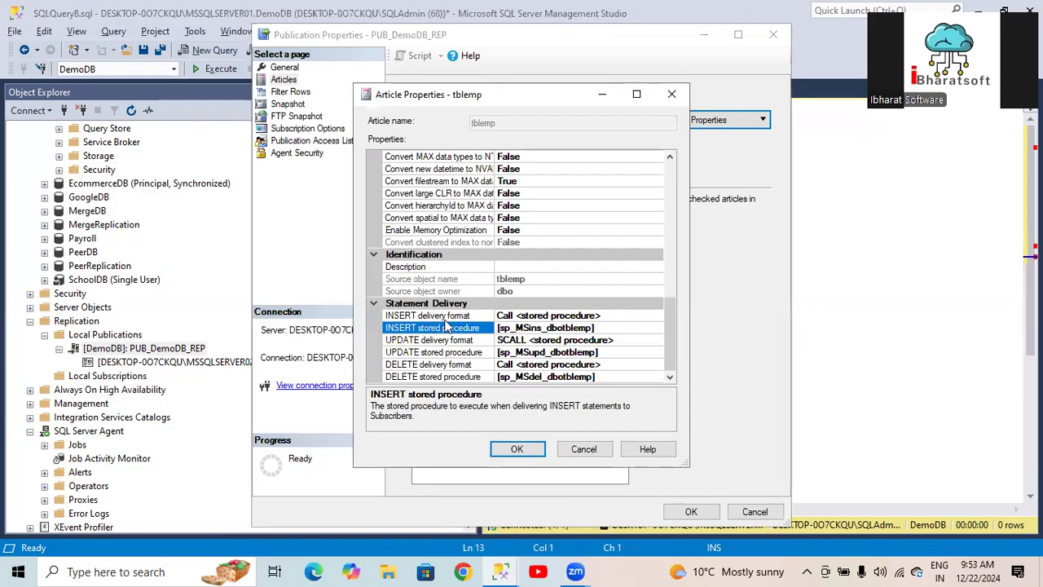
pyautogui.click(542, 354)
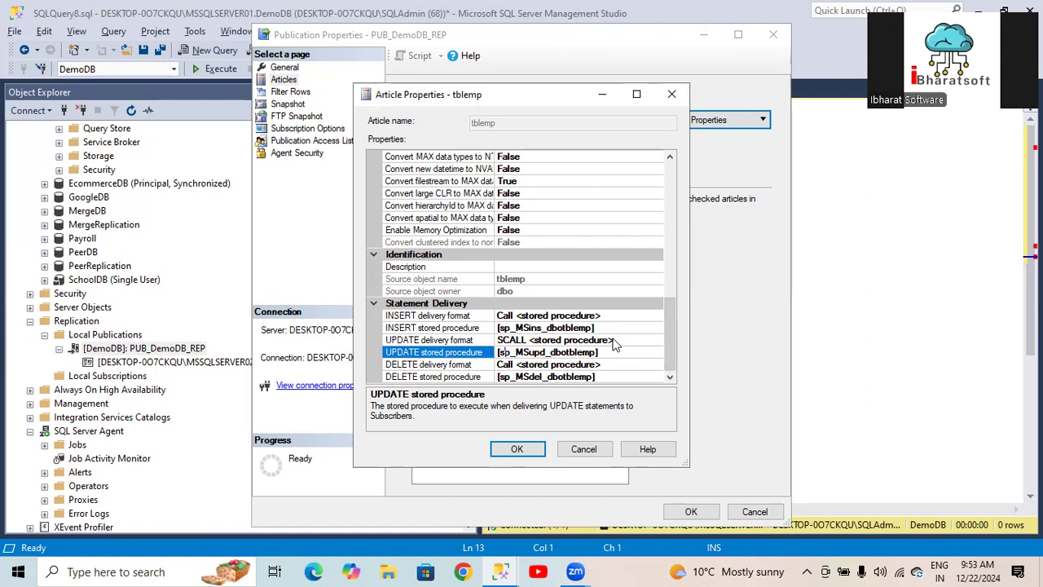
pyautogui.click(605, 451)
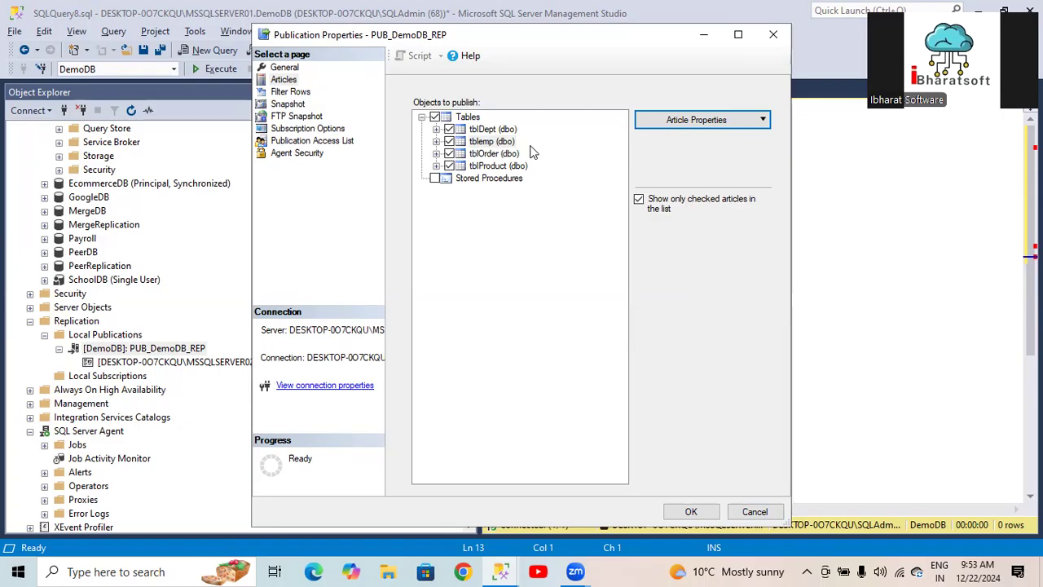
# Set the DELETE delivery format of the tblOrder article to "Do not replicate DELETE statements" and accept the article properties
pyautogui.click(491, 154)
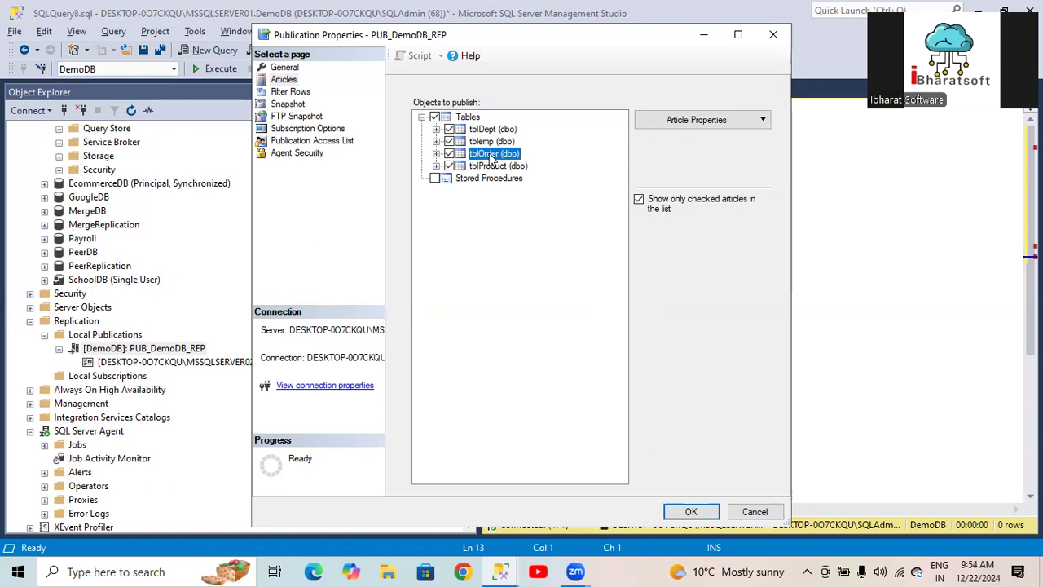
pyautogui.click(763, 122)
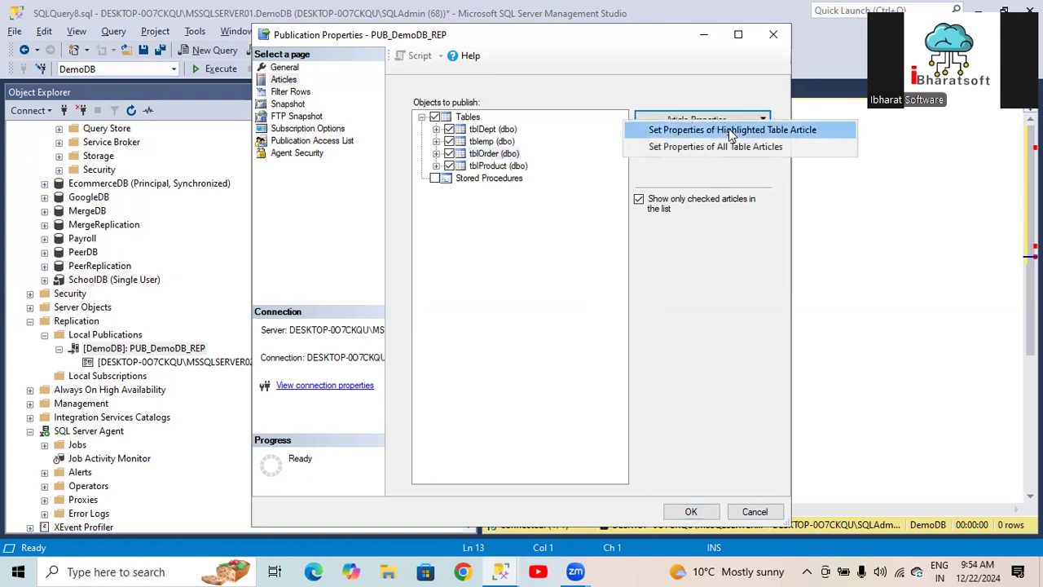
pyautogui.click(726, 131)
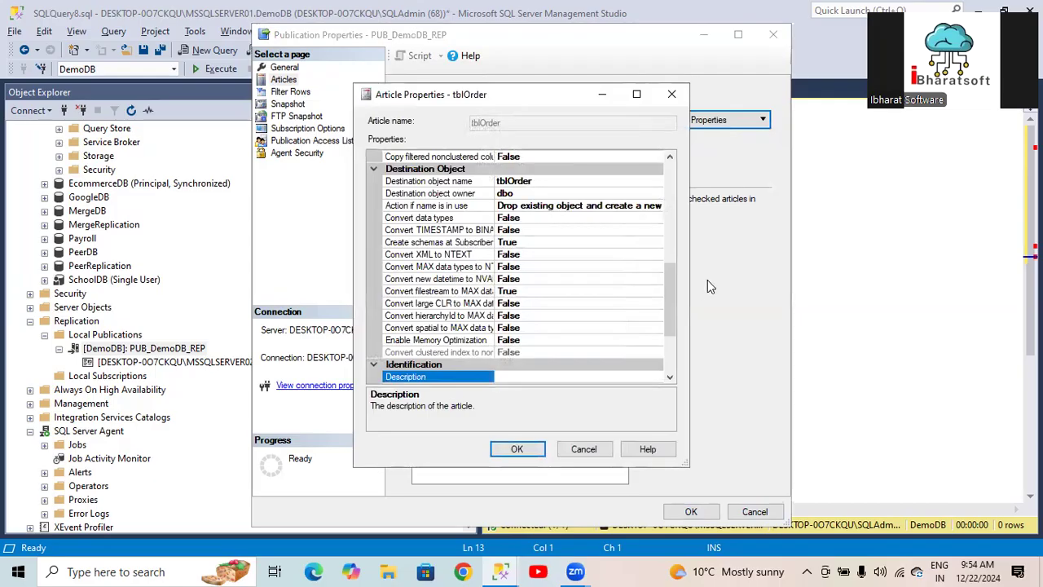
pyautogui.moveTo(667, 270); pyautogui.dragTo(671, 322)
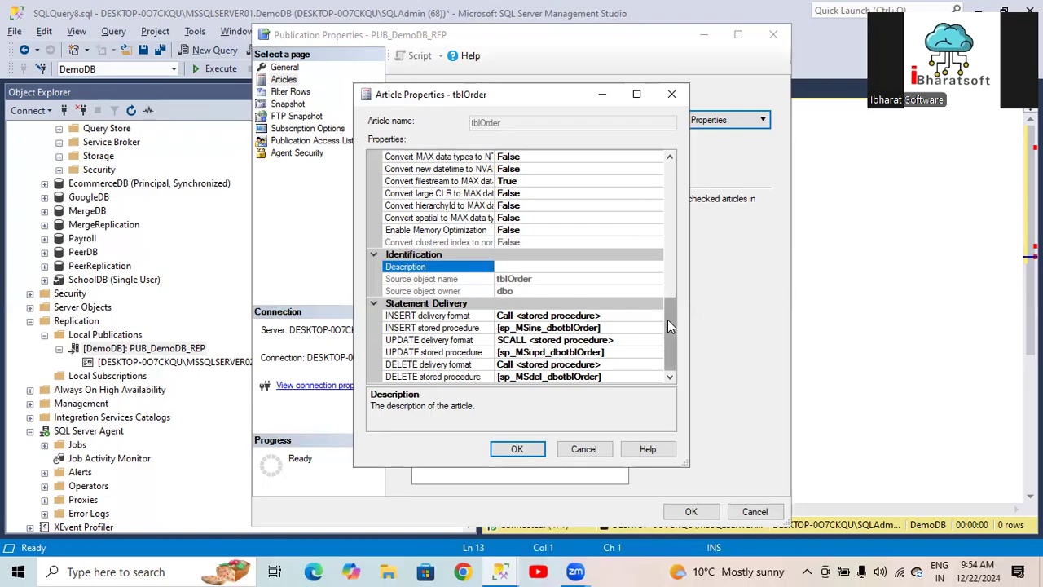
pyautogui.click(518, 366)
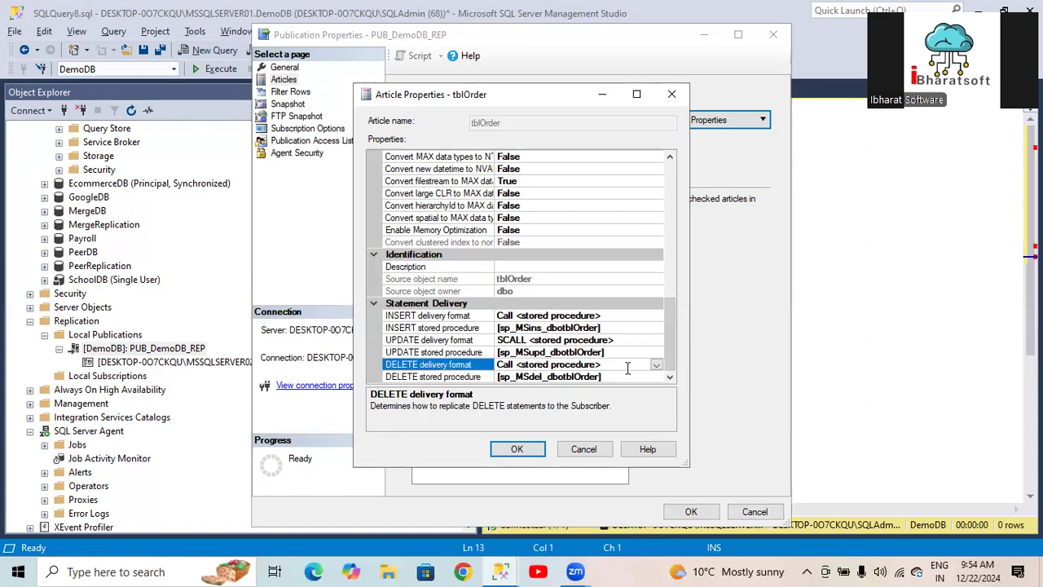
pyautogui.click(657, 364)
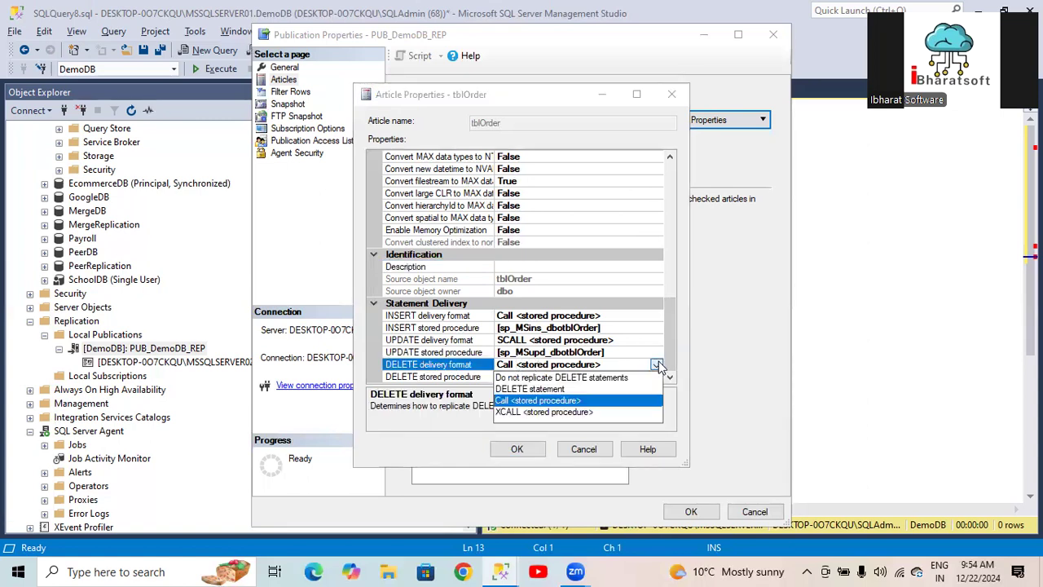
pyautogui.click(535, 378)
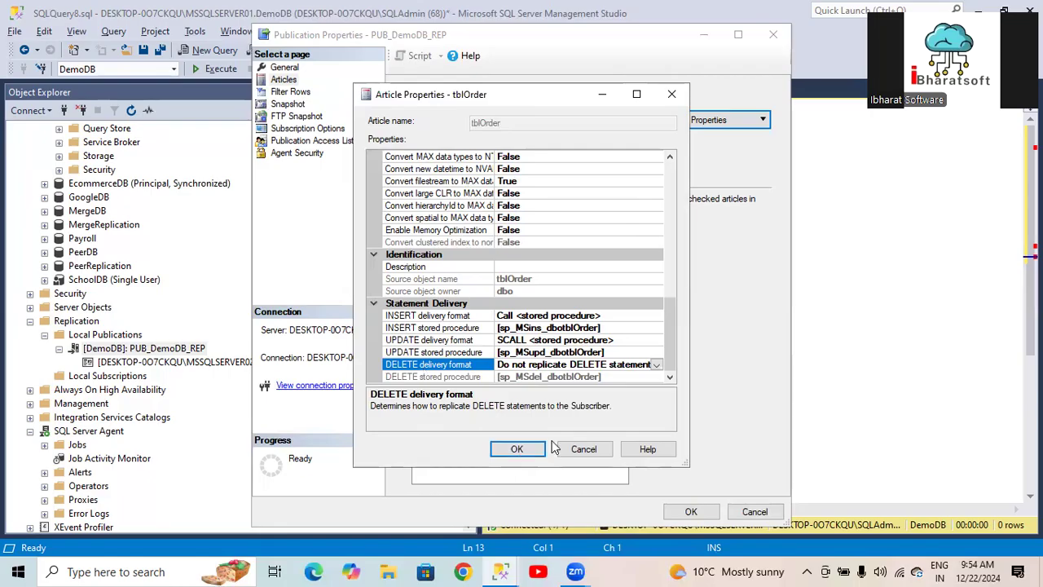
pyautogui.click(618, 352)
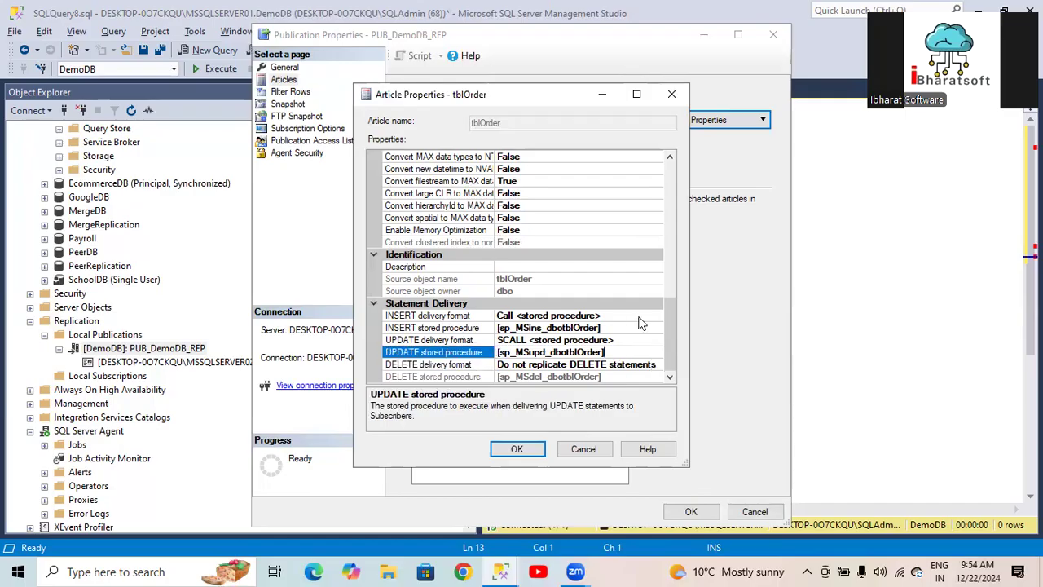
pyautogui.click(620, 328)
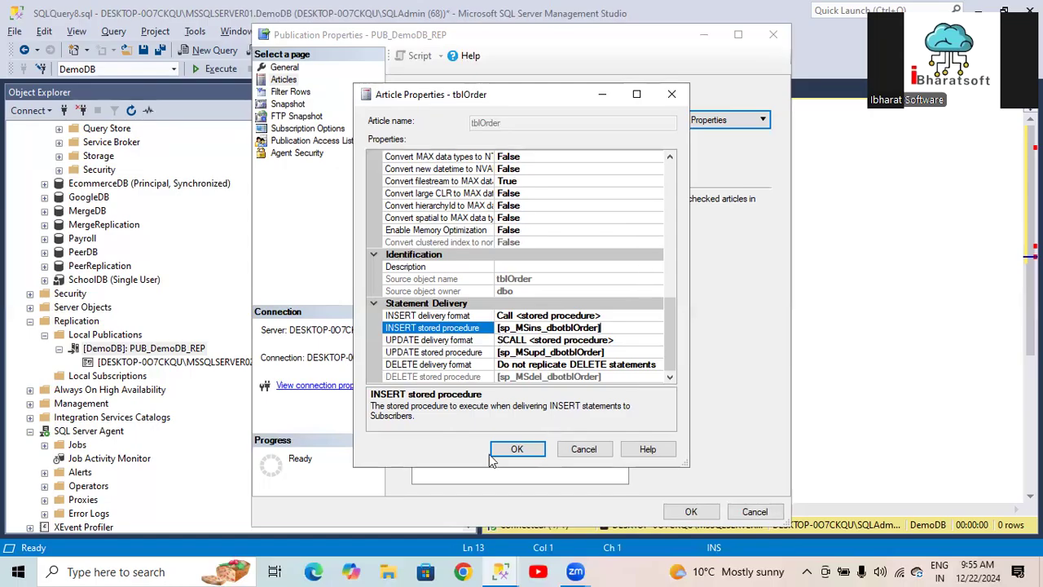
pyautogui.click(520, 450)
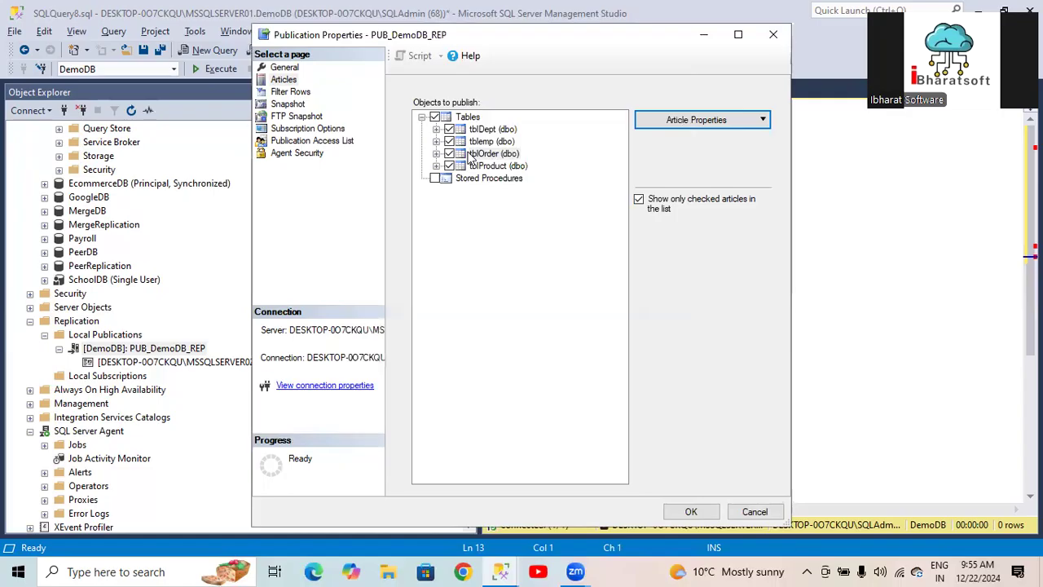
# Examine the statement delivery settings, source object name and source object owner of the tblProduct article, then close its properties without changes
pyautogui.click(493, 167)
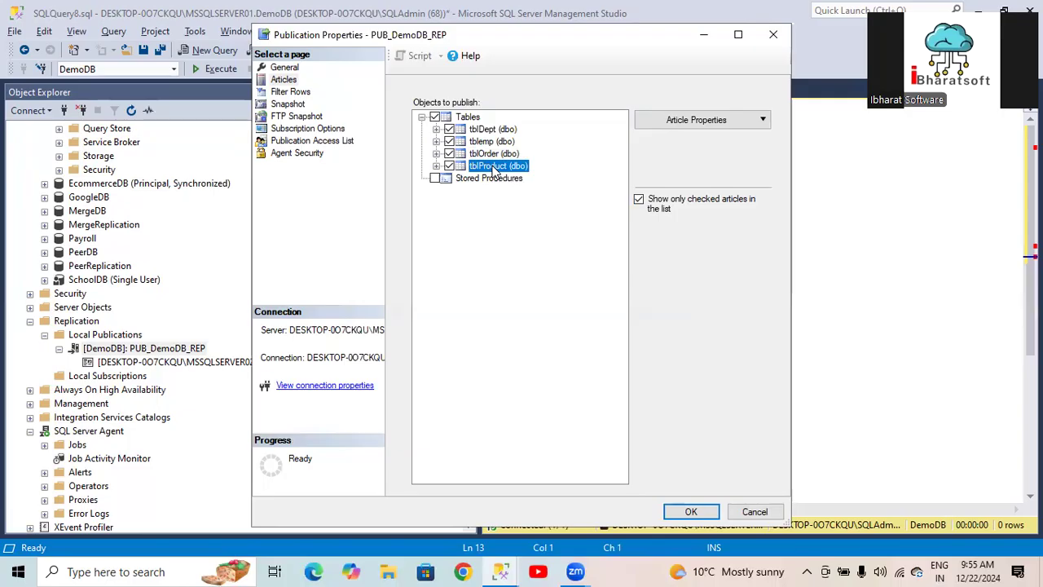
pyautogui.click(722, 120)
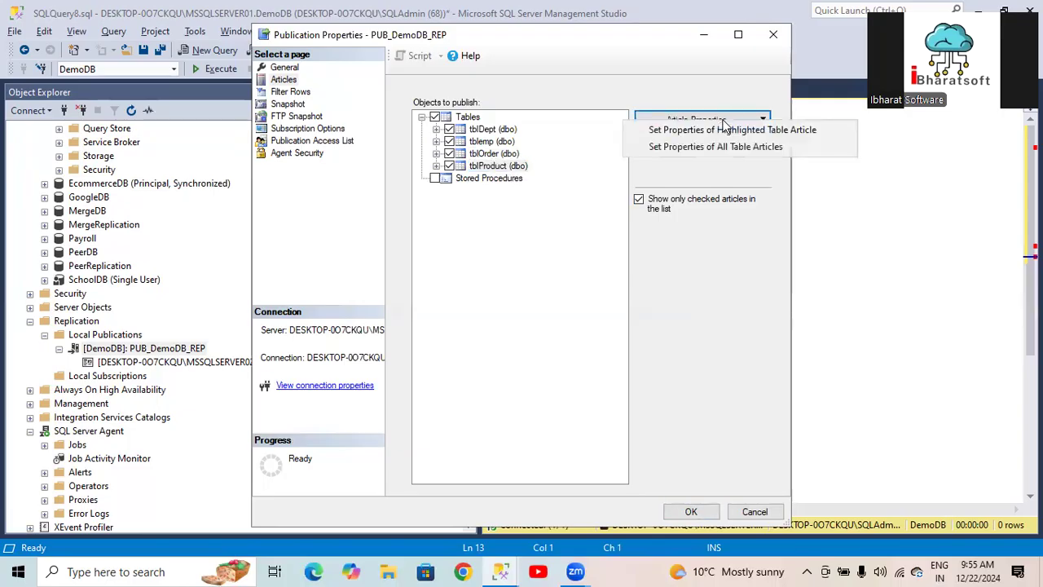
pyautogui.click(722, 129)
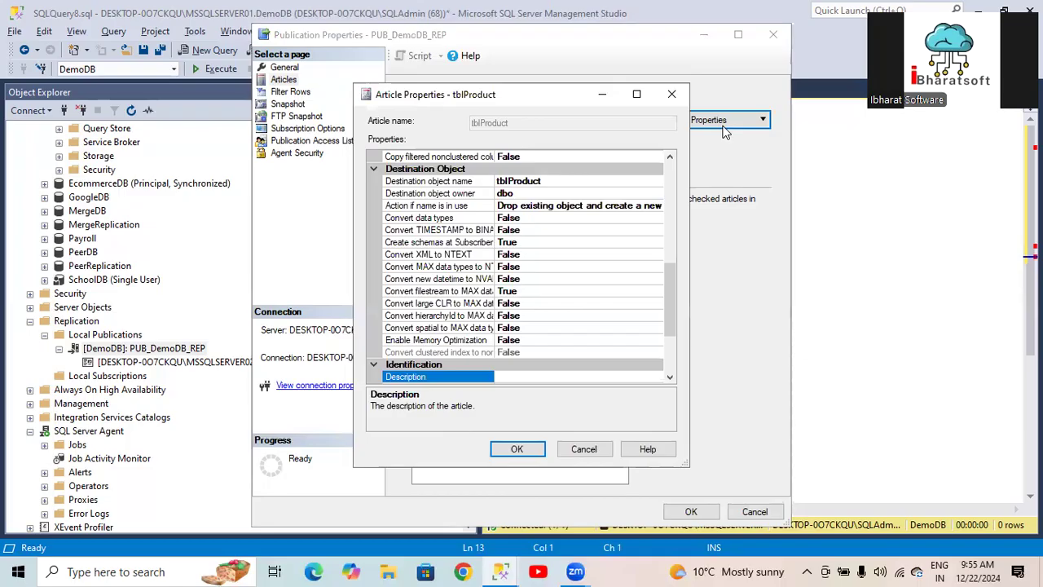
pyautogui.moveTo(664, 295); pyautogui.dragTo(671, 327)
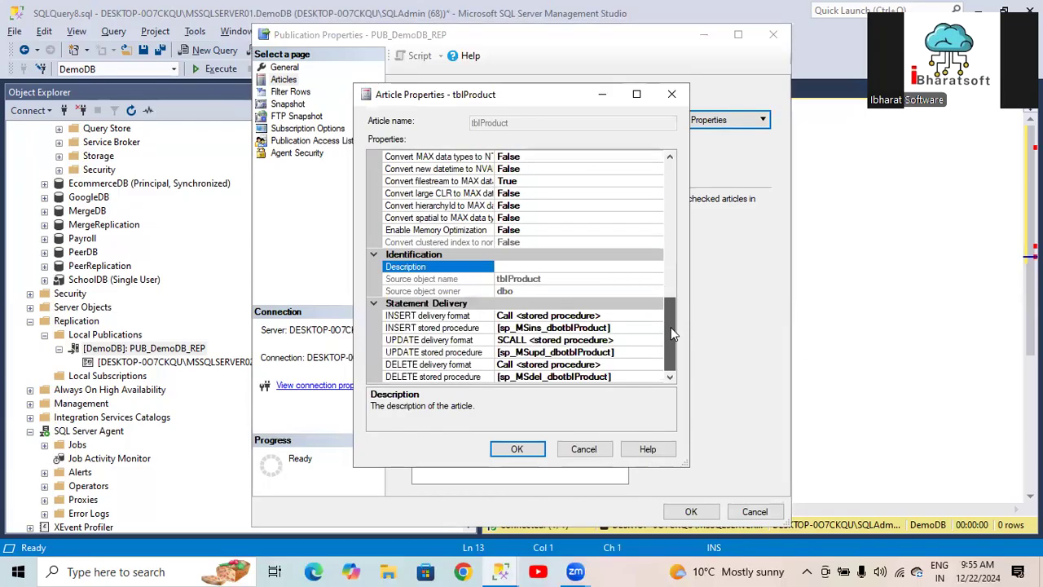
pyautogui.click(438, 280)
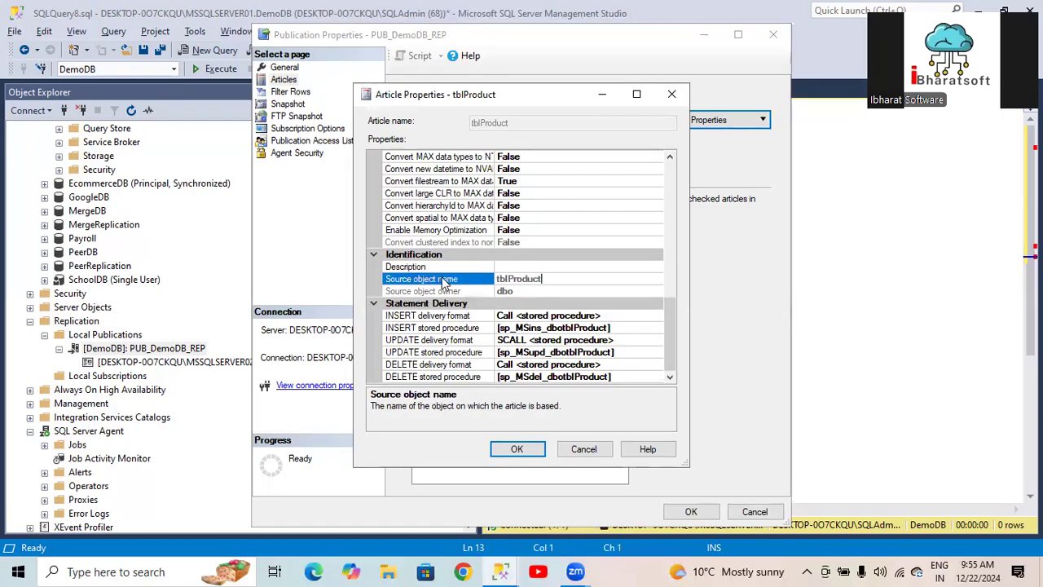
pyautogui.moveTo(546, 279); pyautogui.dragTo(485, 286)
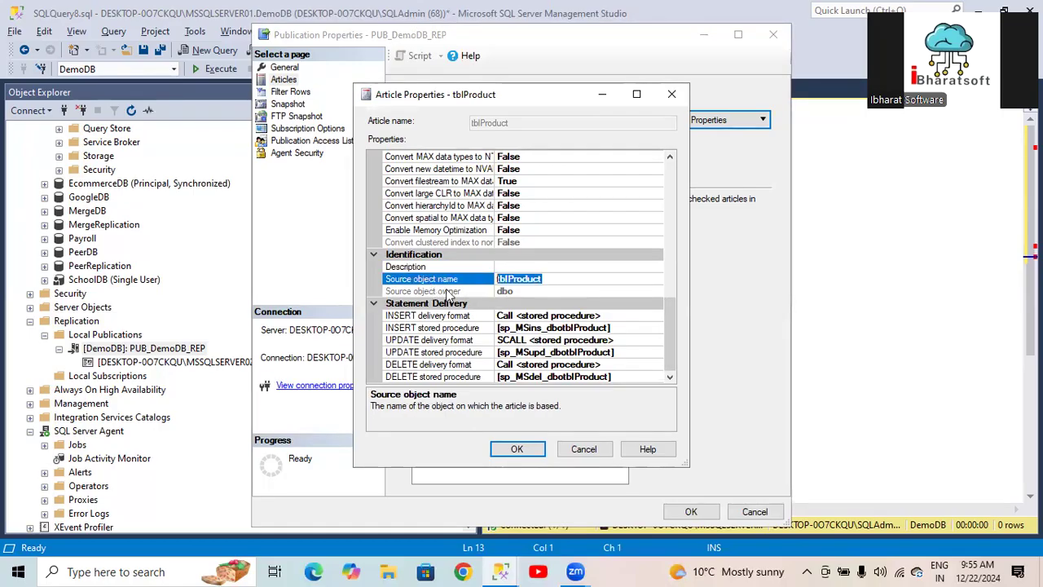
pyautogui.click(526, 292)
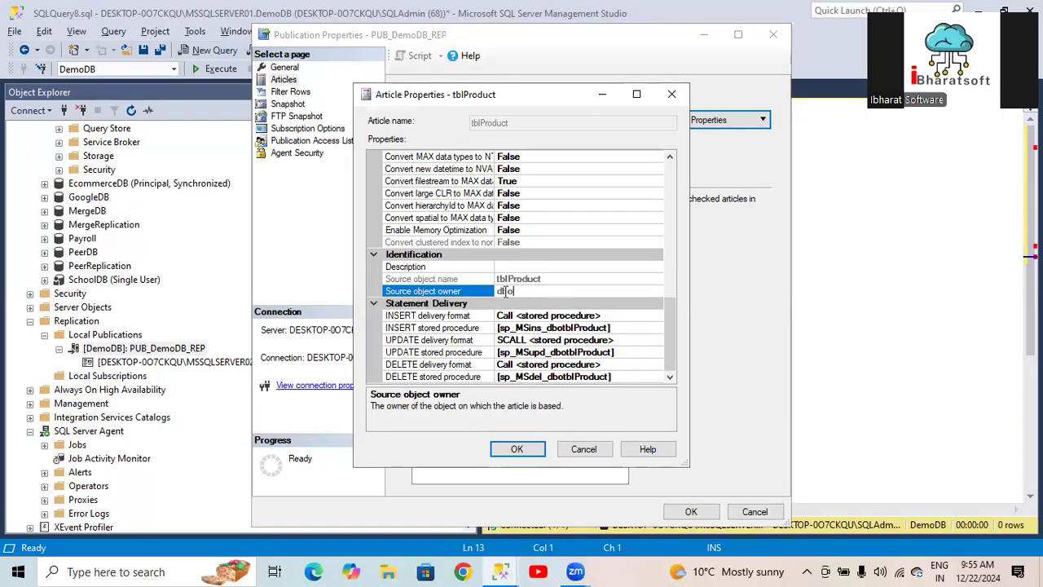
pyautogui.doubleClick(513, 291)
pyautogui.click(585, 448)
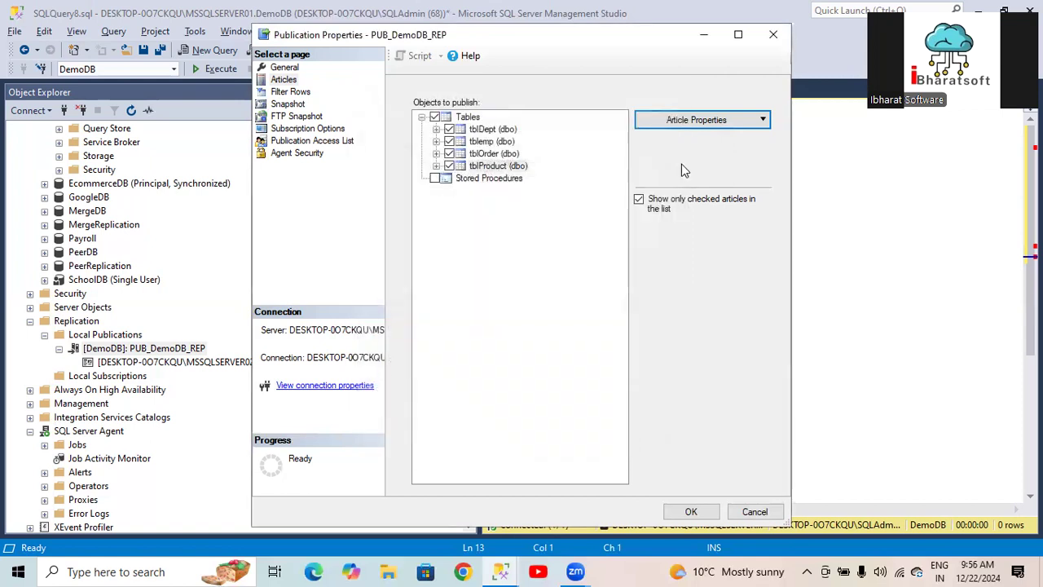
pyautogui.click(481, 156)
pyautogui.click(697, 122)
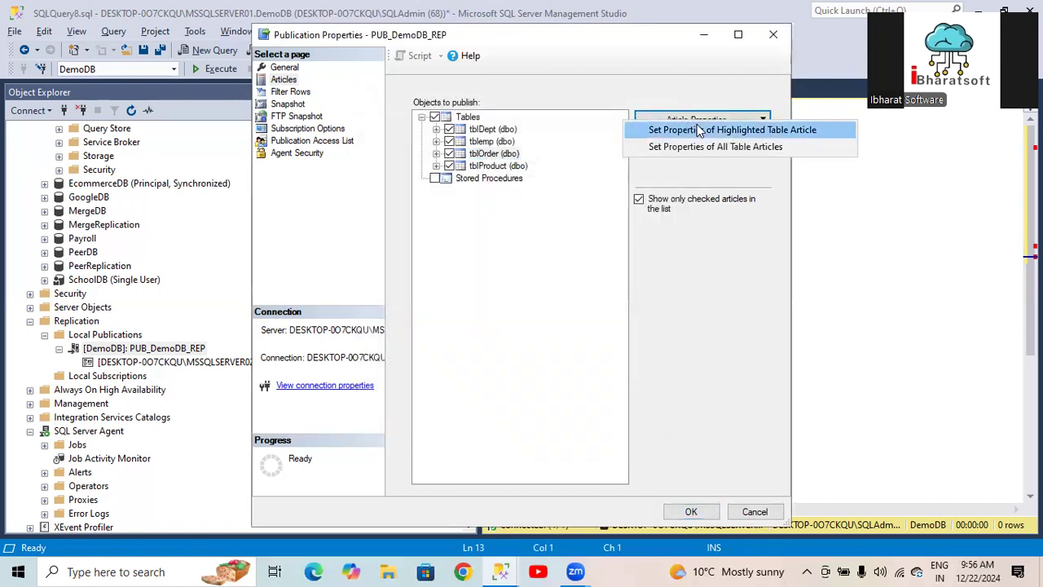
pyautogui.click(693, 144)
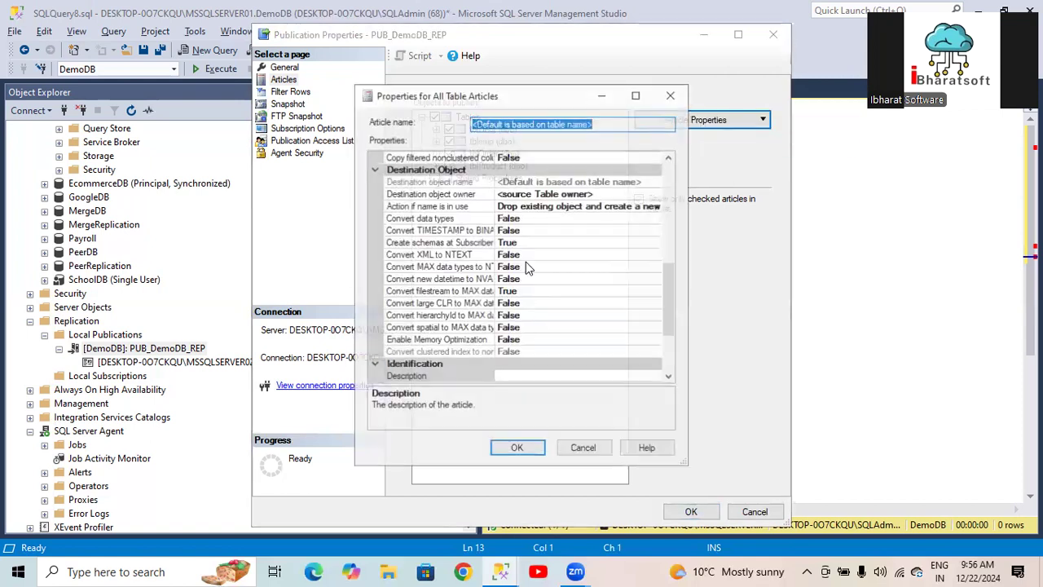
pyautogui.click(670, 95)
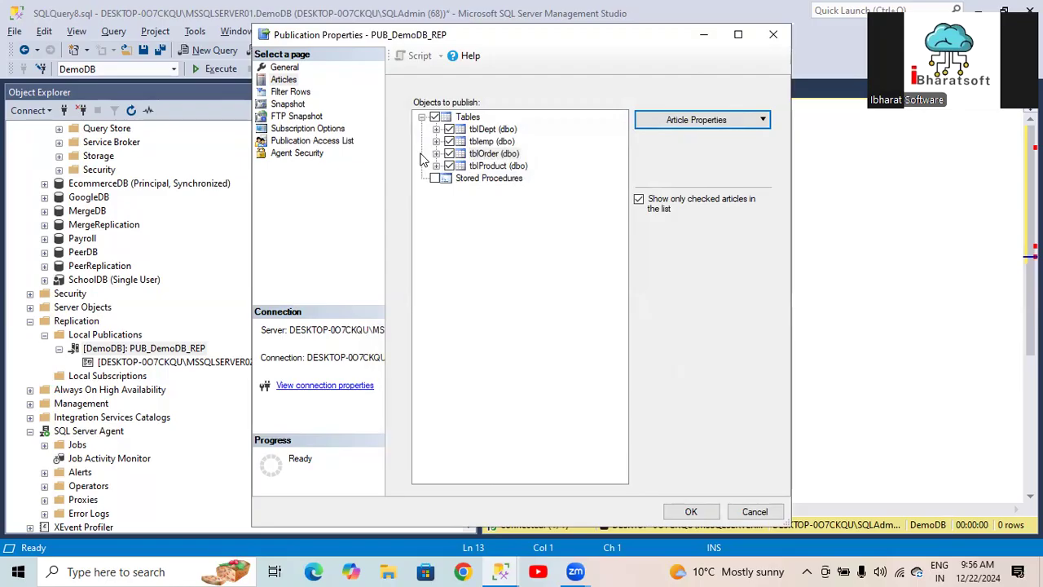
# Examine the shared properties of all table articles, covering the destination object, statement delivery and copy-to-subscriber settings
pyautogui.click(713, 126)
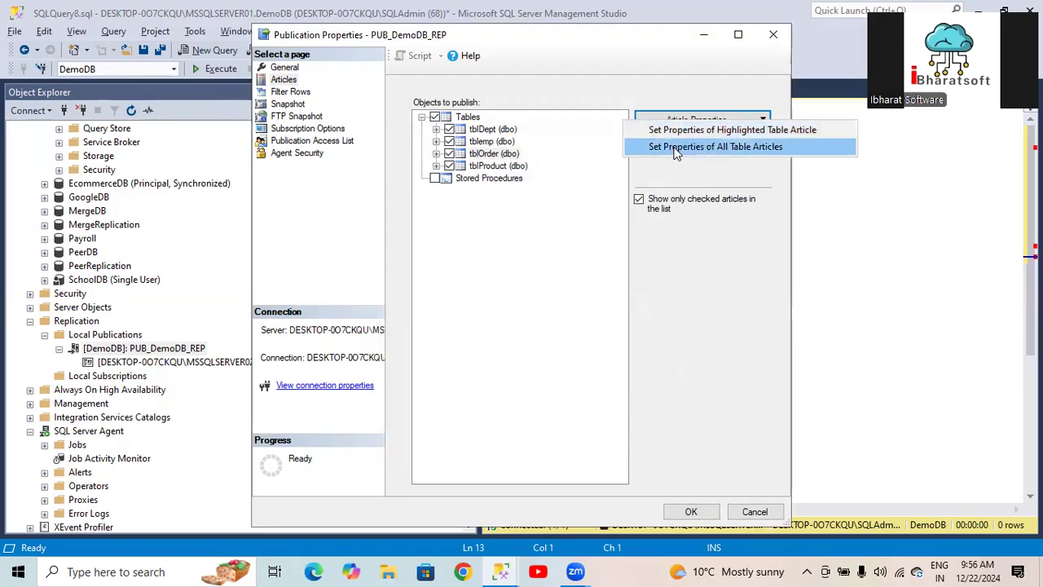
pyautogui.click(750, 148)
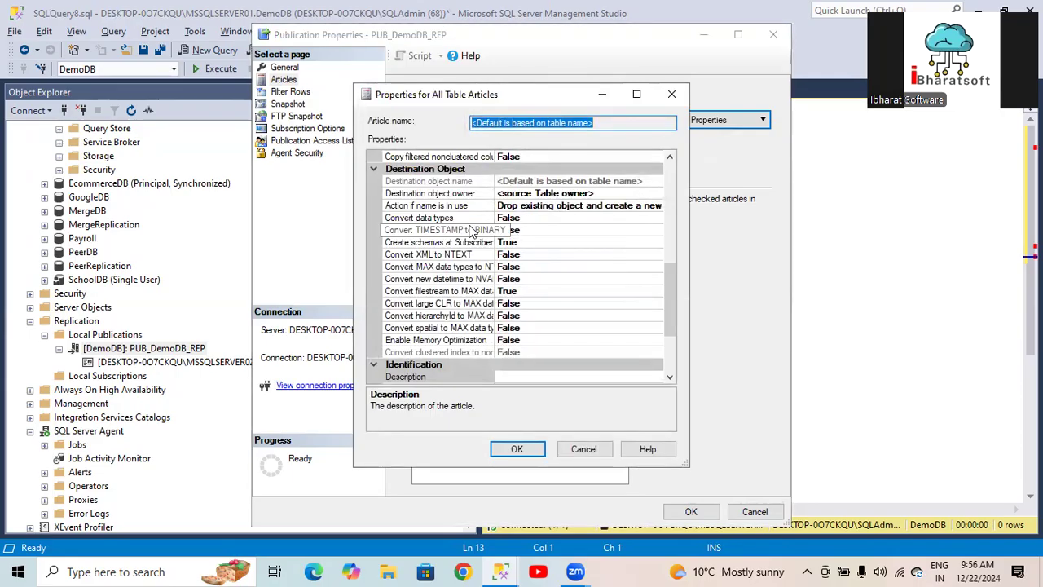
pyautogui.doubleClick(438, 294)
pyautogui.scroll(-3, 466, 270)
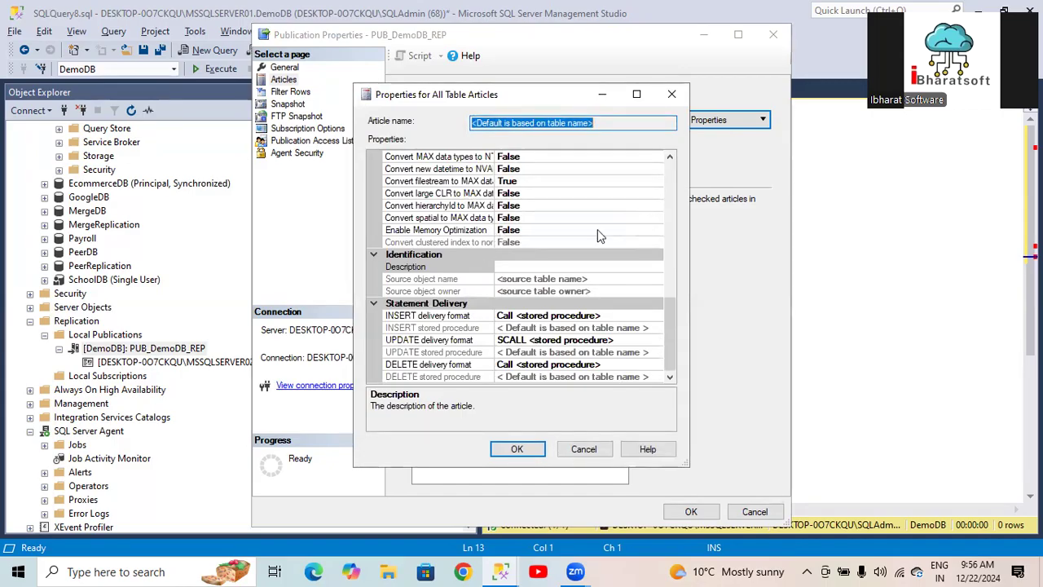
pyautogui.scroll(2, 598, 235)
pyautogui.scroll(3, 530, 232)
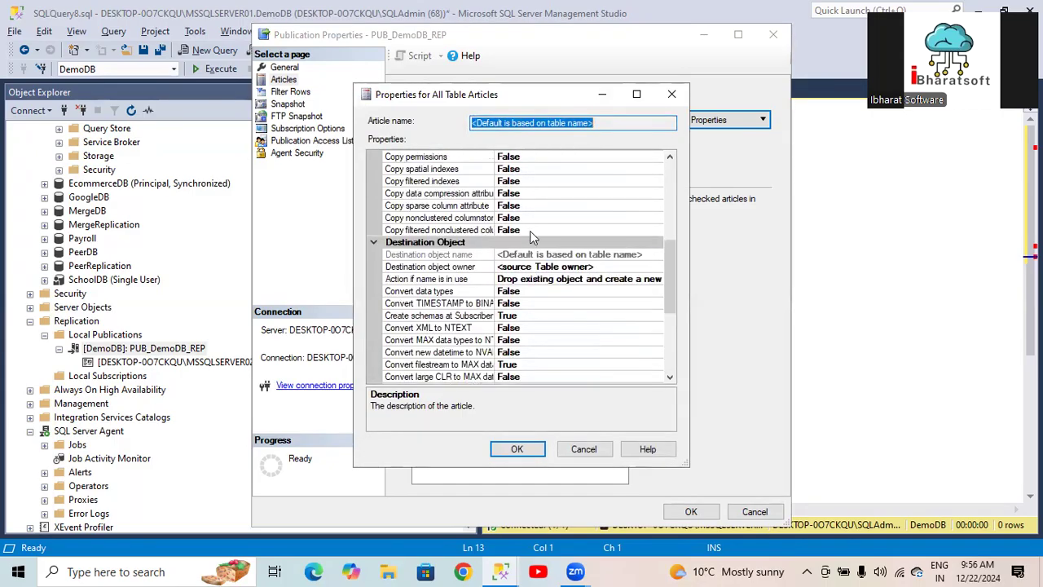
pyautogui.scroll(2, 529, 231)
pyautogui.scroll(3, 442, 241)
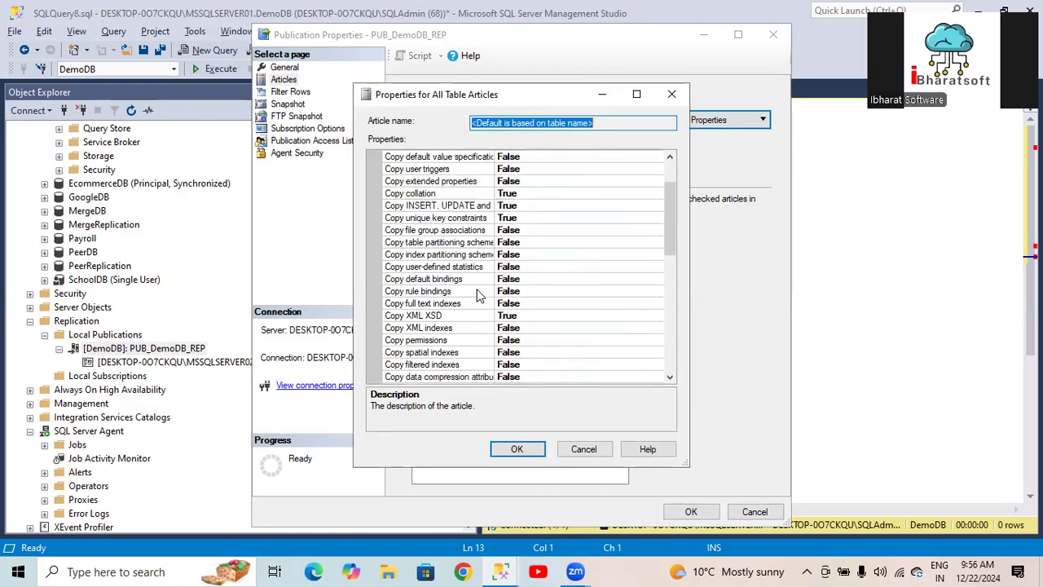
pyautogui.scroll(2, 479, 291)
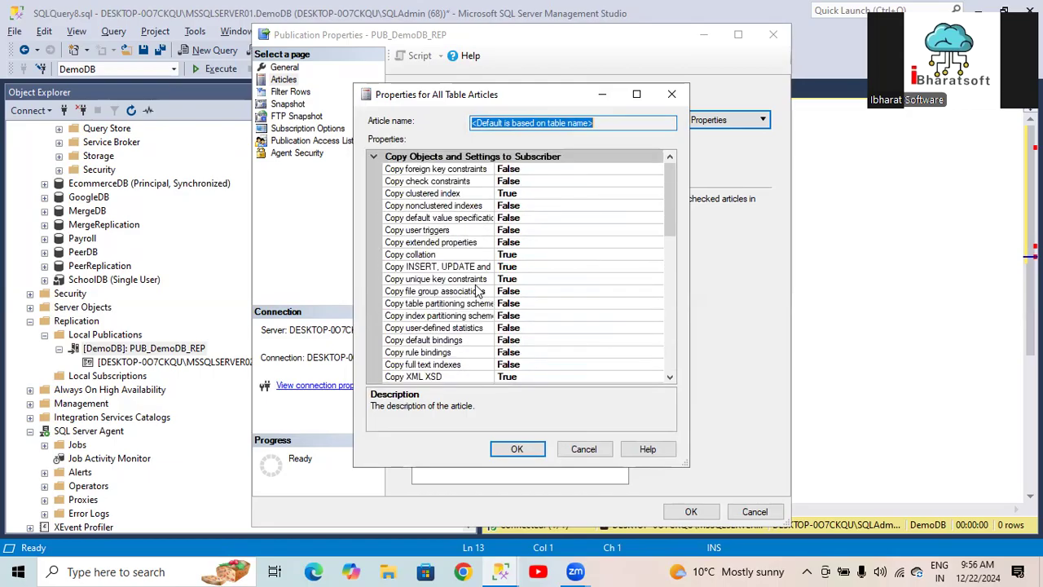
# Try setting Copy nonclustered indexes to True for all table articles, review the remaining properties, and cancel the change
pyautogui.click(455, 207)
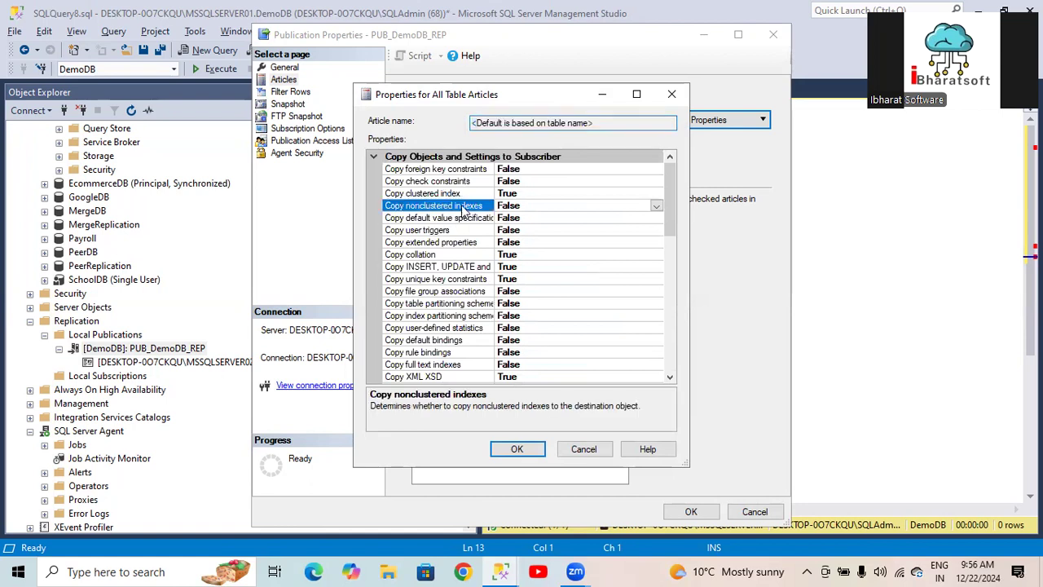
pyautogui.click(657, 206)
pyautogui.click(535, 218)
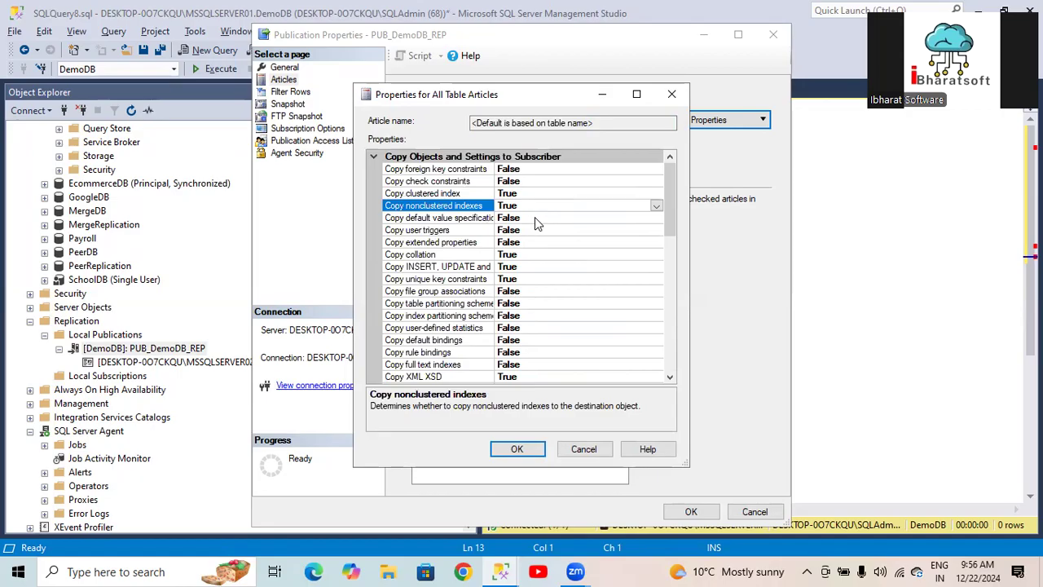
pyautogui.scroll(-1, 468, 327)
pyautogui.scroll(-1, 469, 328)
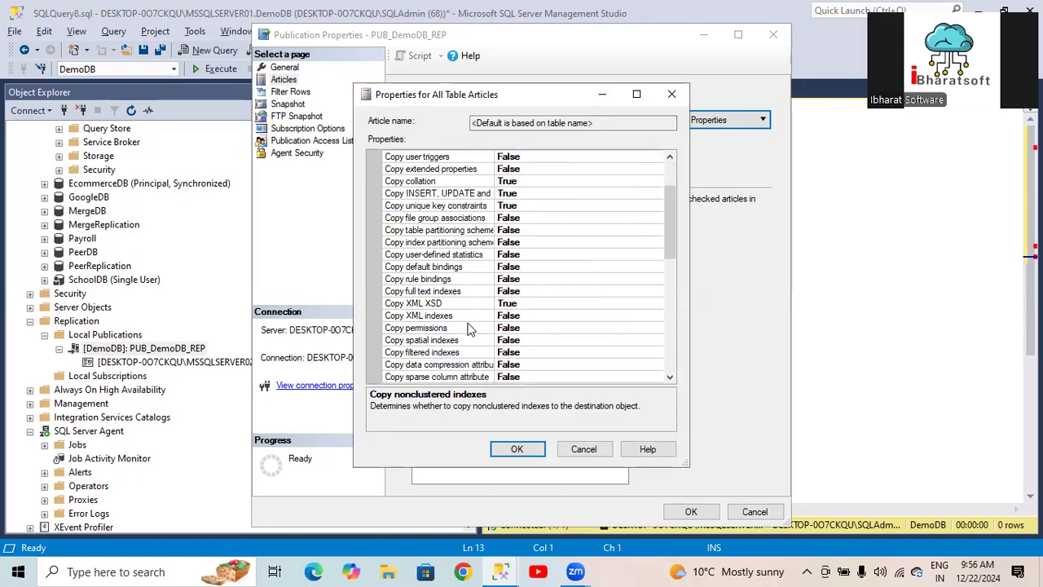
pyautogui.scroll(2, 468, 326)
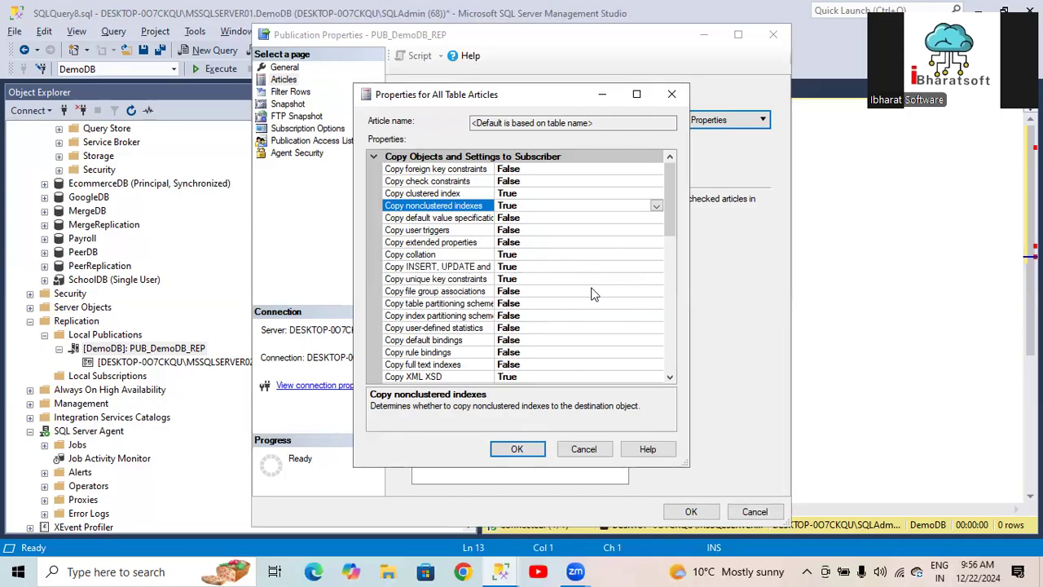
pyautogui.scroll(-10, 594, 294)
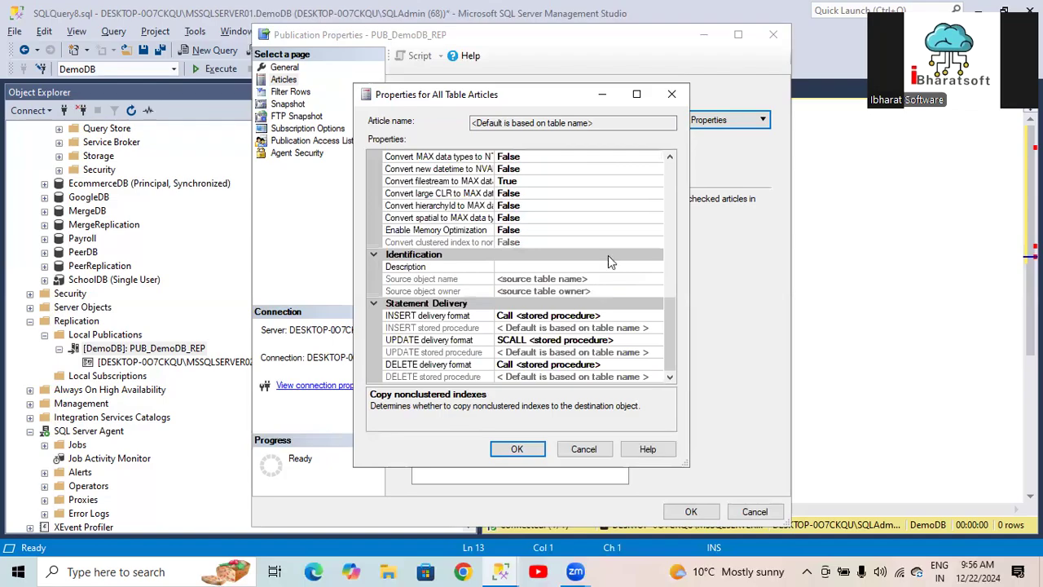
pyautogui.scroll(5, 608, 255)
pyautogui.click(590, 449)
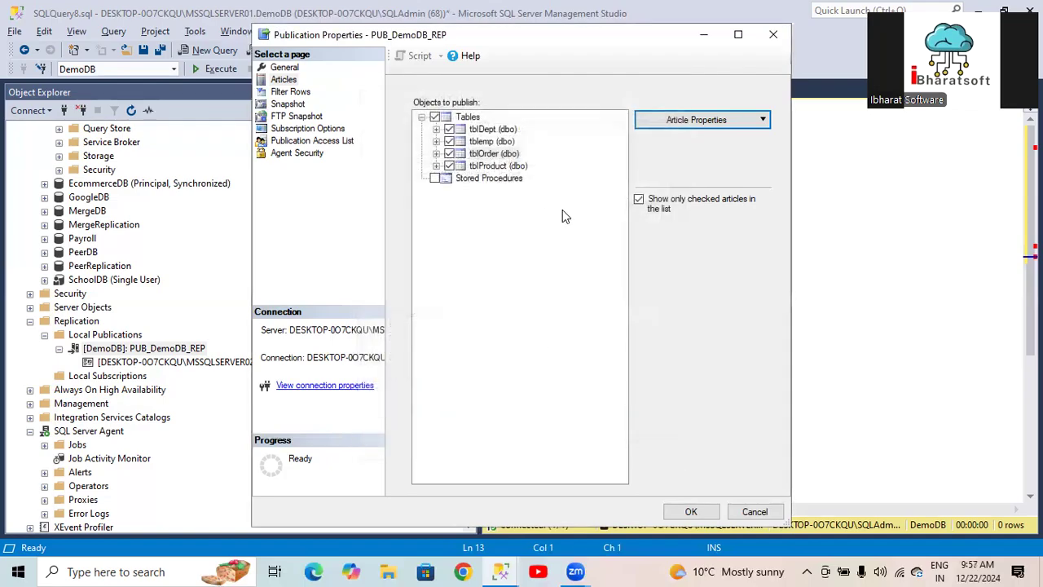
# In the tblOrder article properties, try replacing the INSERT stored procedure name with arbitrary placeholder text
pyautogui.click(494, 154)
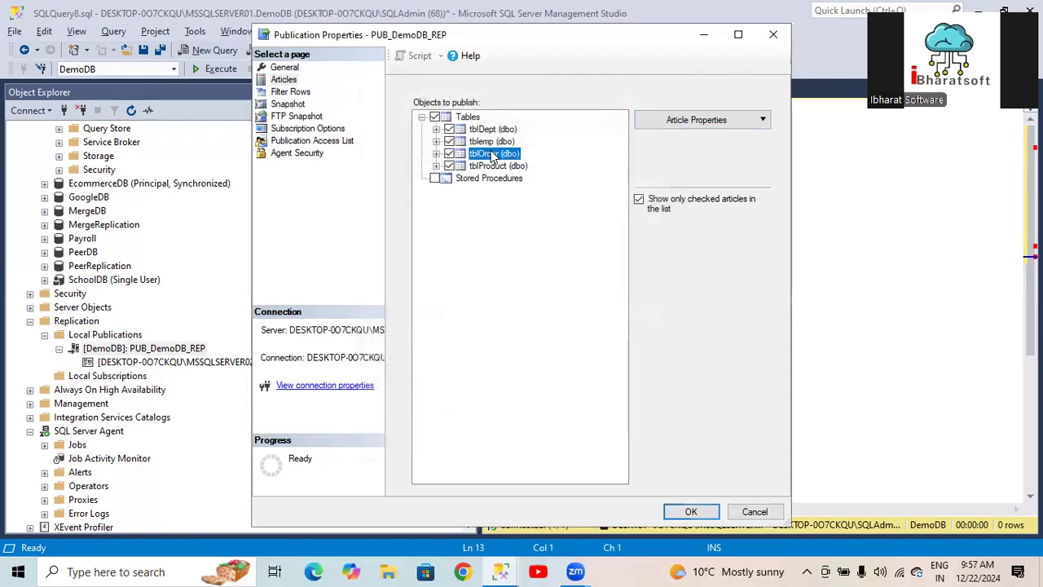
pyautogui.click(731, 124)
pyautogui.click(713, 132)
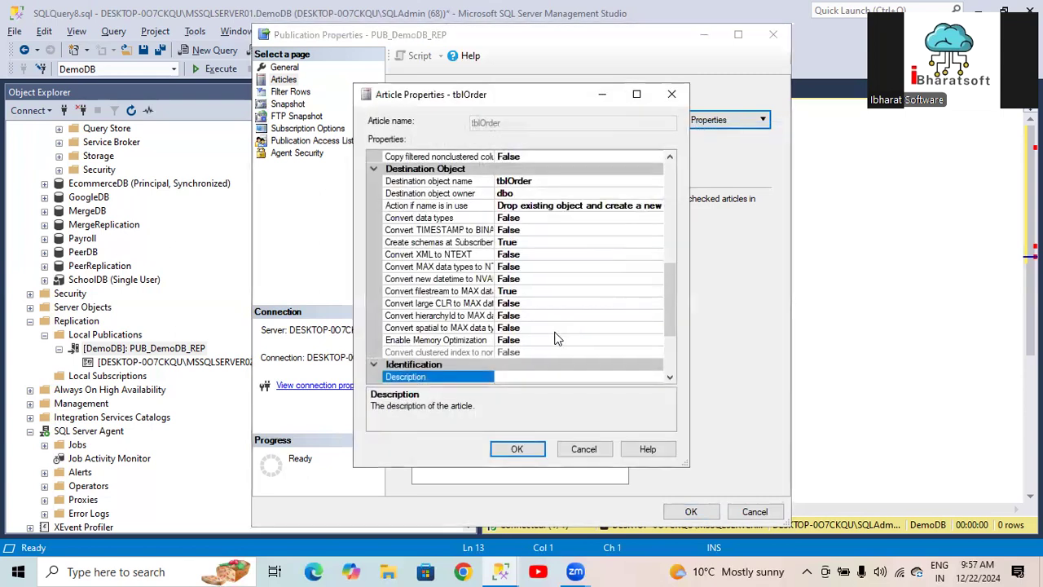
pyautogui.scroll(-3, 562, 326)
pyautogui.click(599, 328)
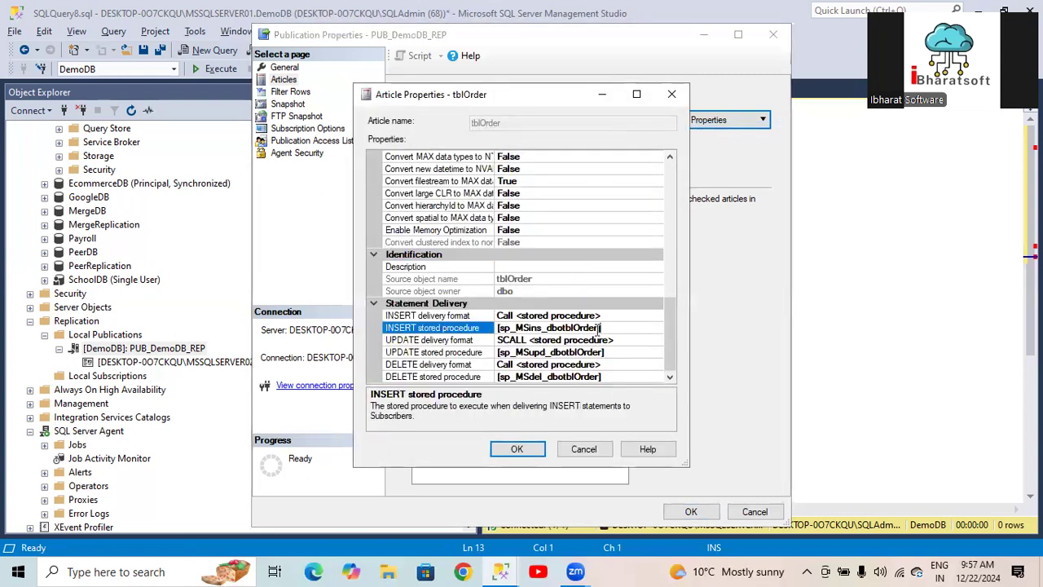
pyautogui.click(412, 333)
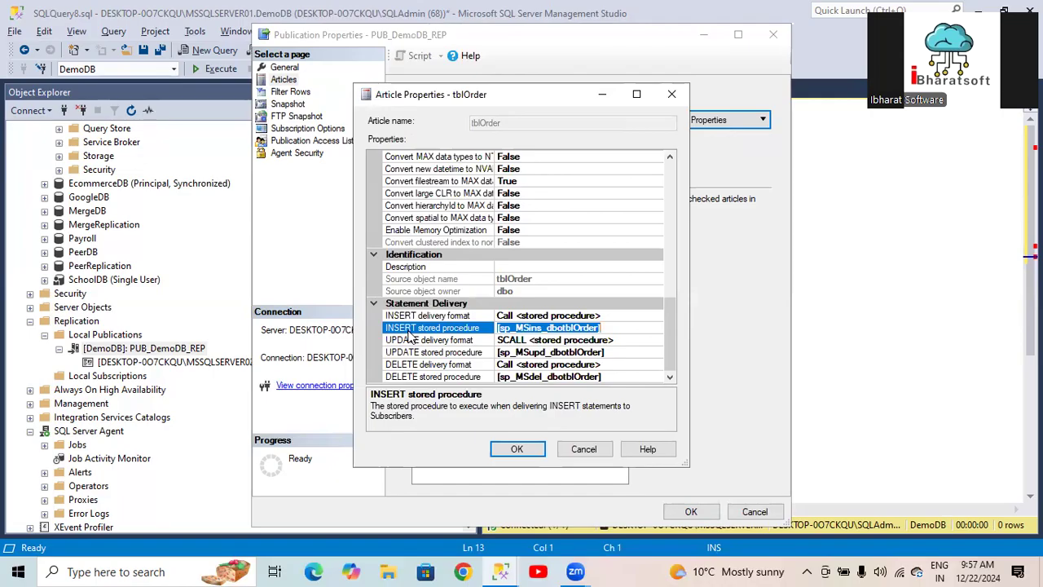
pyautogui.write('asasassaassa')
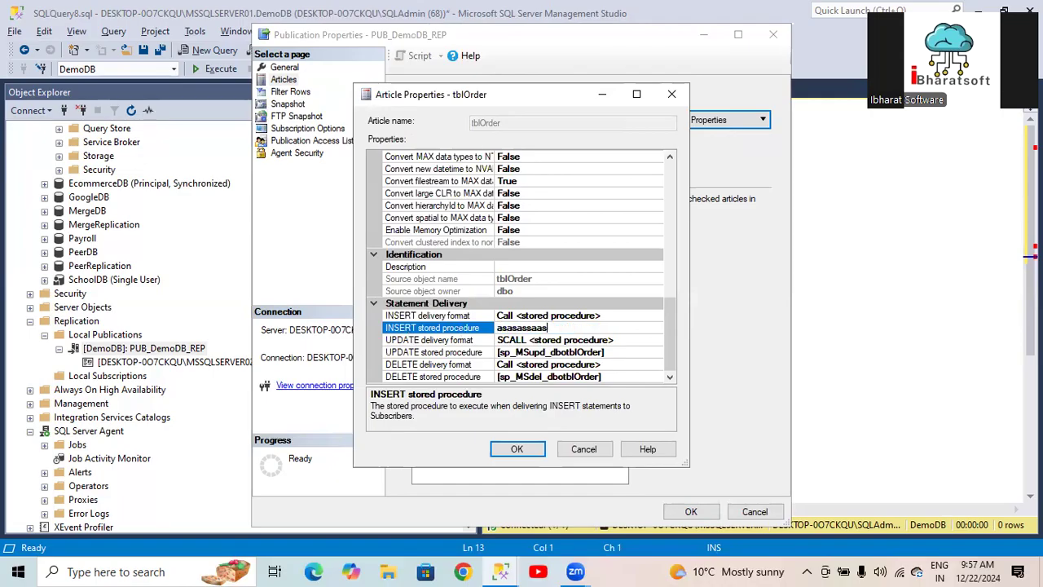
# Replace the placeholder in the tblOrder article's INSERT stored procedure with the custom name sp_update_Insert
pyautogui.hotkey('ctrl', 'a')
pyautogui.write('ups')
pyautogui.press('BackSpace')
pyautogui.press('BackSpace')
pyautogui.press('BackSpace')
pyautogui.write('up')
pyautogui.write('s_')
pyautogui.press('BackSpace')
pyautogui.press('BackSpace')
pyautogui.press('BackSpace')
pyautogui.press('BackSpace')
pyautogui.write('sp_')
pyautogui.press('BackSpace')
pyautogui.press('BackSpace')
pyautogui.press('BackSpace')
pyautogui.write('update')
pyautogui.press('BackSpace')
pyautogui.press('BackSpace')
pyautogui.press('BackSpace')
pyautogui.press('BackSpace')
pyautogui.write('_Insert')
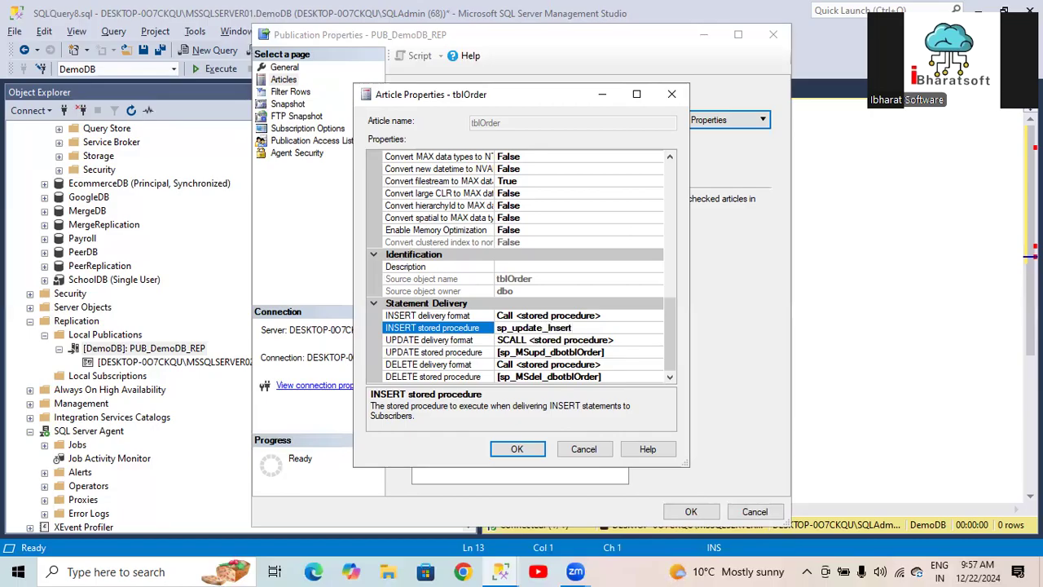
# Extend the INSERT stored procedure name with _DBO_tblOrder and cancel the tblOrder article properties
pyautogui.write('_DBO_EMP')
pyautogui.press('BackSpace')
pyautogui.press('BackSpace')
pyautogui.press('BackSpace')
pyautogui.write('tblOrder')
pyautogui.press('Return')
pyautogui.click(584, 449)
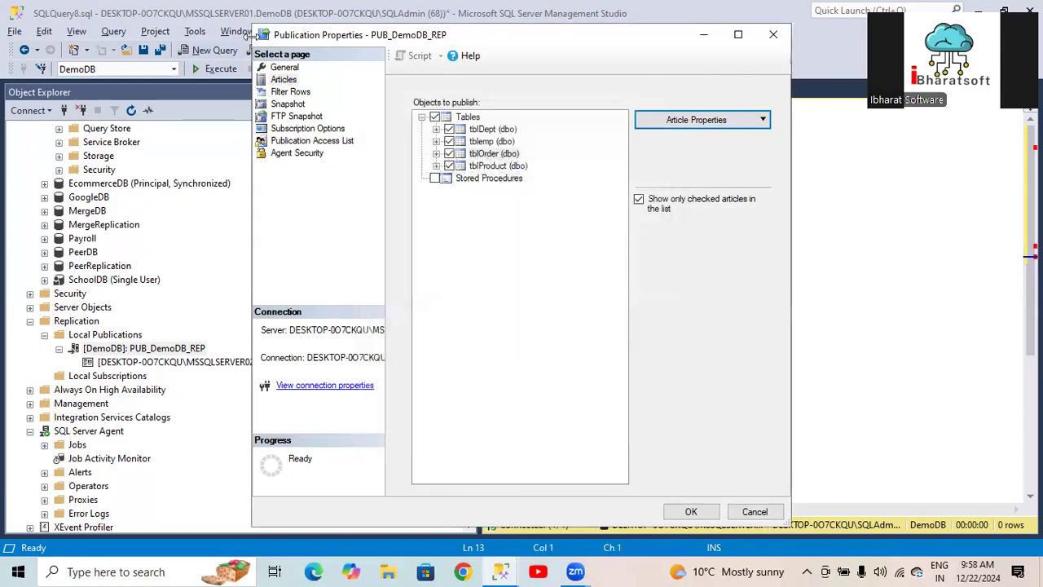
# Close the publication properties without saving and open a new query on the DemoDB database of MSSQLSERVER01
pyautogui.moveTo(269, 41); pyautogui.dragTo(277, 131)
pyautogui.click(781, 124)
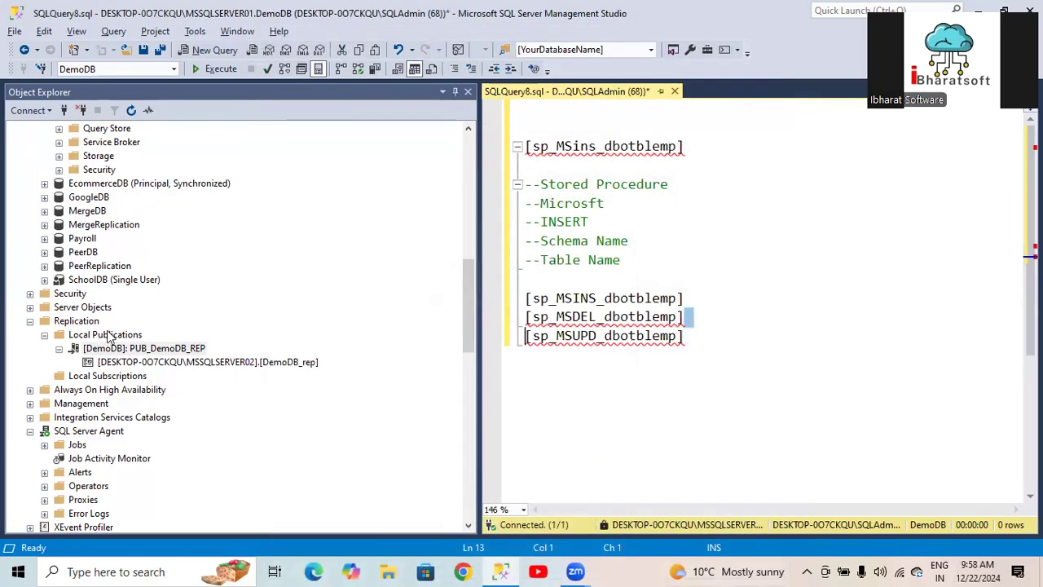
pyautogui.scroll(4, 147, 323)
pyautogui.scroll(7, 155, 244)
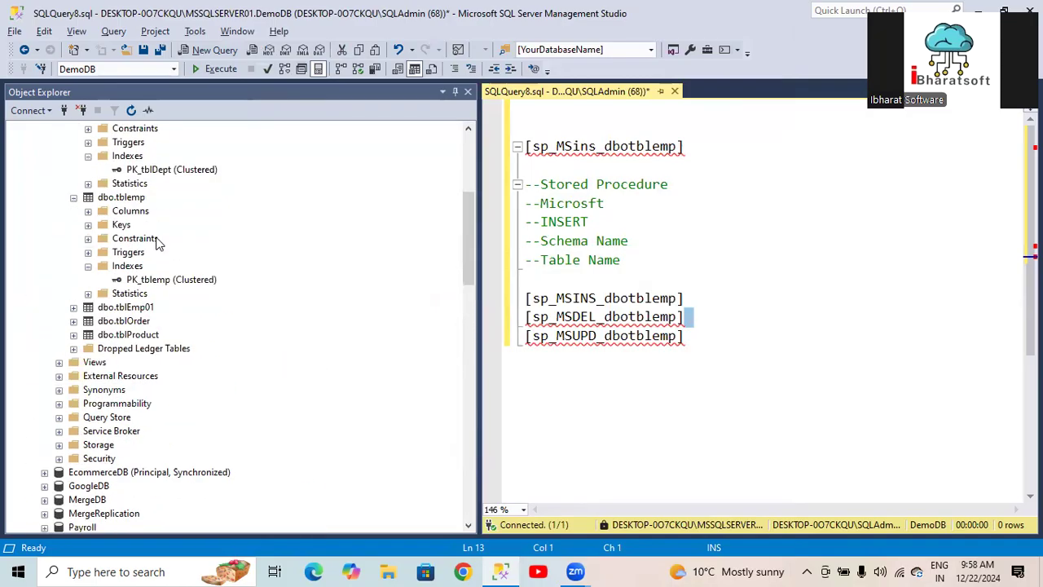
pyautogui.click(86, 156)
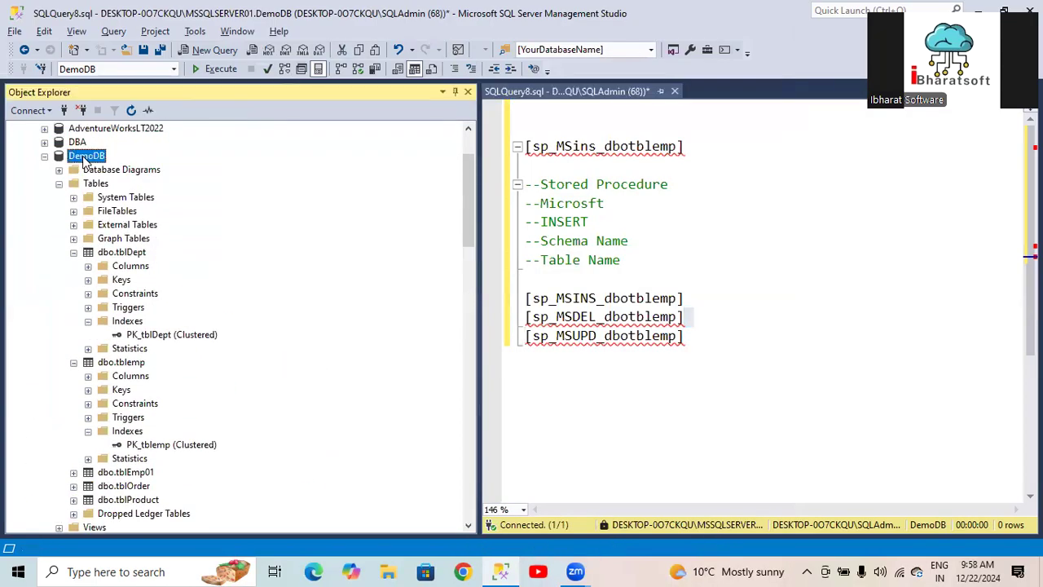
pyautogui.click(210, 50)
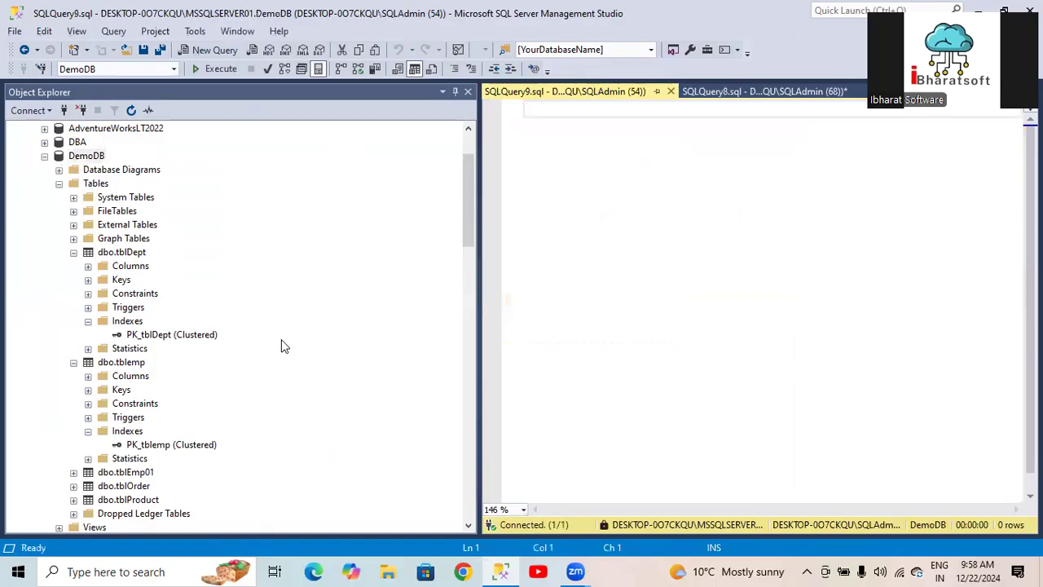
# Open a new stored procedure template from DemoDB's stored procedures and review it down to its closing statements
pyautogui.click(73, 253)
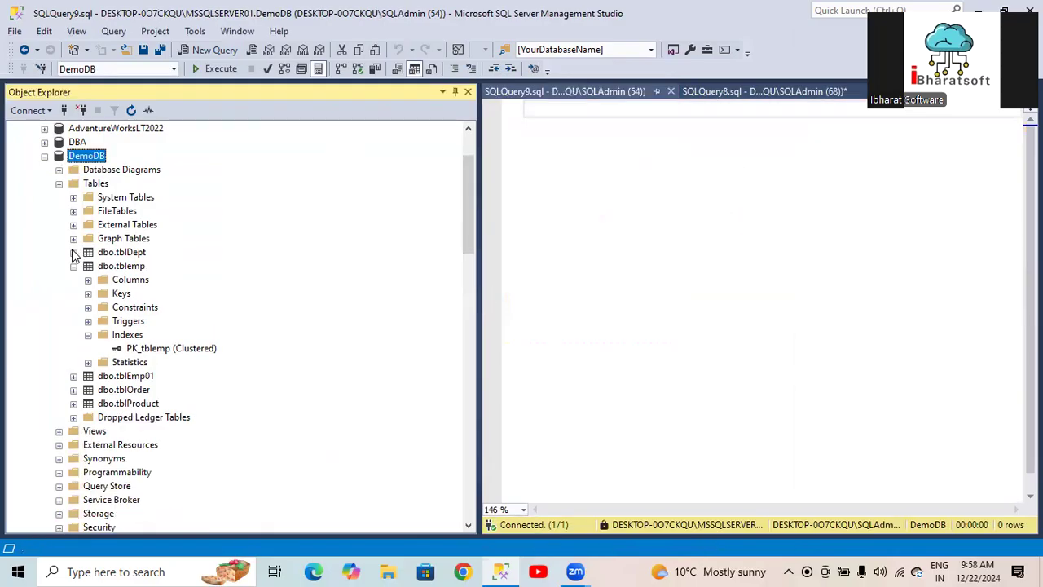
pyautogui.click(73, 266)
pyautogui.scroll(-2, 59, 295)
pyautogui.click(58, 293)
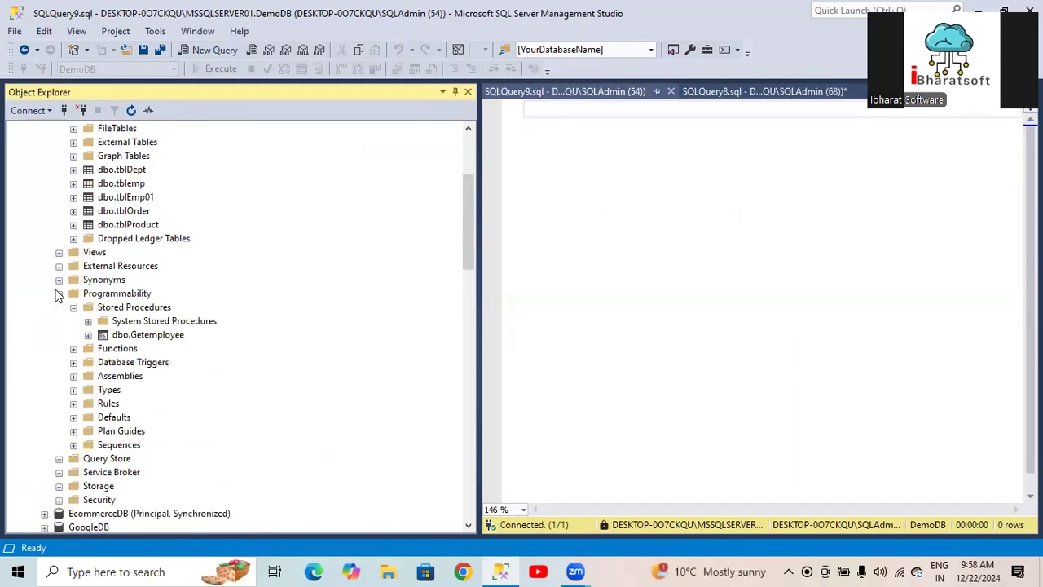
pyautogui.rightClick(131, 310)
pyautogui.moveTo(179, 318)
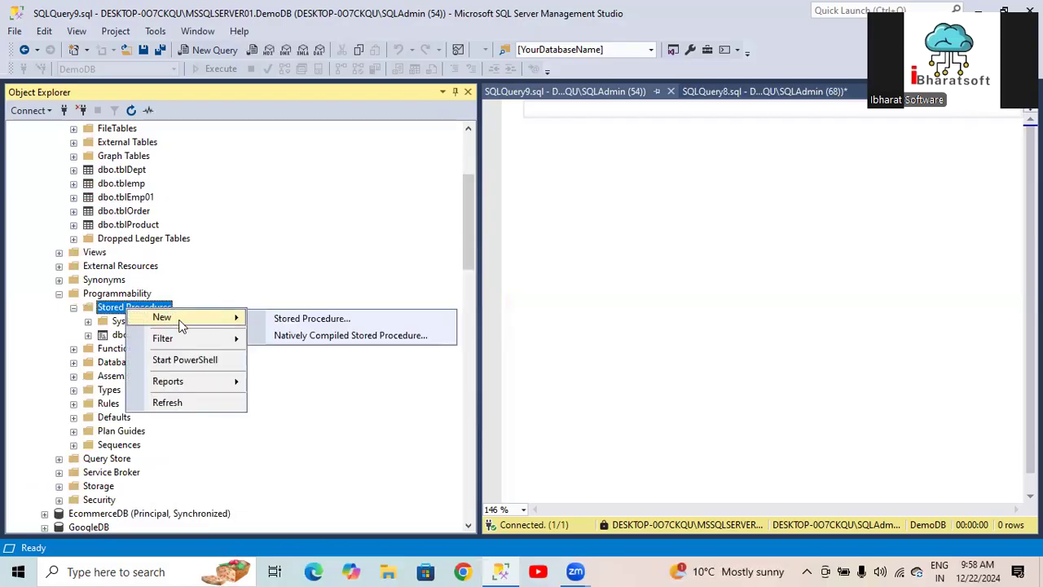
pyautogui.click(312, 318)
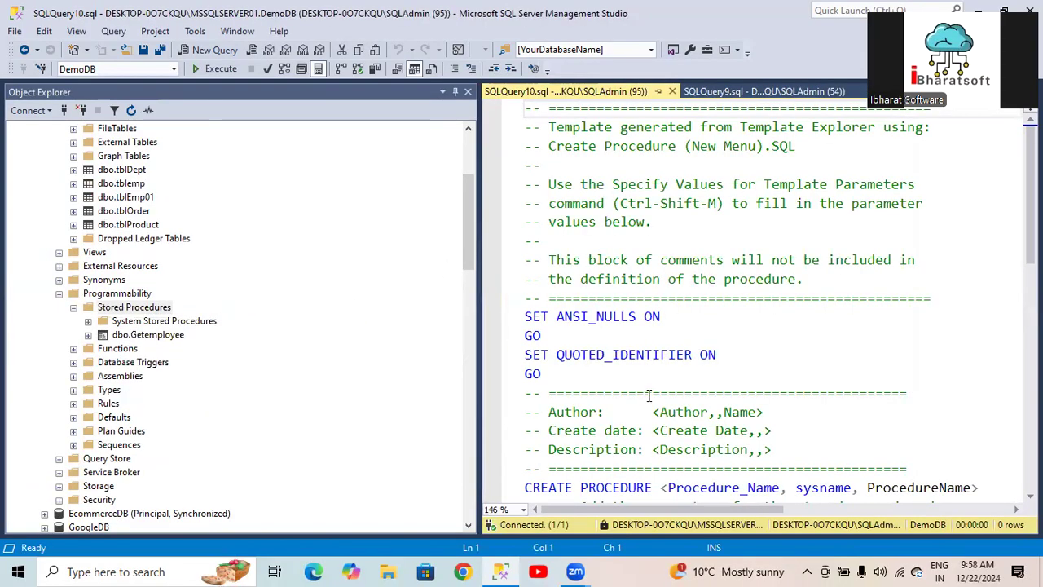
pyautogui.scroll(-3, 649, 395)
pyautogui.moveTo(661, 316); pyautogui.dragTo(1003, 318)
pyautogui.scroll(-6, 703, 387)
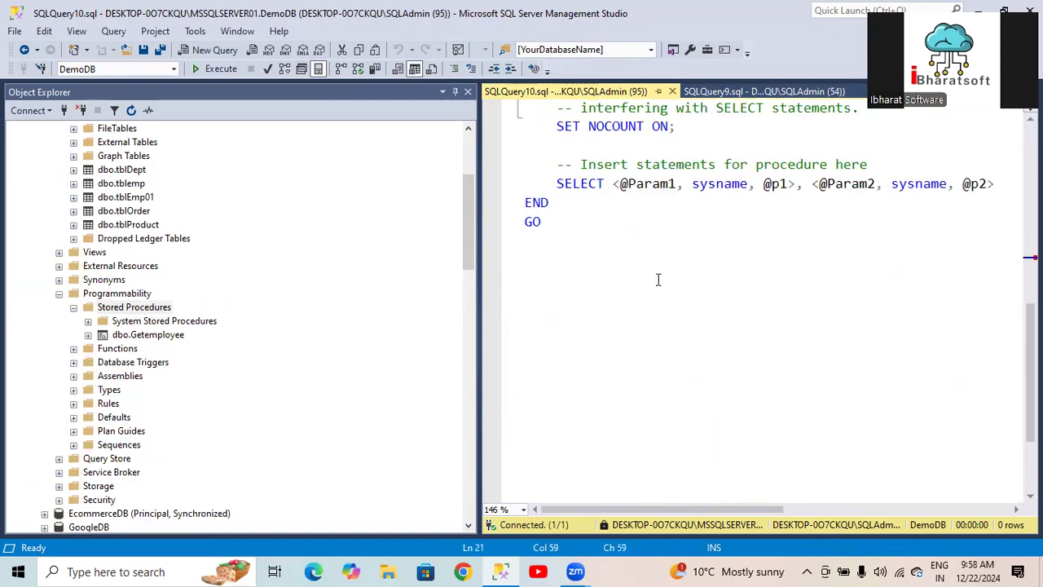
# Reopen the properties of the PUB_DemoDB_REP publication and show its published articles
pyautogui.moveTo(471, 243); pyautogui.dragTo(435, 326)
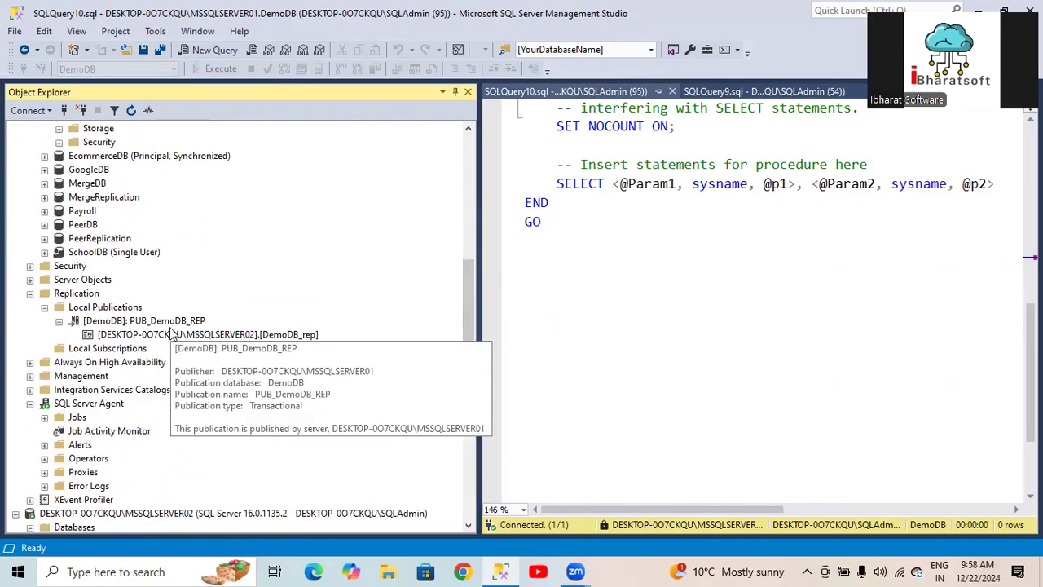
pyautogui.rightClick(170, 323)
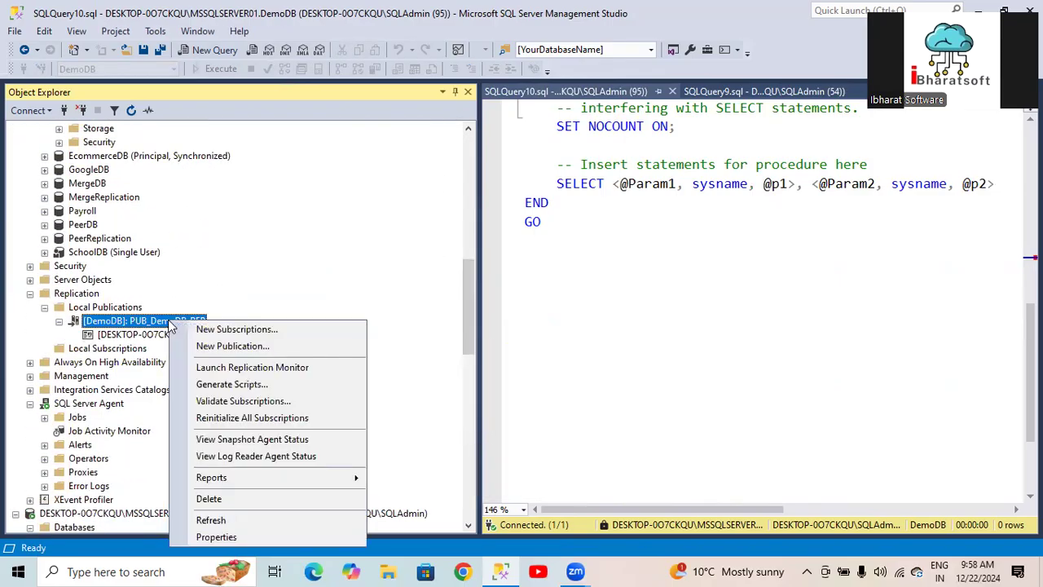
pyautogui.click(216, 537)
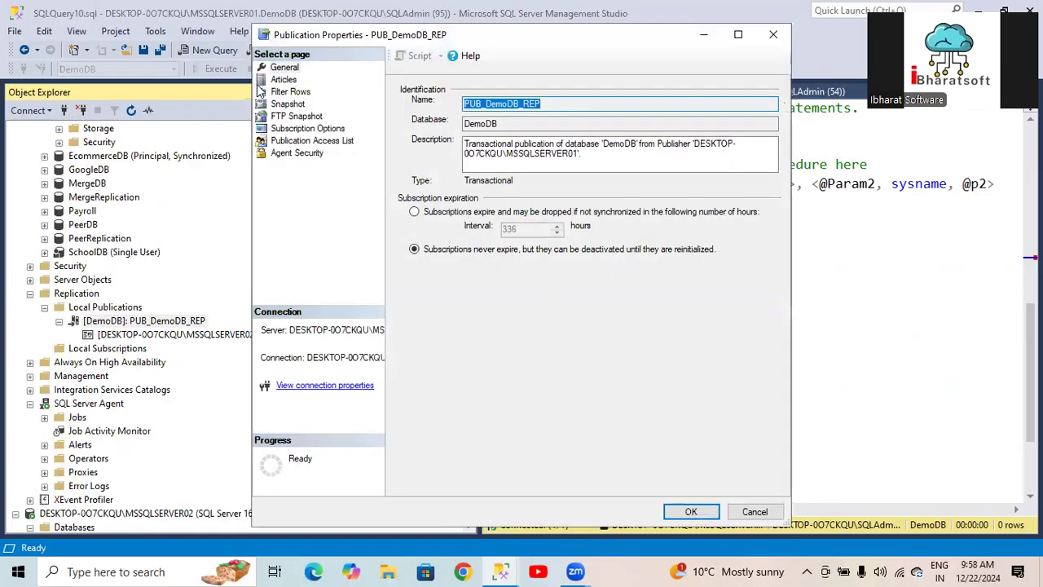
pyautogui.click(282, 81)
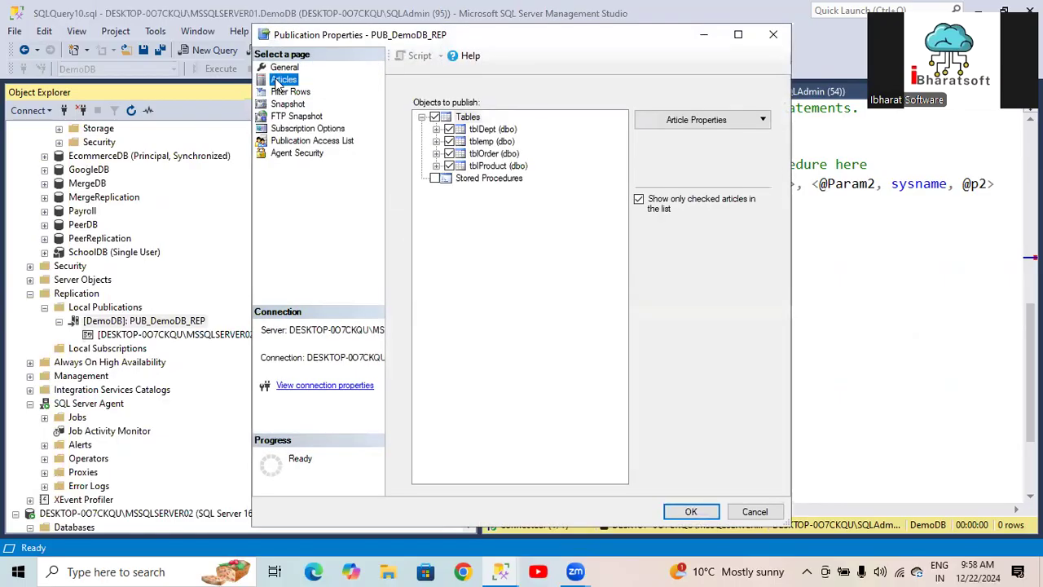
# Open the article properties of the tblOrder table and go to its settings for copying objects to the subscriber
pyautogui.click(499, 131)
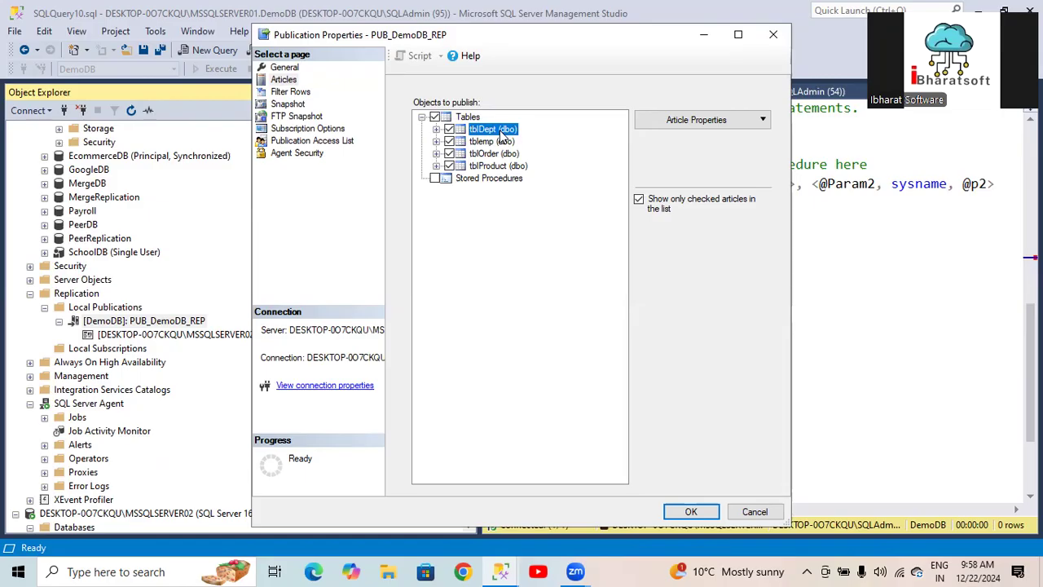
pyautogui.click(510, 155)
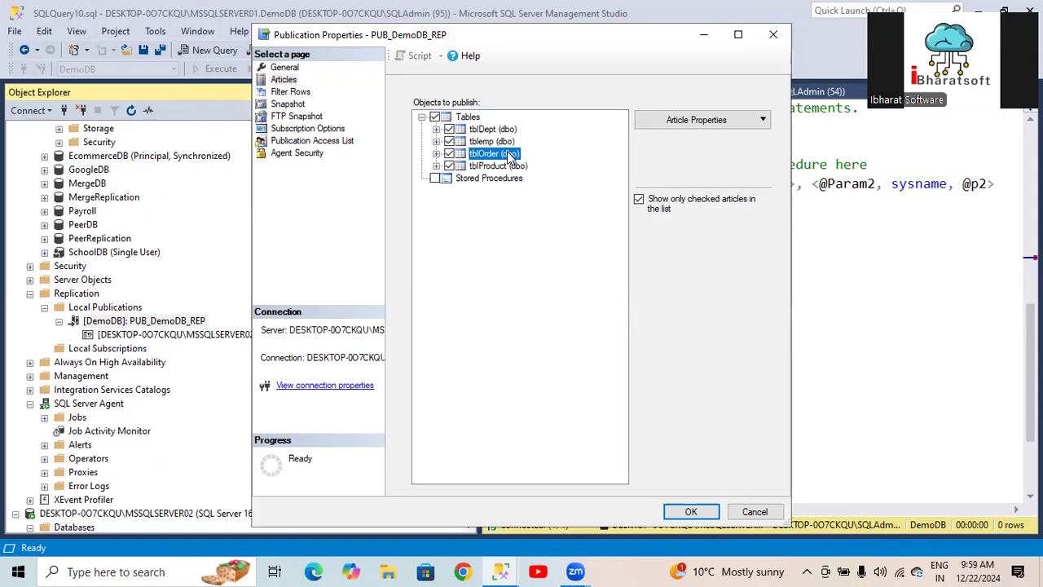
pyautogui.click(723, 120)
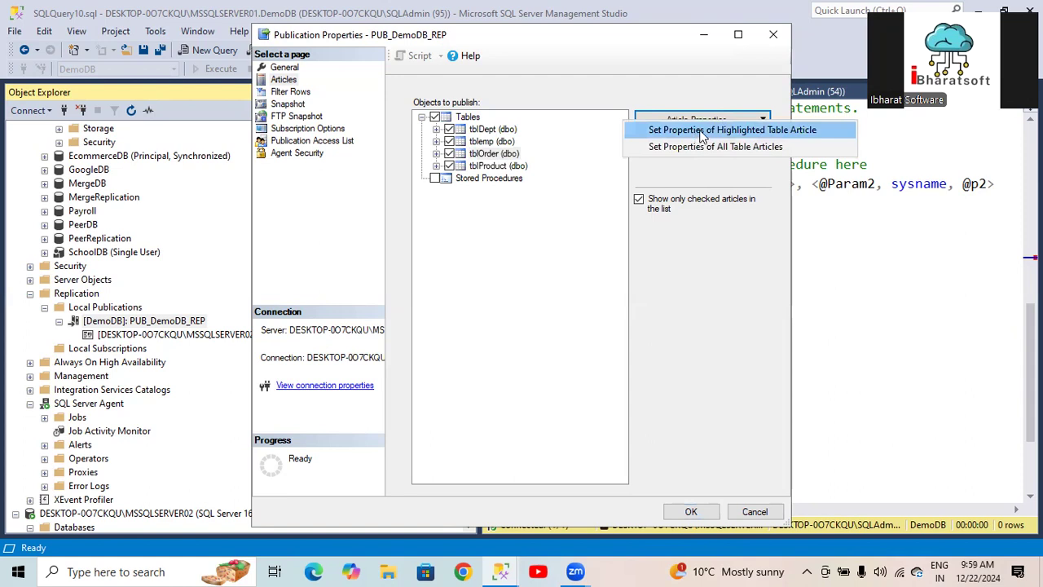
pyautogui.click(701, 131)
pyautogui.scroll(5, 429, 222)
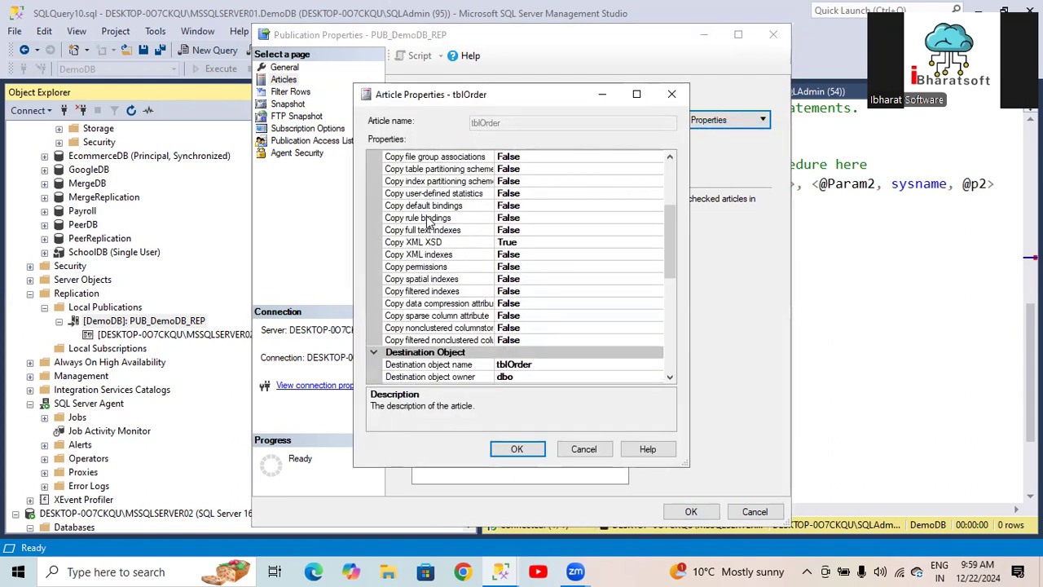
pyautogui.scroll(4, 430, 223)
pyautogui.click(424, 195)
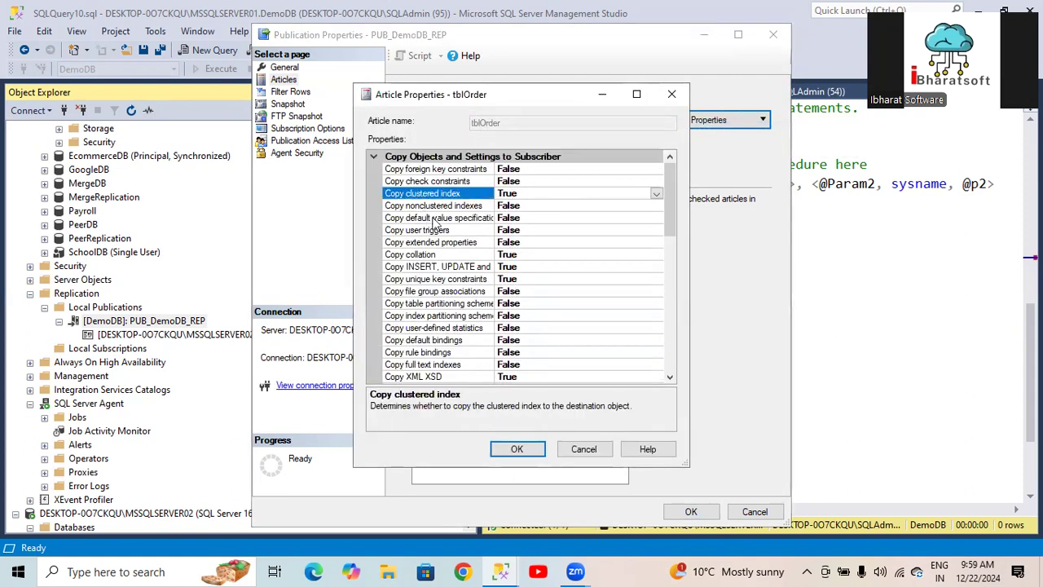
# Set tblOrder's Copy nonclustered indexes to True and save the publication, starting the Snapshot Agent to generate a new snapshot
pyautogui.click(433, 206)
pyautogui.click(656, 206)
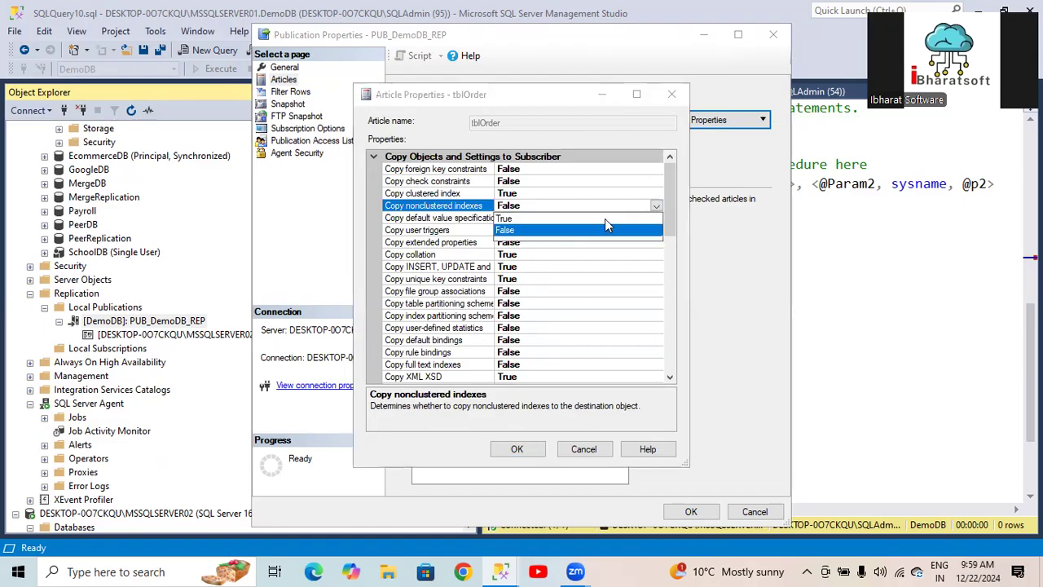
pyautogui.click(523, 218)
pyautogui.click(517, 449)
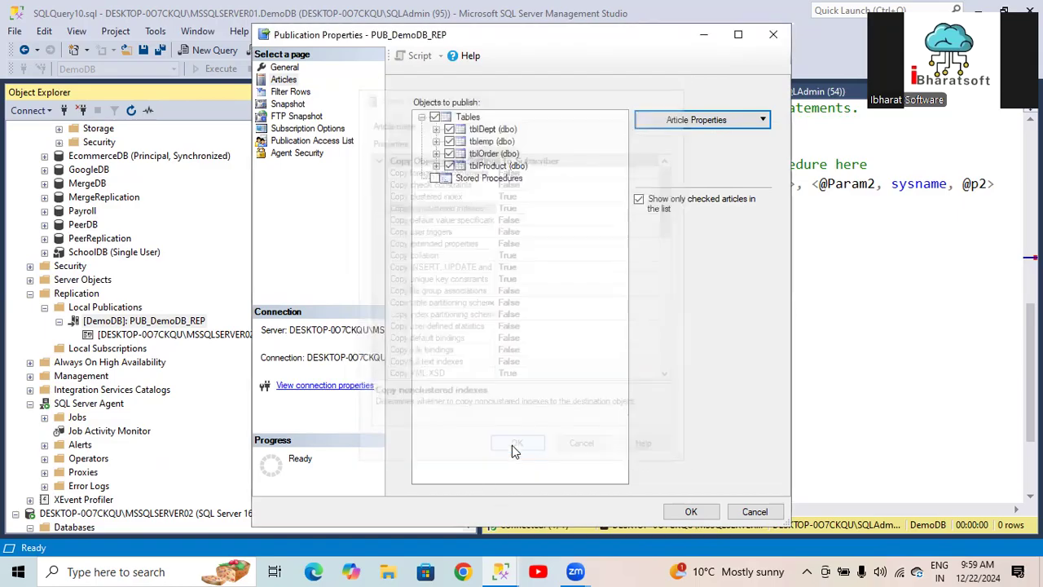
pyautogui.click(691, 512)
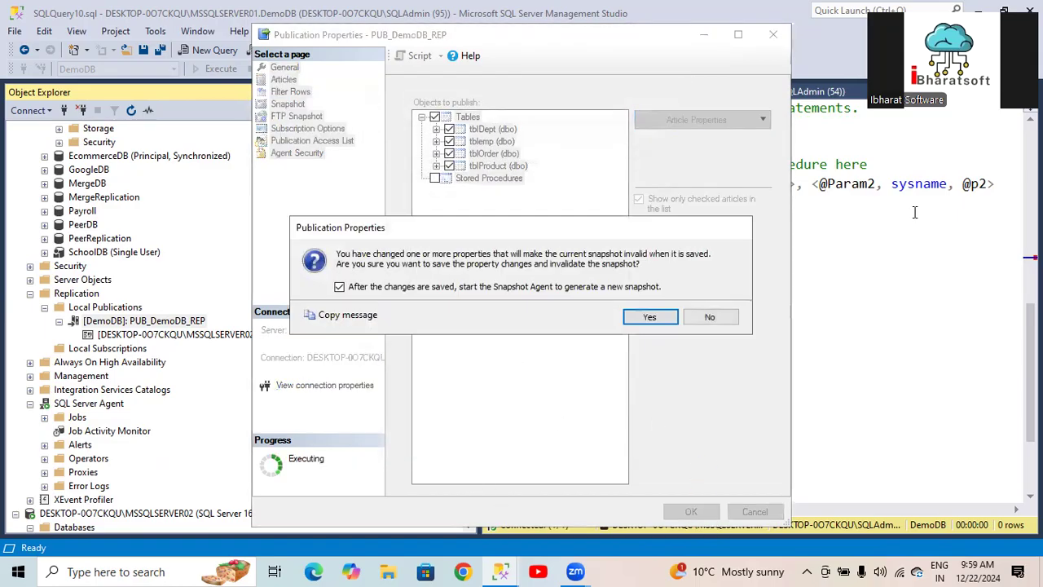
pyautogui.click(650, 318)
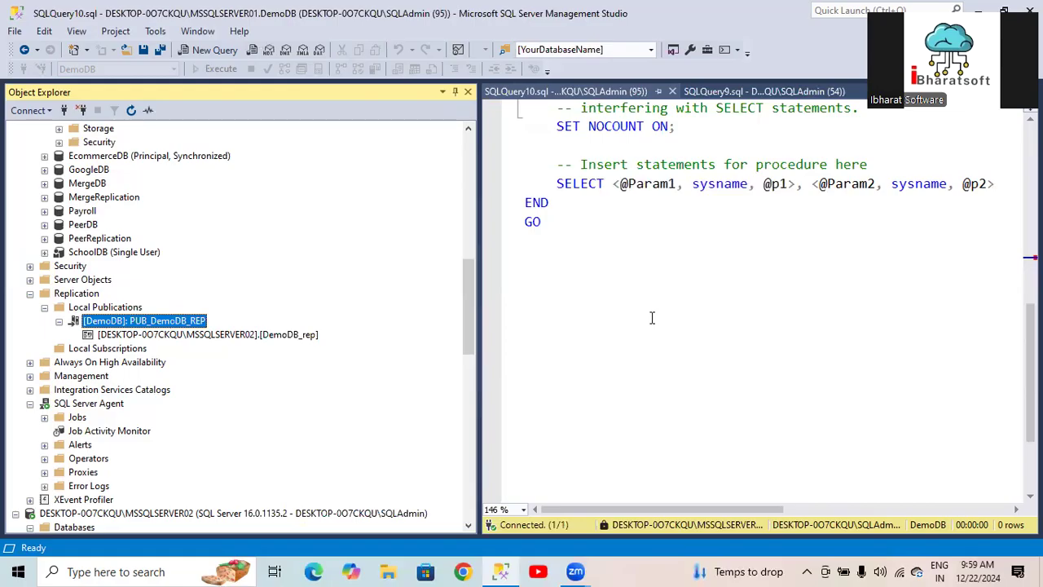
# Close the stored procedure template SQLQuery10.sql and the empty query SQLQuery9.sql
pyautogui.scroll(8, 704, 201)
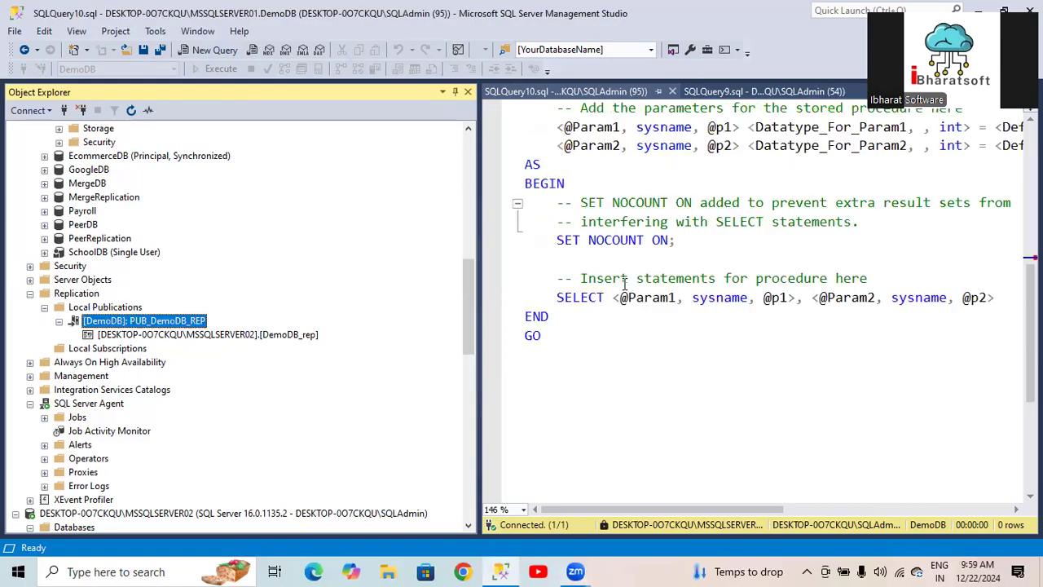
pyautogui.click(672, 91)
pyautogui.click(617, 96)
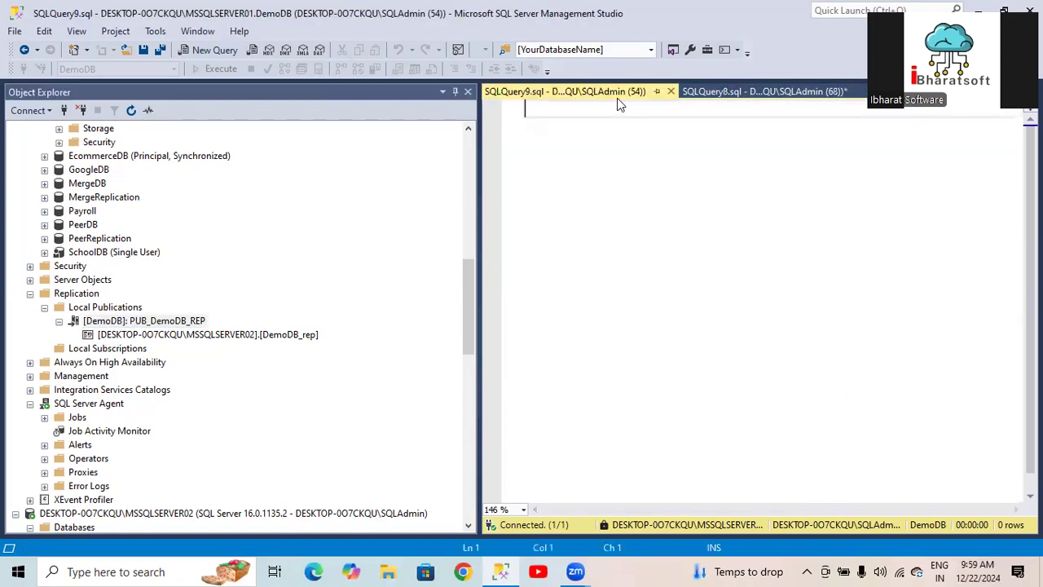
pyautogui.click(670, 92)
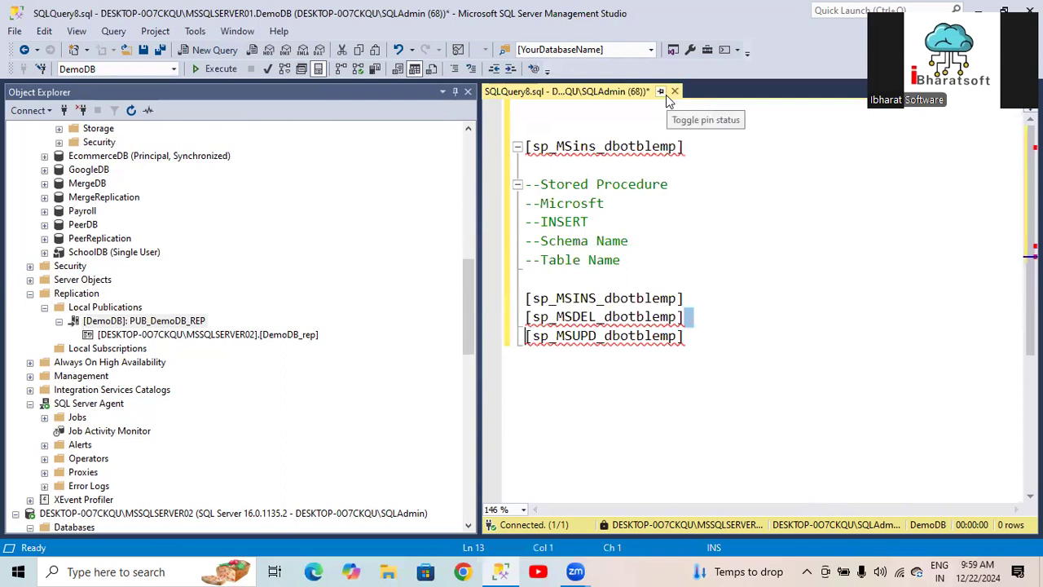
# Show DemoDB's stored procedures on MSSQLSERVER01 and highlight the INS, DEL and UPD replication procedure names in the query
pyautogui.moveTo(470, 293); pyautogui.dragTo(461, 216)
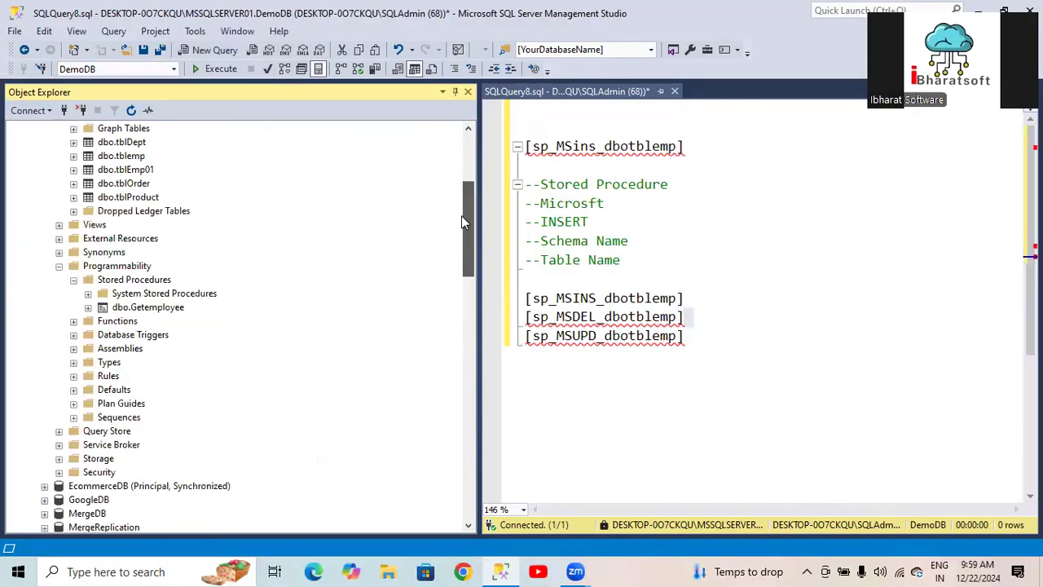
pyautogui.moveTo(686, 337); pyautogui.dragTo(512, 296)
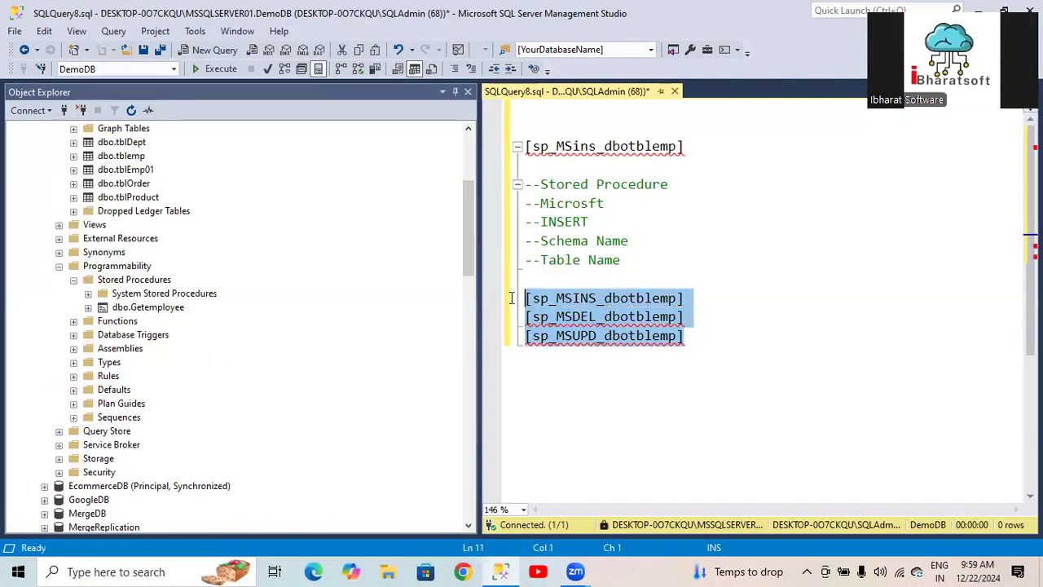
pyautogui.click(707, 345)
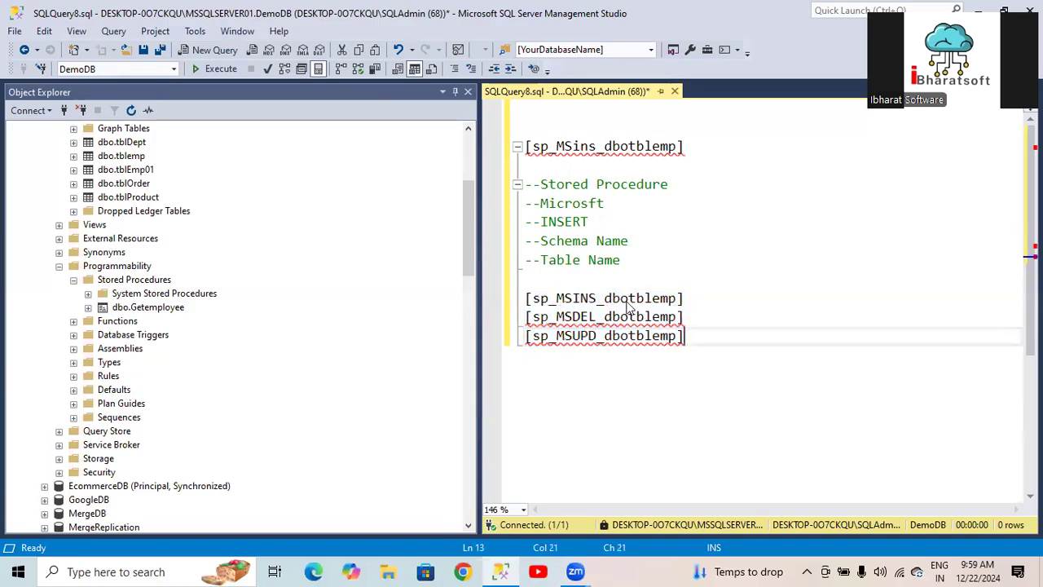
pyautogui.moveTo(607, 304); pyautogui.dragTo(676, 303)
pyautogui.moveTo(717, 350); pyautogui.dragTo(507, 298)
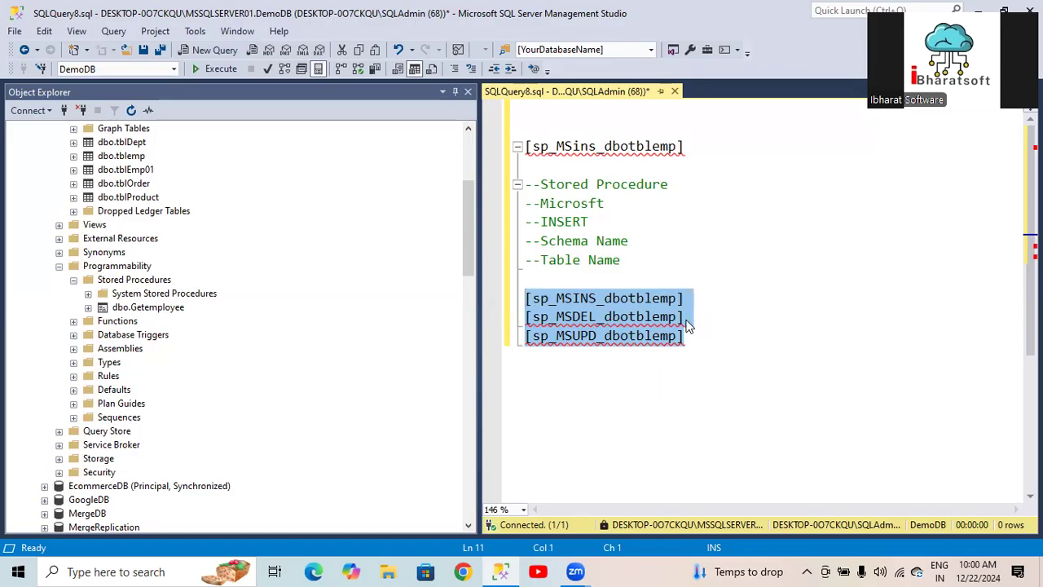
# Add a "--" comment marker after [sp_MSINS_dbotblemp] and highlight the three procedure names
pyautogui.click(691, 294)
pyautogui.write('--')
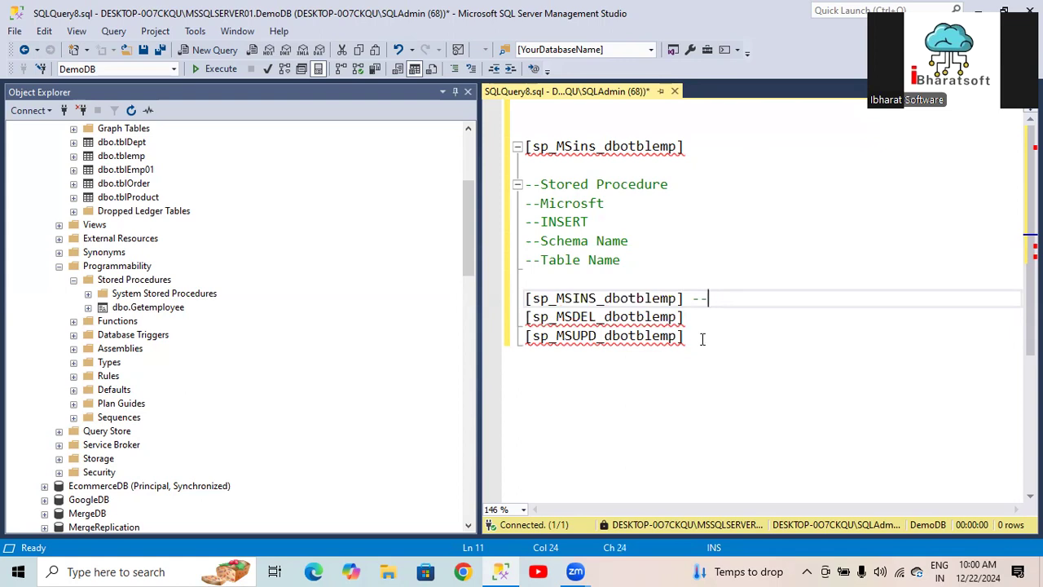
pyautogui.moveTo(691, 336); pyautogui.dragTo(626, 286)
pyautogui.scroll(-4, 715, 263)
pyautogui.scroll(4, 715, 263)
# Collapse DemoDB on MSSQLSERVER01 and highlight the query's comment lines from Stored Procedure to Table Name
pyautogui.moveTo(470, 210); pyautogui.dragTo(465, 148)
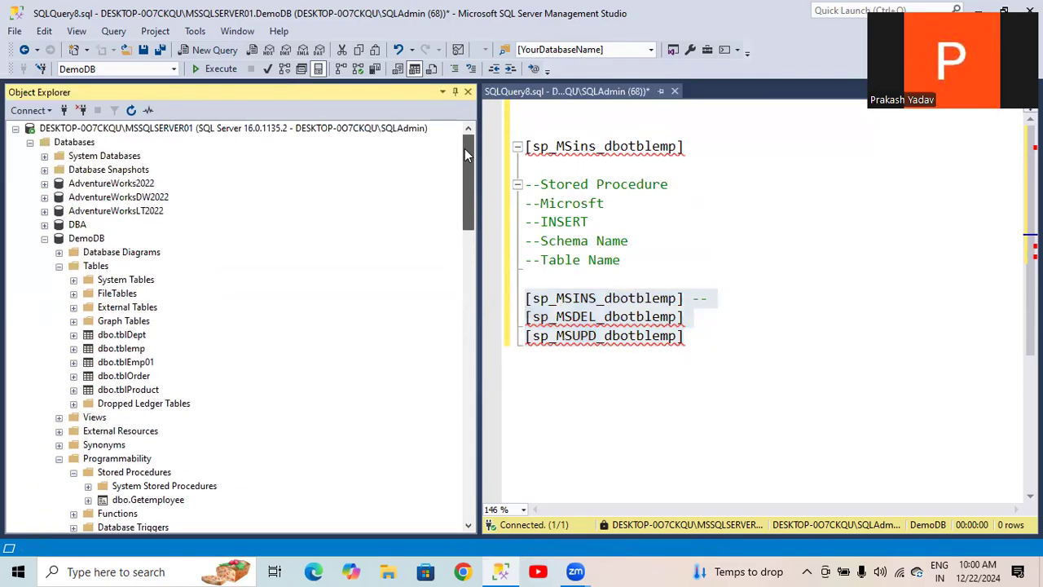
pyautogui.click(45, 239)
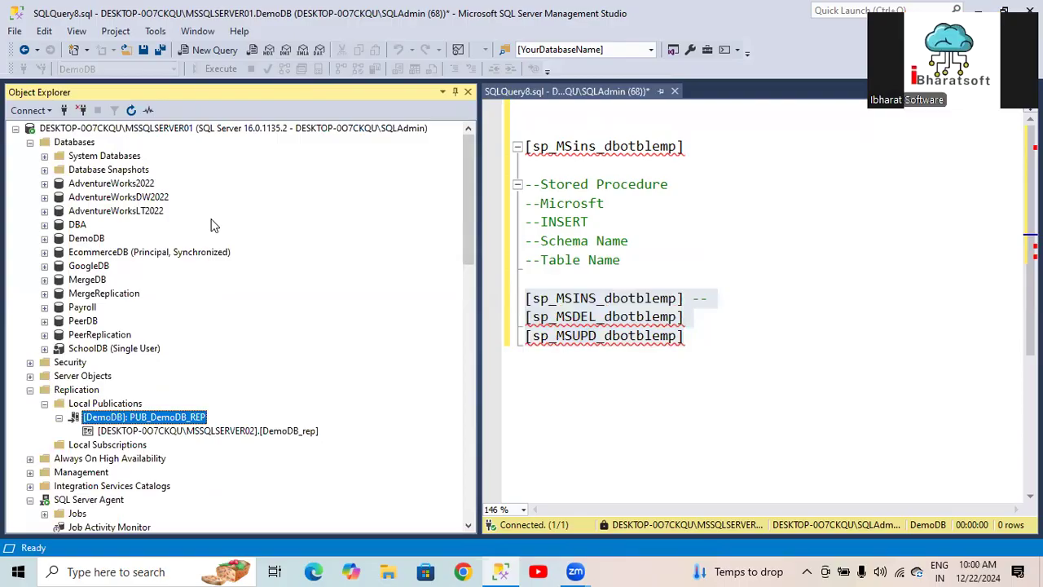
pyautogui.scroll(-5, 263, 329)
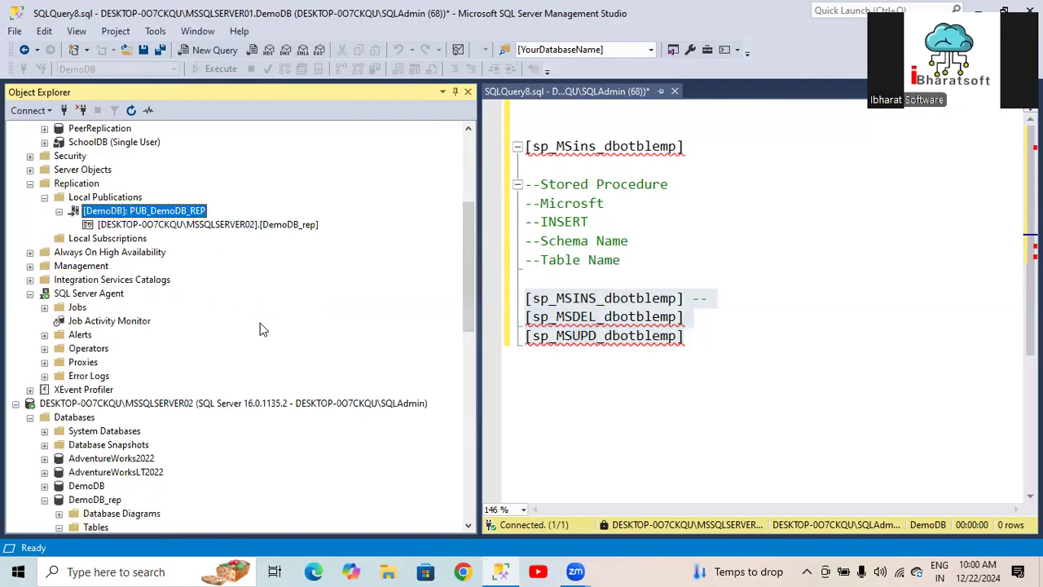
pyautogui.rightClick(173, 211)
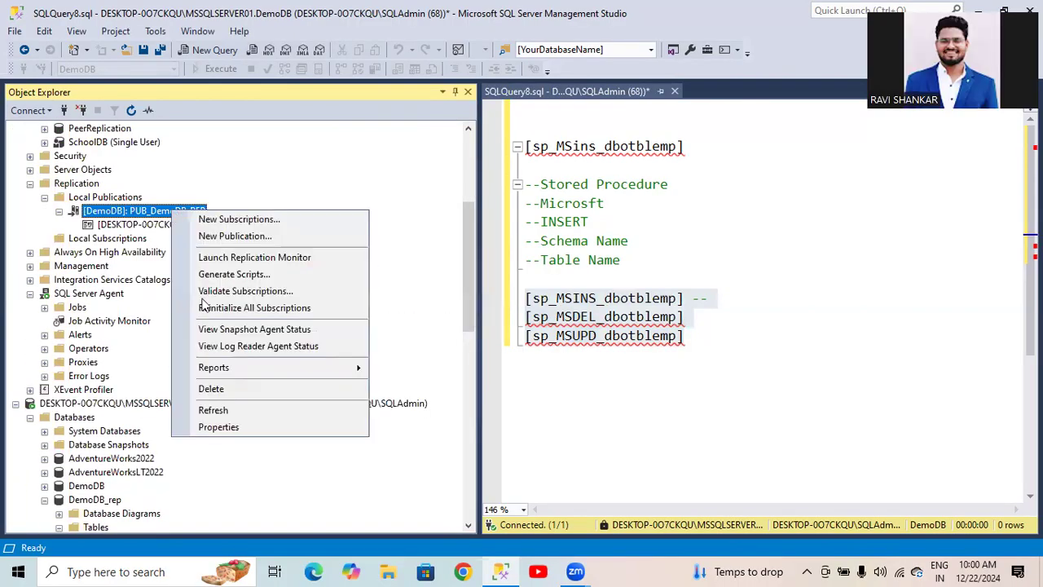
pyautogui.click(601, 259)
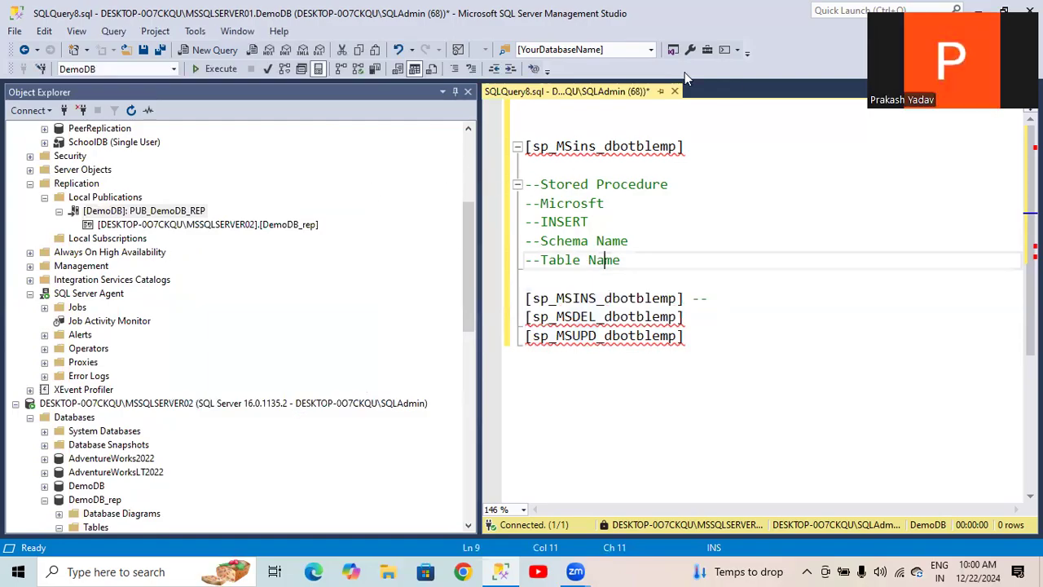
pyautogui.moveTo(583, 147)
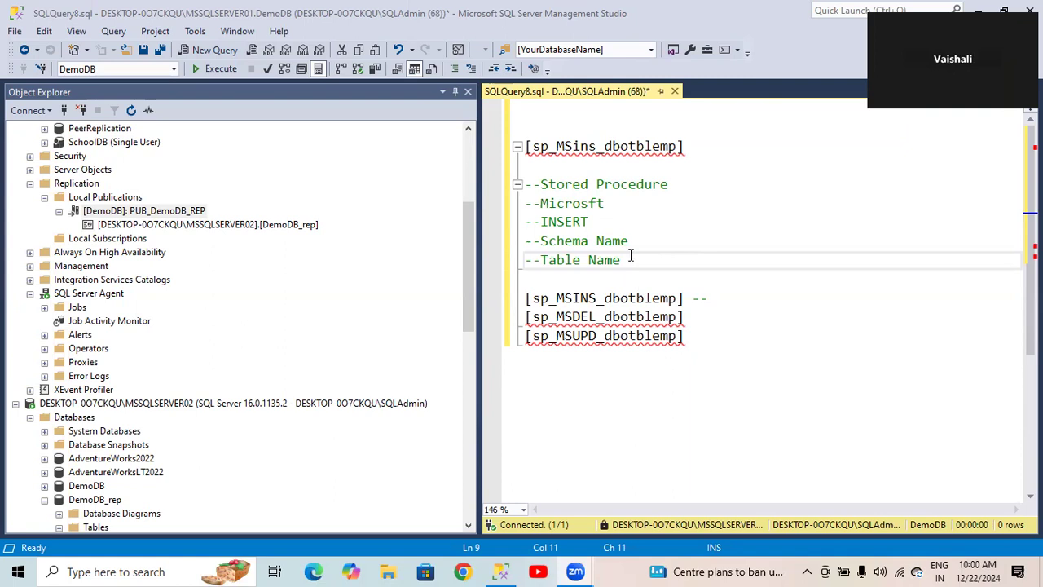
pyautogui.moveTo(630, 259); pyautogui.dragTo(498, 192)
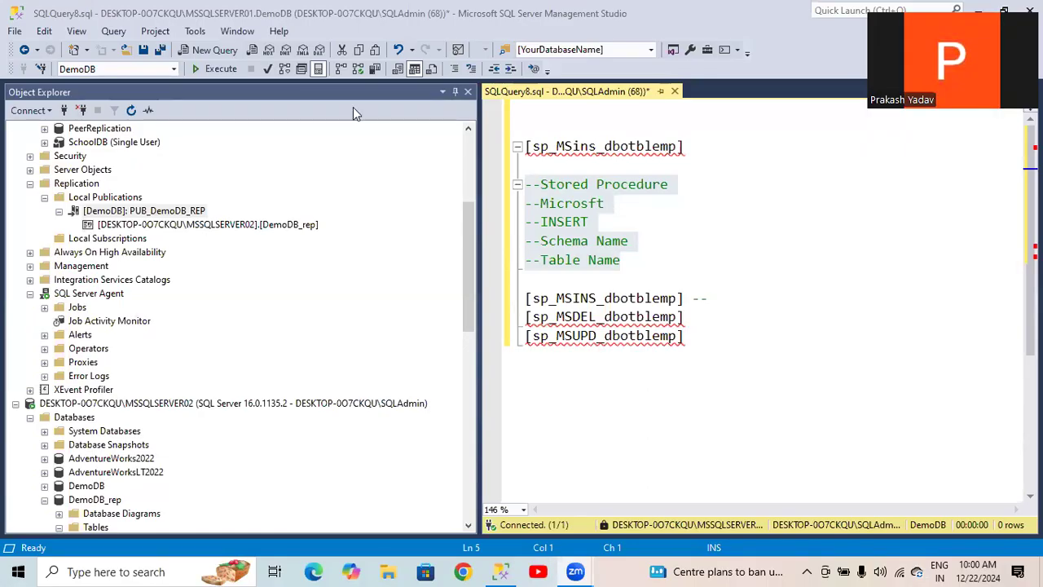
# Collapse the PUB_DemoDB_REP publication and the Local Publications folder on MSSQLSERVER01
pyautogui.scroll(-4, 134, 331)
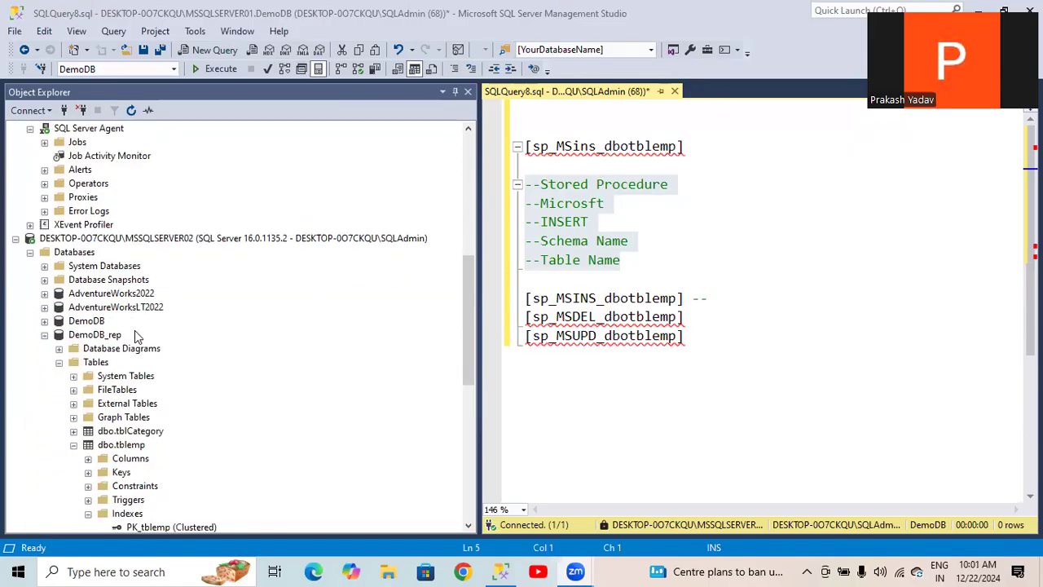
pyautogui.scroll(5, 137, 335)
pyautogui.click(145, 252)
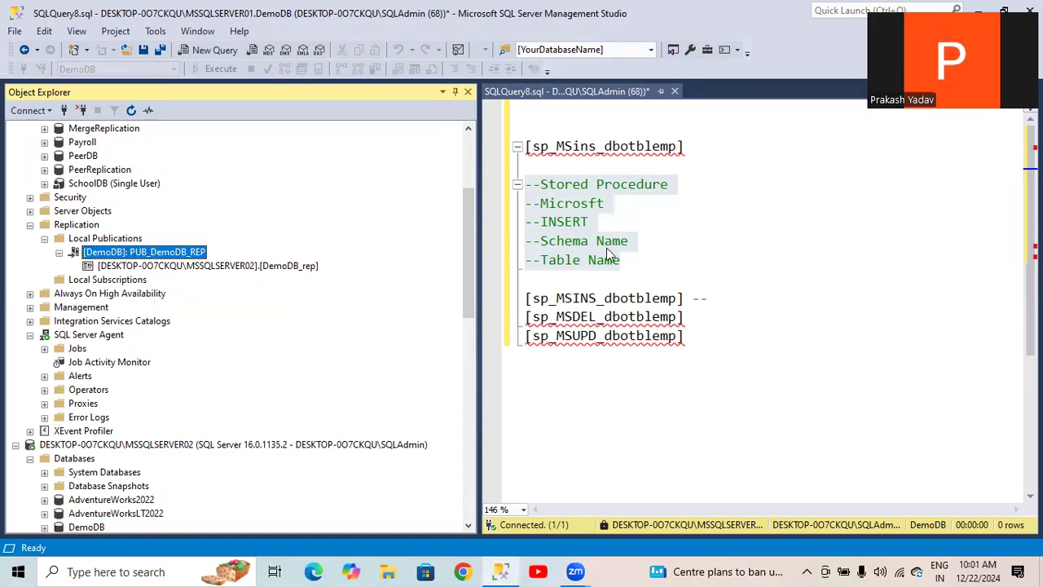
pyautogui.scroll(-3, 611, 253)
pyautogui.click(60, 252)
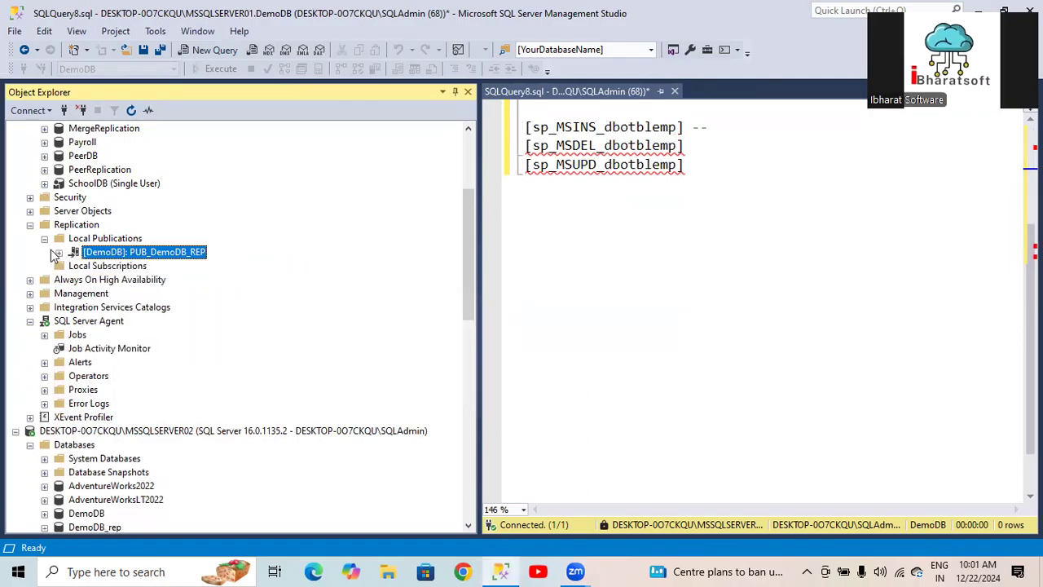
pyautogui.click(45, 238)
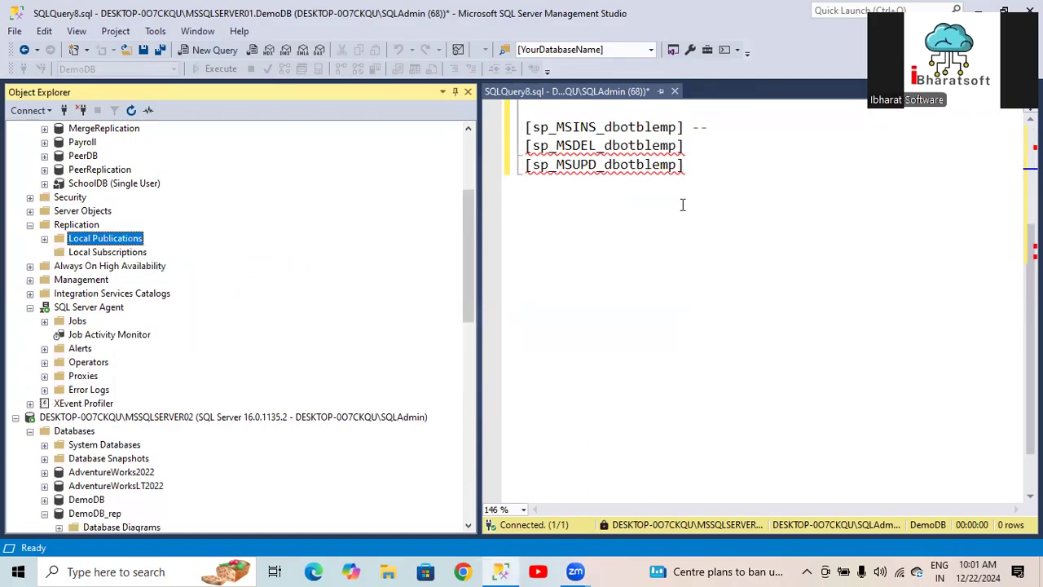
# Delete the blank line directly above [sp_MSINS_dbotblemp] in the query
pyautogui.click(662, 217)
pyautogui.moveTo(703, 180); pyautogui.dragTo(526, 127)
pyautogui.click(647, 222)
pyautogui.click(575, 106)
pyautogui.press('Delete')
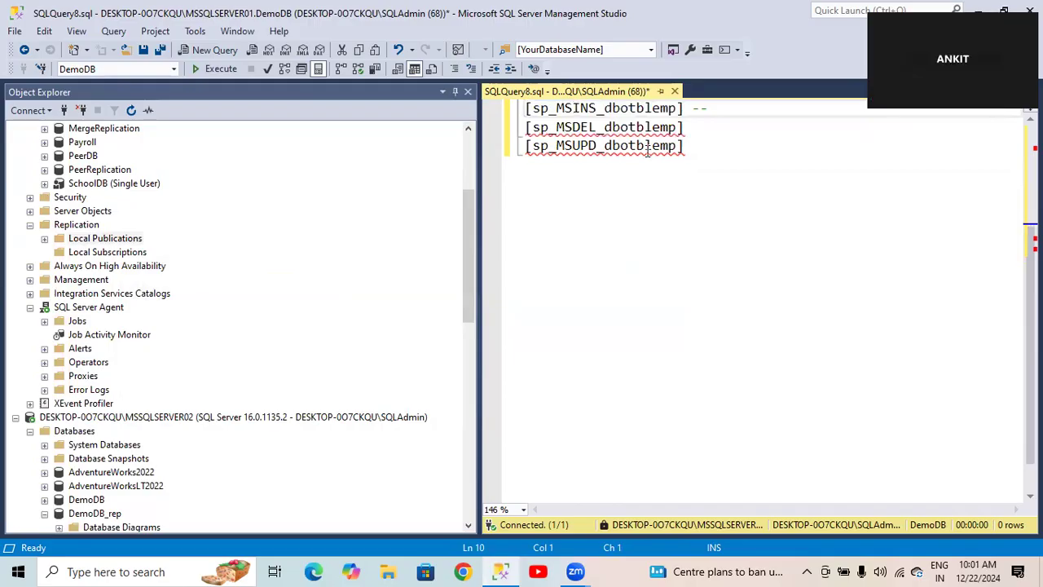
# Remove the "--" comment marker after [sp_MSINS_dbotblemp]
pyautogui.moveTo(750, 175); pyautogui.dragTo(510, 110)
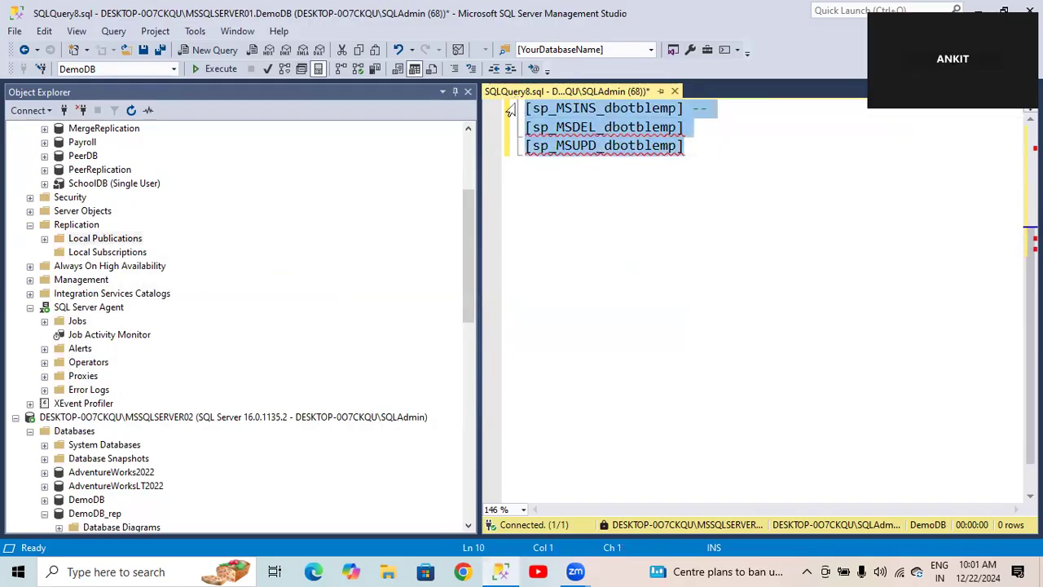
pyautogui.click(593, 177)
pyautogui.moveTo(692, 109); pyautogui.dragTo(710, 110)
pyautogui.press('Delete')
pyautogui.press('Delete')
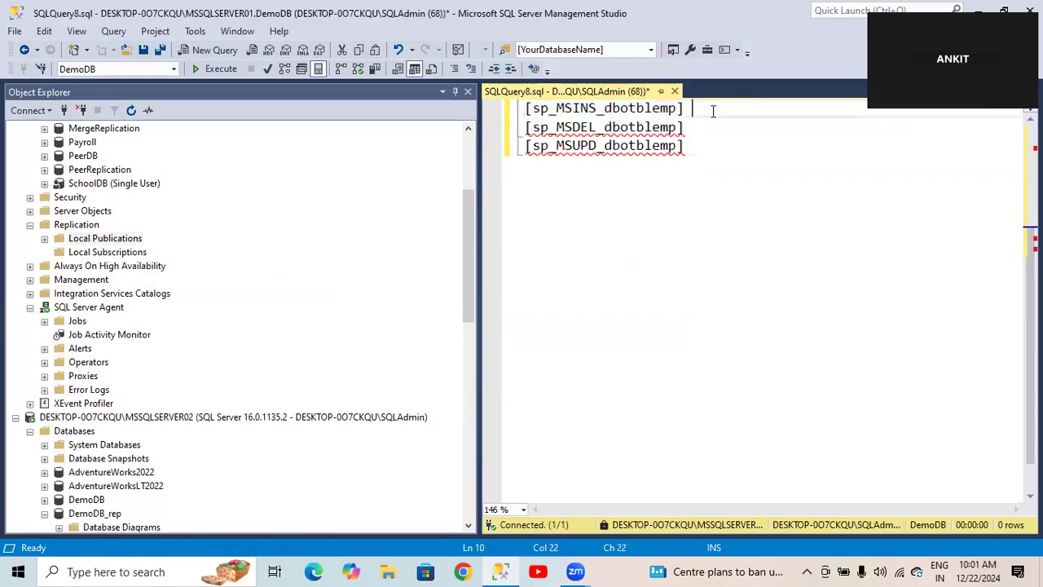
# Add the comment line "---Mirroring" below the three procedure names, separated by a blank line
pyautogui.moveTo(712, 144); pyautogui.dragTo(503, 121)
pyautogui.click(694, 150)
pyautogui.press('Return')
pyautogui.press('Return')
pyautogui.write('Mir')
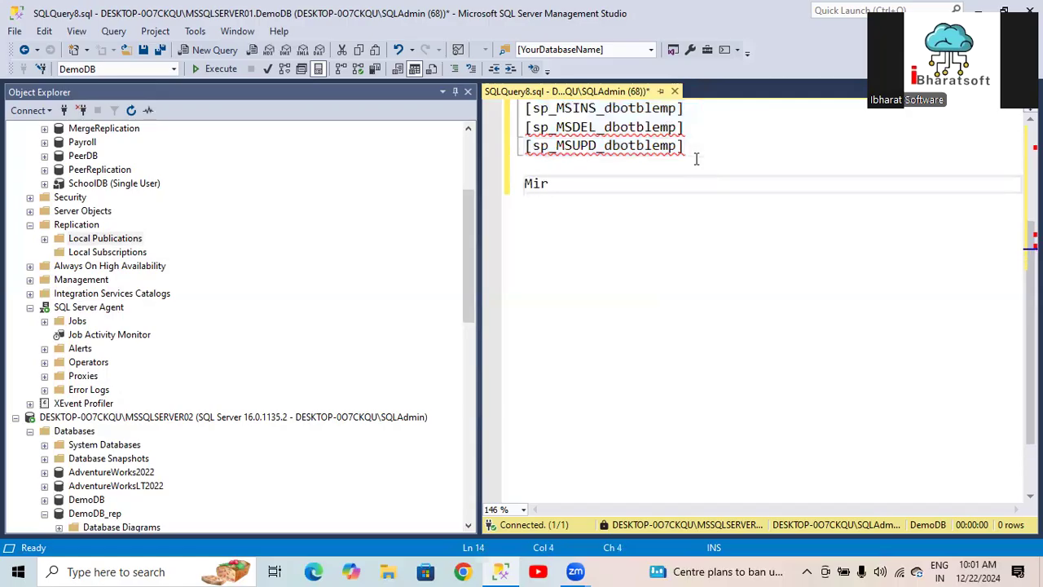
pyautogui.write('roring')
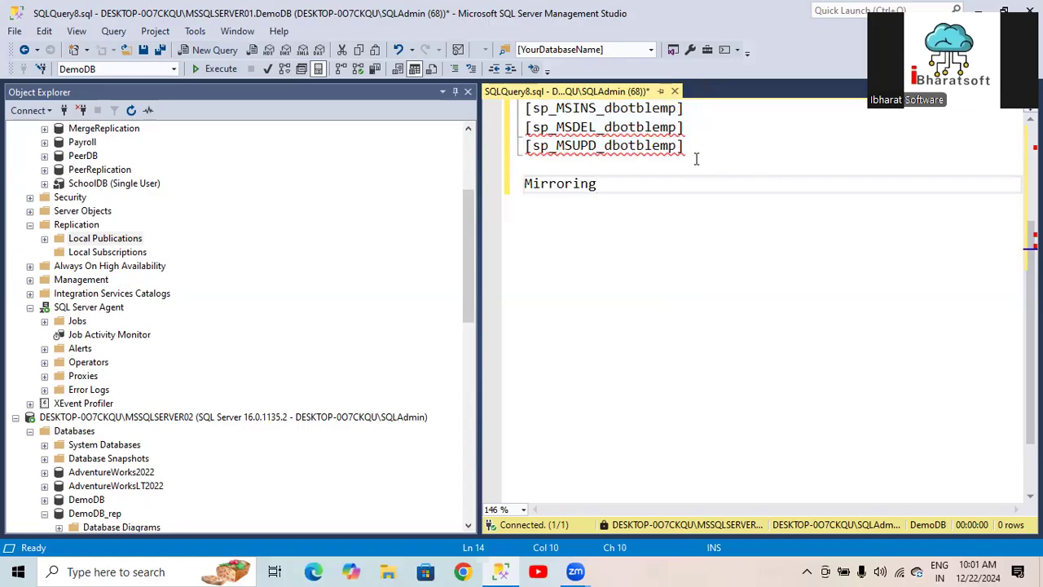
pyautogui.press('Home')
pyautogui.write('-')
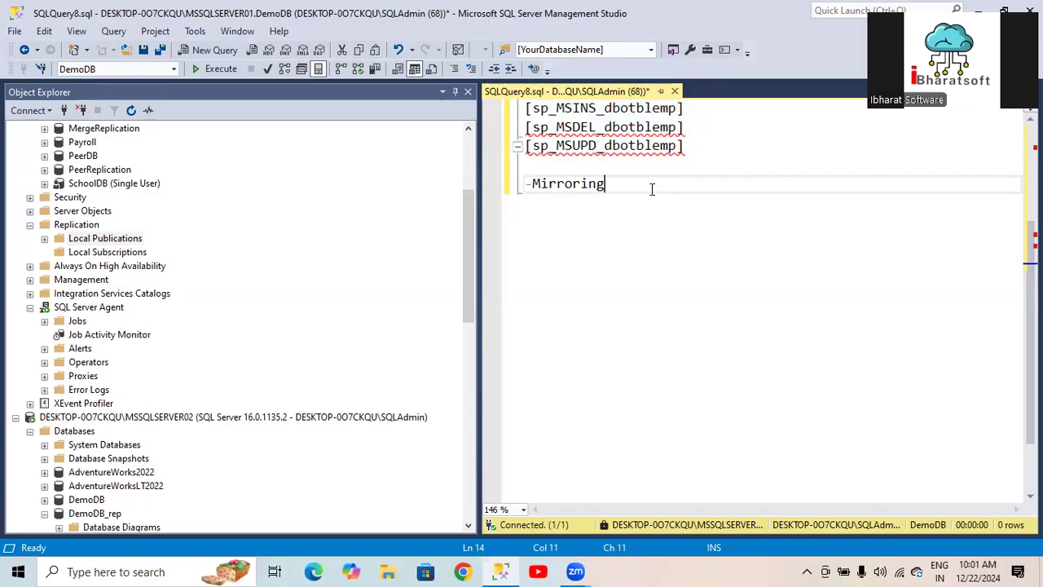
pyautogui.write('--')
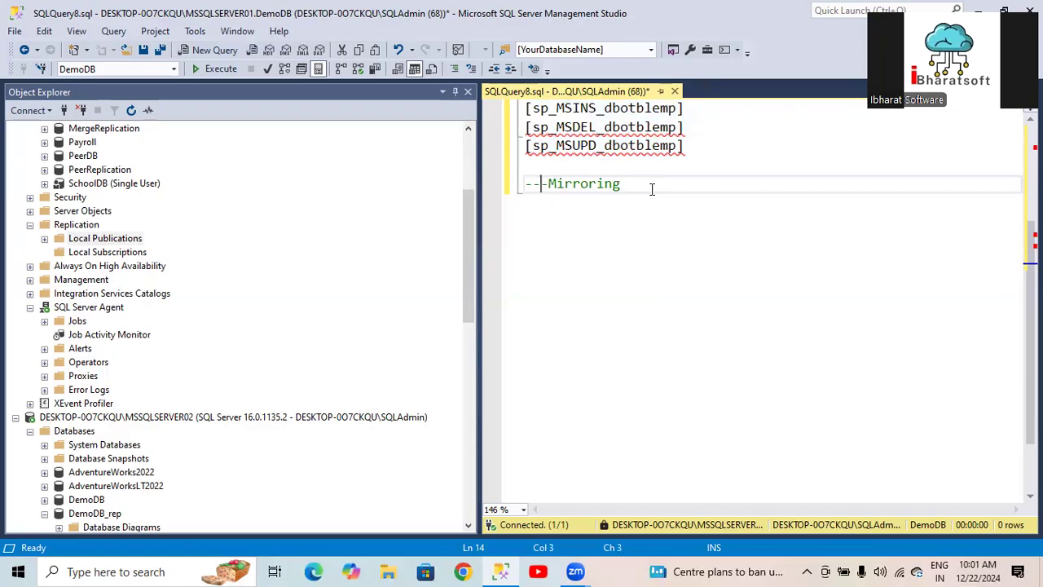
# Write the line "Log" below the "---Mirroring" comment, separated by a blank line
pyautogui.press('End')
pyautogui.hotkey('shift', 'Home')
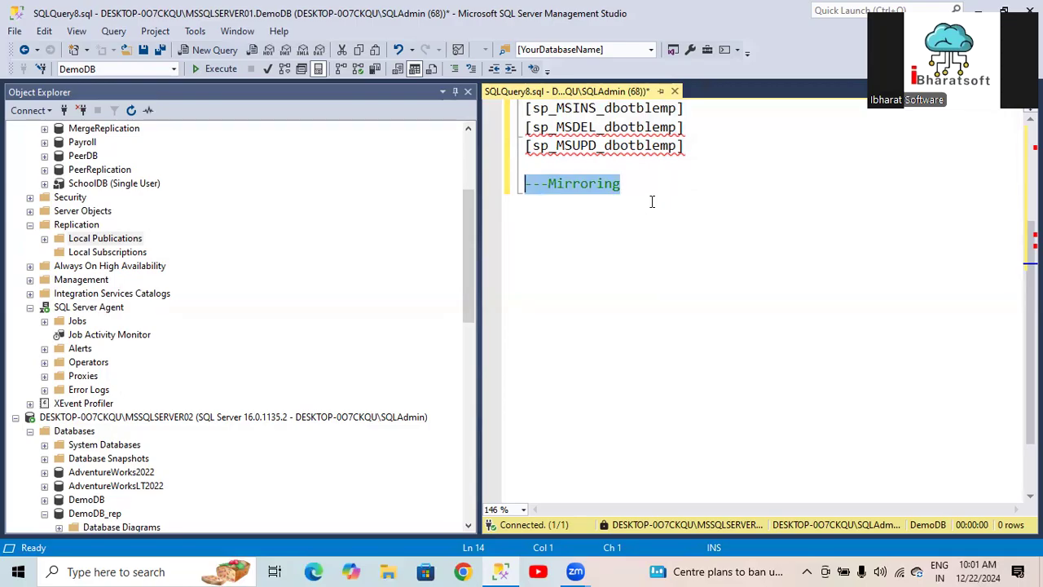
pyautogui.moveTo(652, 195); pyautogui.dragTo(530, 184)
pyautogui.click(672, 195)
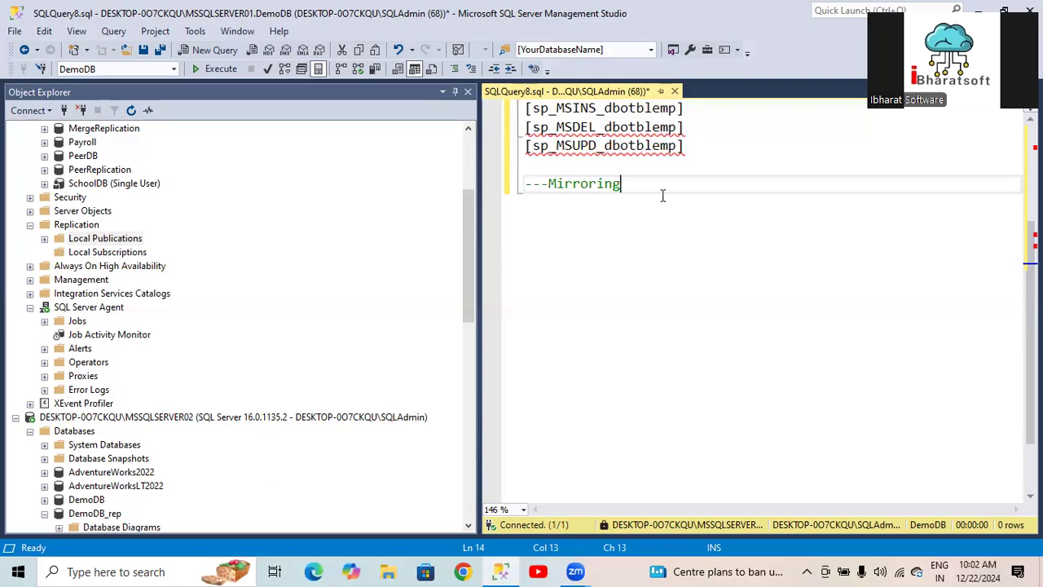
pyautogui.press('Return')
pyautogui.press('Return')
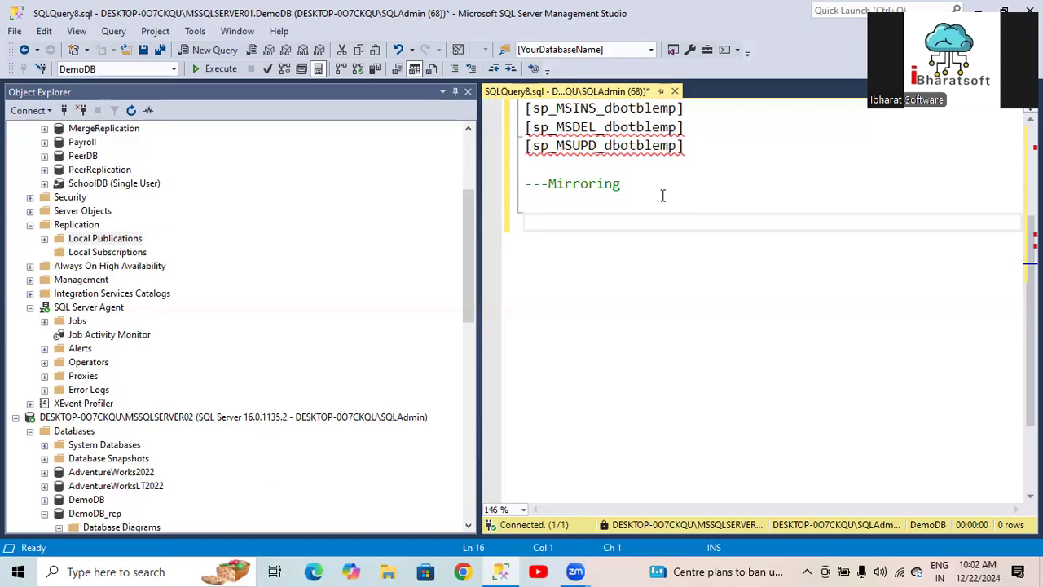
pyautogui.write('Log')
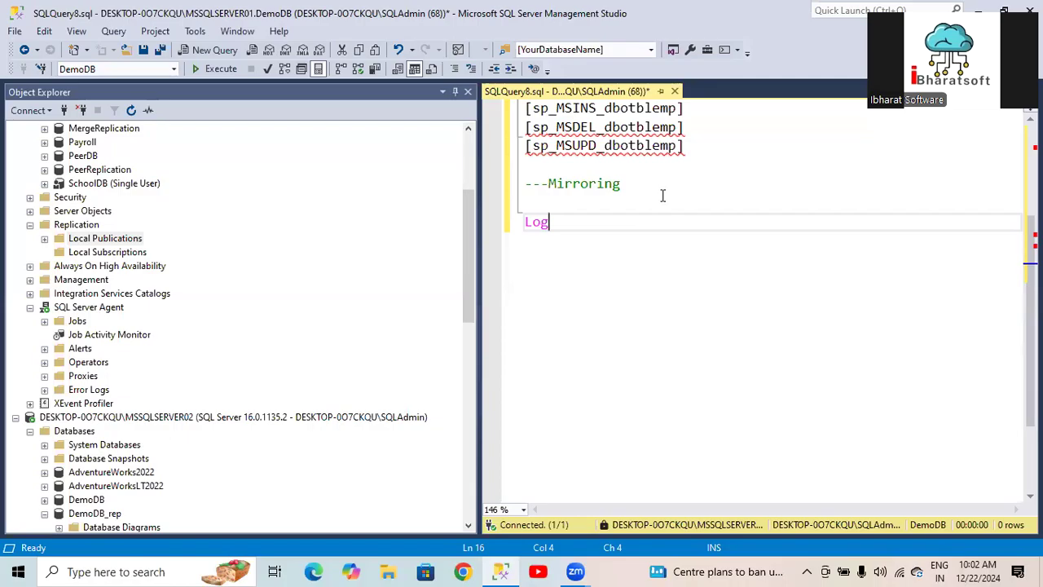
# Delete the "Log" text and the empty lines below the "---Mirroring" comment
pyautogui.hotkey('ctrl', 'Home')
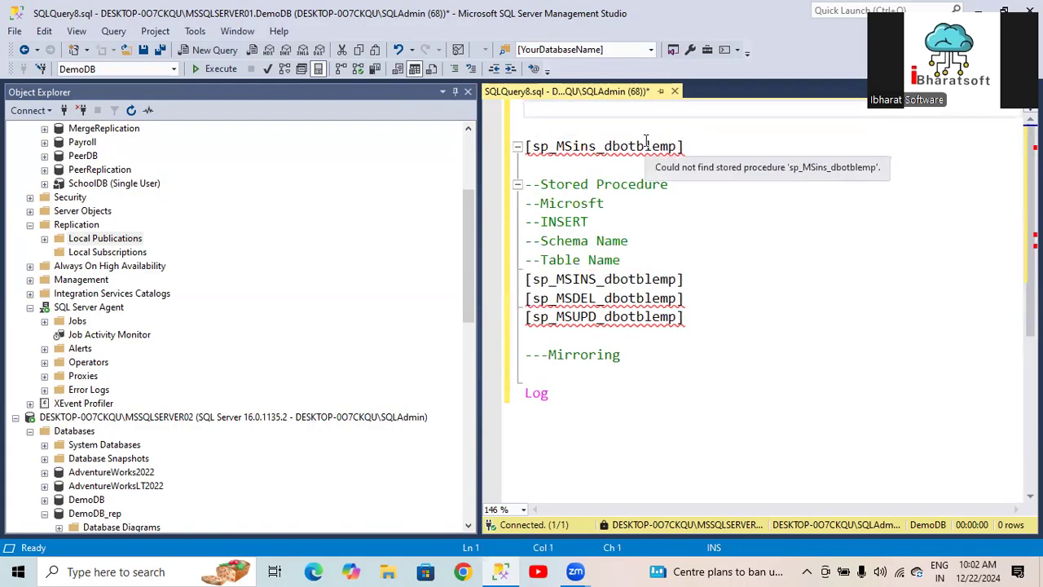
pyautogui.scroll(-1, 646, 145)
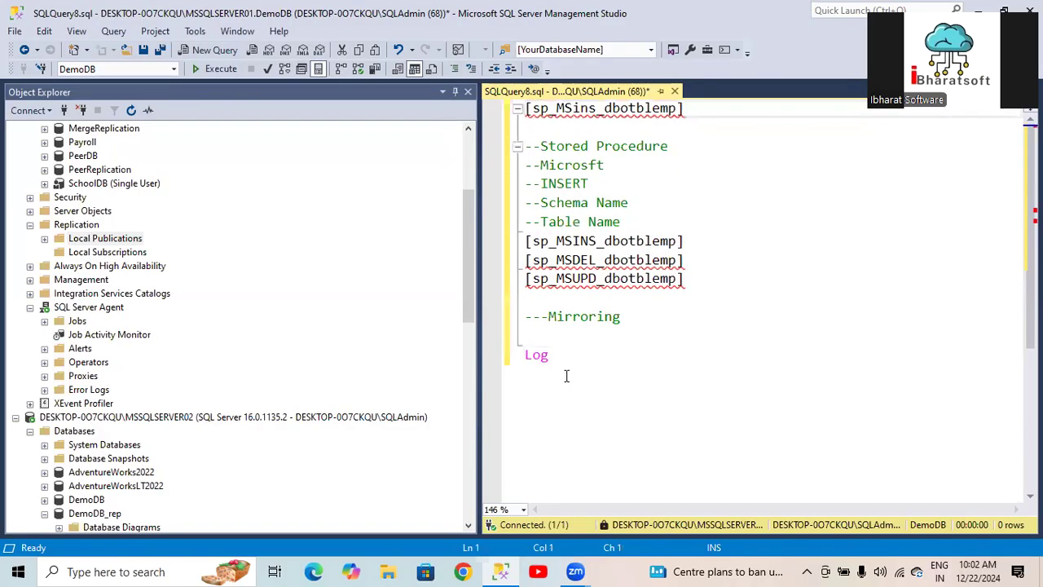
pyautogui.moveTo(566, 375); pyautogui.dragTo(503, 353)
pyautogui.press('Delete')
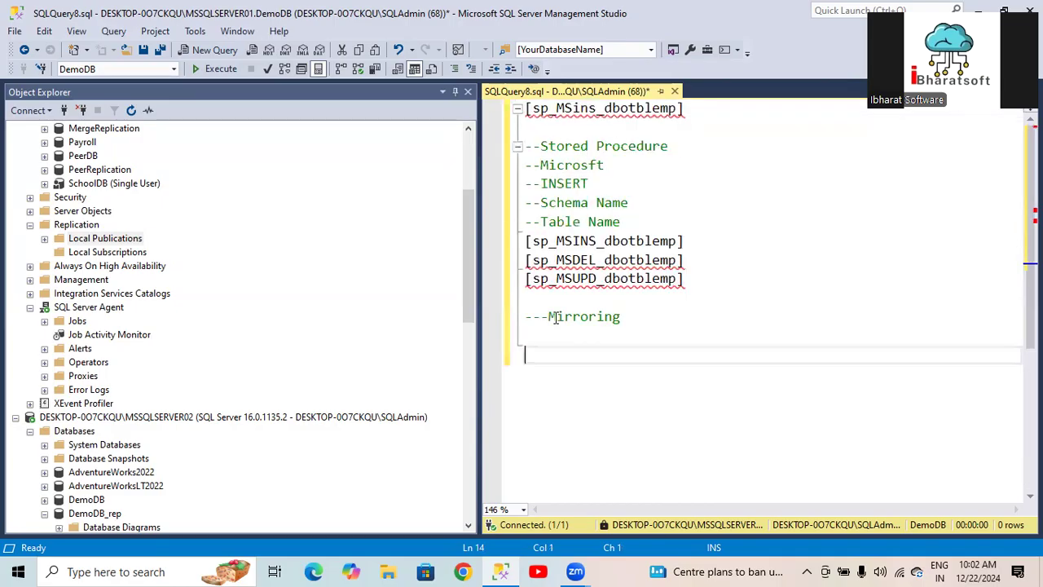
pyautogui.scroll(-3, 556, 318)
pyautogui.scroll(2, 556, 318)
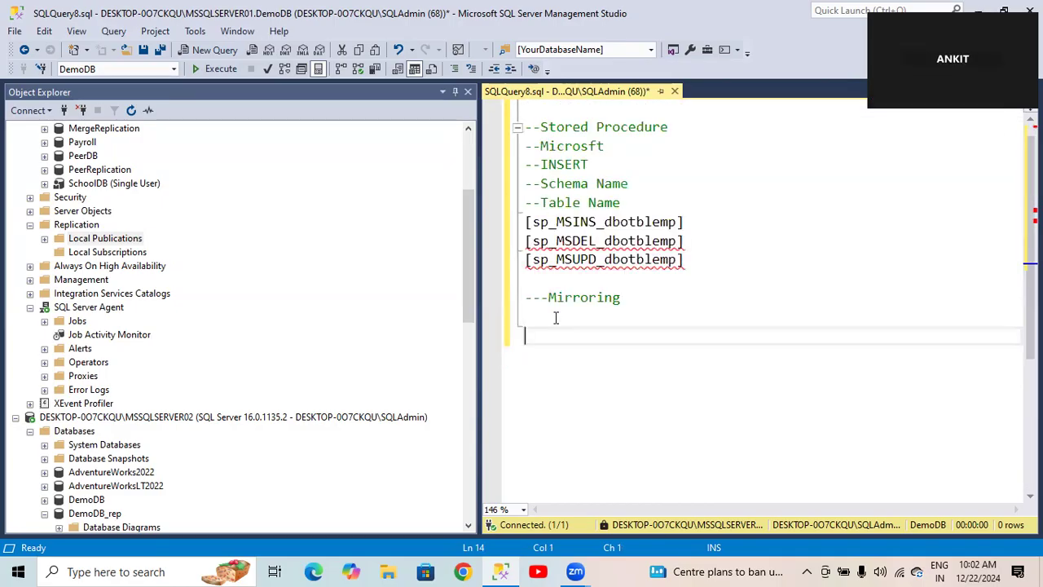
pyautogui.click(658, 296)
pyautogui.press('Delete')
pyautogui.press('Delete')
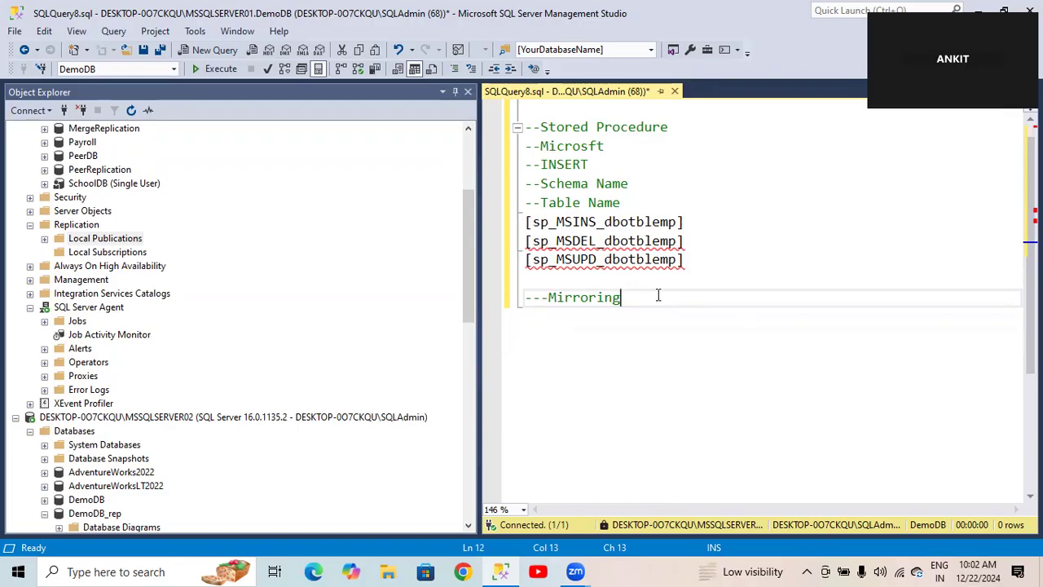
pyautogui.click(700, 267)
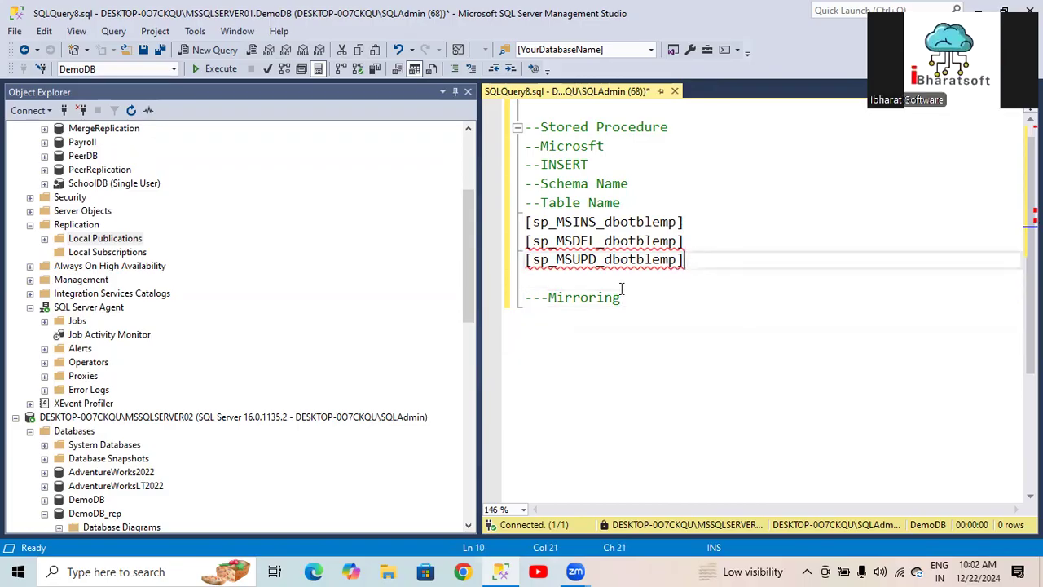
pyautogui.moveTo(629, 297); pyautogui.dragTo(516, 303)
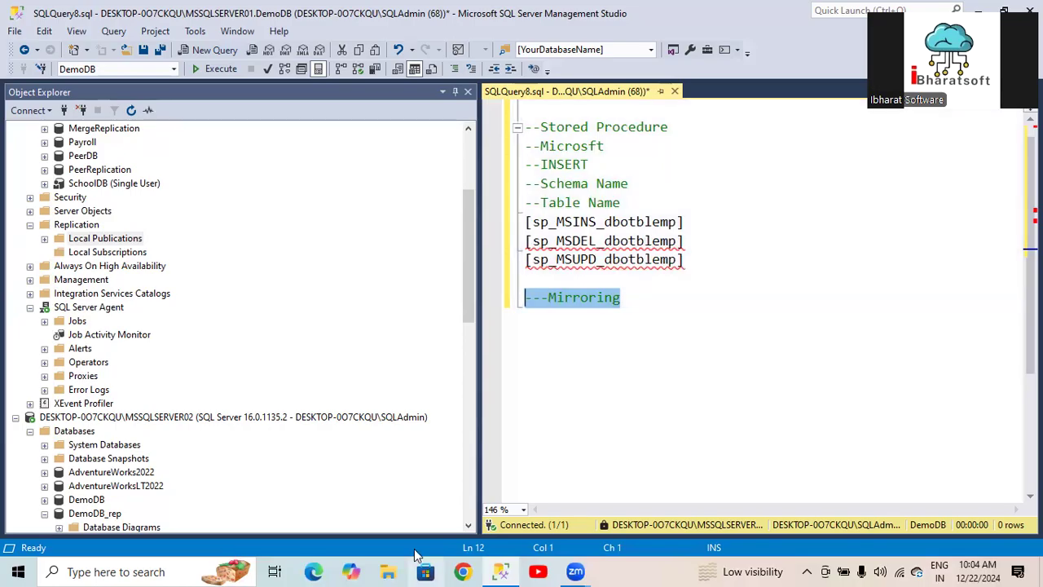
pyautogui.rightClick(122, 243)
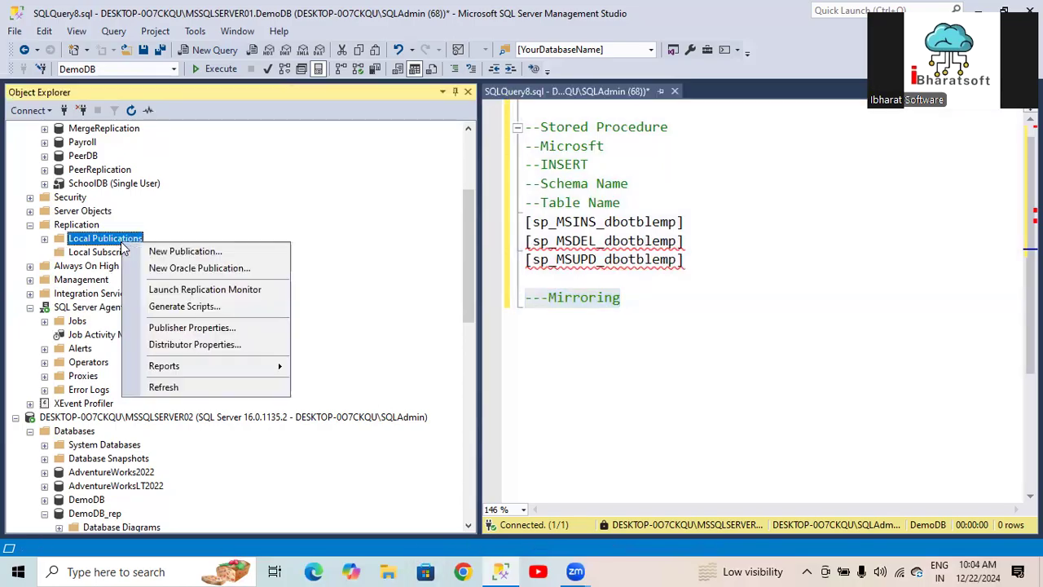
pyautogui.click(194, 253)
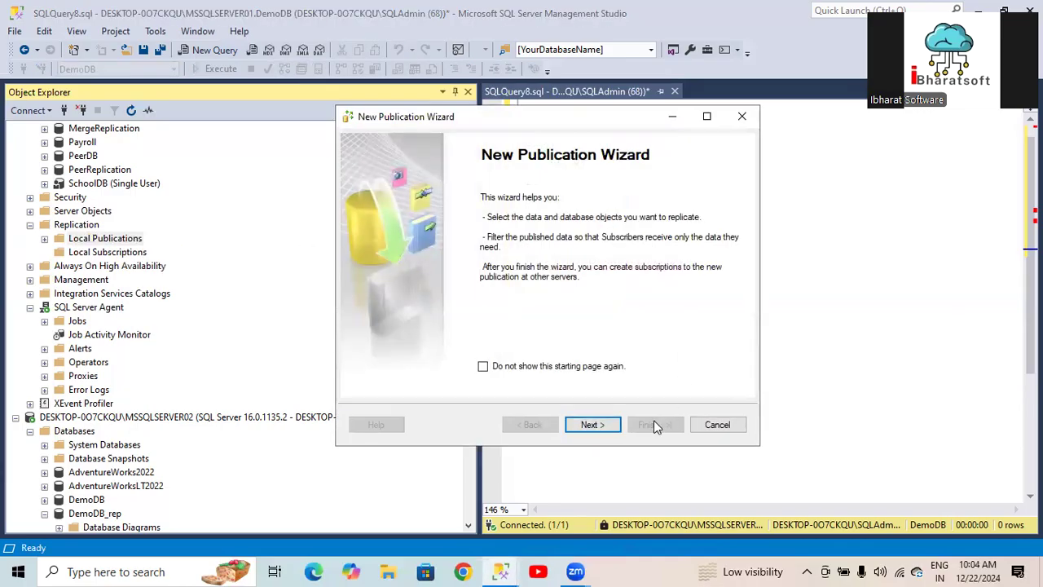
pyautogui.click(706, 425)
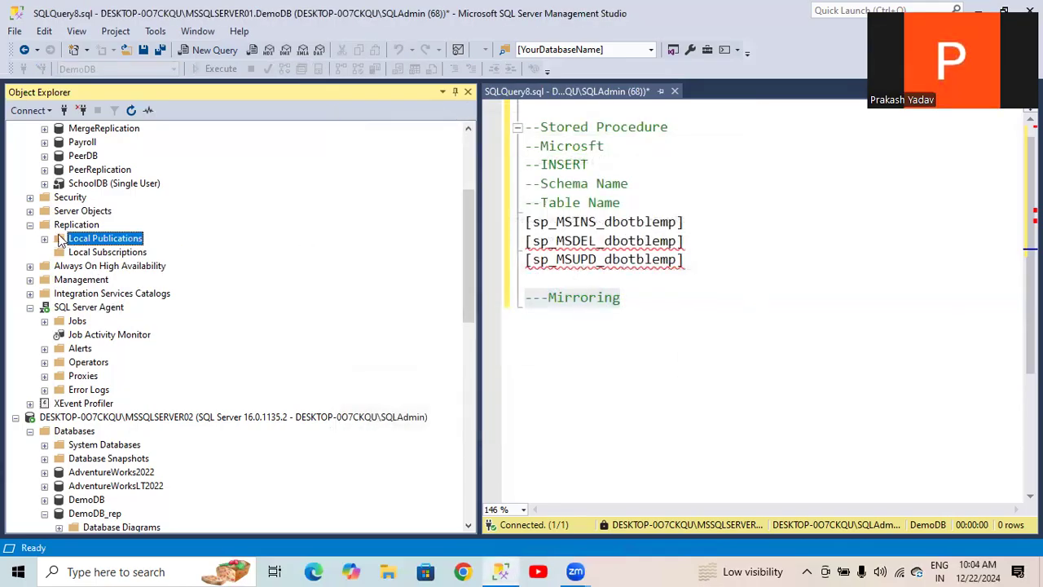
# Expand Local Publications and the PUB_DemoDB_REP publication on MSSQLSERVER01 to show its subscription
pyautogui.click(45, 238)
pyautogui.rightClick(123, 256)
pyautogui.click(59, 252)
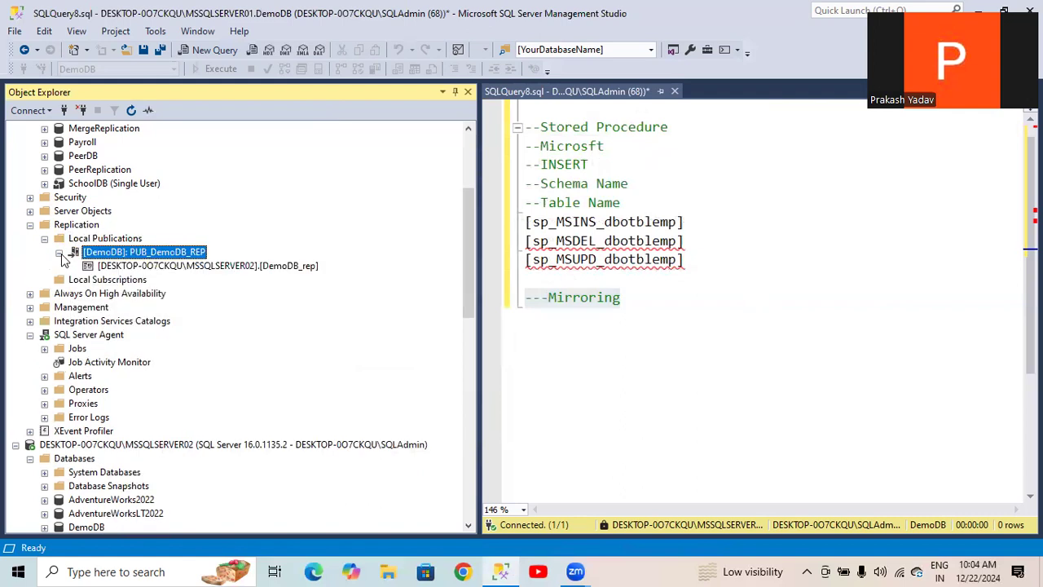
# Start a new subscription for PUB_DemoDB_REP with all agents running at the Distributor, and proceed to the Subscribers page
pyautogui.rightClick(186, 266)
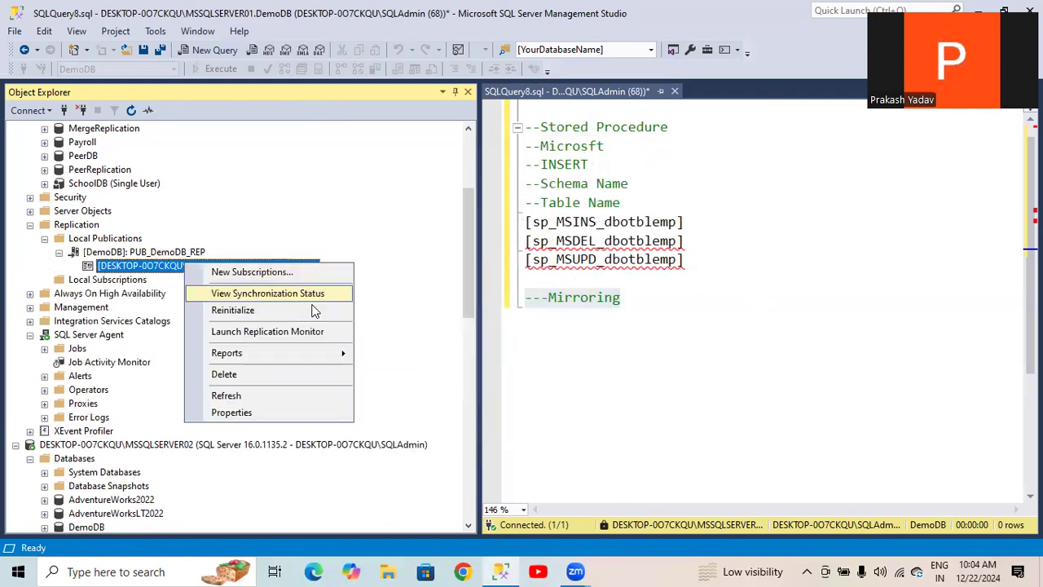
pyautogui.moveTo(291, 359)
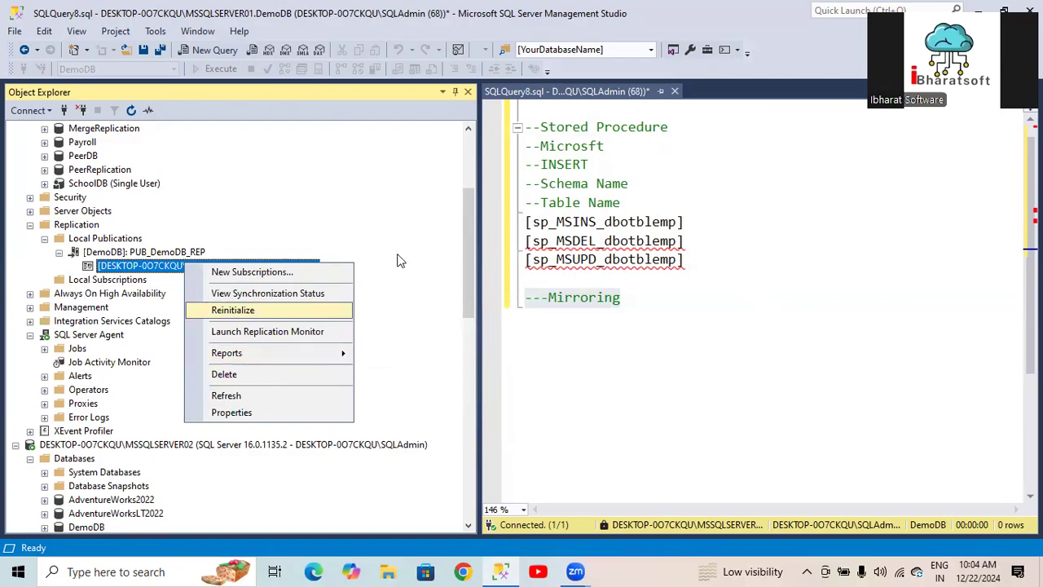
pyautogui.click(310, 271)
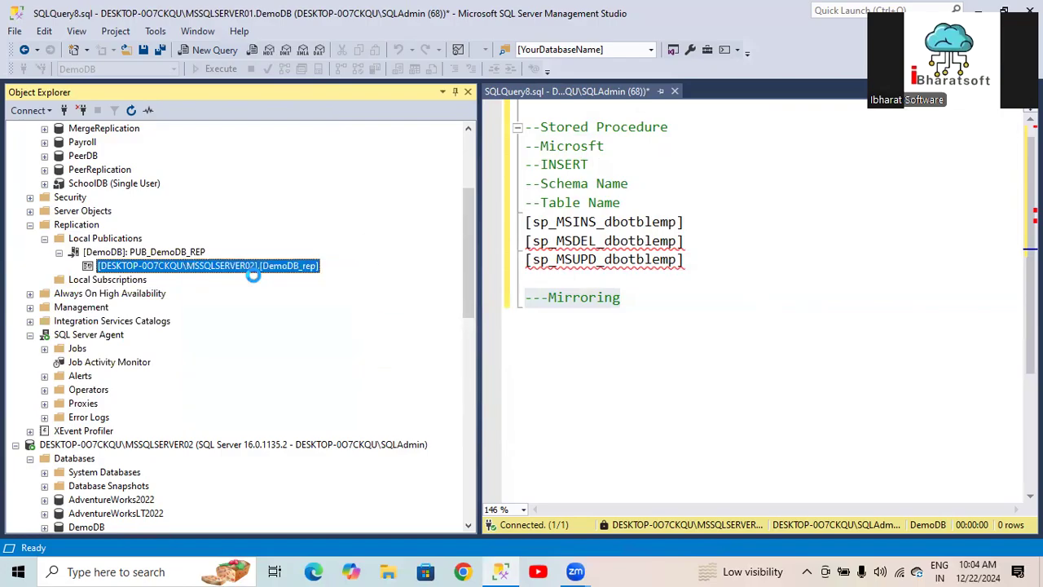
pyautogui.click(590, 426)
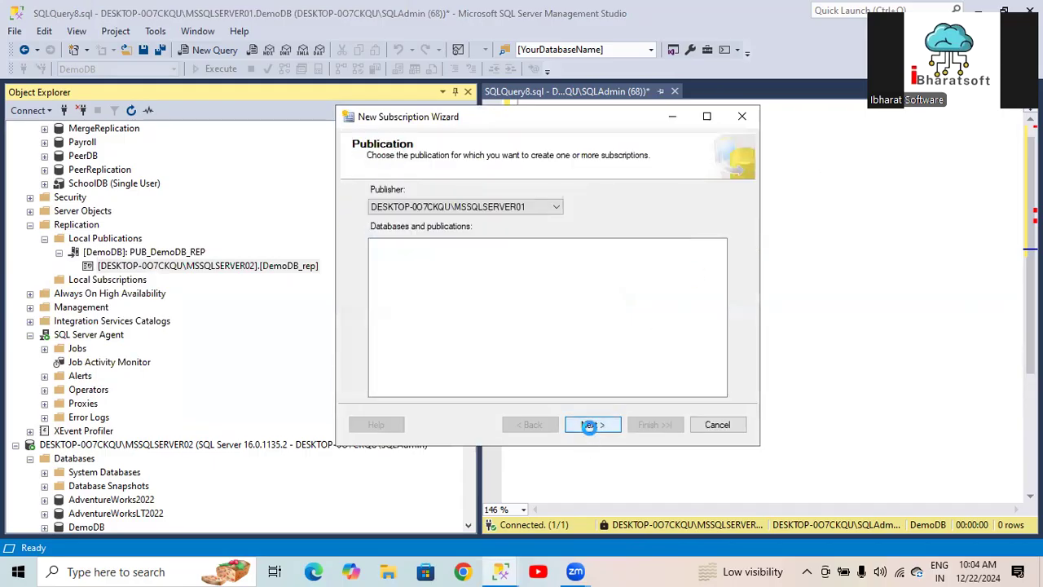
pyautogui.click(591, 427)
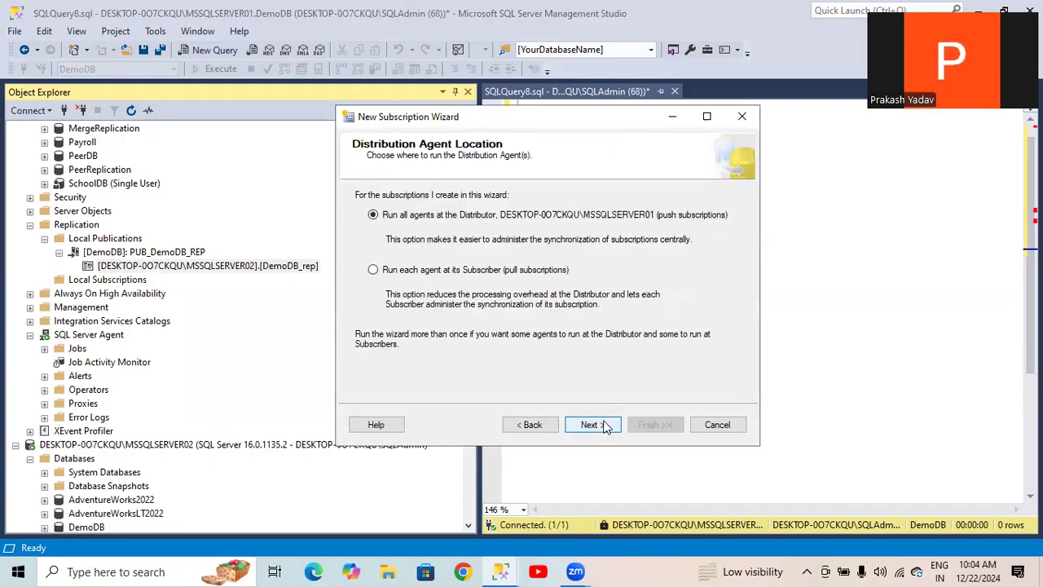
pyautogui.click(594, 424)
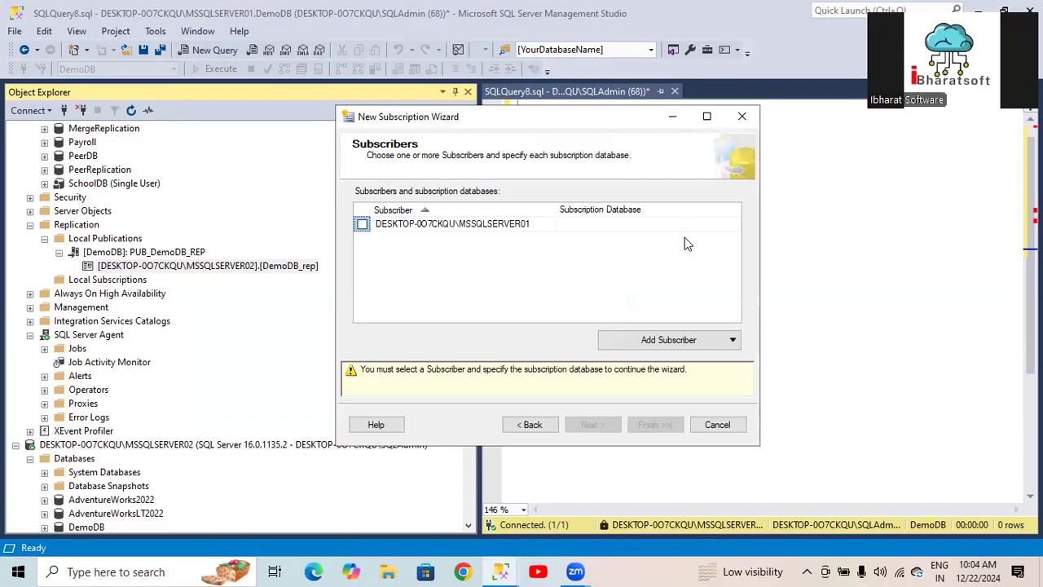
# Try to add a non-SQL Server subscriber to PUB_DemoDB_REP, and close the New Subscription Wizard without creating a subscription
pyautogui.click(693, 338)
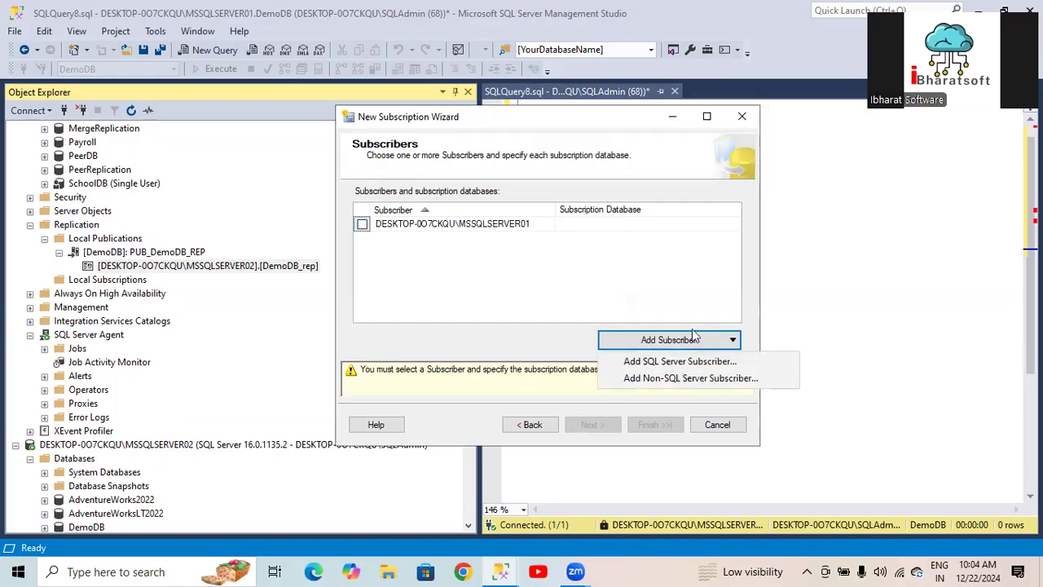
pyautogui.click(687, 379)
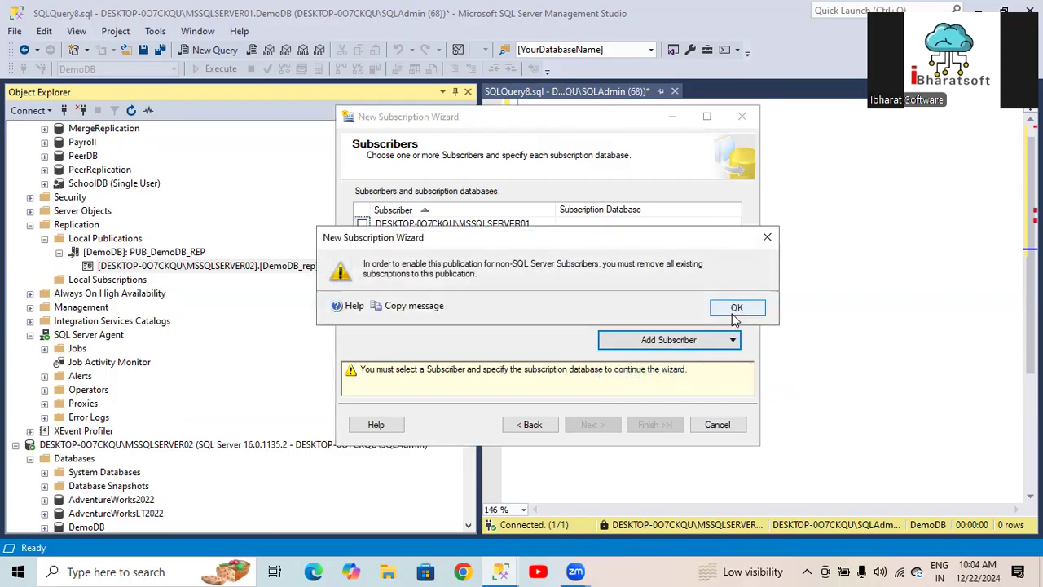
pyautogui.click(738, 312)
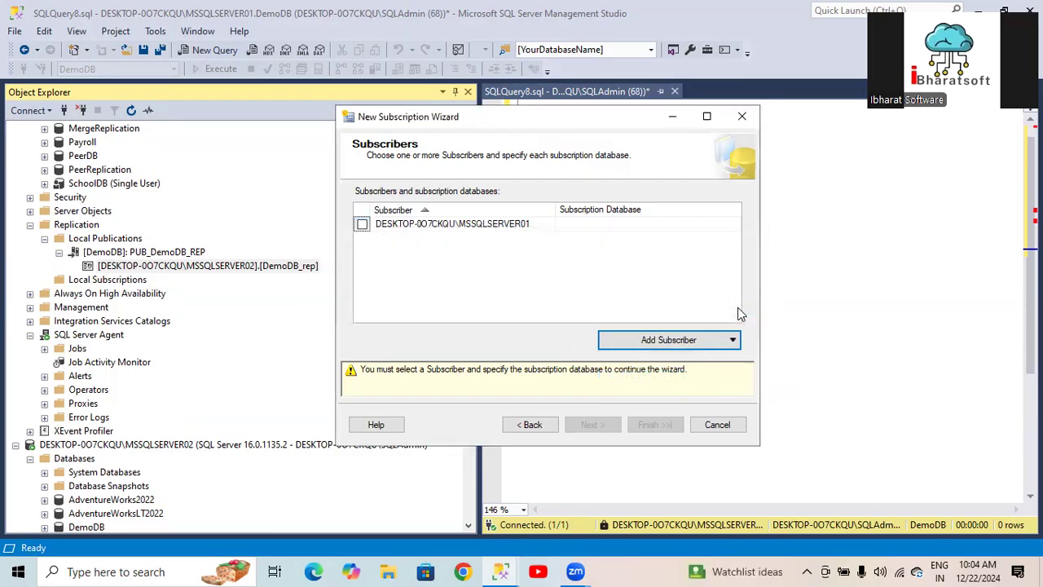
pyautogui.click(732, 340)
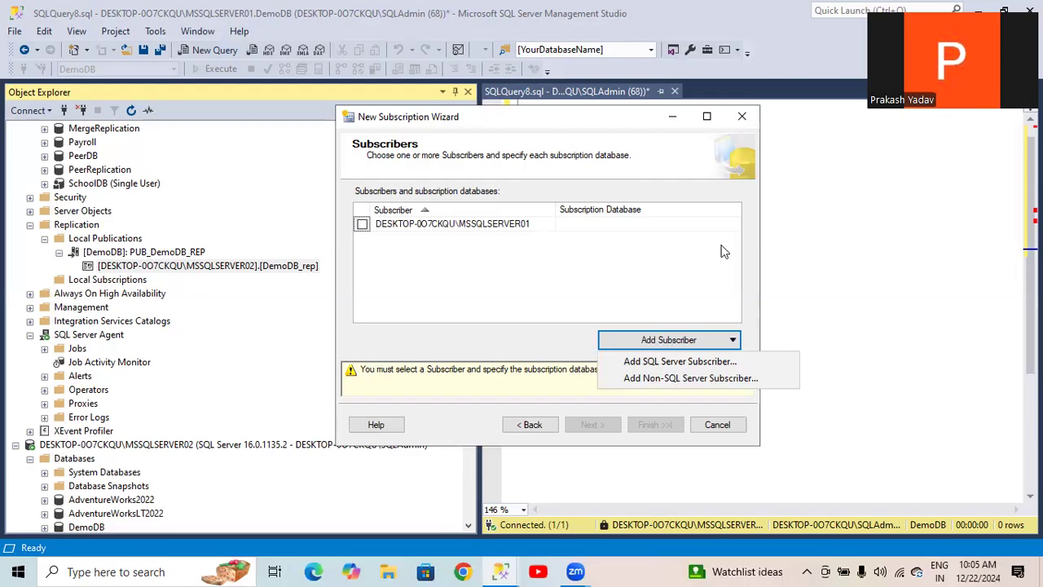
pyautogui.click(742, 118)
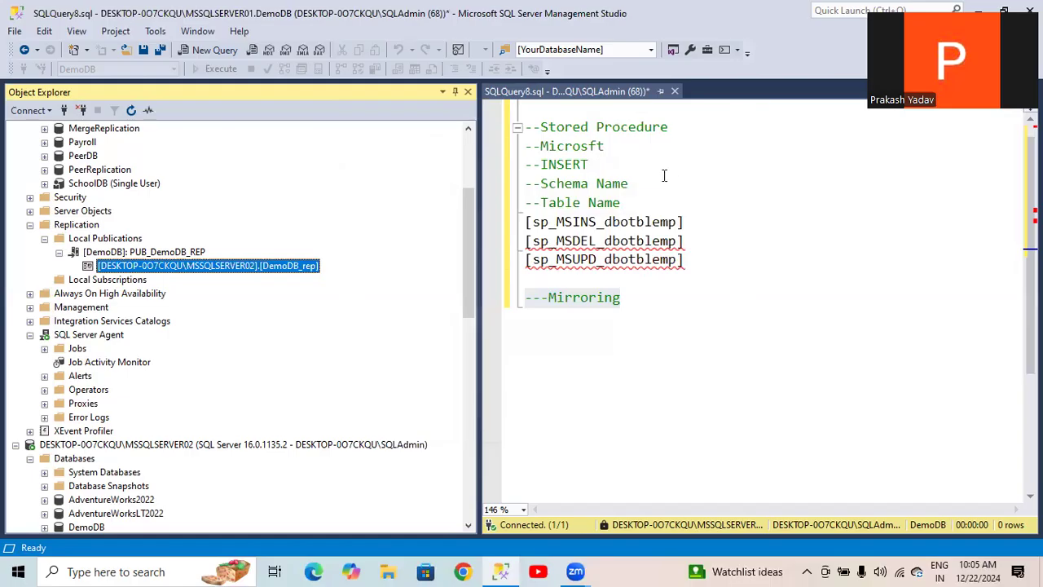
pyautogui.moveTo(634, 203); pyautogui.dragTo(544, 114)
pyautogui.click(543, 114)
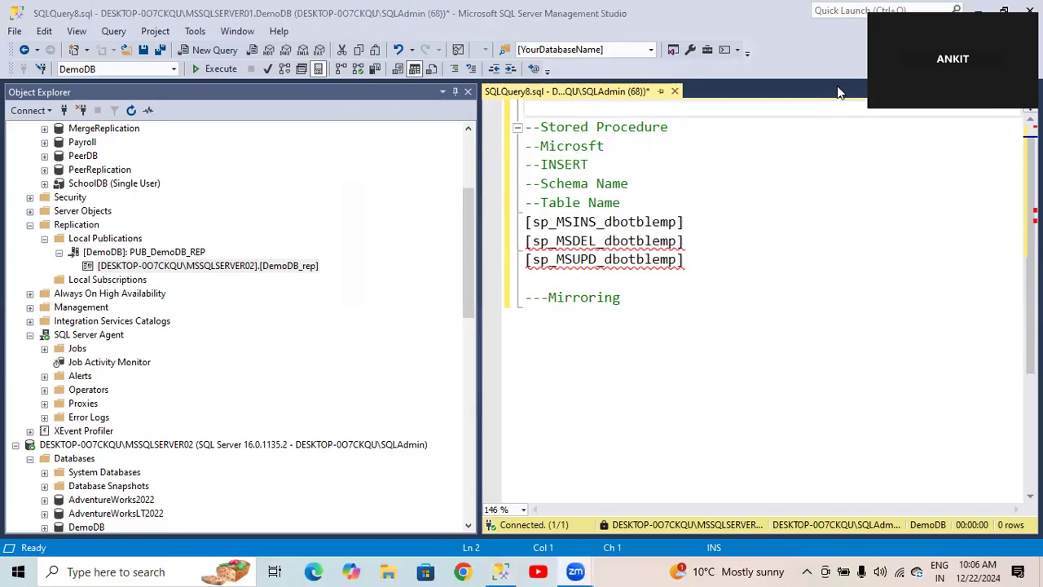
pyautogui.click(702, 169)
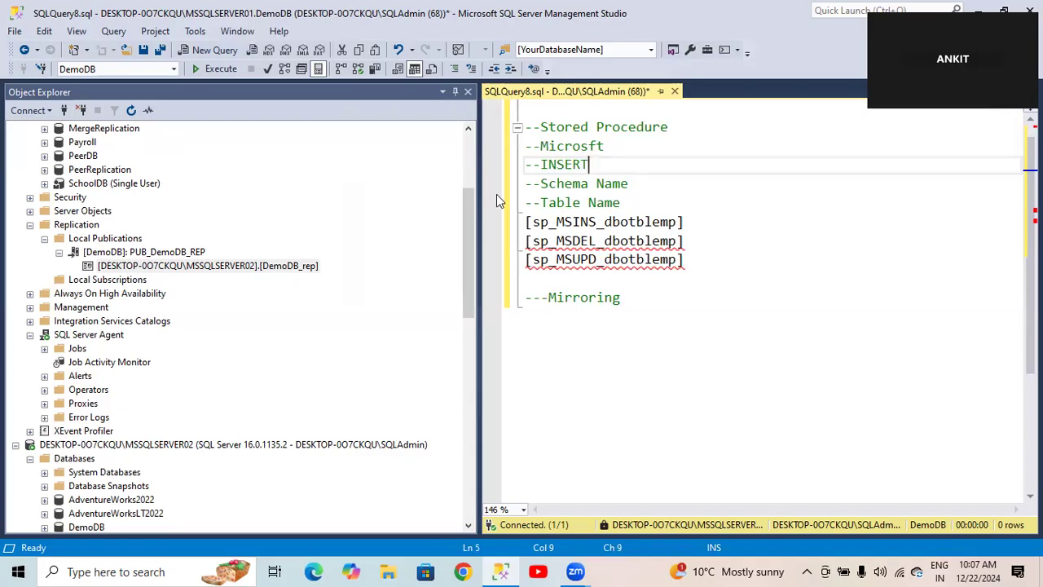
pyautogui.moveTo(463, 210); pyautogui.dragTo(461, 141)
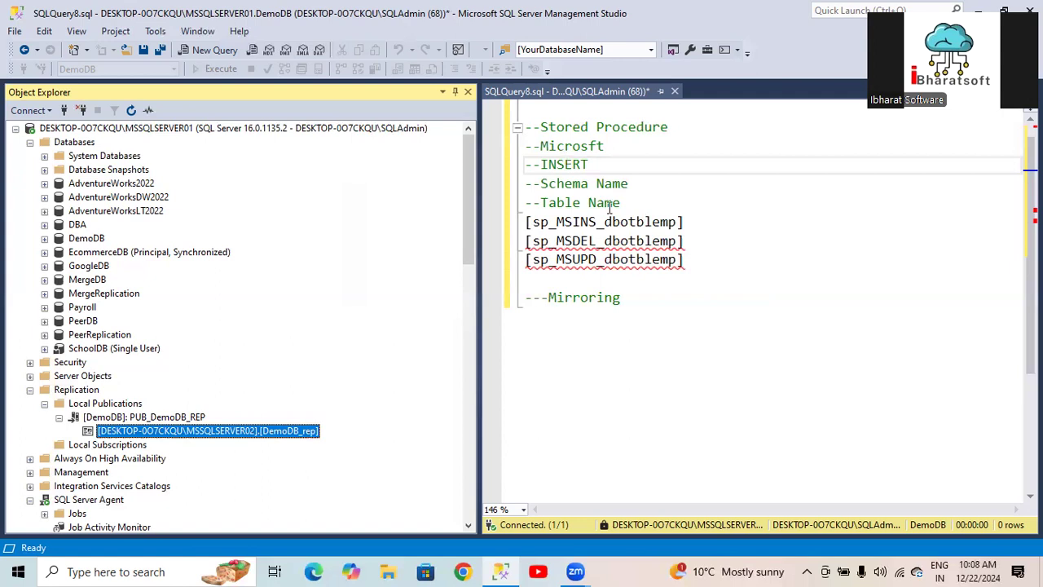
pyautogui.moveTo(698, 279); pyautogui.dragTo(514, 225)
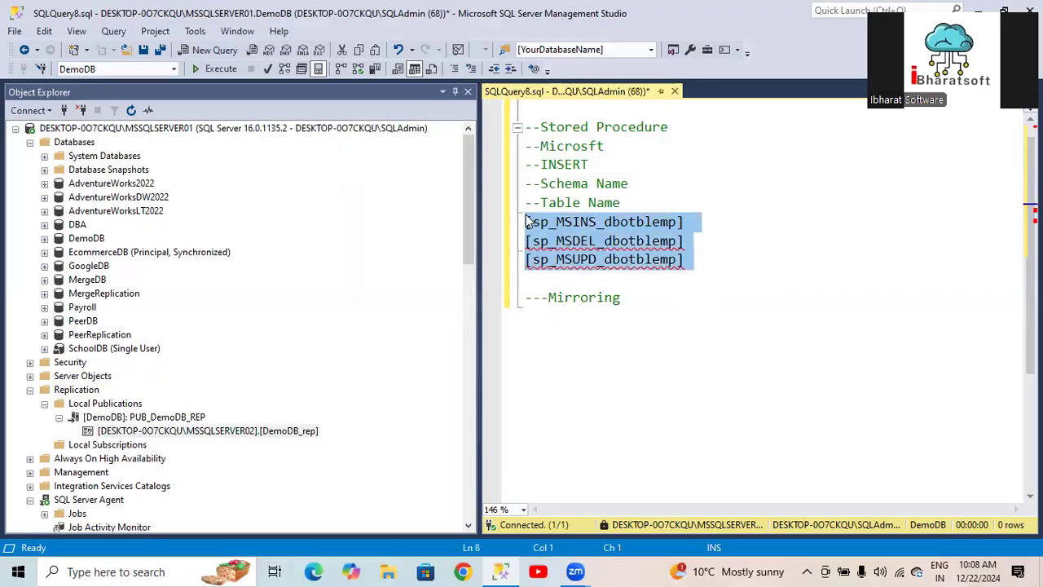